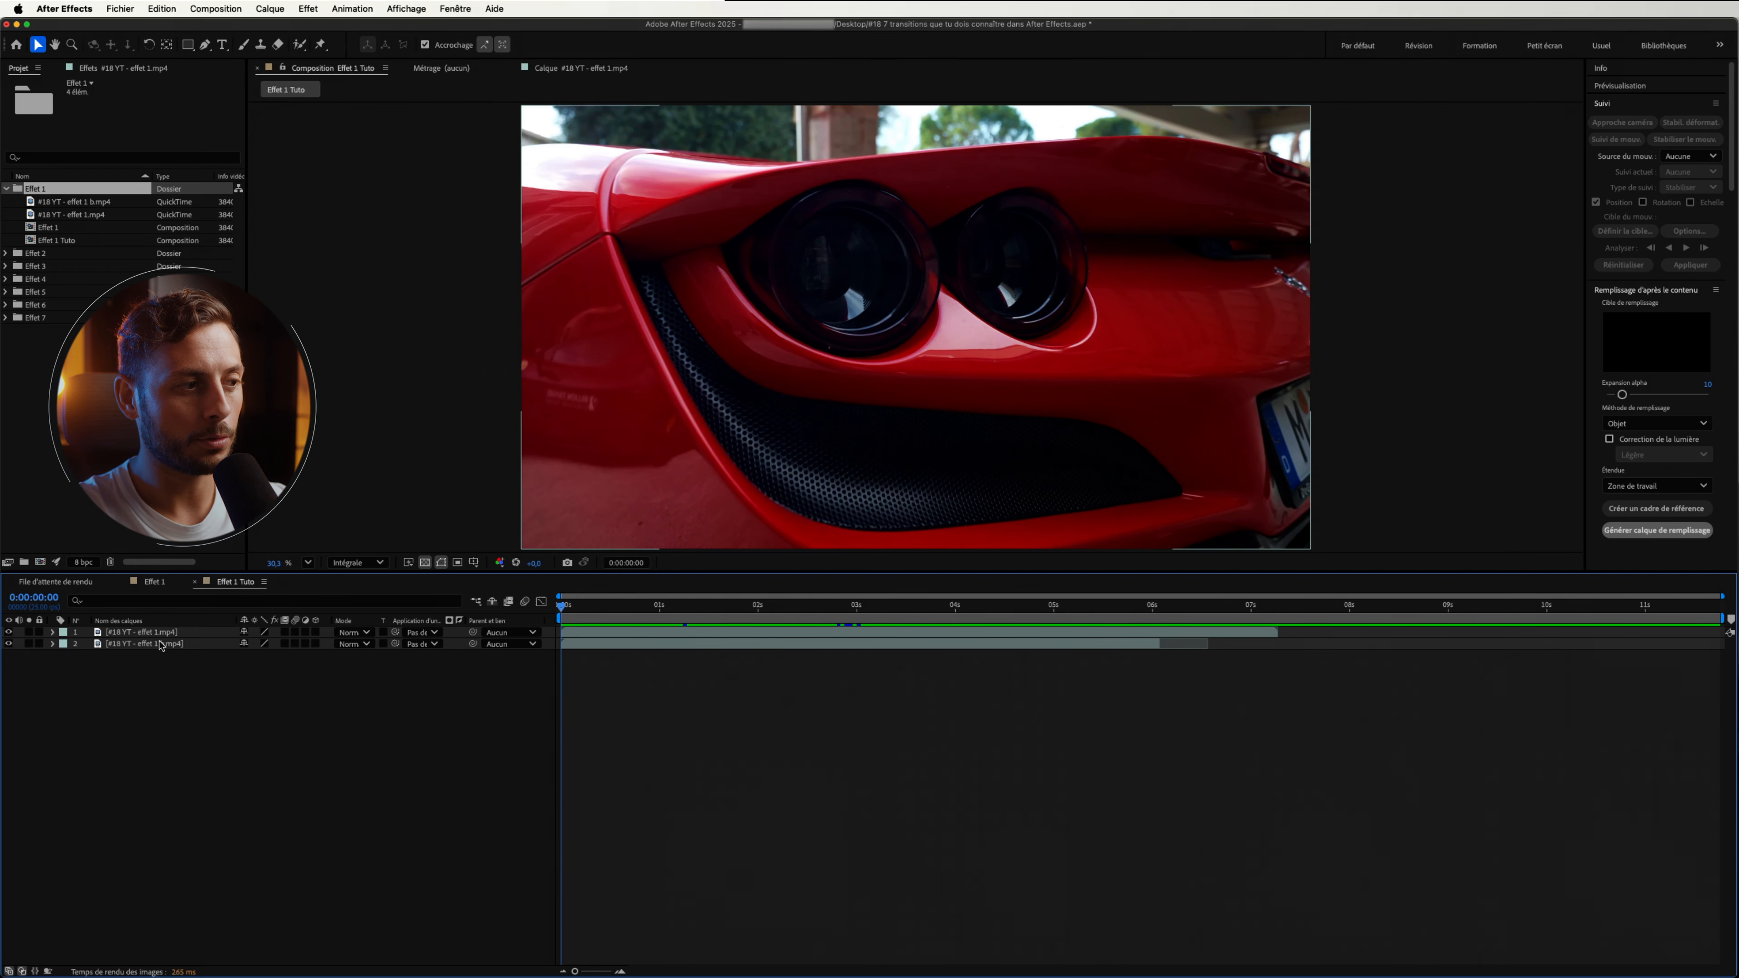
# Preview the two stacked clips by temporarily hiding the upper one and playing through the composition.
pyautogui.click(8, 632)
pyautogui.moveTo(590, 609); pyautogui.dragTo(716, 612)
pyautogui.click(8, 632)
pyautogui.press('space')
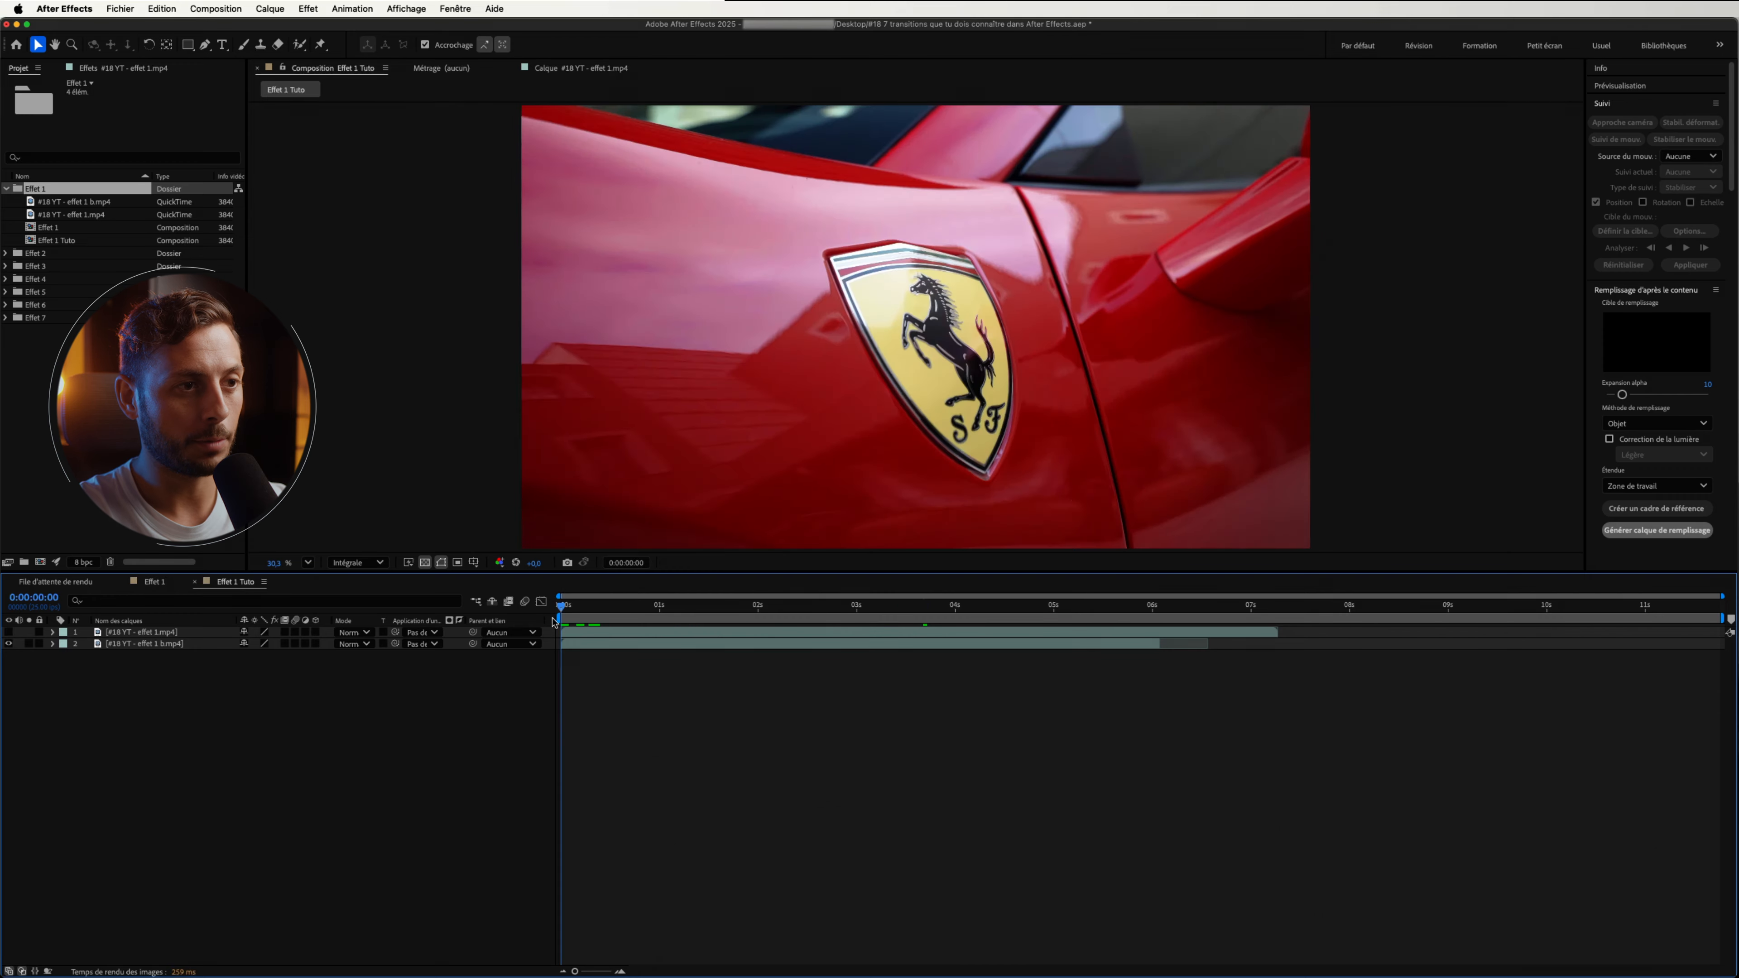
pyautogui.press('space')
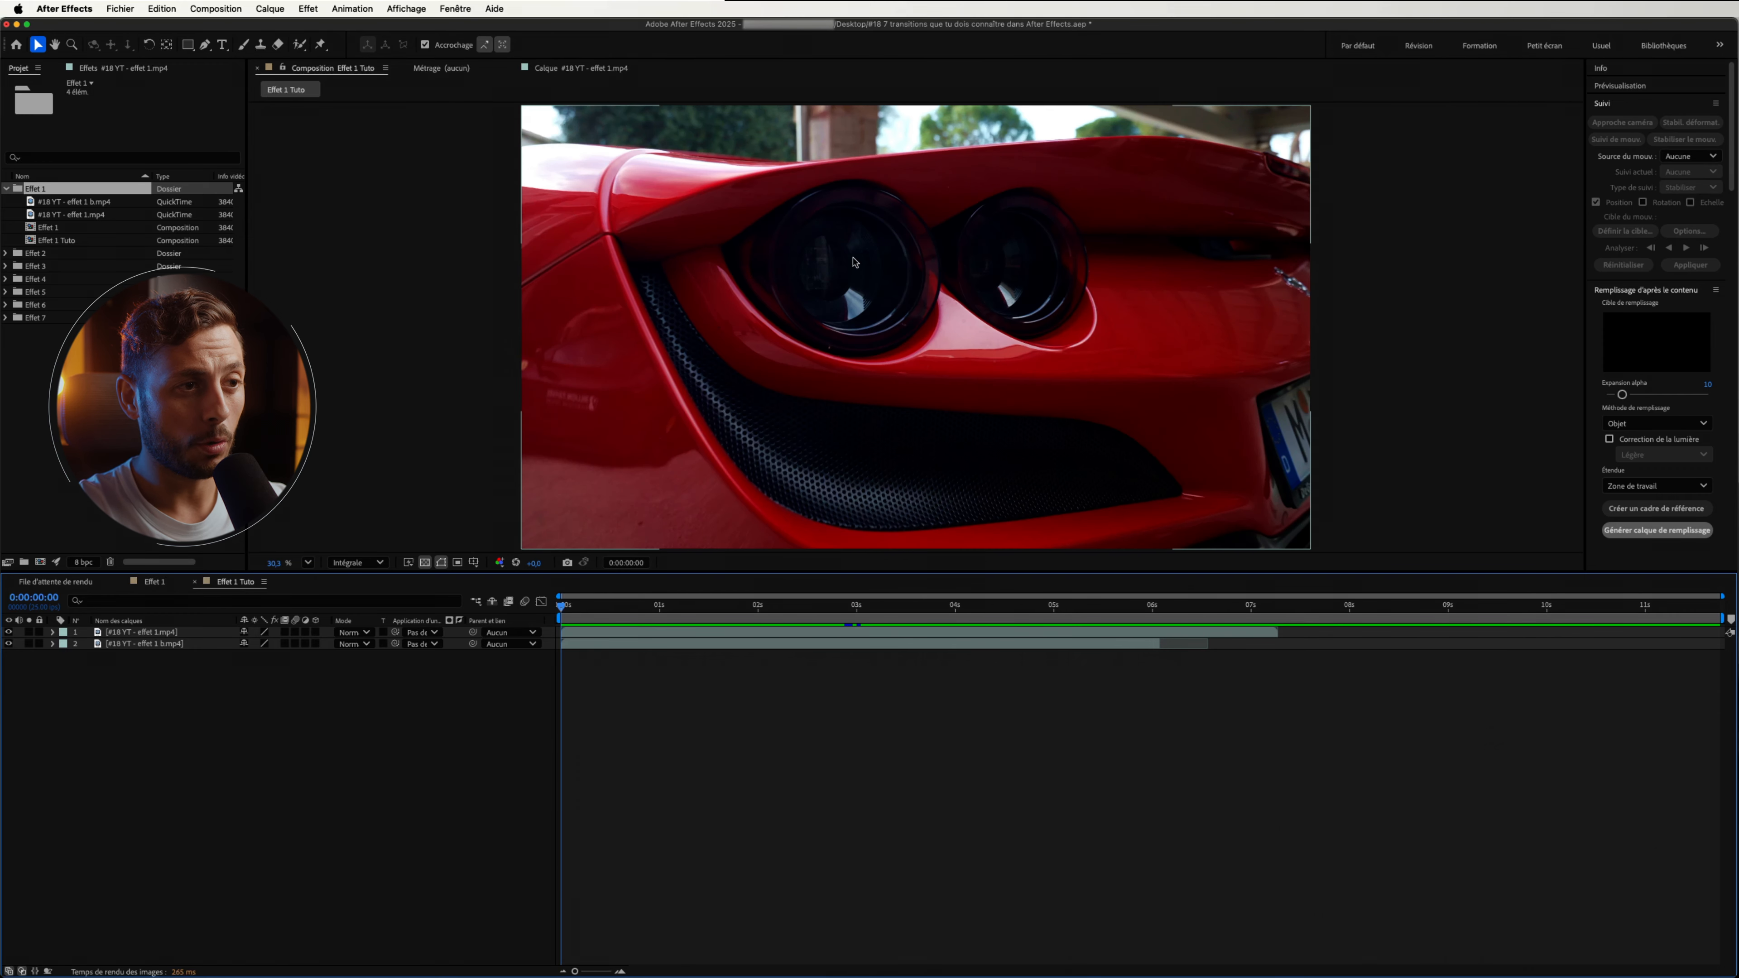
# Draw an elliptical mask over the left round light on the upper car clip and set its mode to Aucun.
pyautogui.press('q')
pyautogui.click(164, 632)
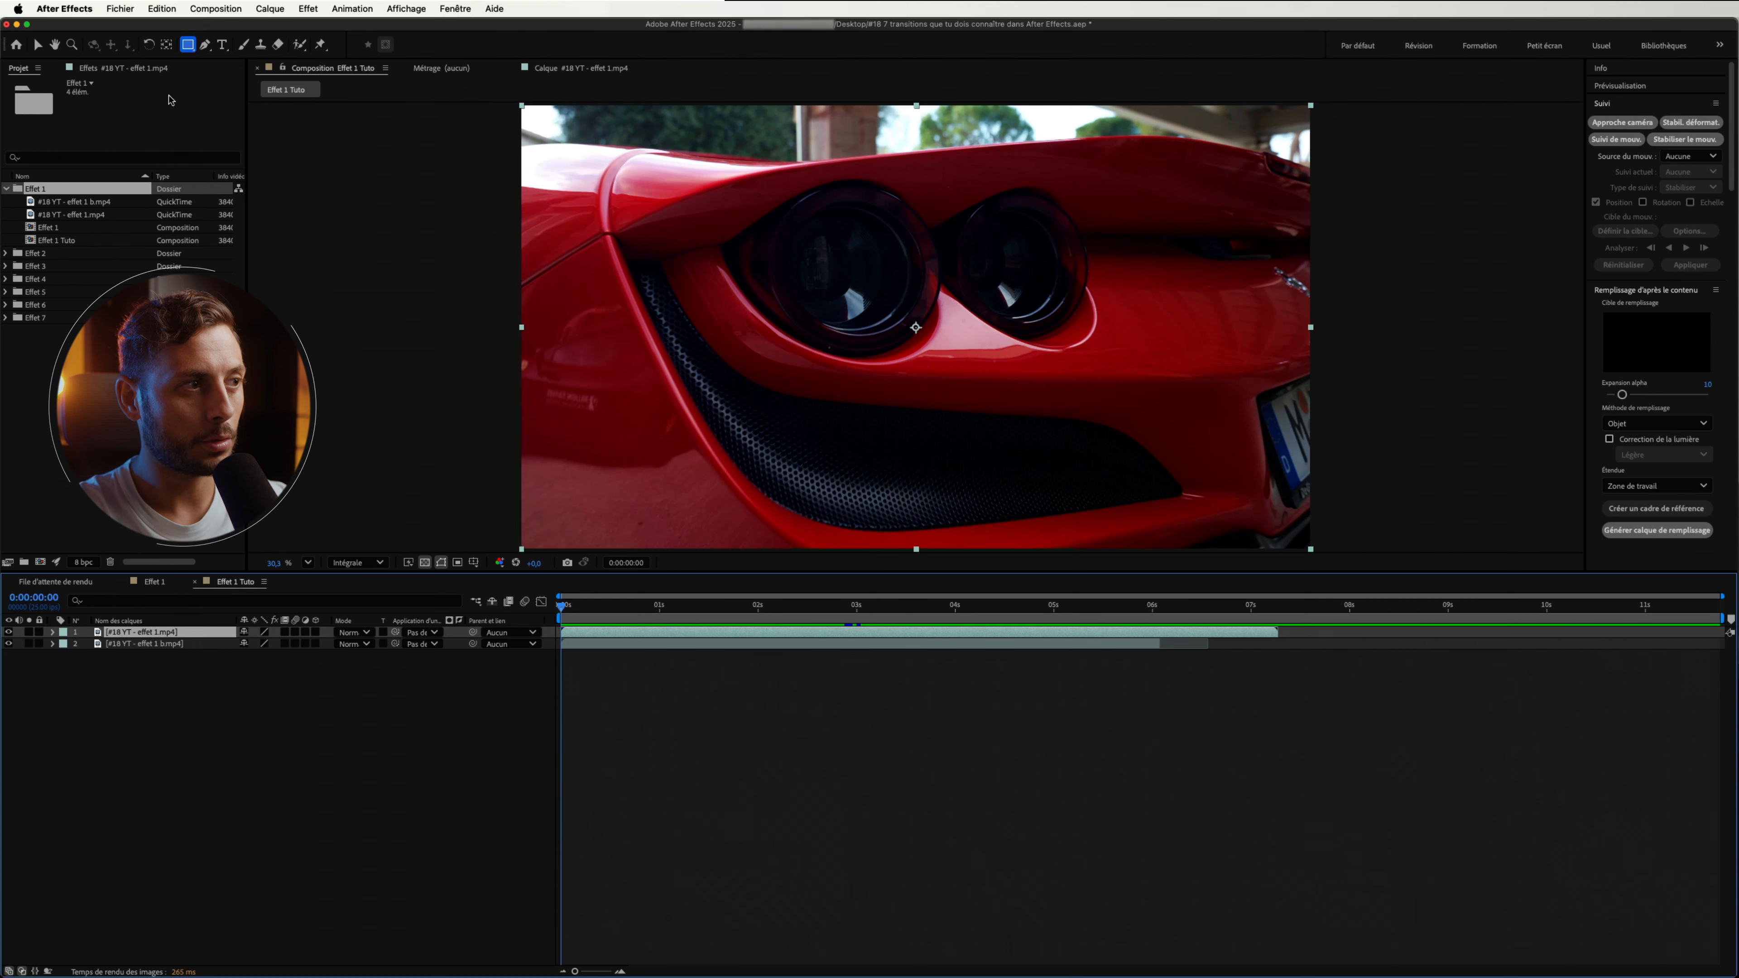
pyautogui.click(188, 47)
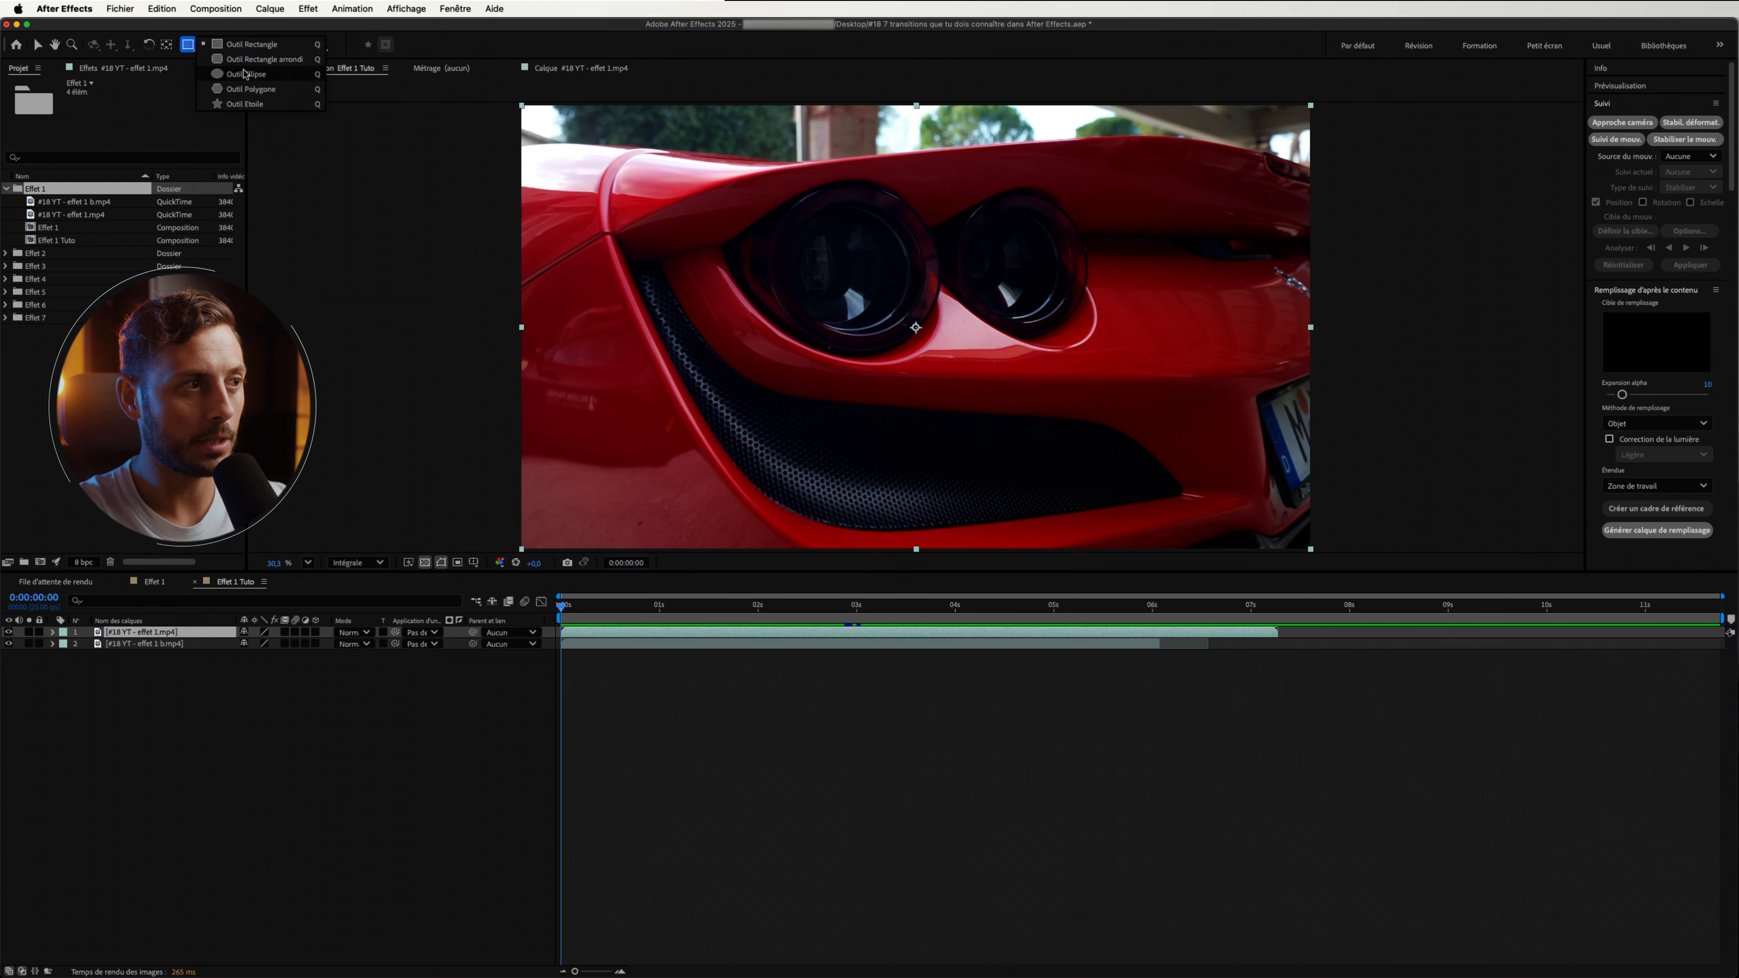
pyautogui.click(258, 76)
pyautogui.moveTo(814, 221); pyautogui.dragTo(971, 362)
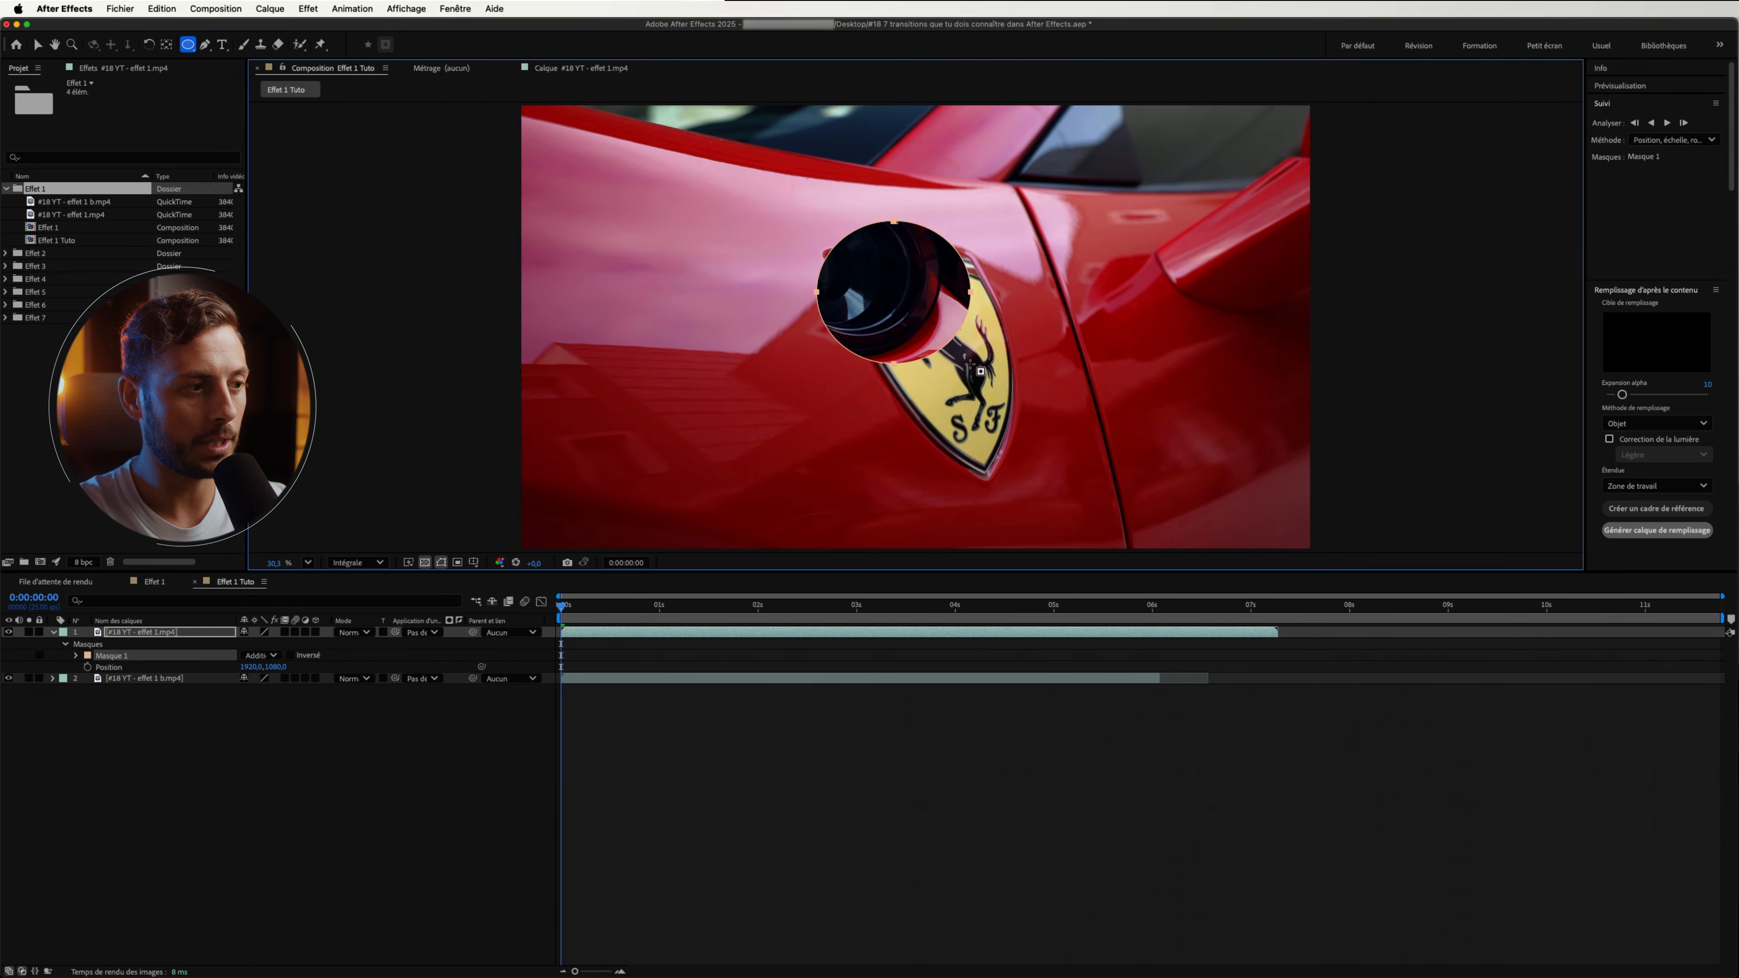
pyautogui.click(260, 655)
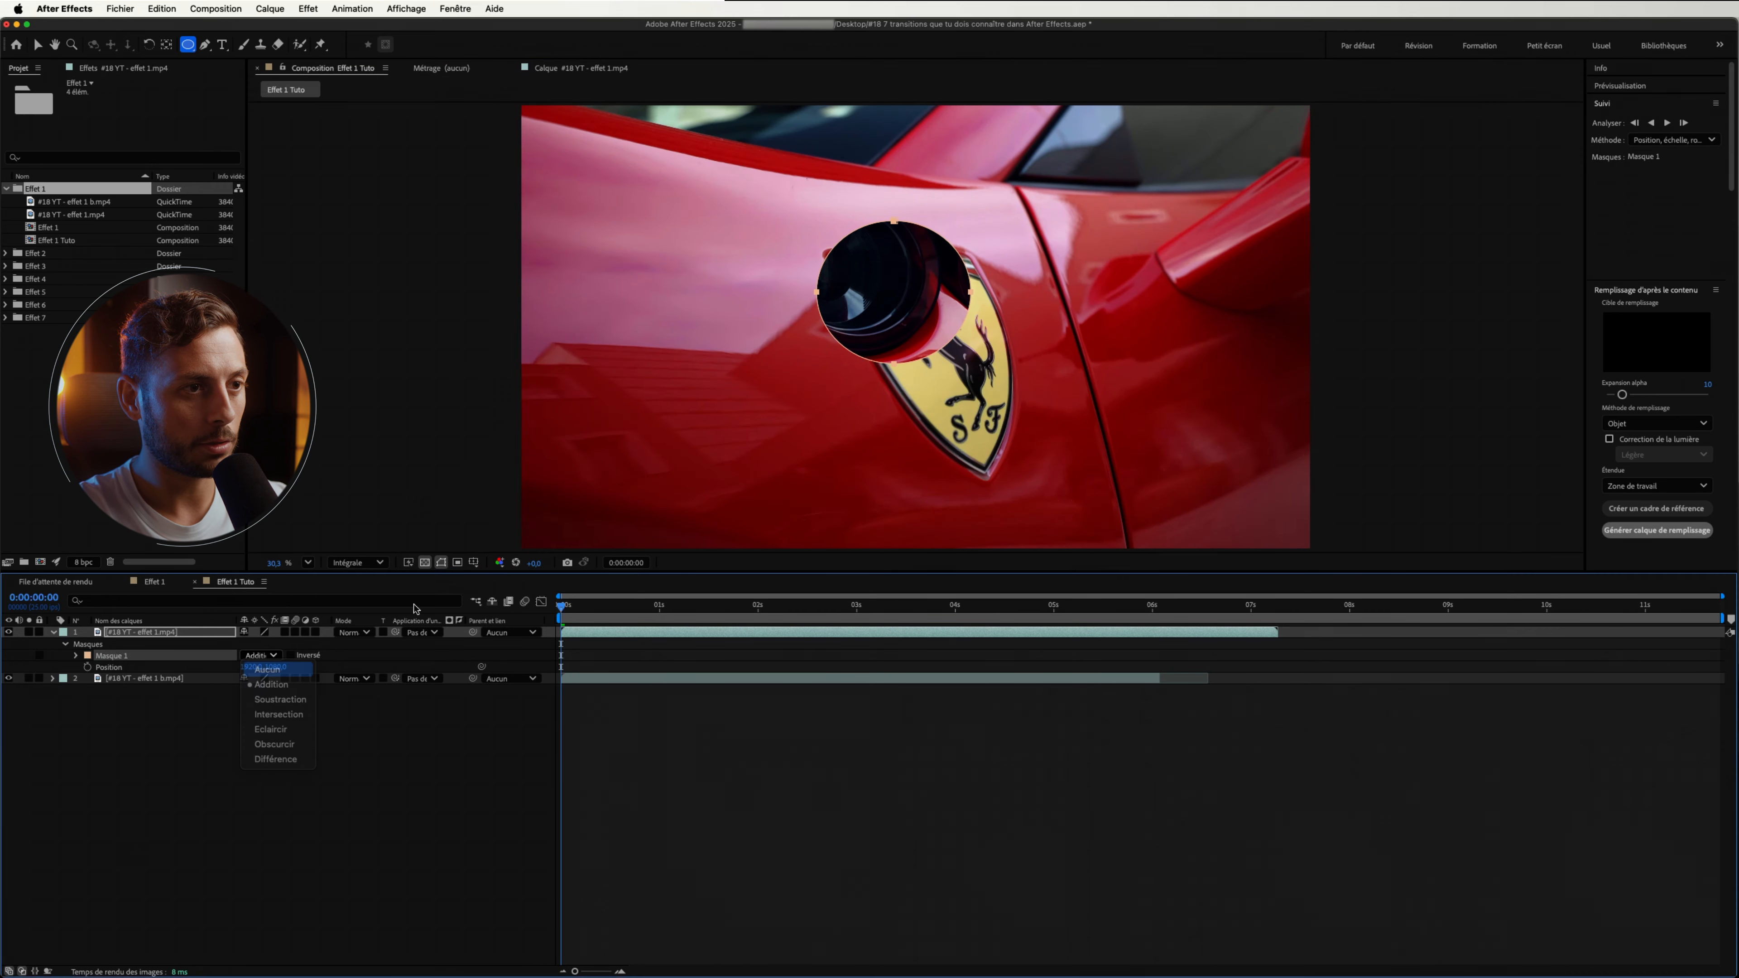
pyautogui.click(277, 665)
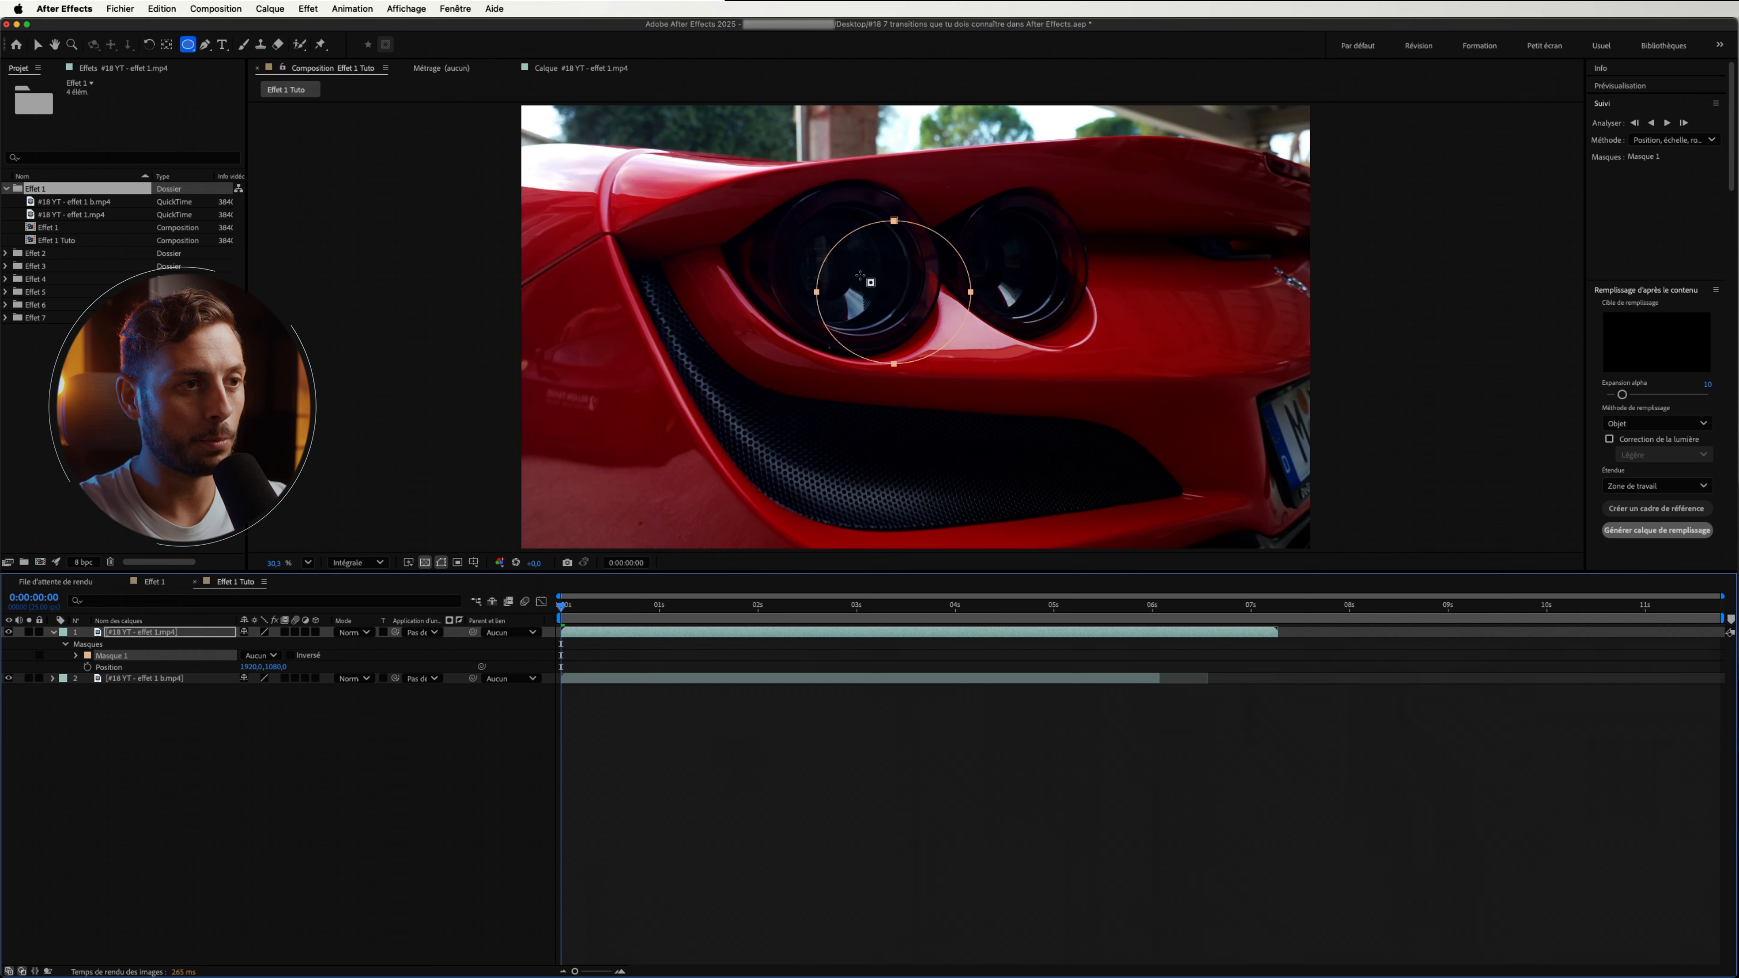
# Fit the ellipse mask inside the left round light and set its mode to Soustraction.
pyautogui.press('v')
pyautogui.click(408, 723)
pyautogui.click(290, 656)
pyautogui.click(277, 656)
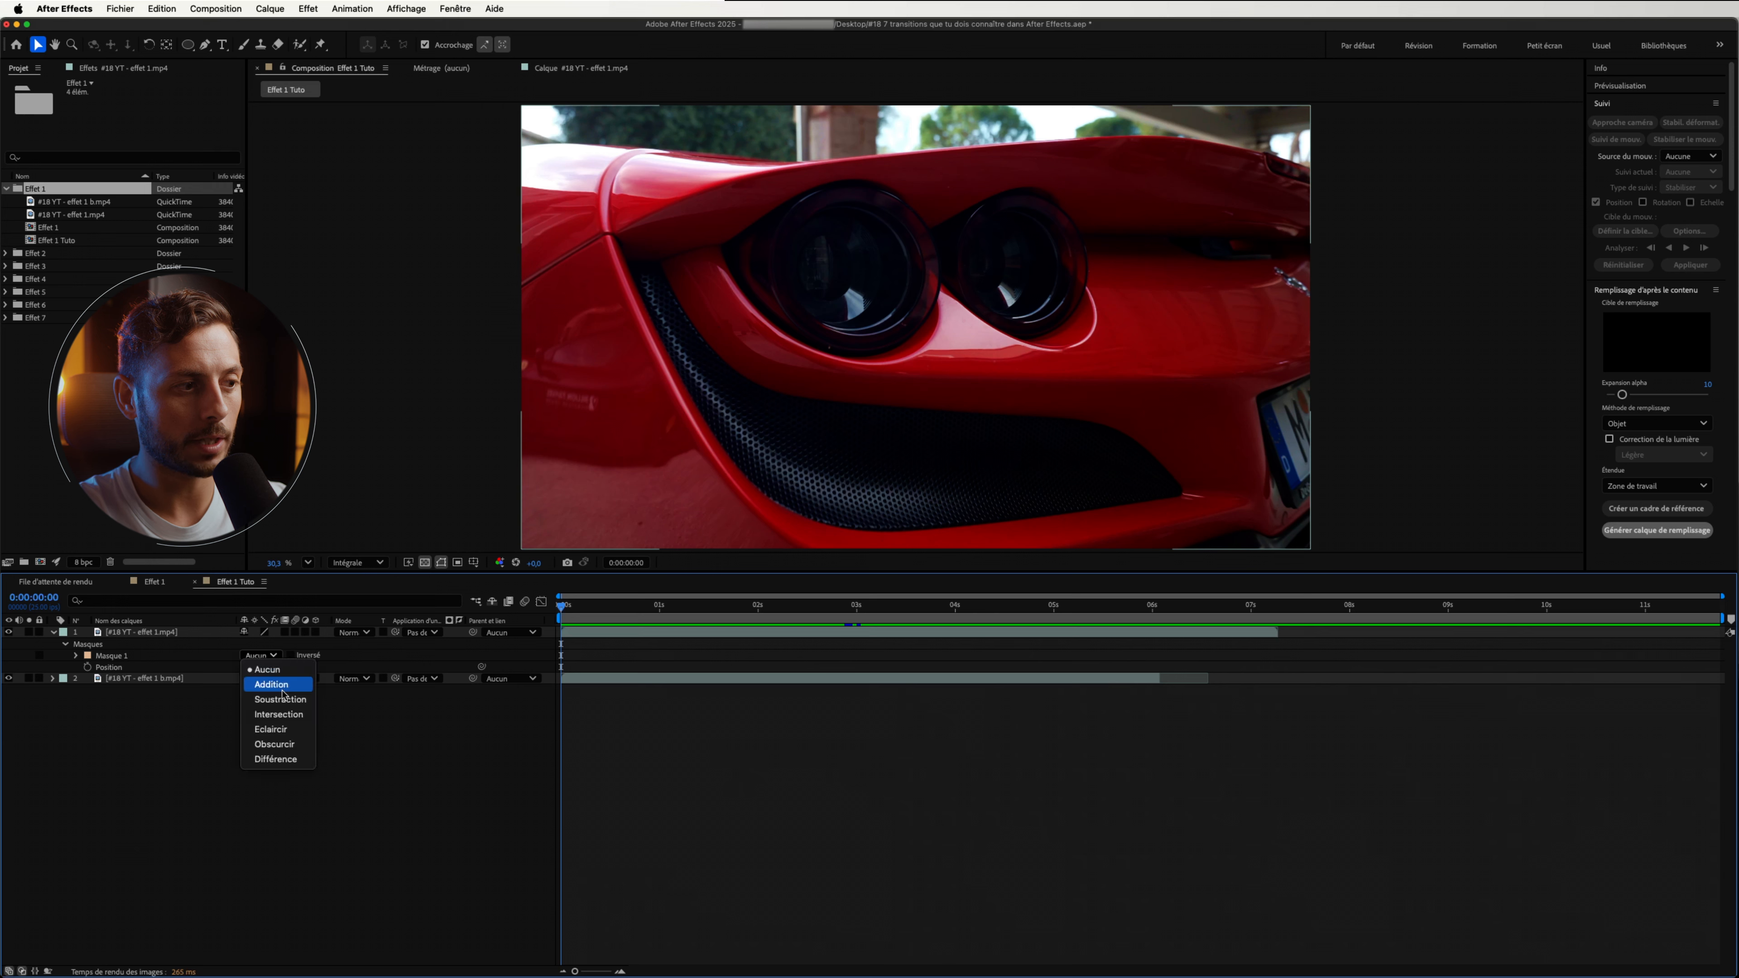
pyautogui.click(282, 691)
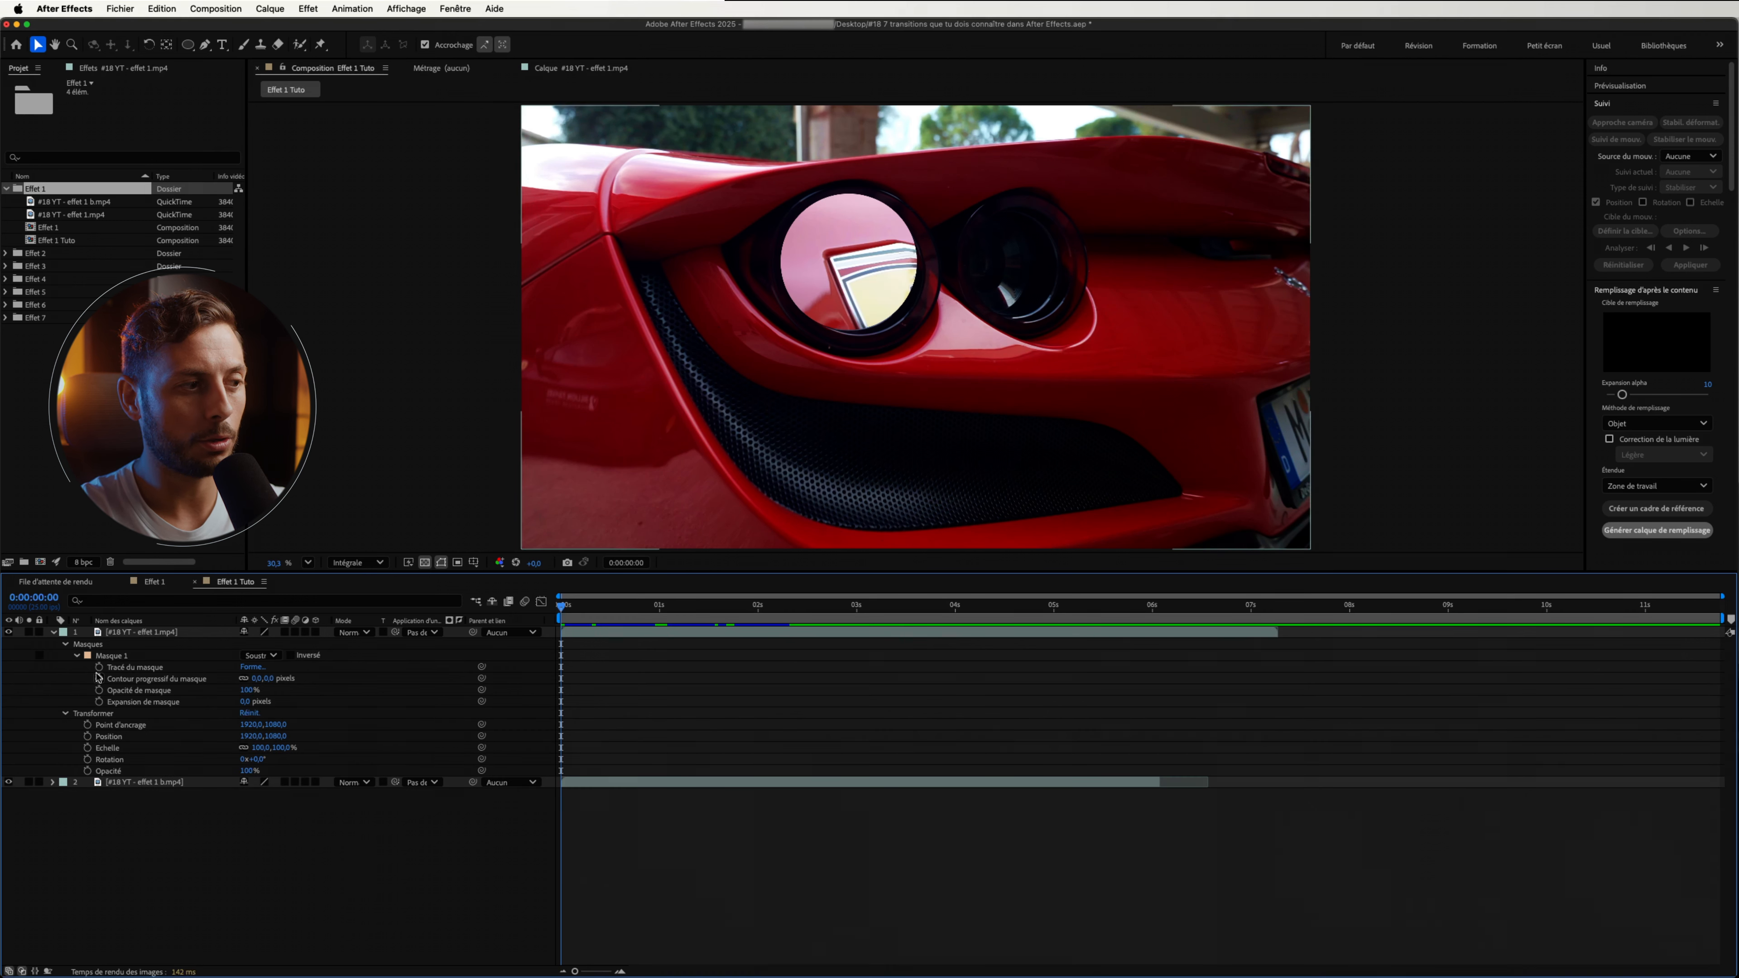
# Enable keyframing of the mask path (Tracé du masque) at the first frame and track the mask forward through the clip.
pyautogui.click(100, 667)
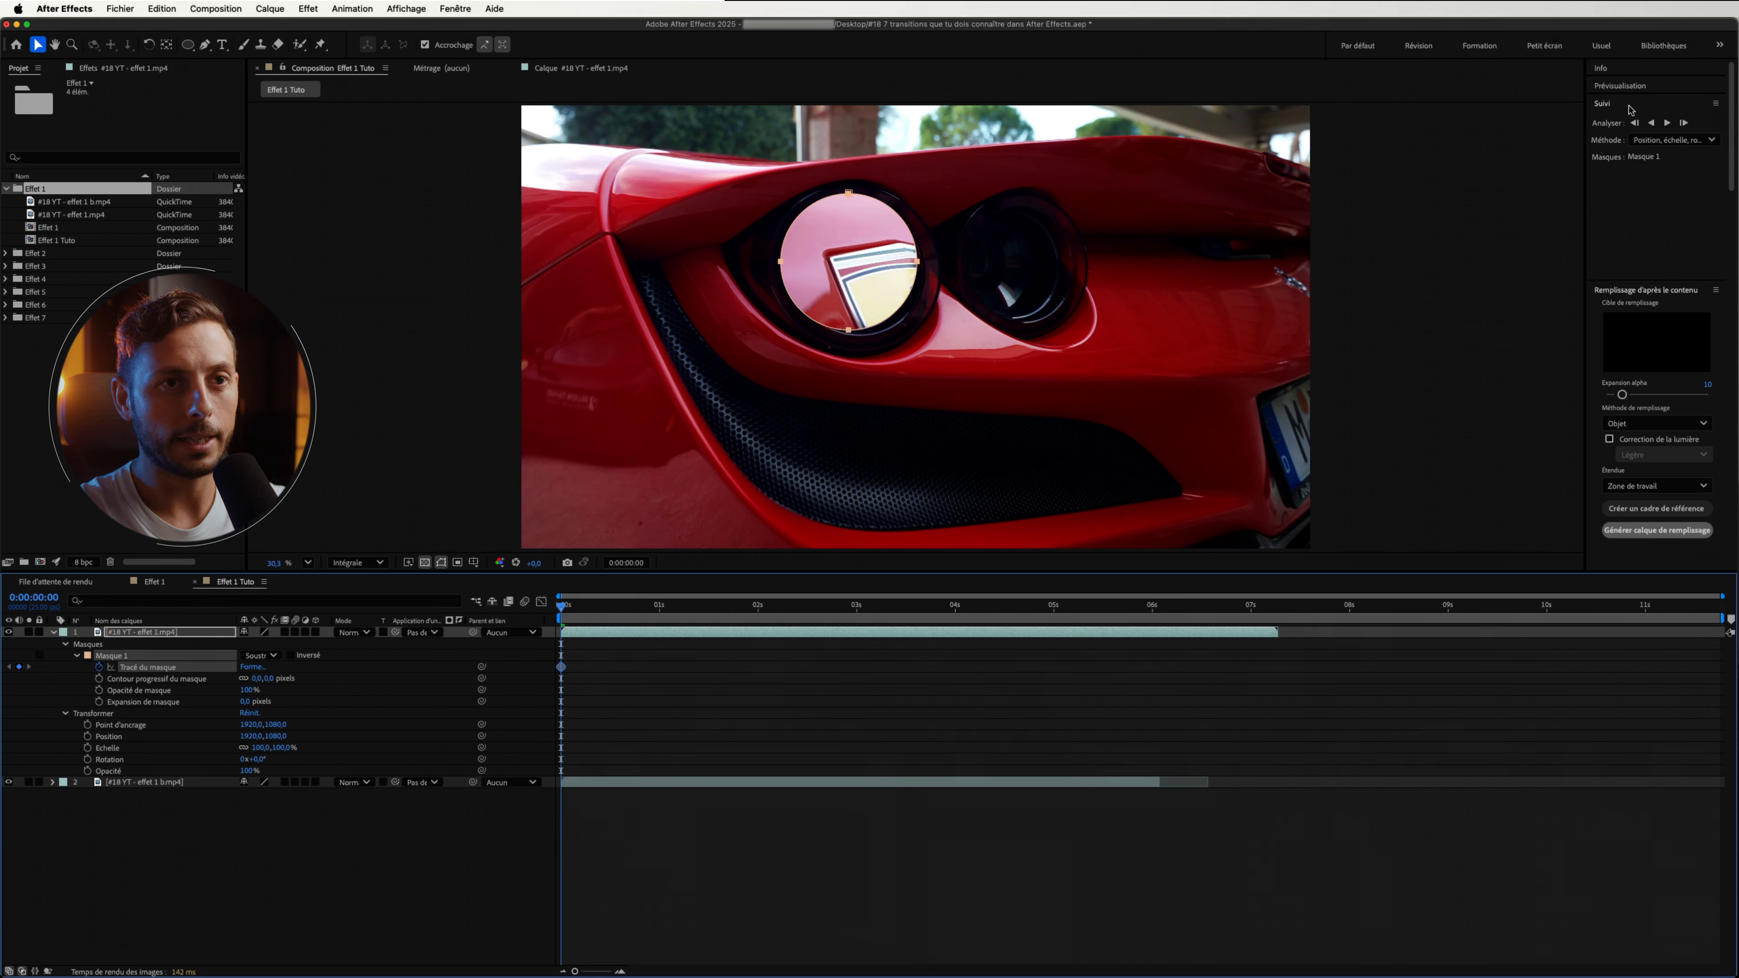
pyautogui.click(1667, 123)
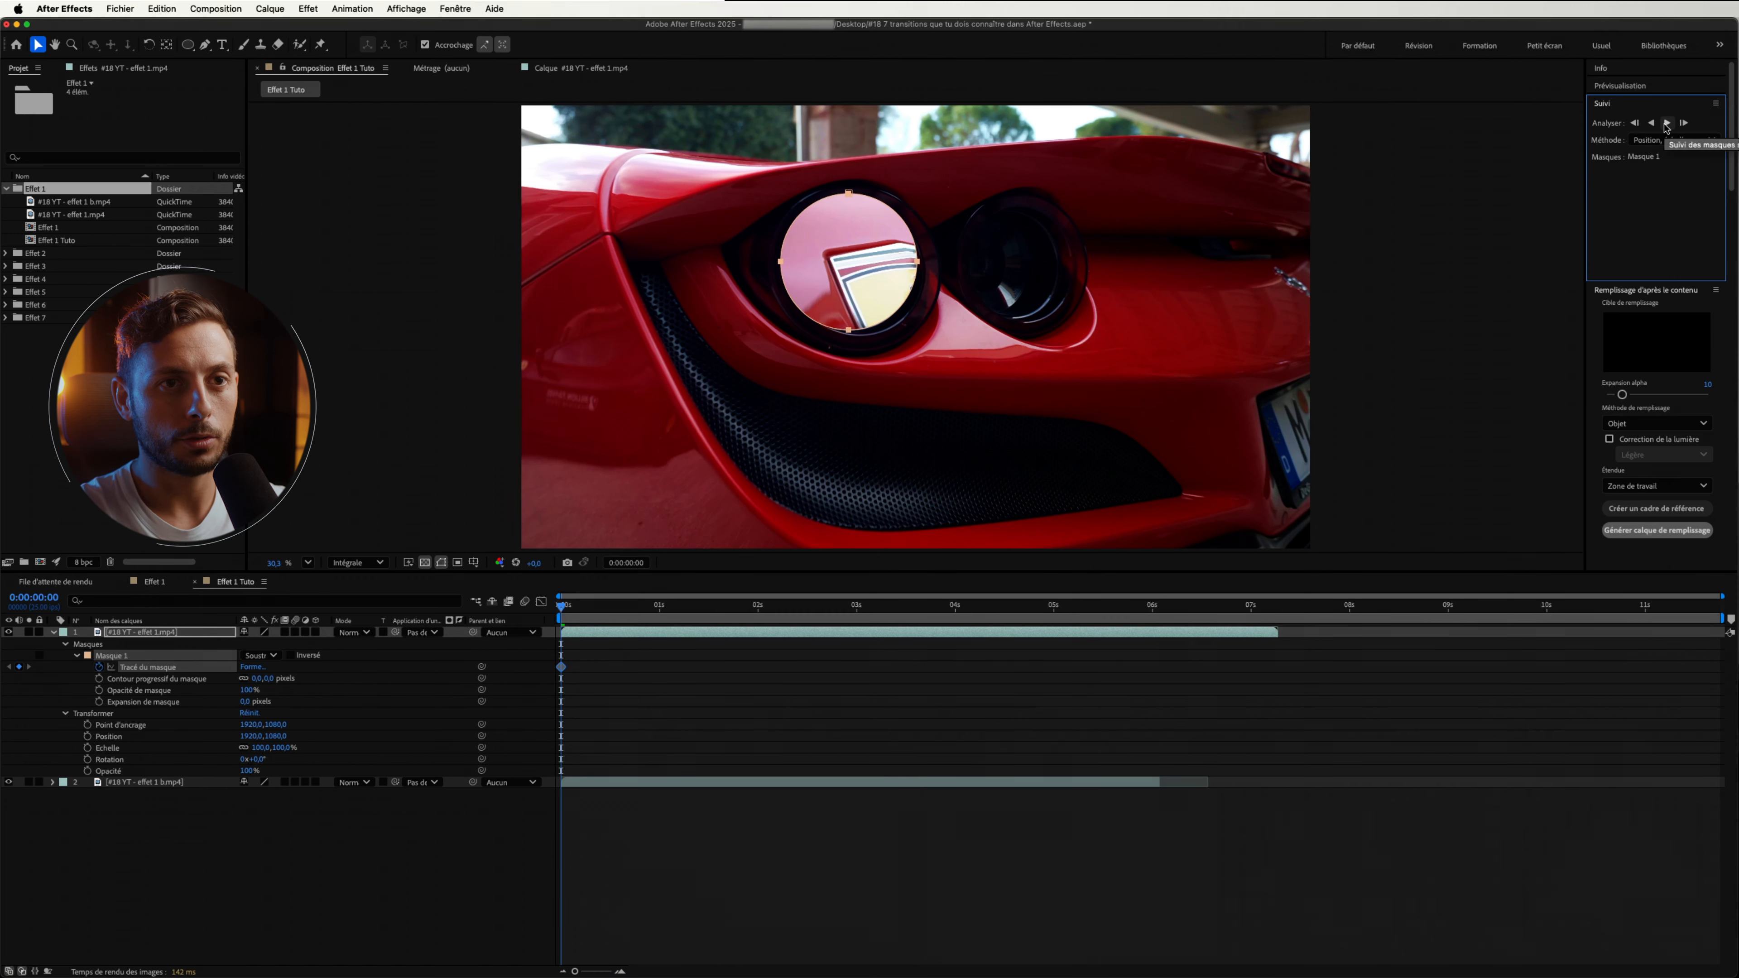
pyautogui.click(1666, 123)
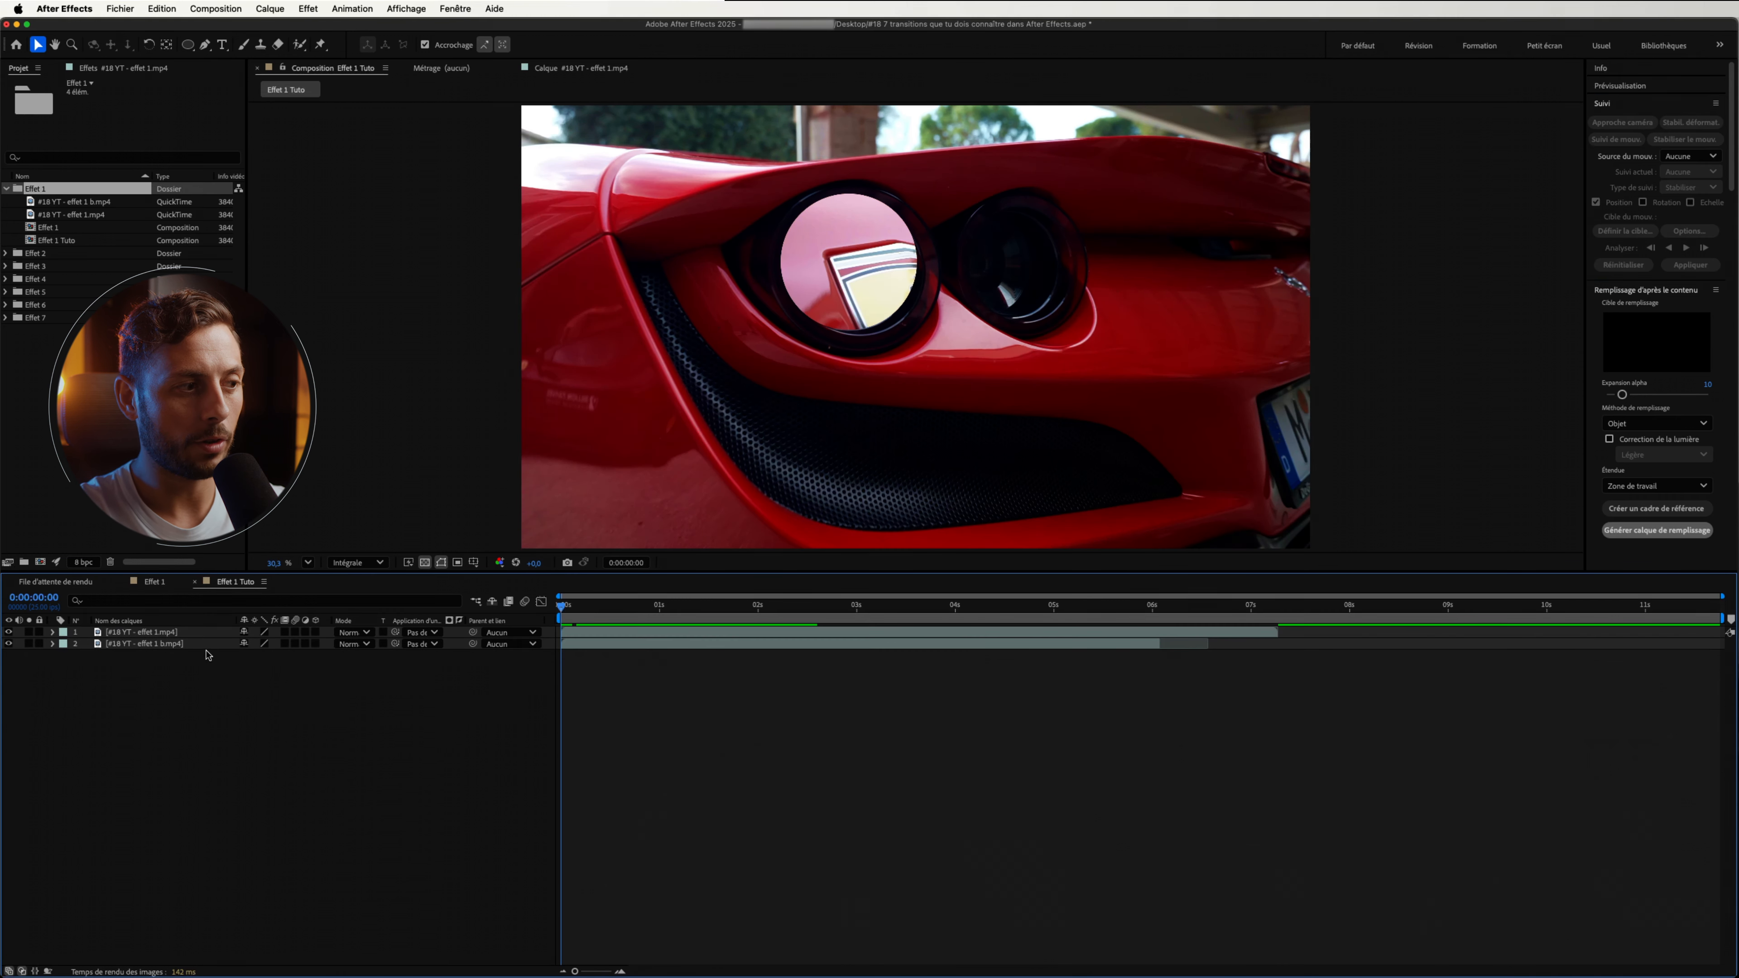
# Keyframe the masked layer's scale at the first frame and enlarge it to about 836%.
pyautogui.press('s')
pyautogui.click(87, 644)
pyautogui.moveTo(257, 644); pyautogui.dragTo(756, 650)
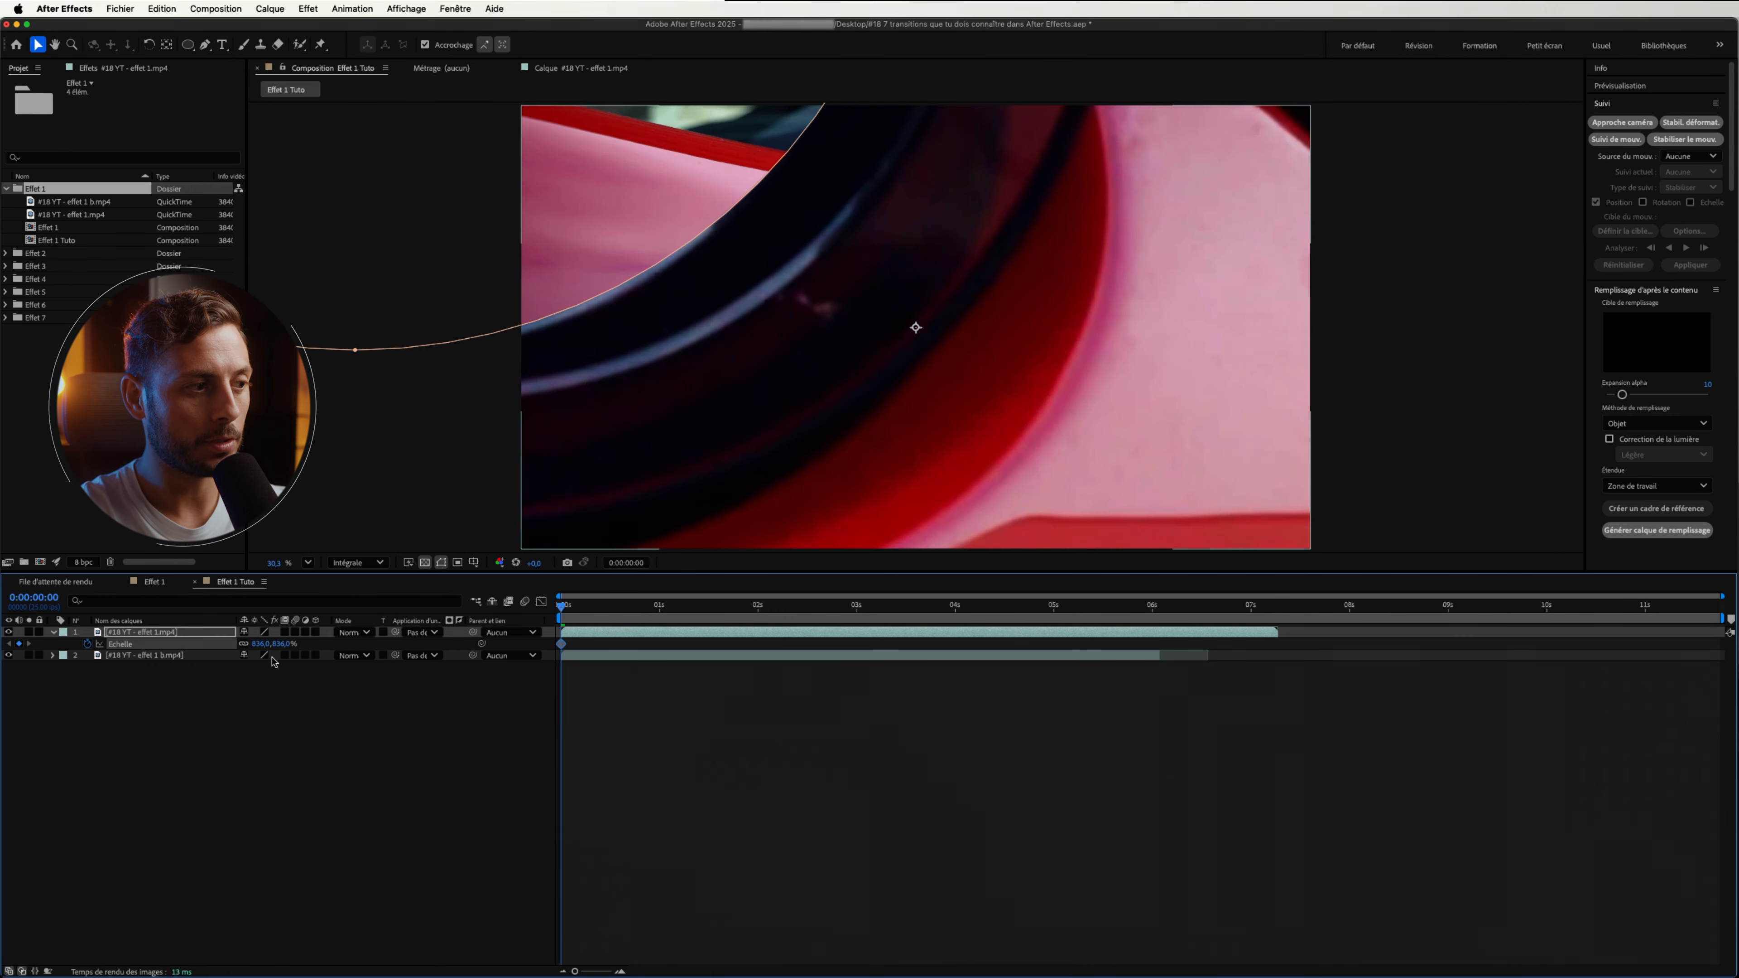
# Keyframe the masked layer's position at the first frame, shifting it to about 4711, 2920 so the mask opening surrounds the frame.
pyautogui.press('p')
pyautogui.click(87, 644)
pyautogui.moveTo(259, 644); pyautogui.dragTo(216, 644)
pyautogui.click(204, 635)
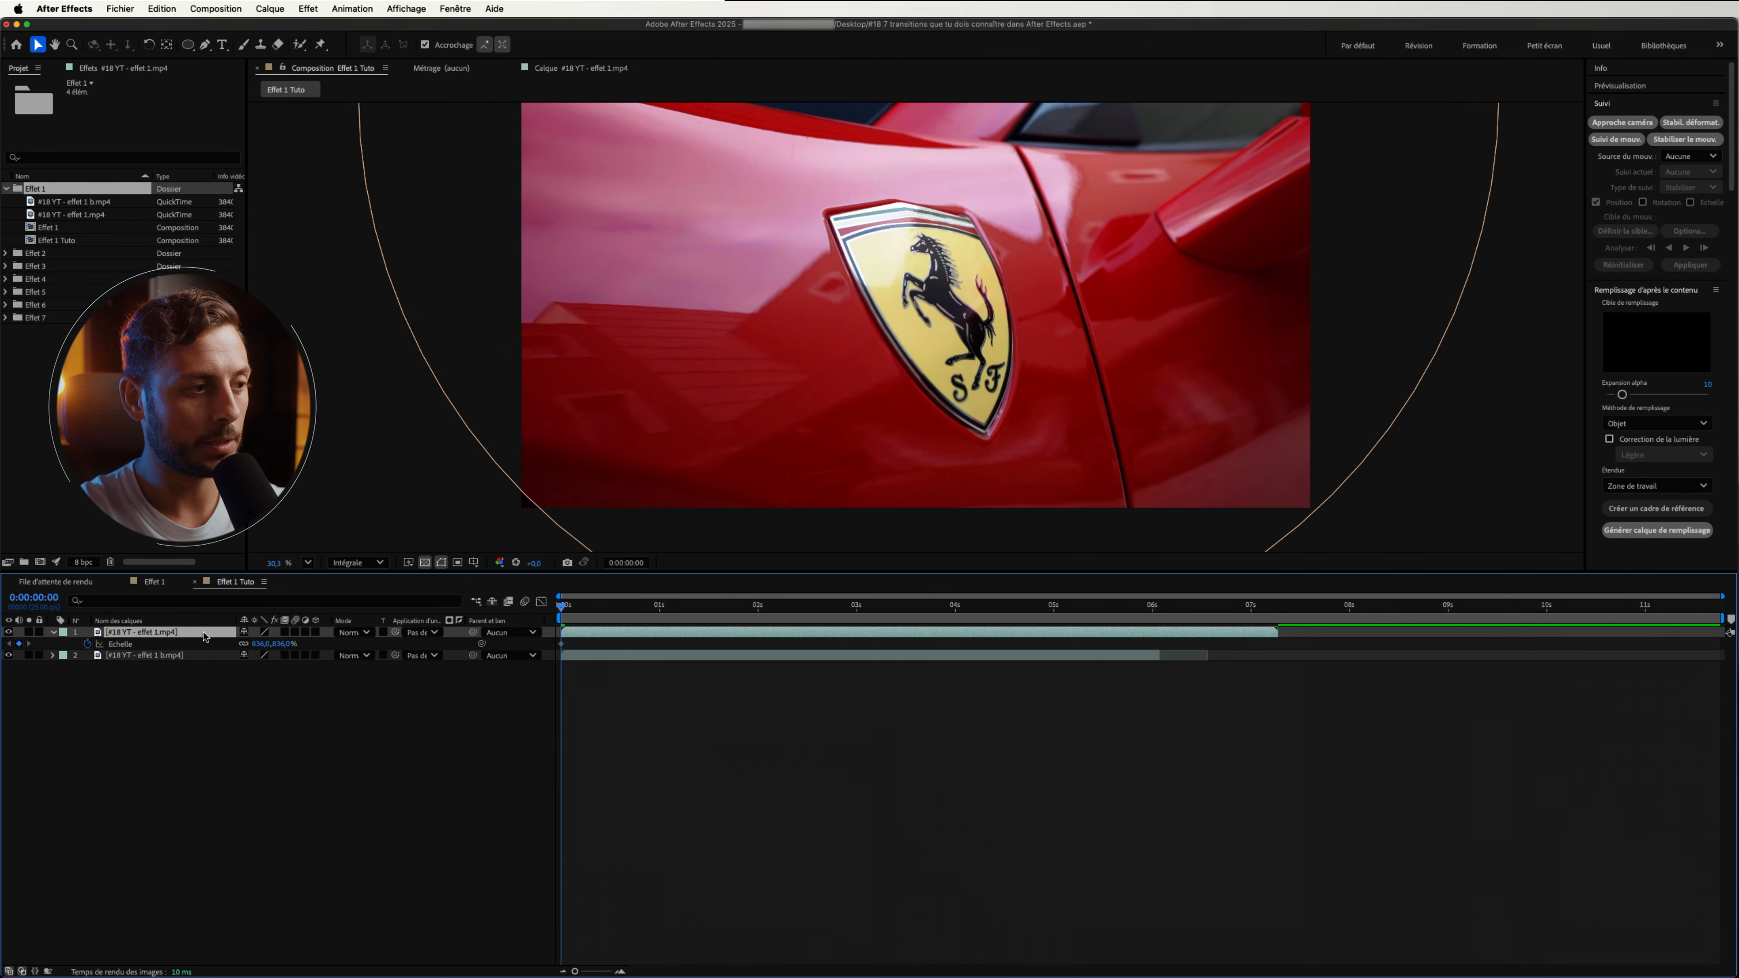
pyautogui.press('p')
pyautogui.moveTo(273, 644); pyautogui.dragTo(588, 631)
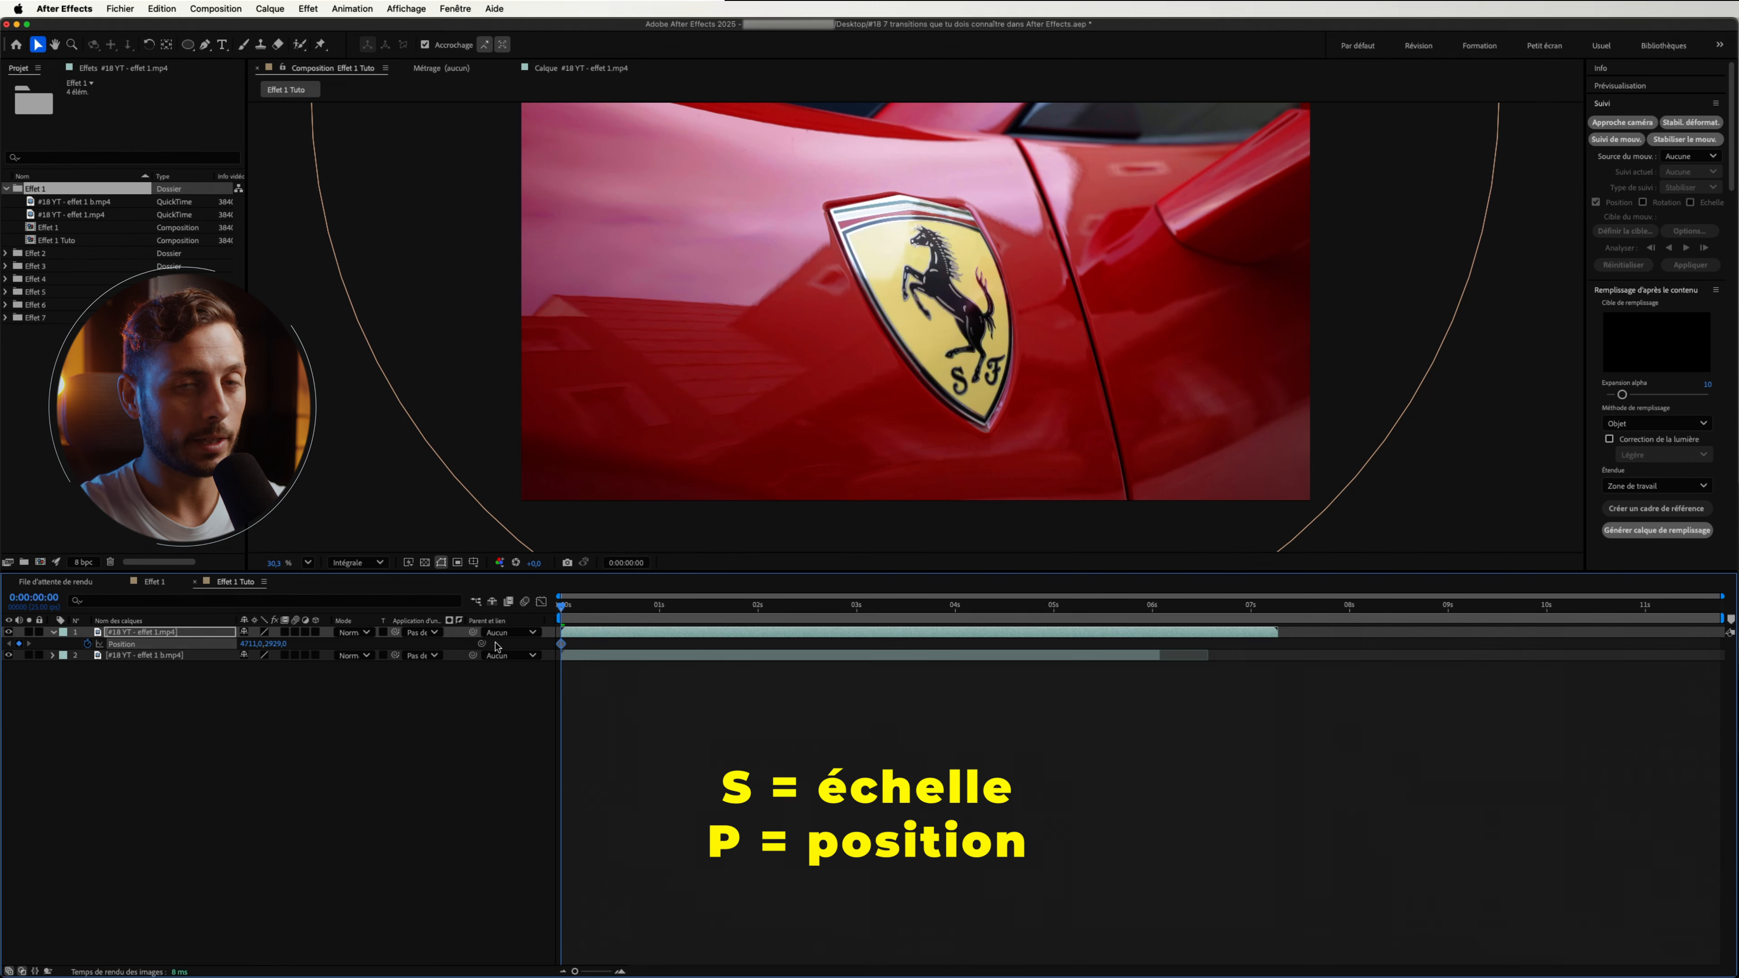
# Set the masked layer's position to 1920, 1080 at frame 11.
pyautogui.moveTo(562, 608); pyautogui.dragTo(604, 618)
pyautogui.click(247, 644)
pyautogui.write('1920')
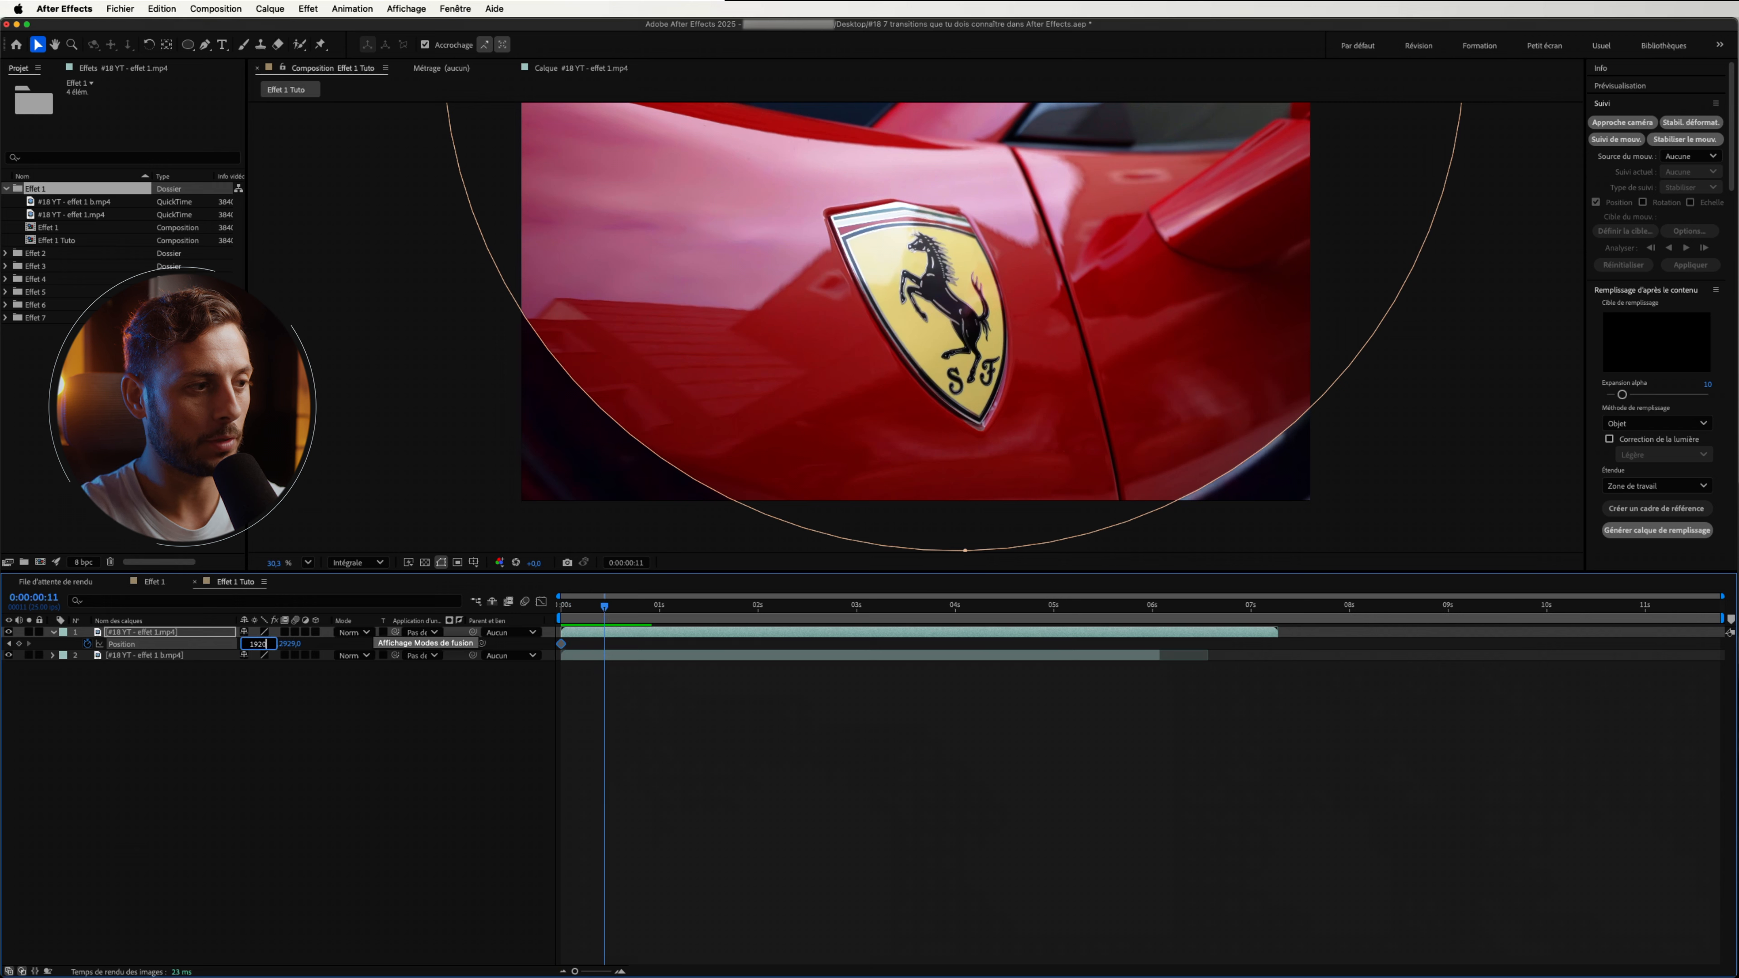
pyautogui.press('Tab')
pyautogui.write('1080')
pyautogui.press('Return')
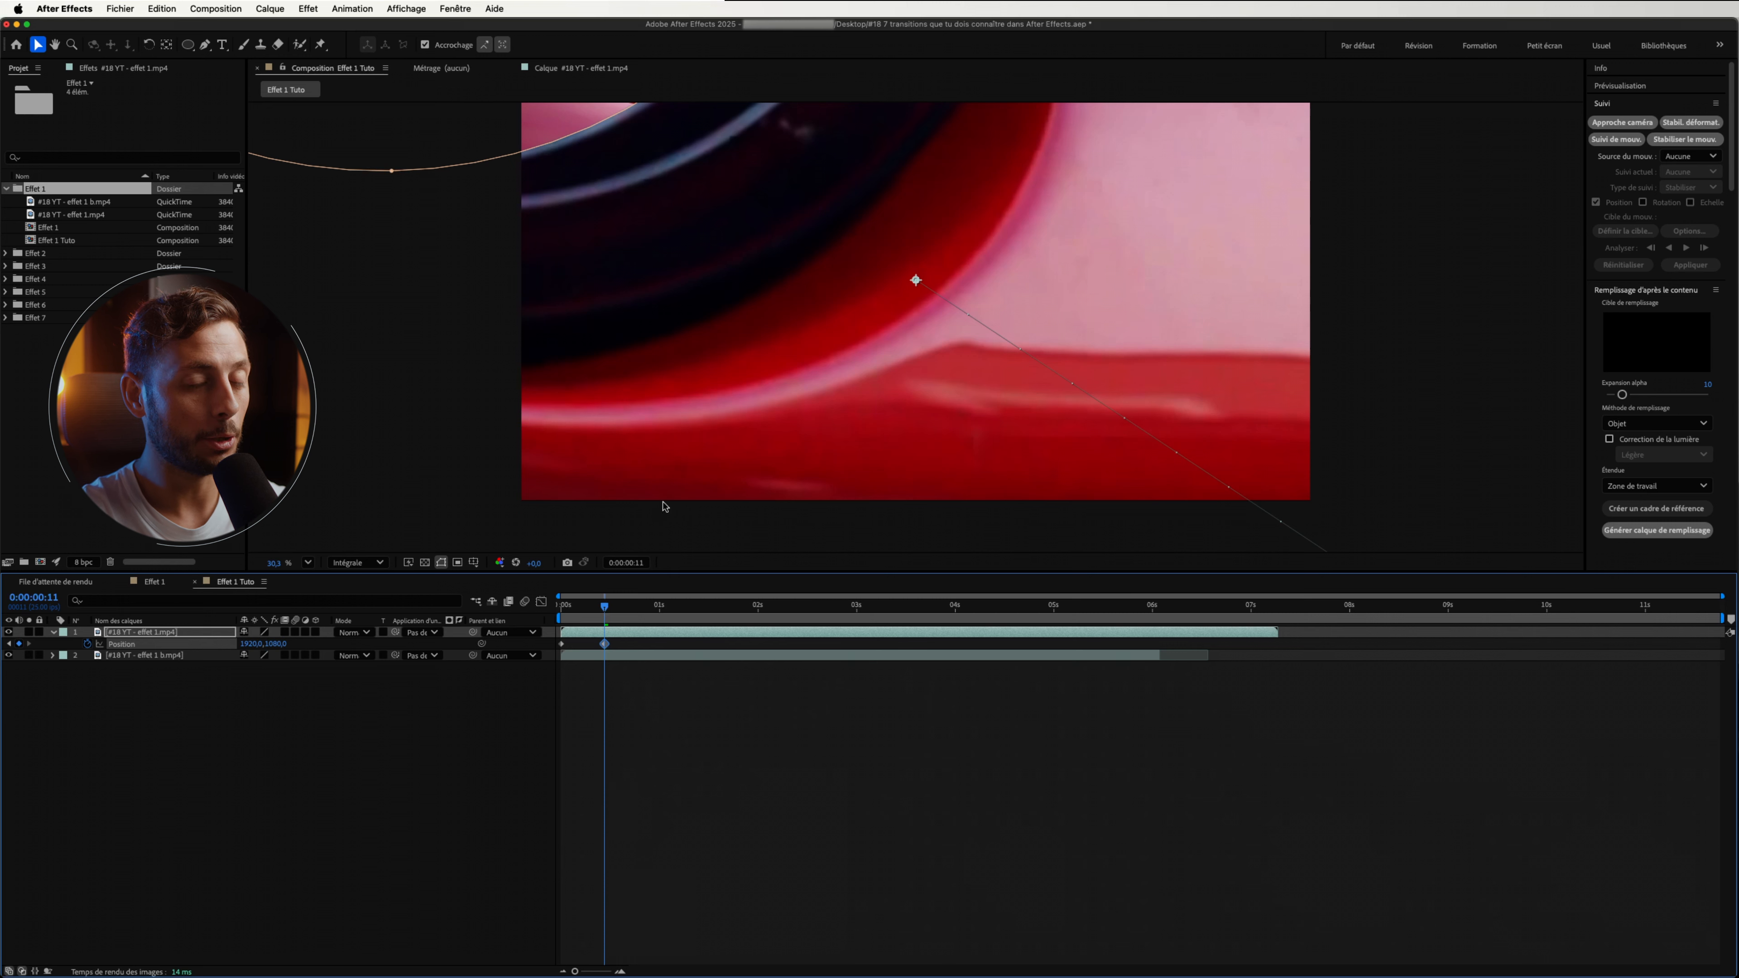
# Set the masked layer's scale to 100% at frame 11.
pyautogui.press('s')
pyautogui.click(267, 644)
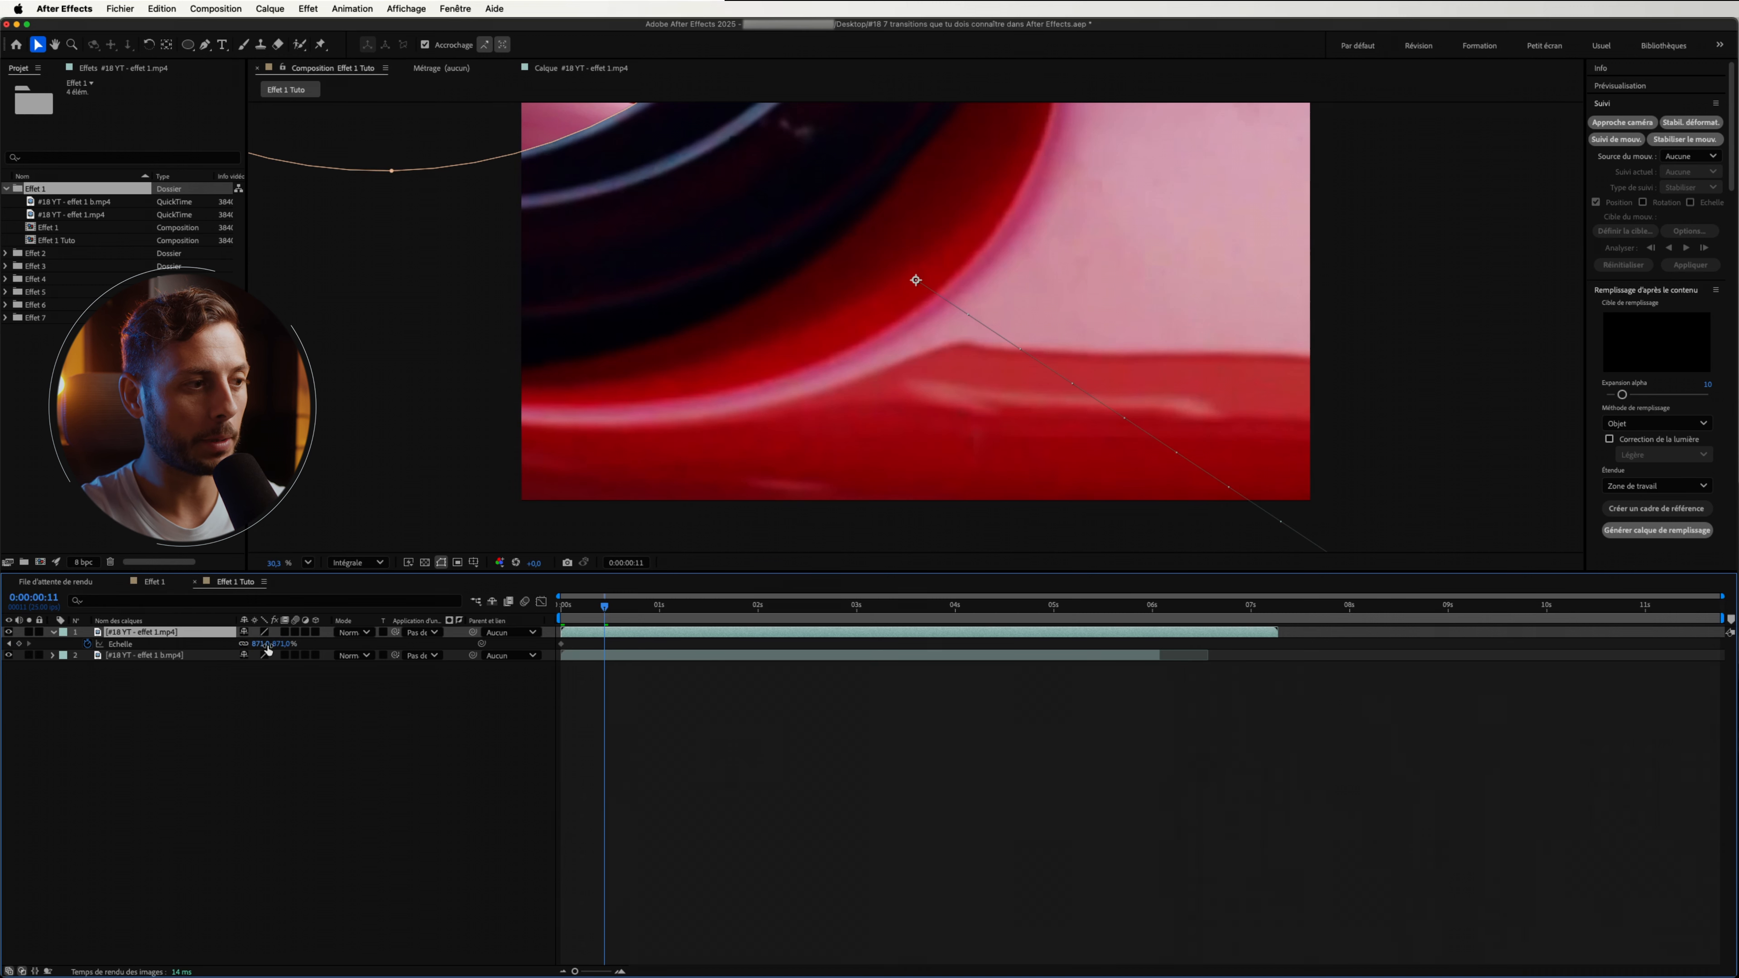
pyautogui.press('Return')
# Play the zoom-out transition from the first frame and display the masked layer's position keyframes.
pyautogui.press('Home')
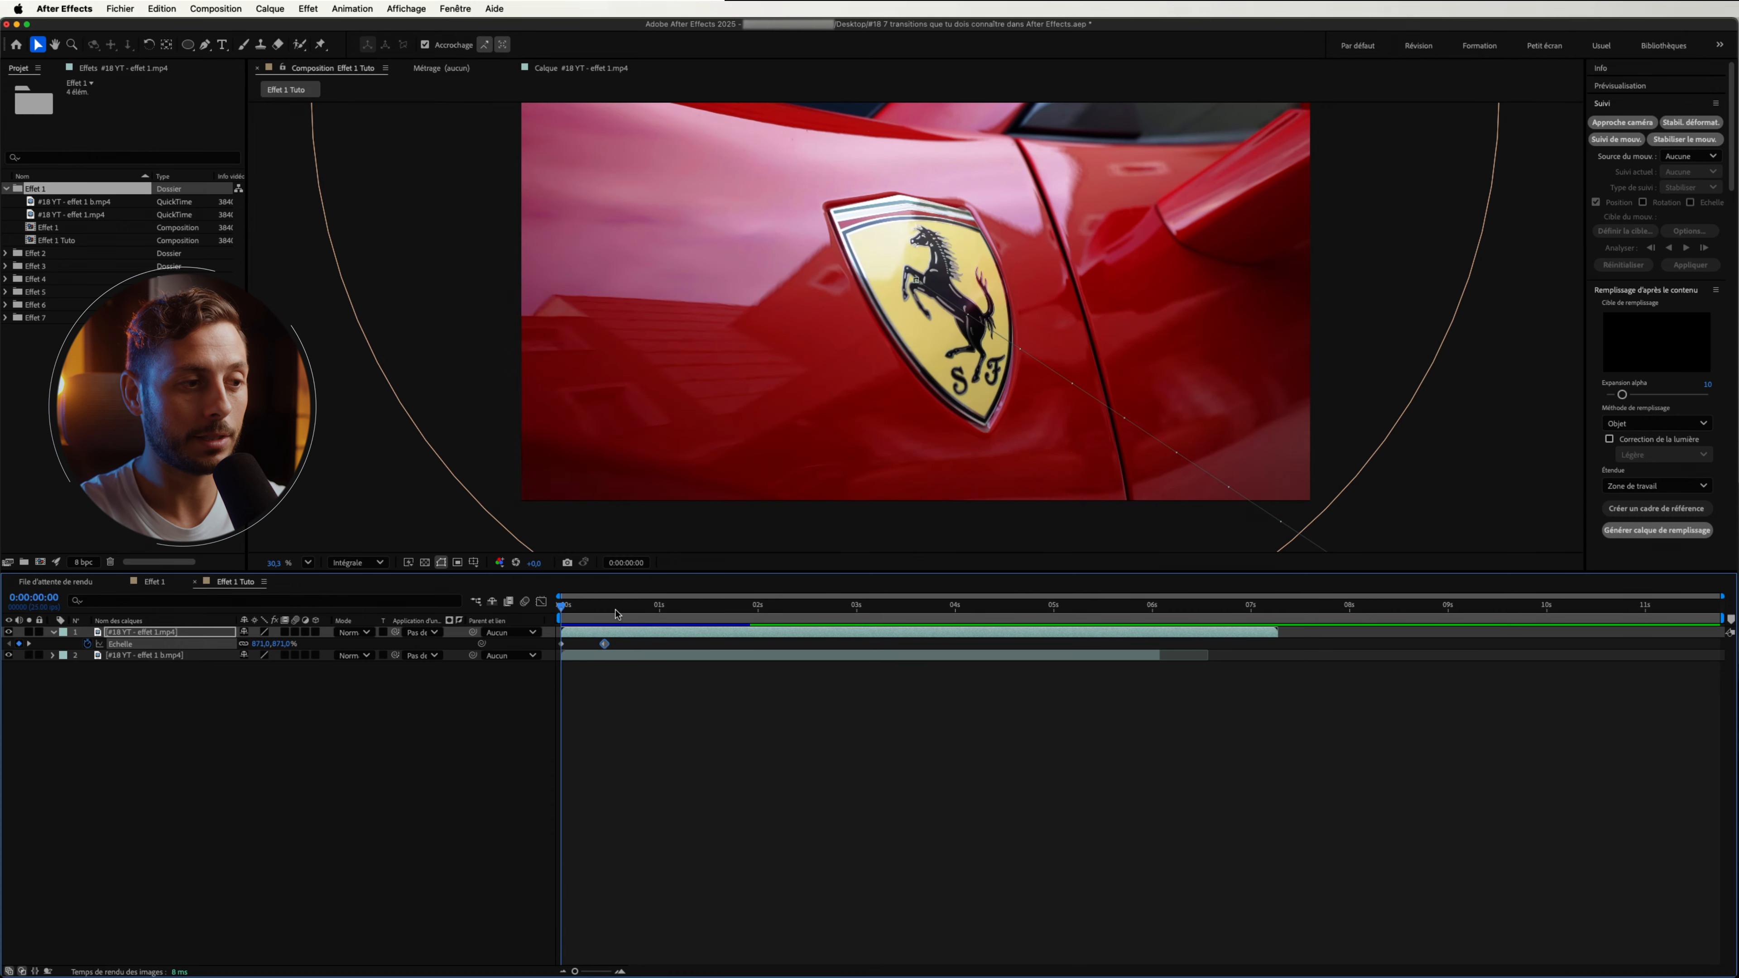
pyautogui.press('space')
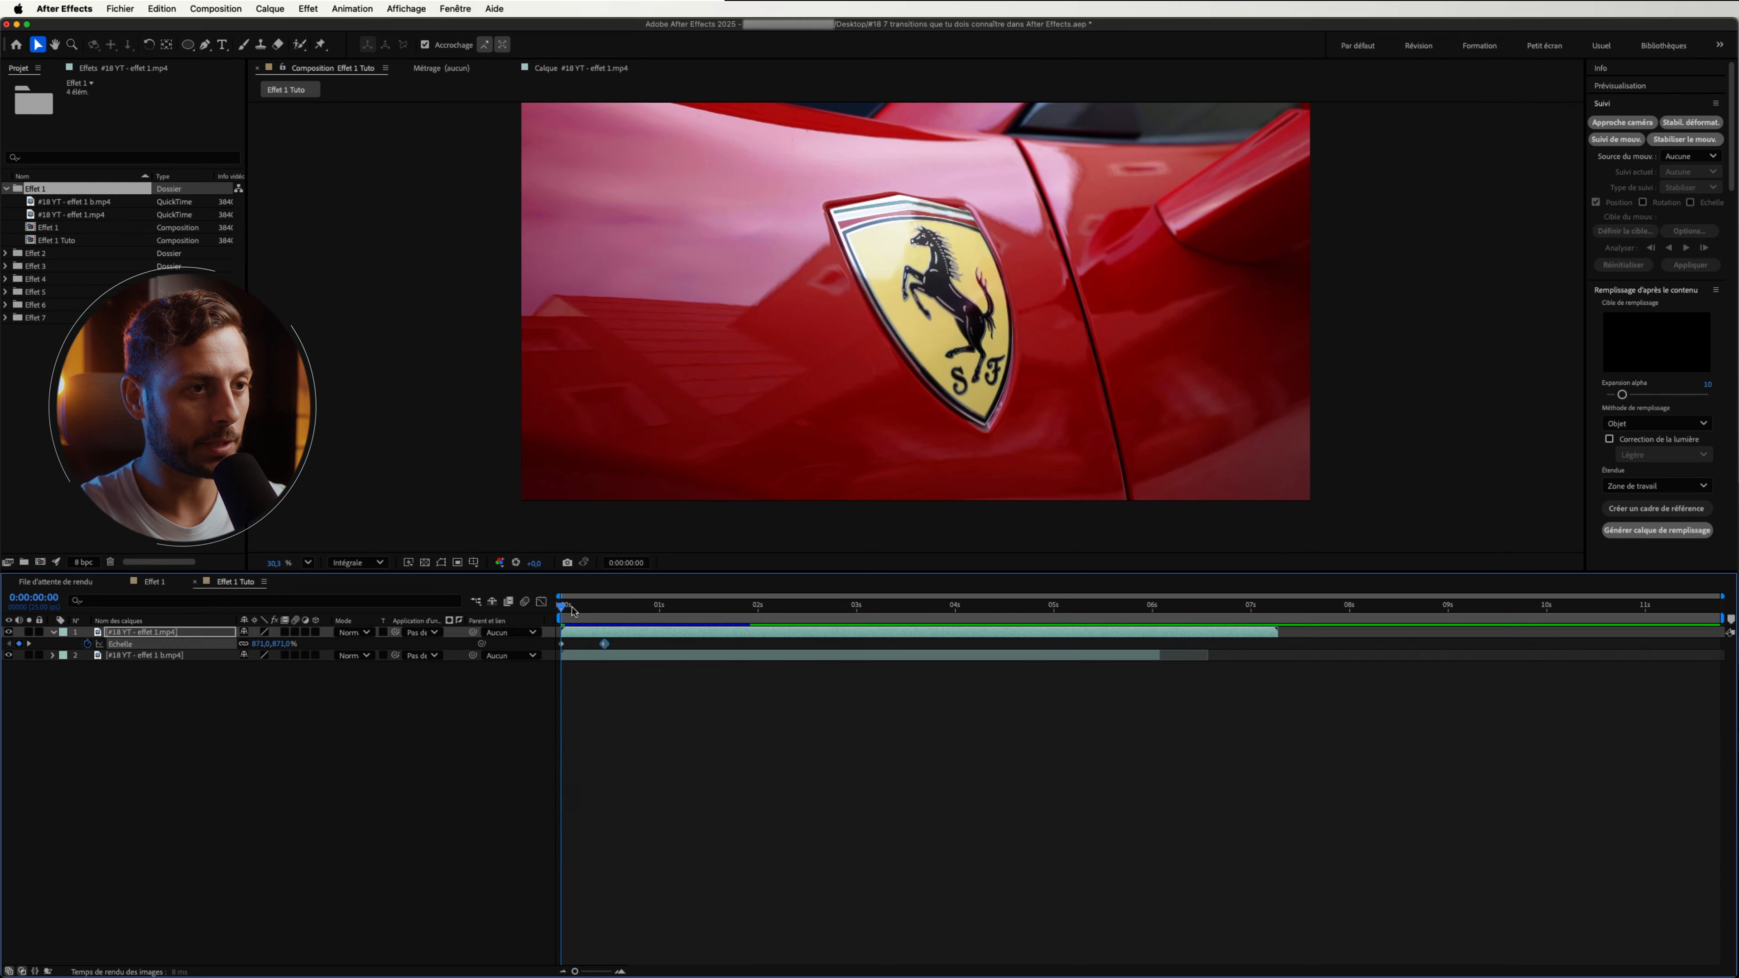
pyautogui.press('space')
pyautogui.press('p')
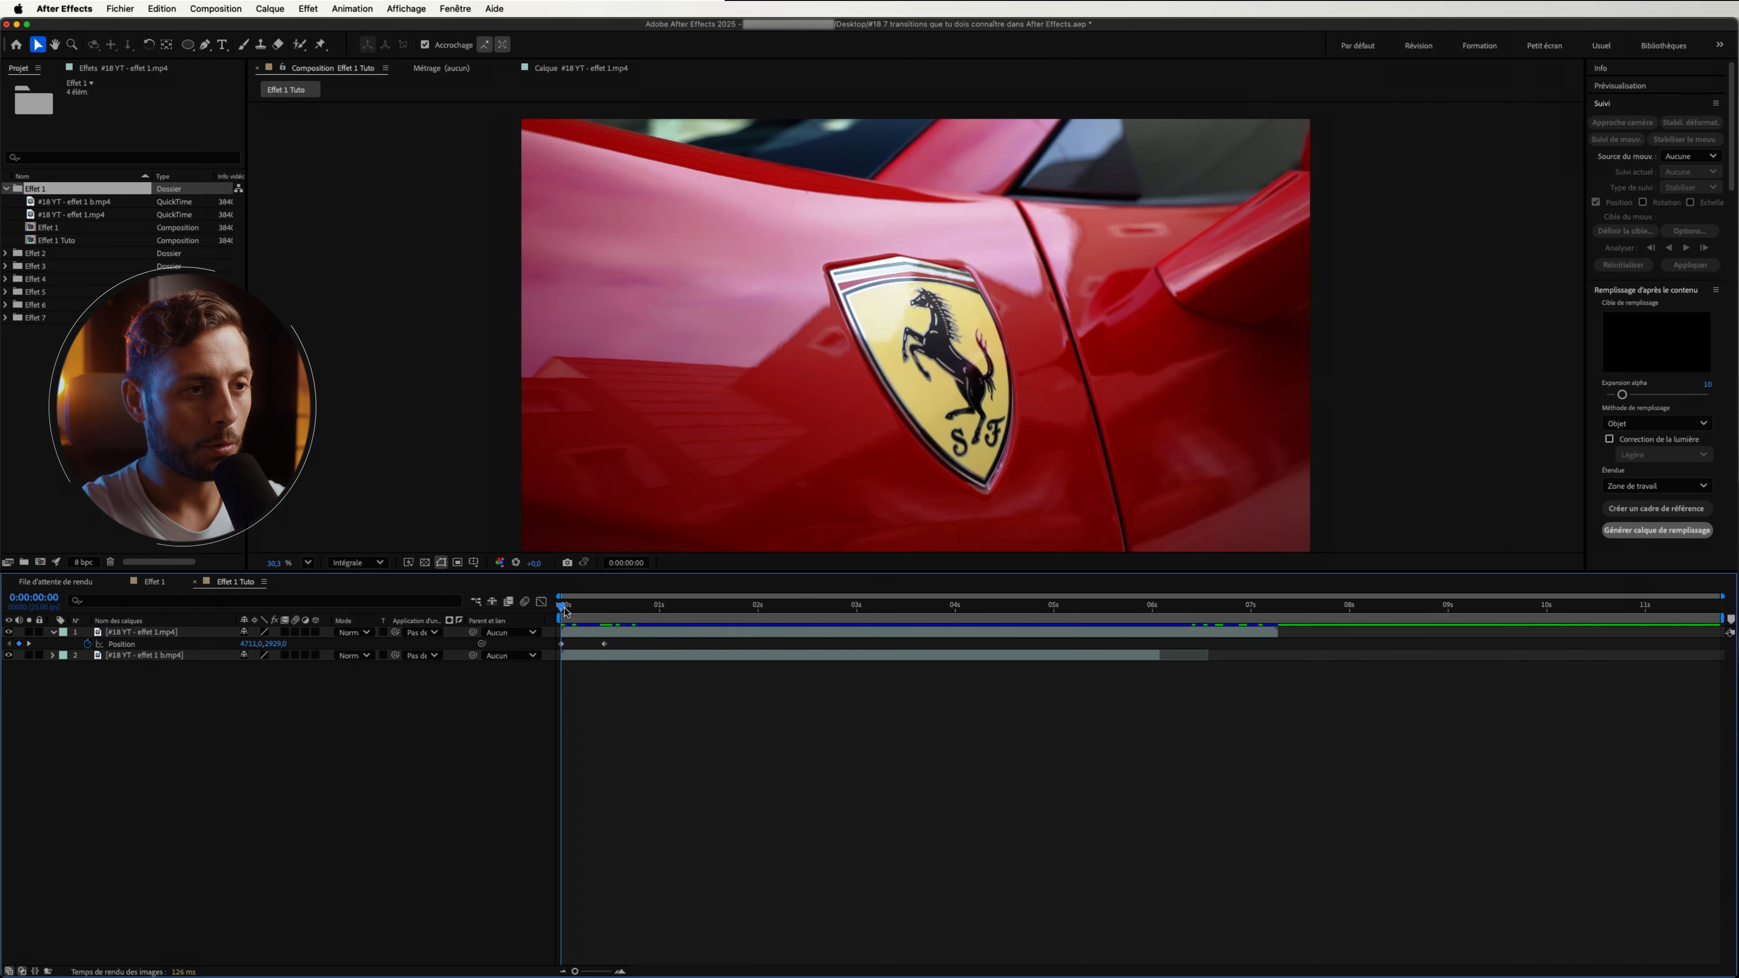
# Duplicate the masked car layer and set the copy's mask mode to Addition at frame 11.
pyautogui.click(159, 634)
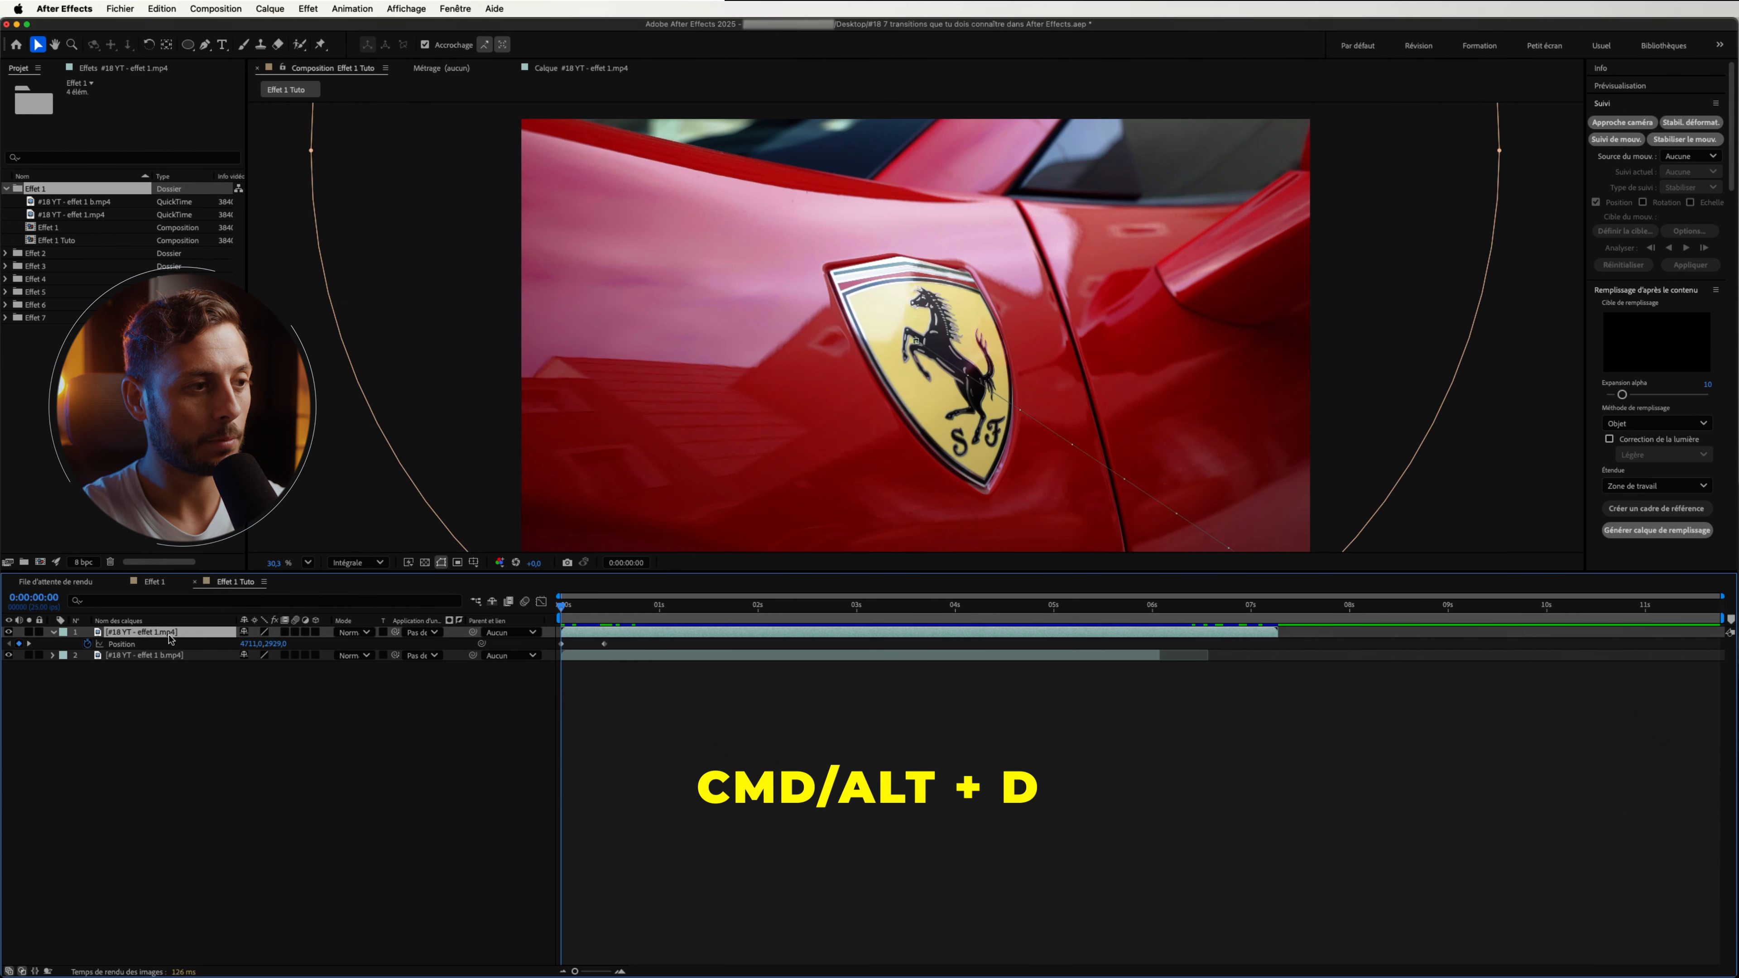
pyautogui.press('super+d')
pyautogui.moveTo(563, 606); pyautogui.dragTo(609, 617)
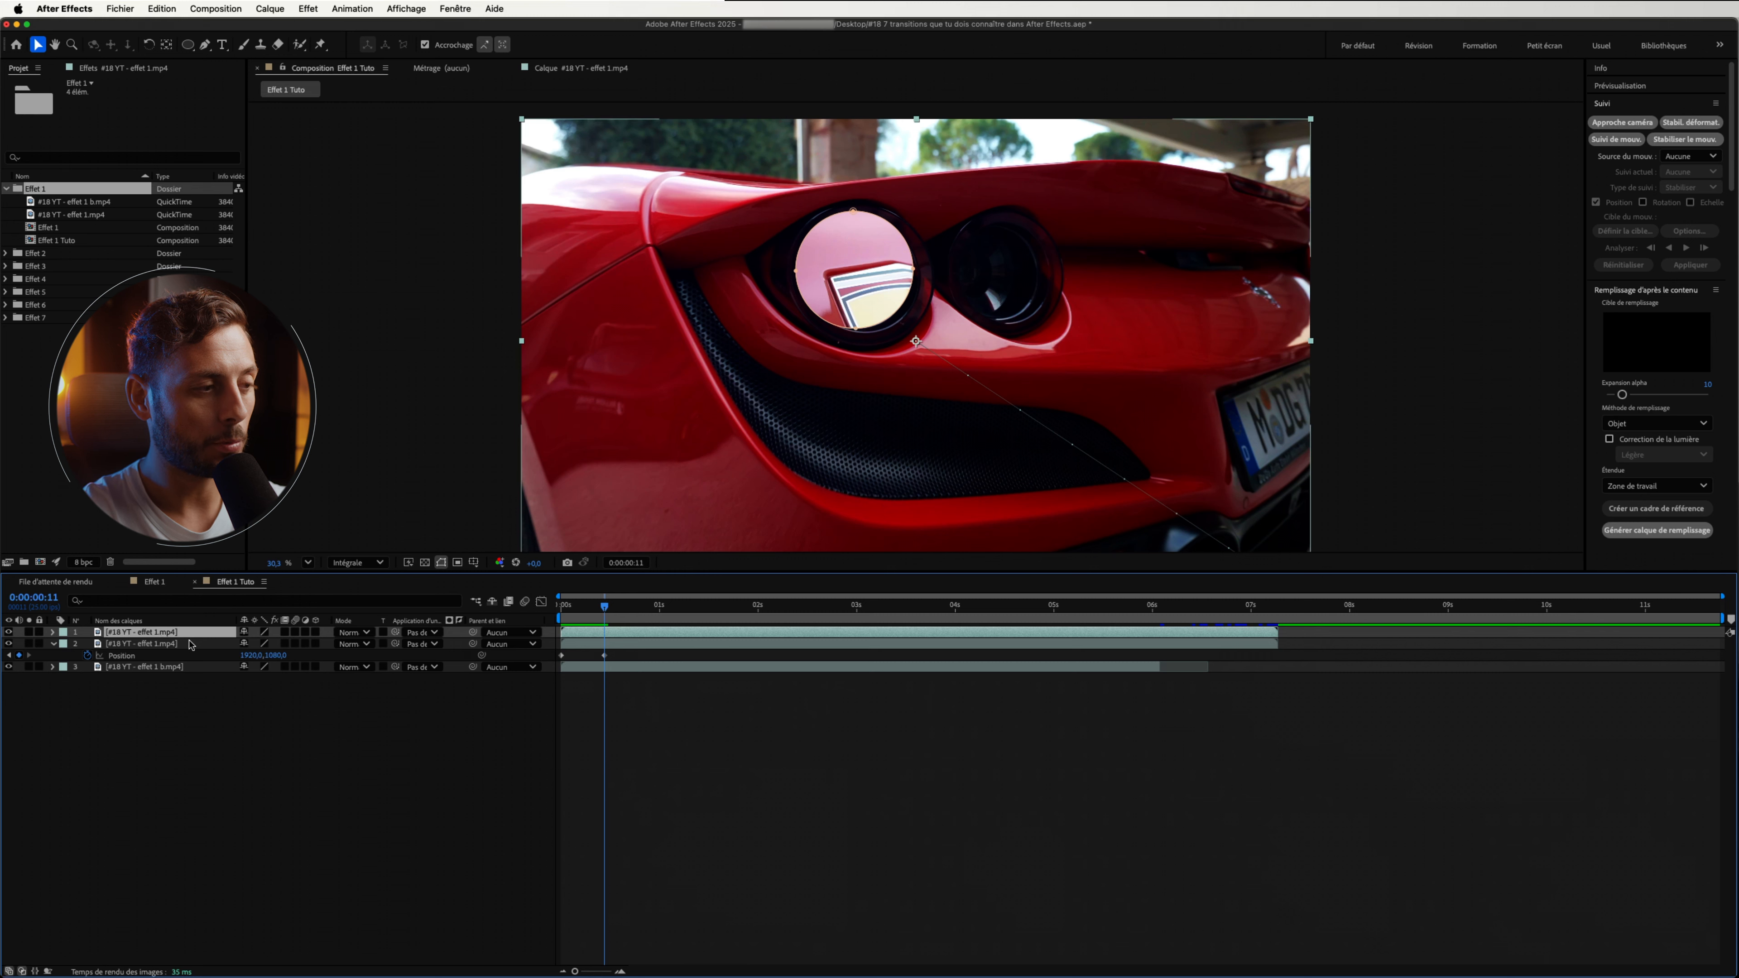
pyautogui.press('m')
pyautogui.click(269, 644)
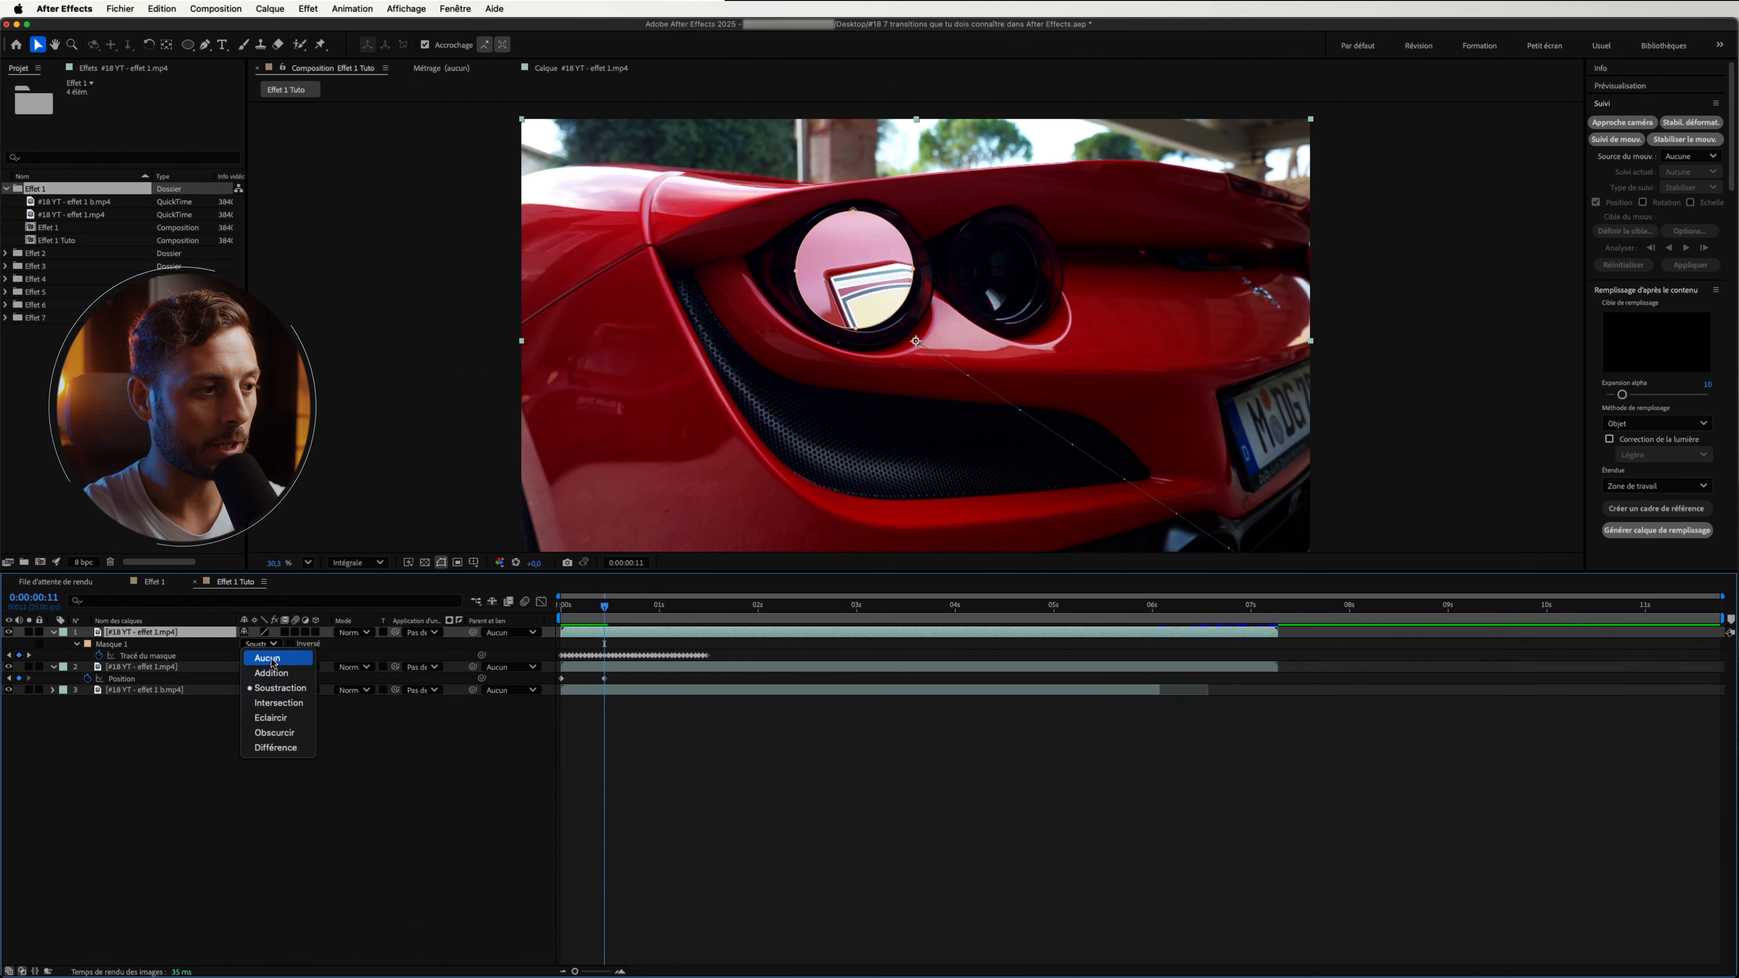
pyautogui.click(270, 672)
# Remove the scale and position keyframes from the duplicated layer, keeping its frame 11 values.
pyautogui.click(139, 634)
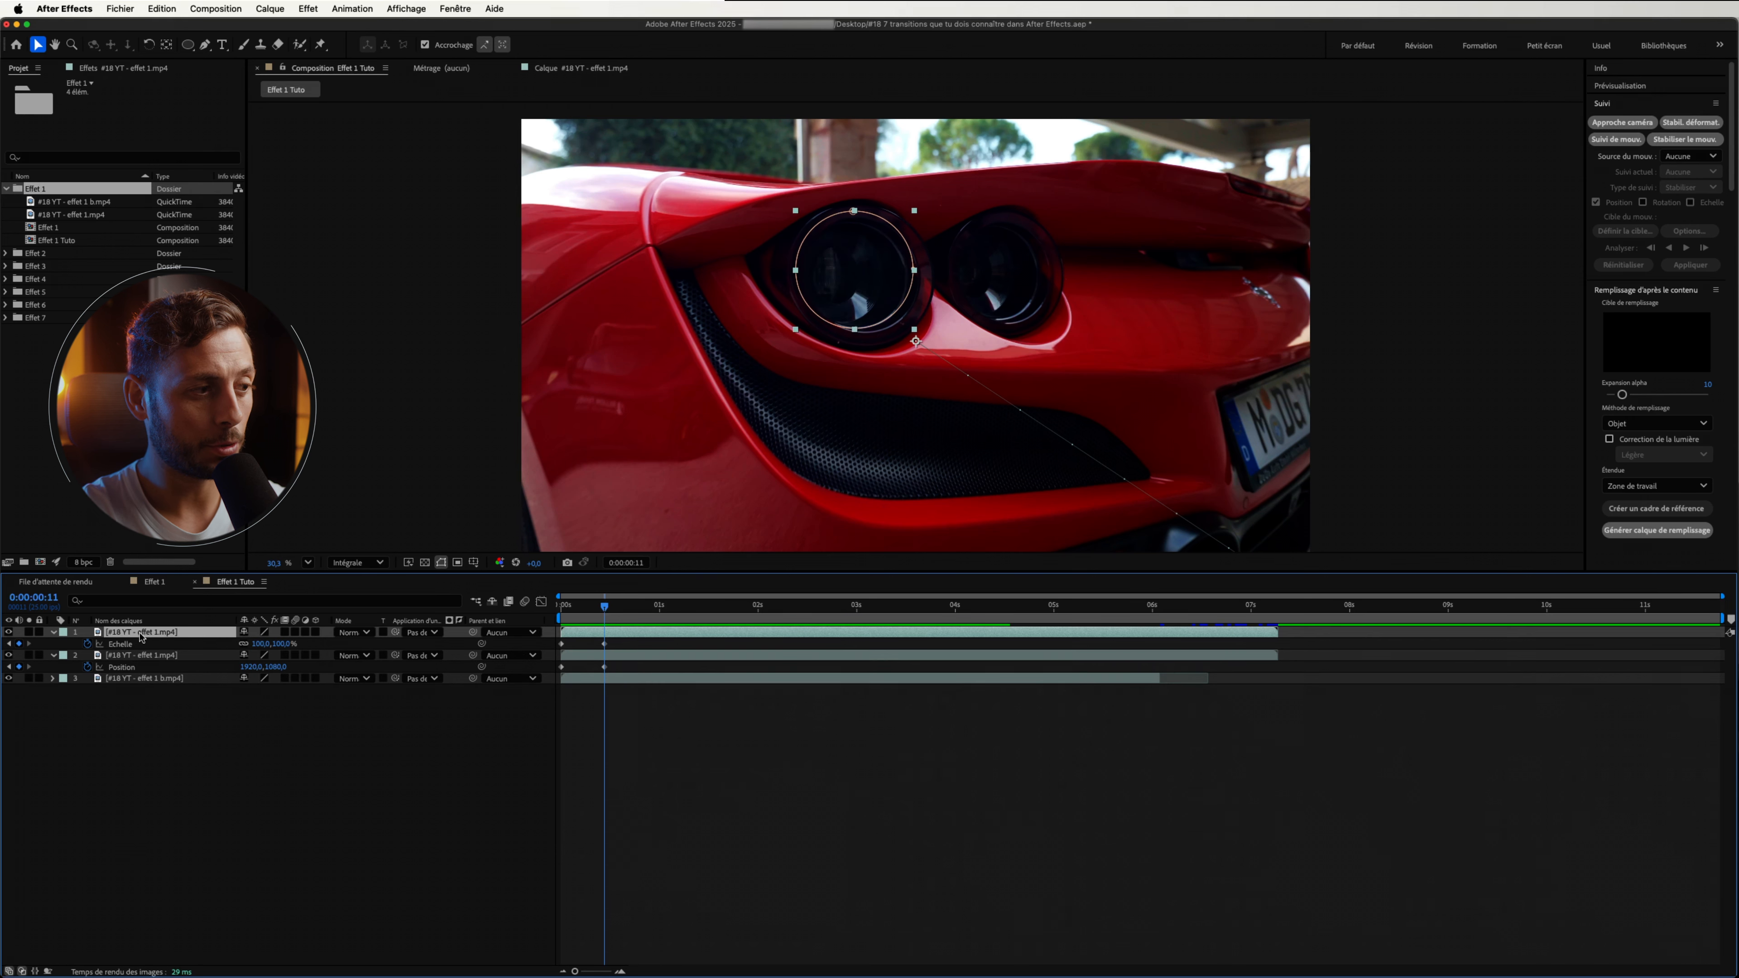
pyautogui.click(86, 644)
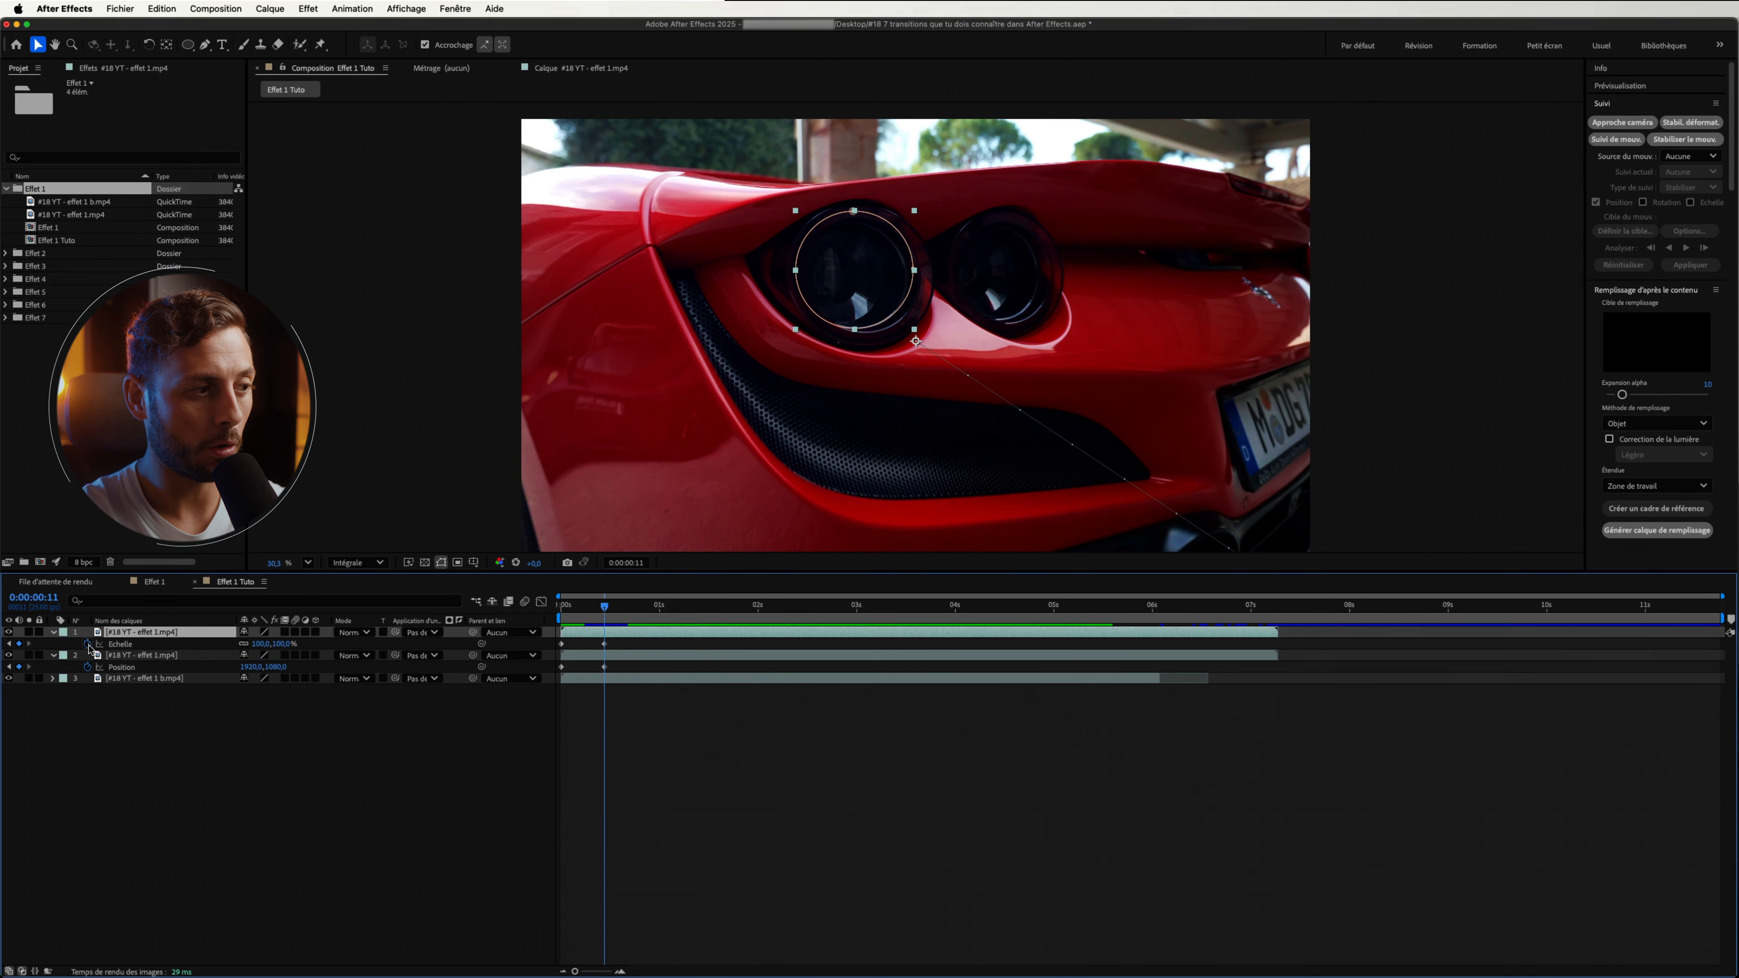
pyautogui.click(122, 645)
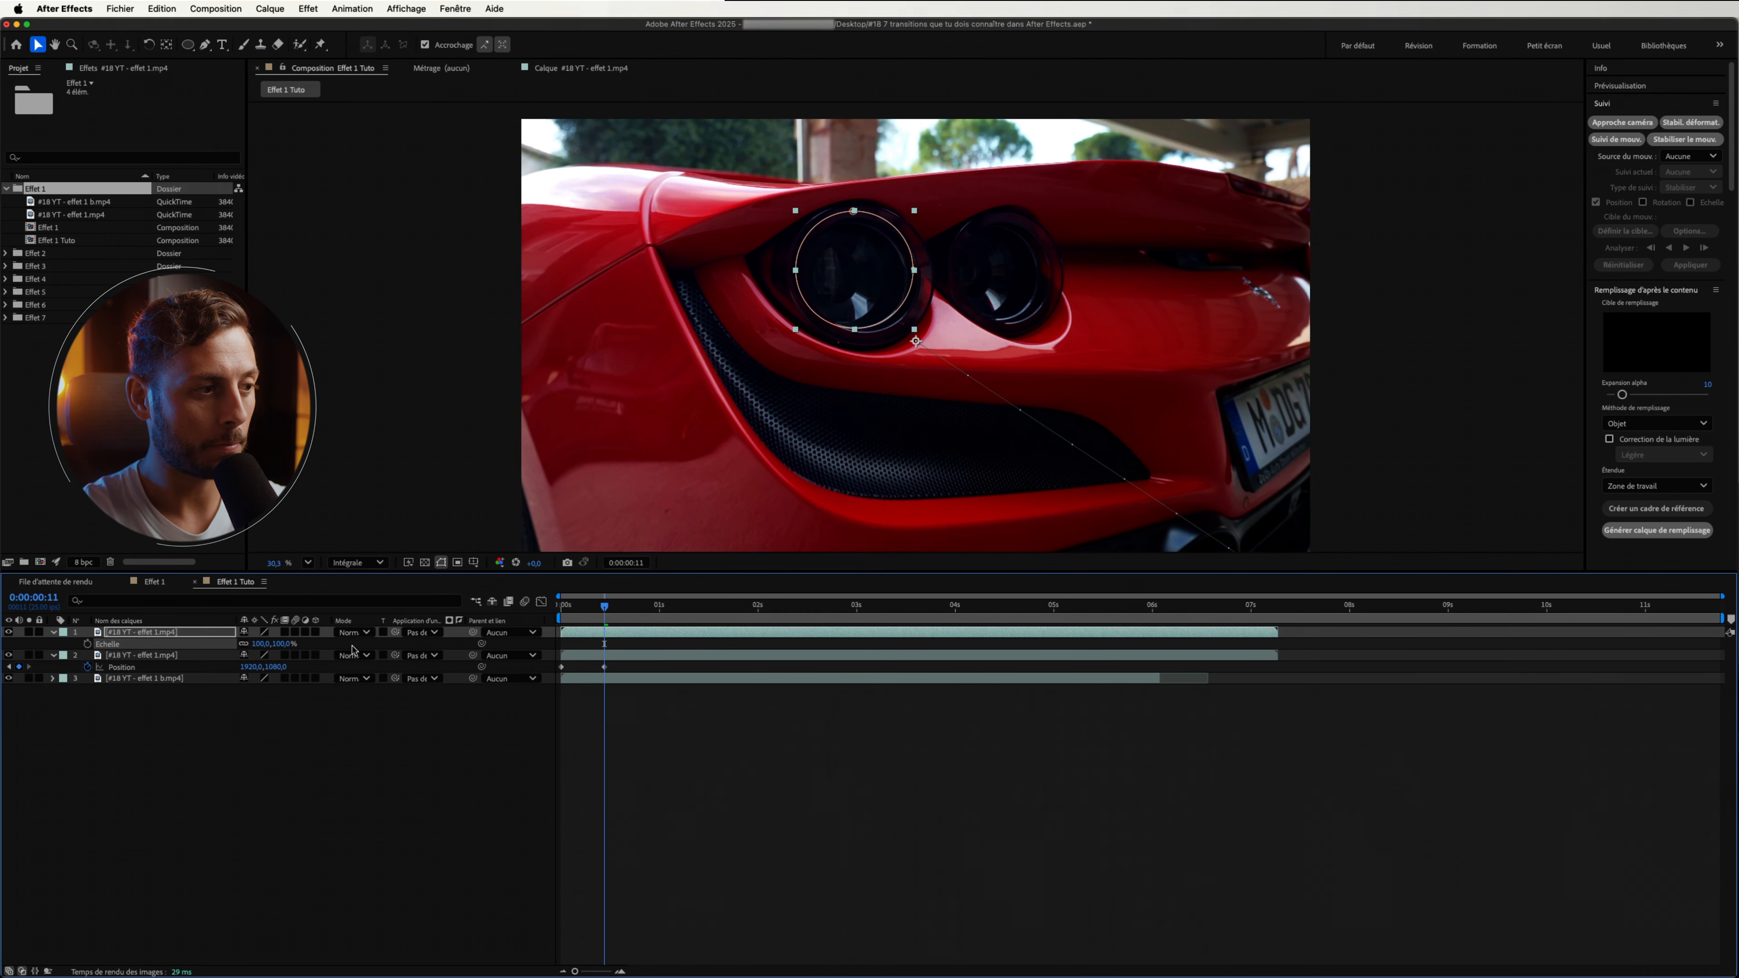
pyautogui.press('p')
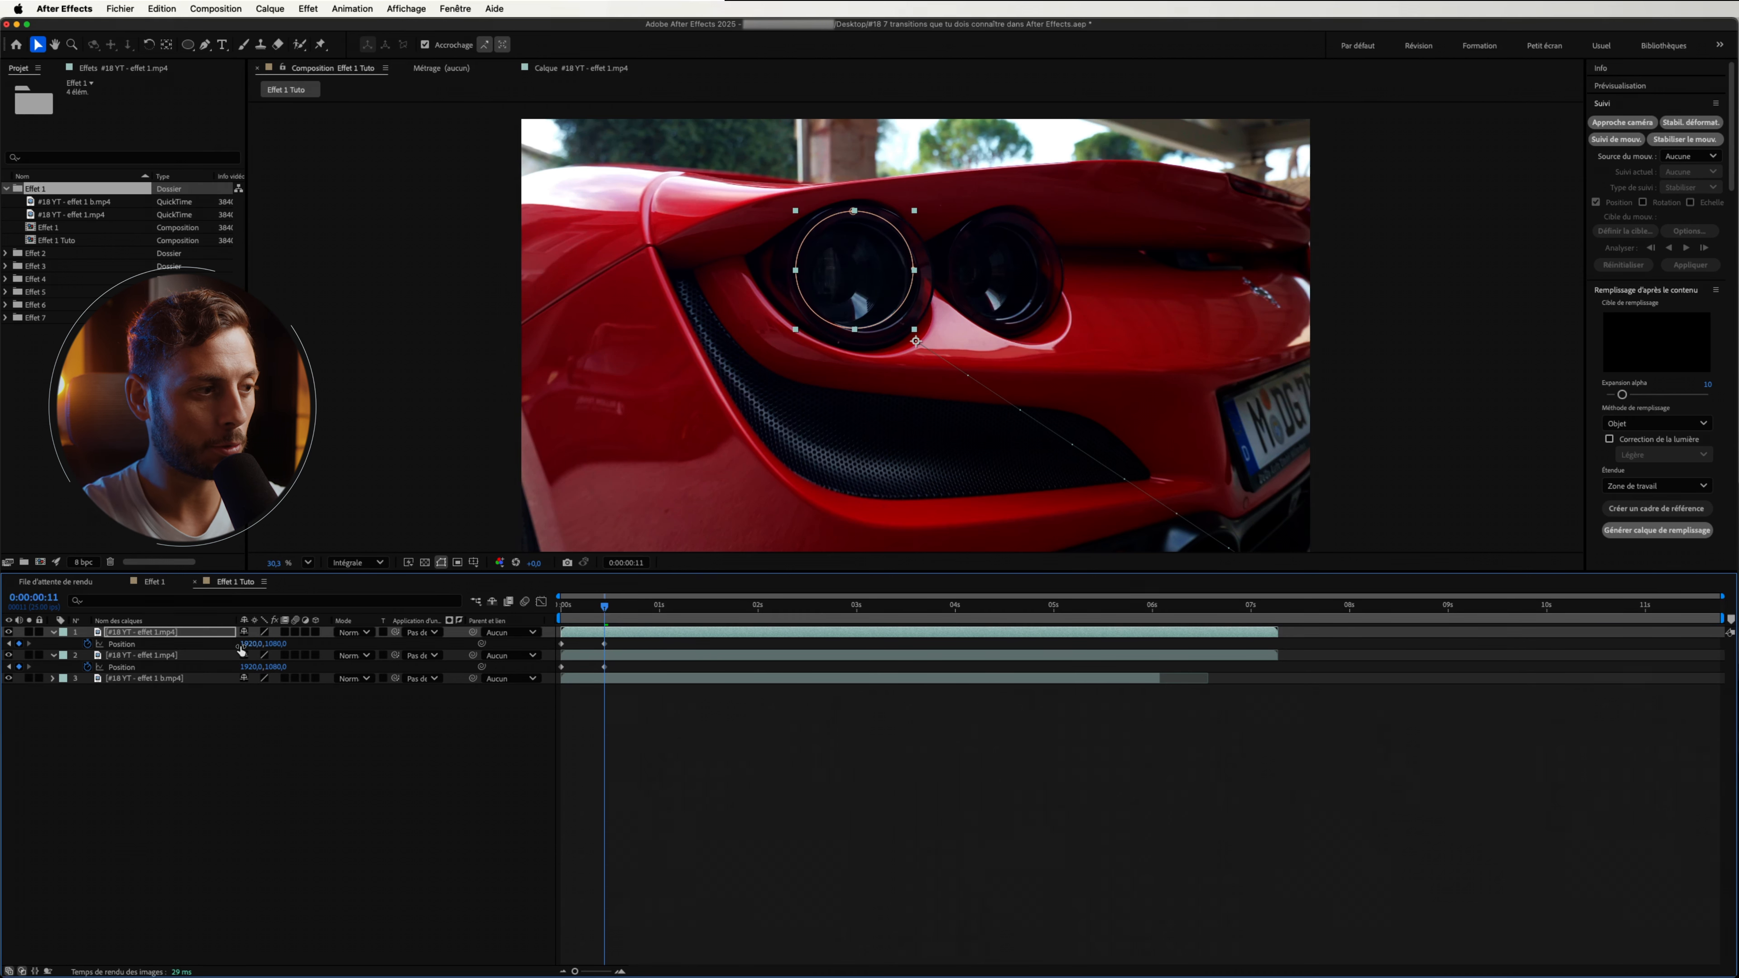
pyautogui.click(88, 644)
# Add position keyframes to the duplicated layer at frames 11 and 18, both at 1920, 1080.
pyautogui.press('Home')
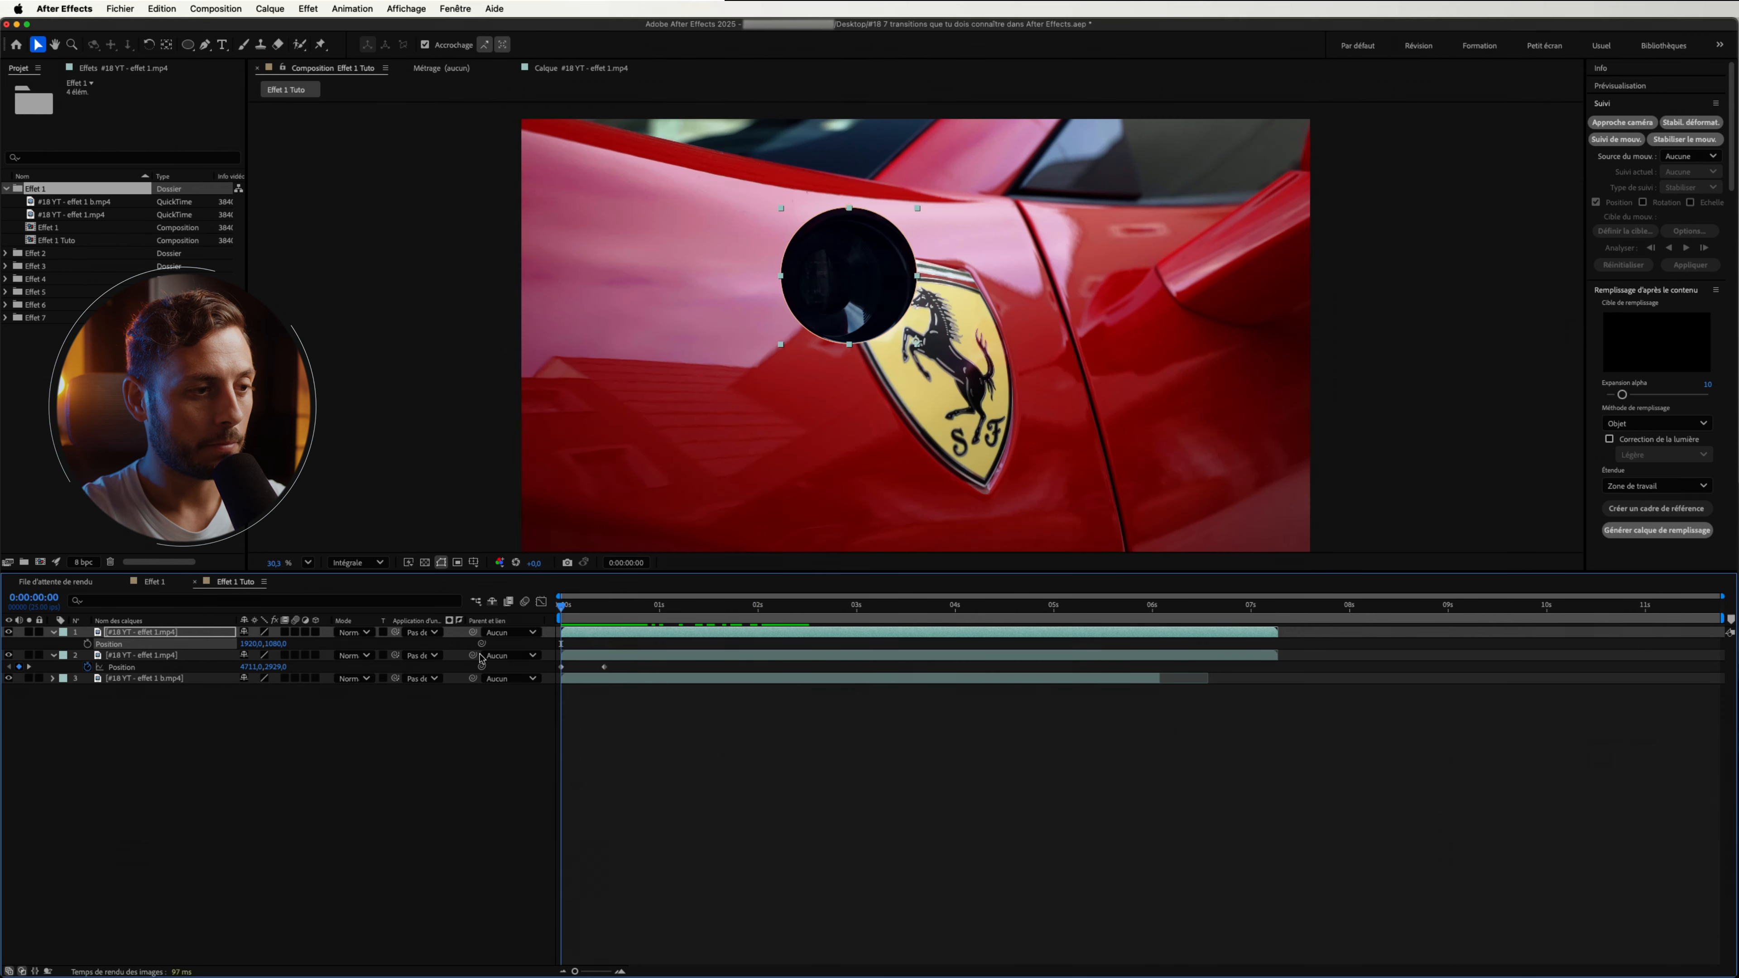
pyautogui.moveTo(562, 610); pyautogui.dragTo(605, 644)
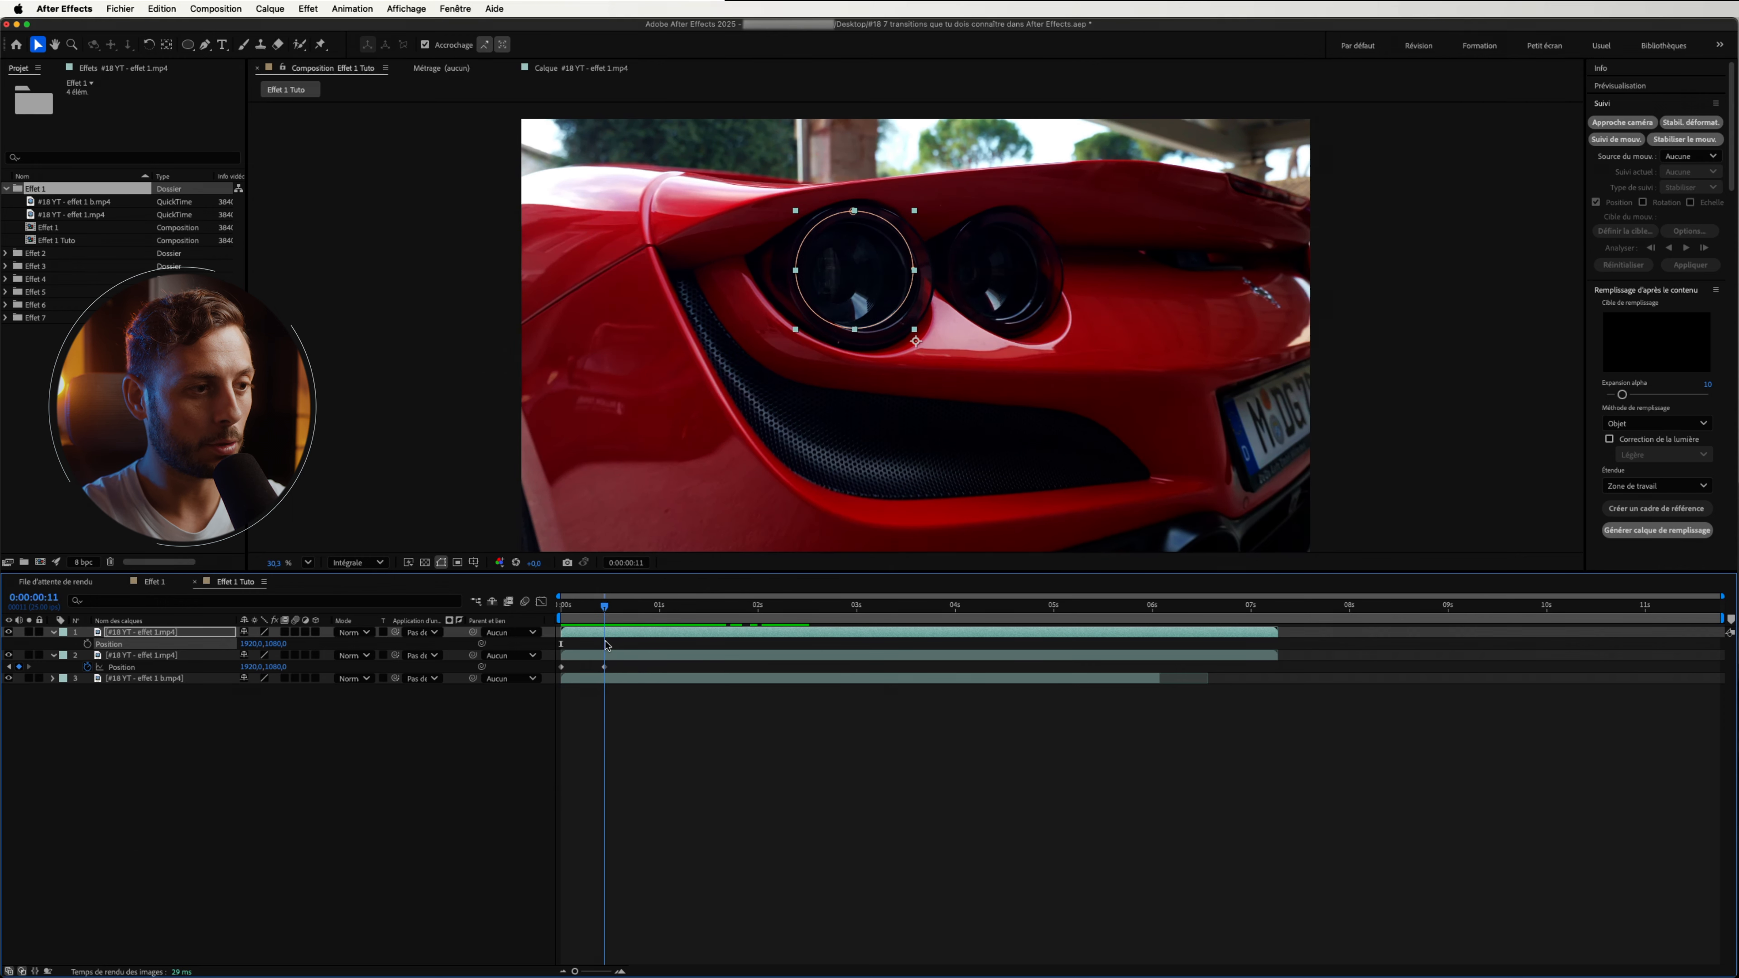
pyautogui.click(139, 635)
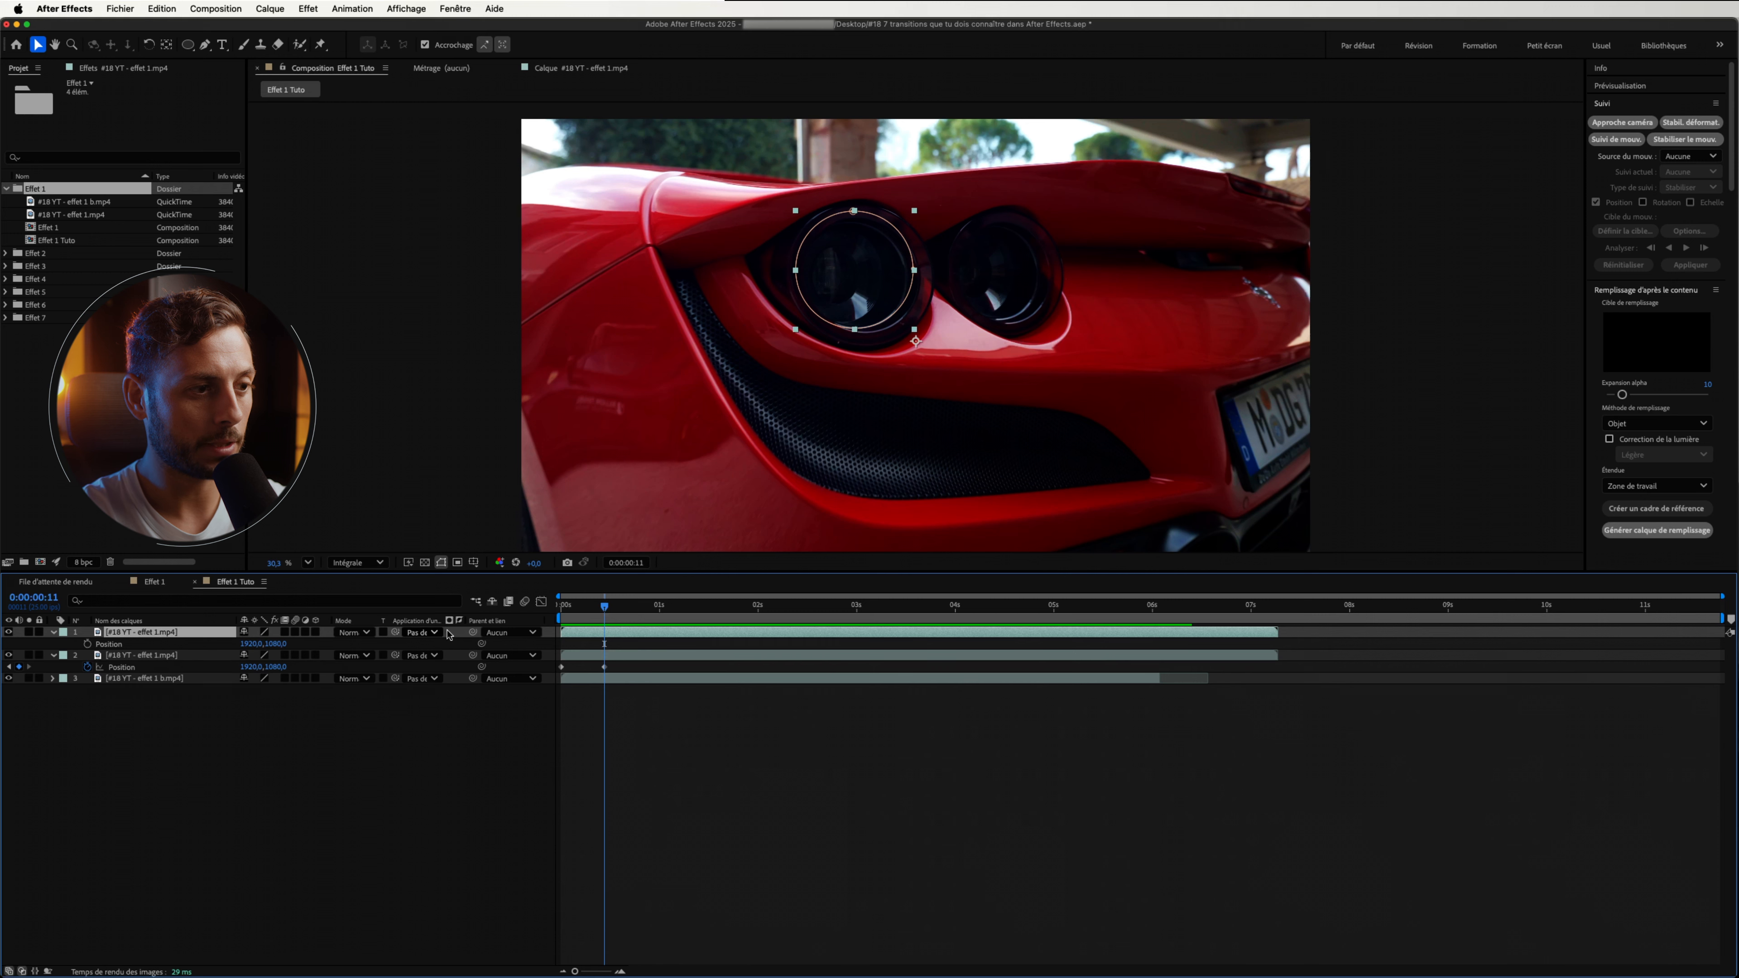
pyautogui.click(88, 644)
pyautogui.moveTo(610, 612); pyautogui.dragTo(632, 613)
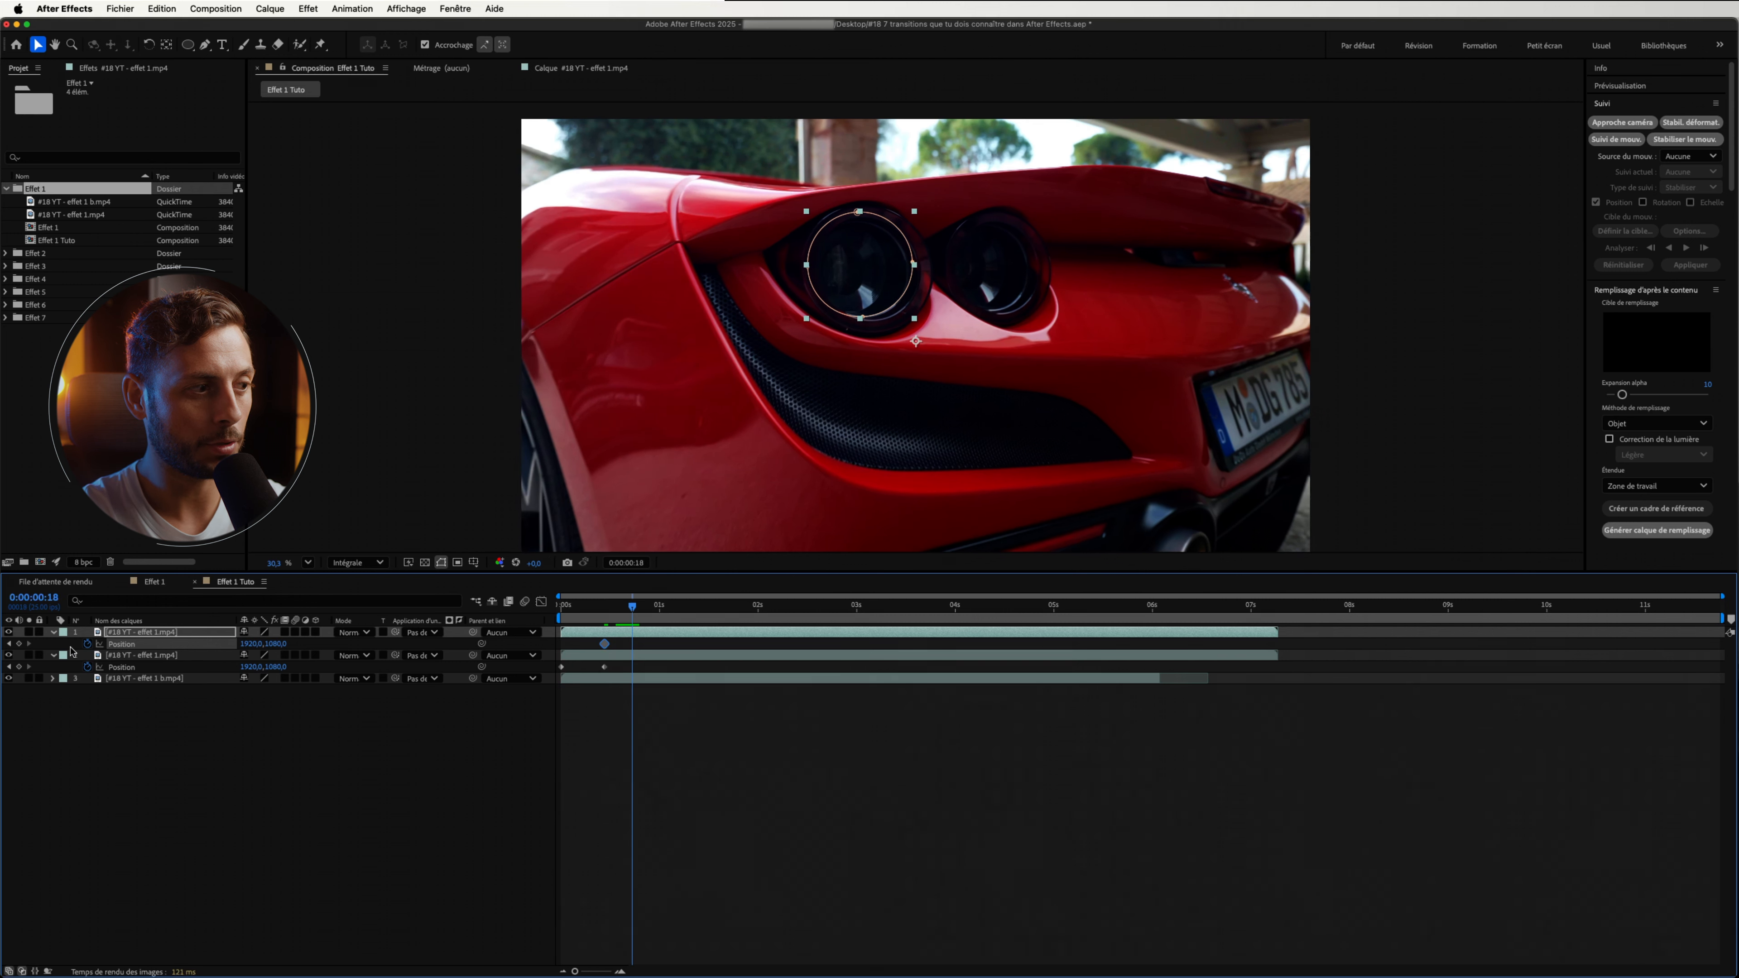
pyautogui.click(19, 645)
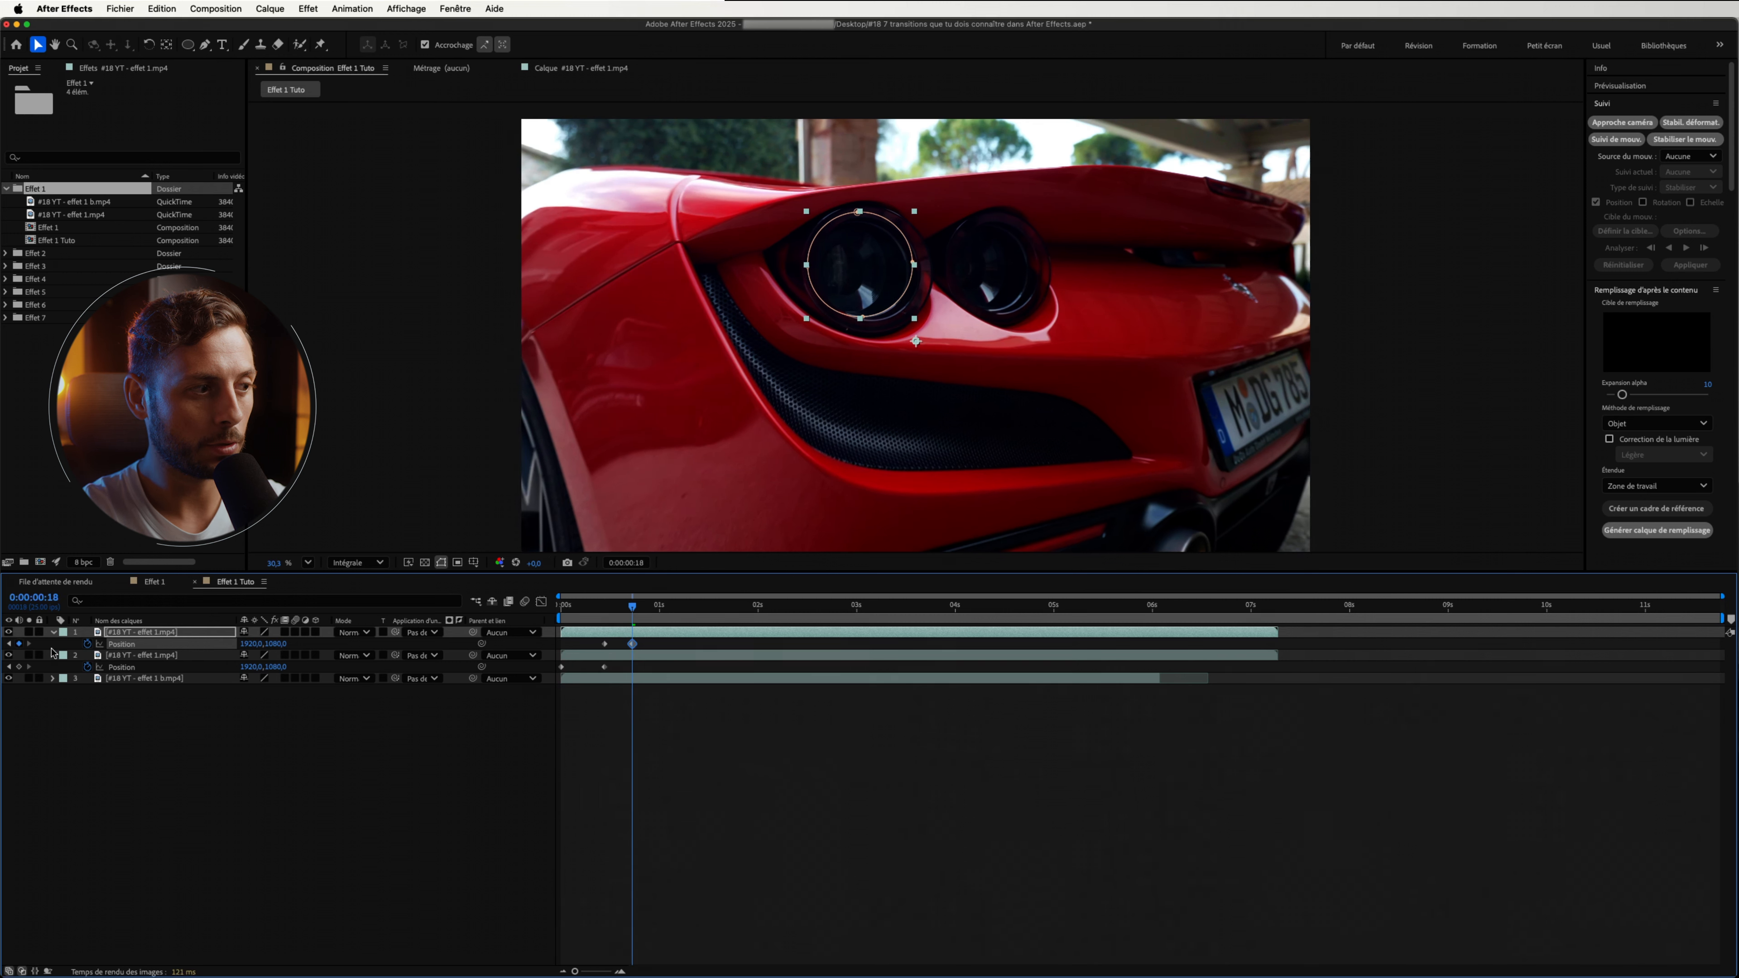
# Move the duplicated light out of the frame to the right at its frame 11 keyframe, with X position about 5147.
pyautogui.click(9, 646)
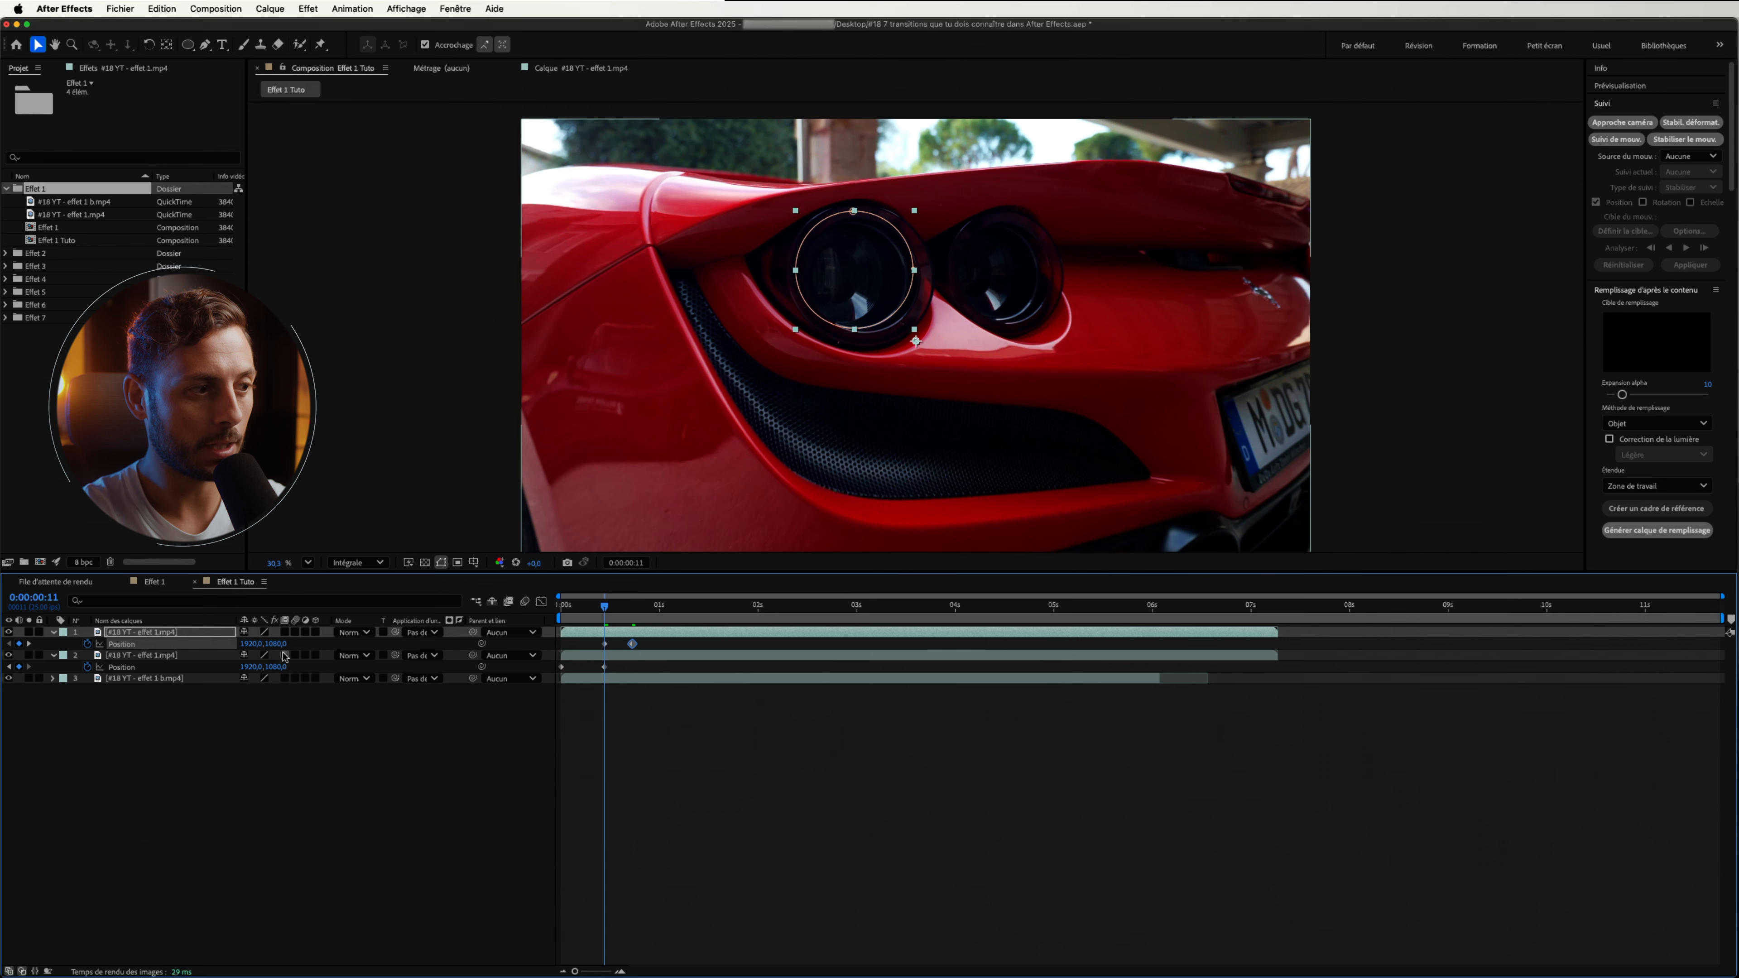
pyautogui.moveTo(243, 648); pyautogui.dragTo(618, 623)
pyautogui.press('Home')
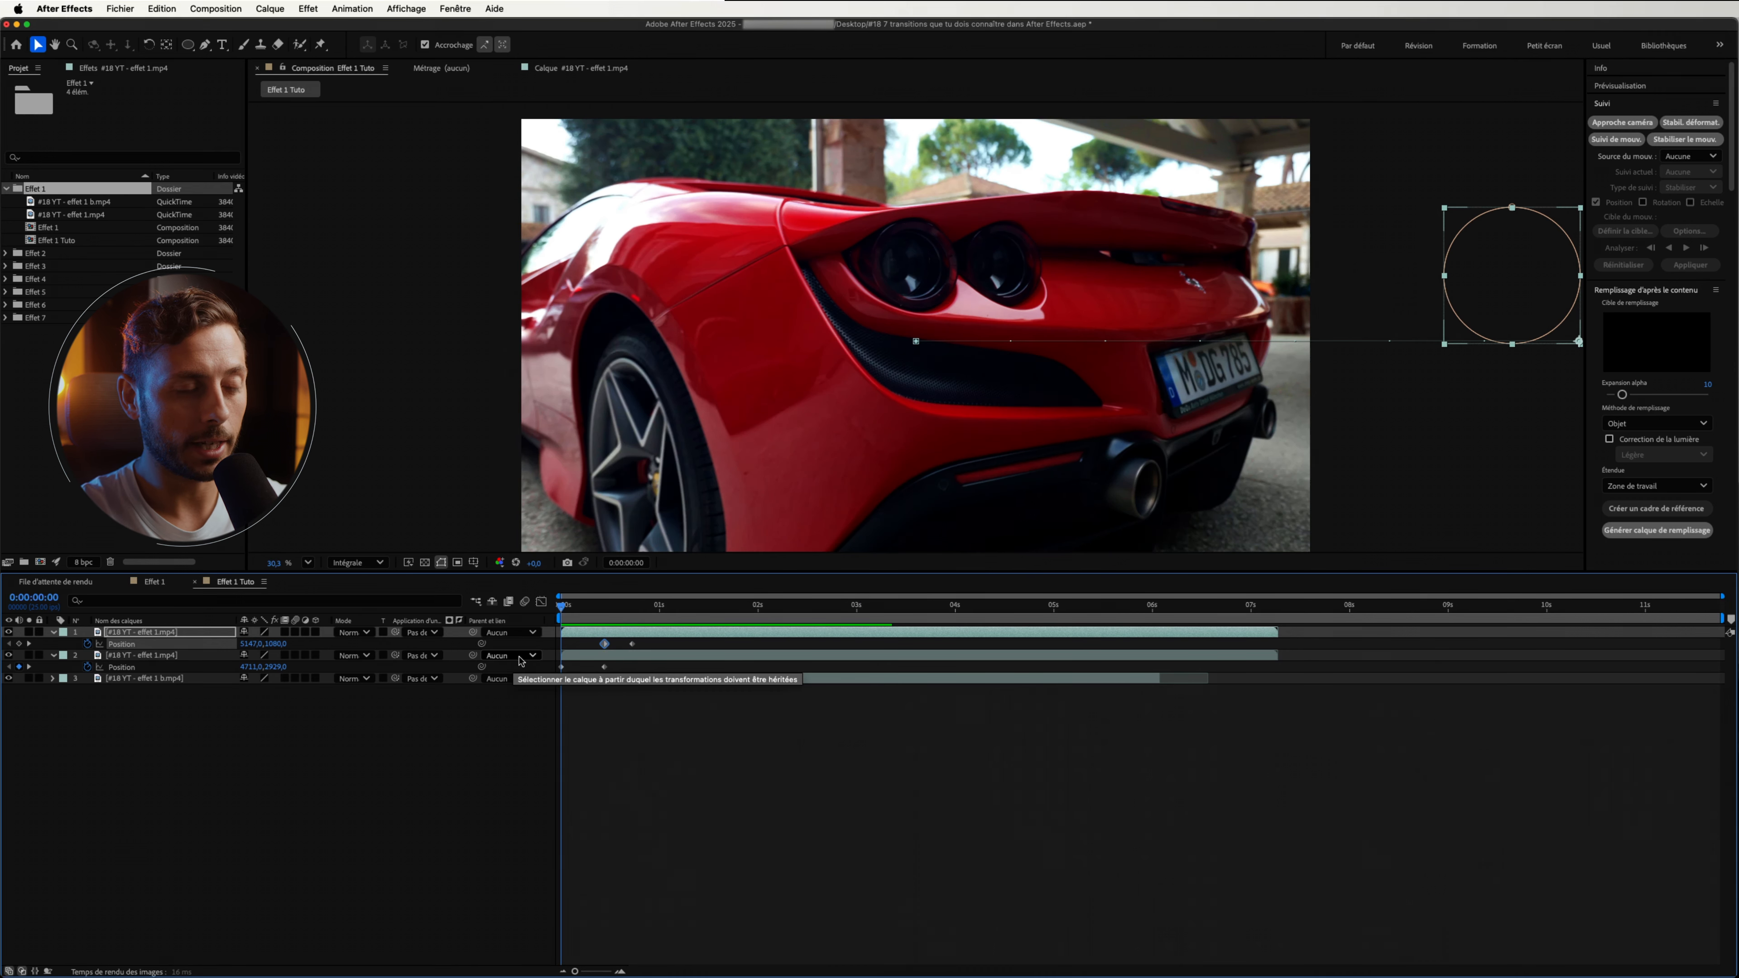
# Enable motion blur on both masked car layers and preview the transition.
pyautogui.click(296, 632)
pyautogui.click(297, 656)
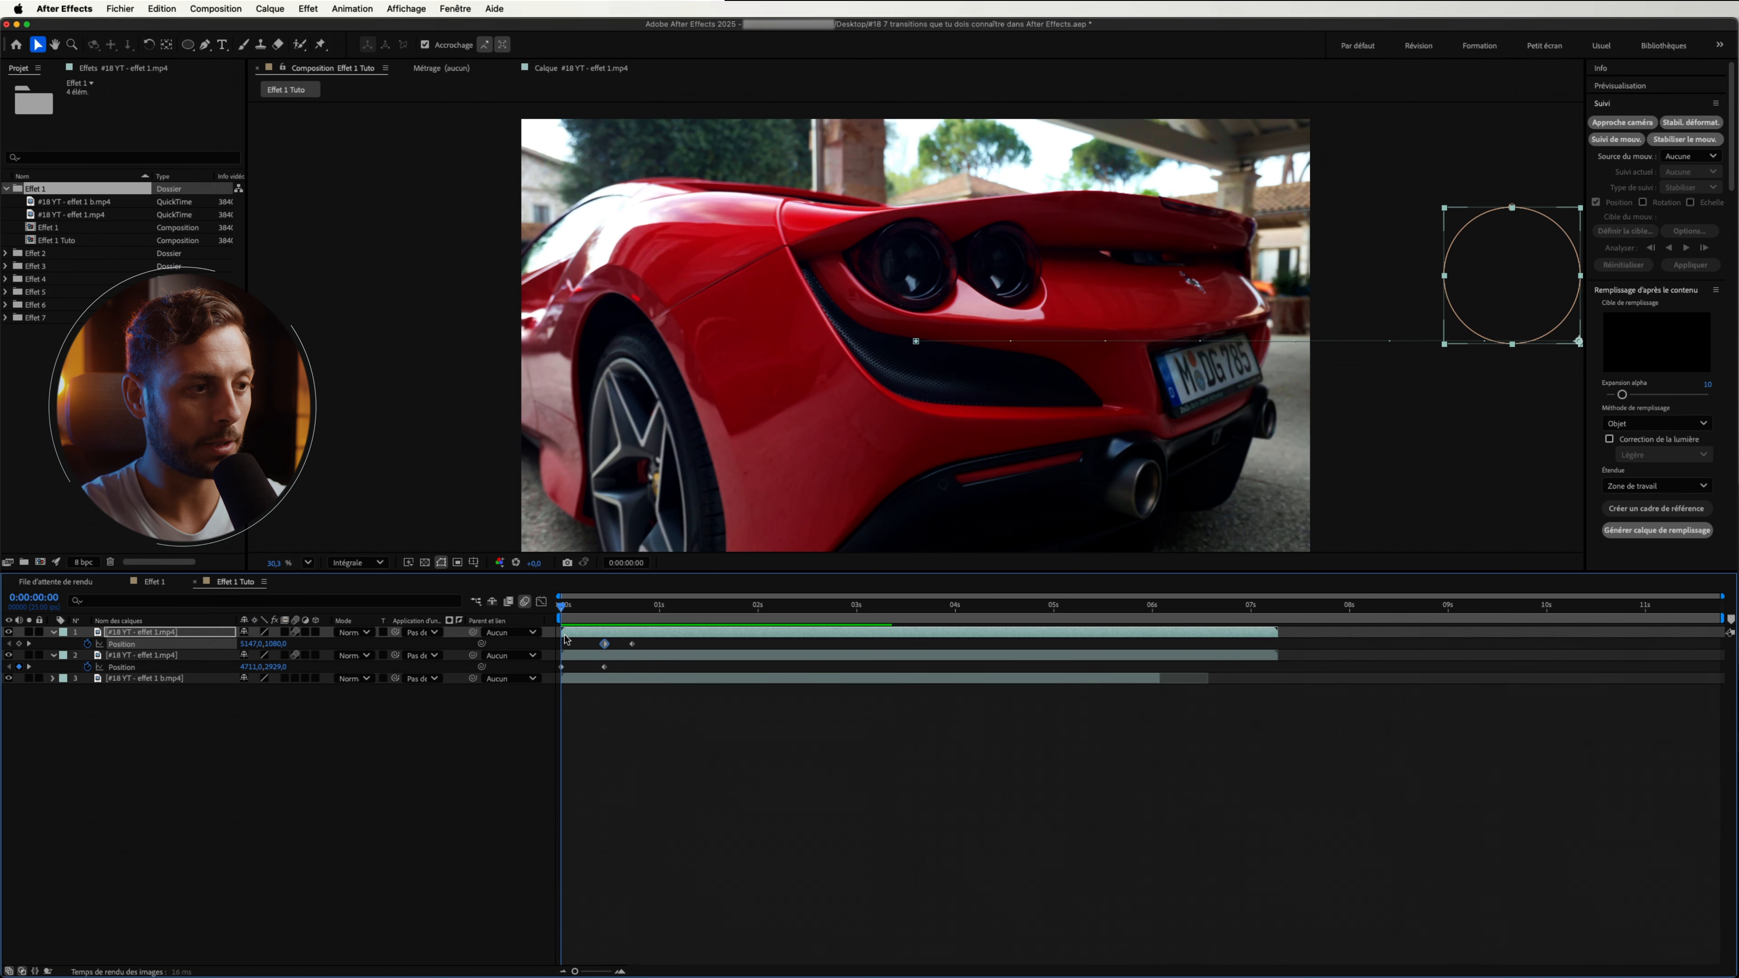
pyautogui.press('space')
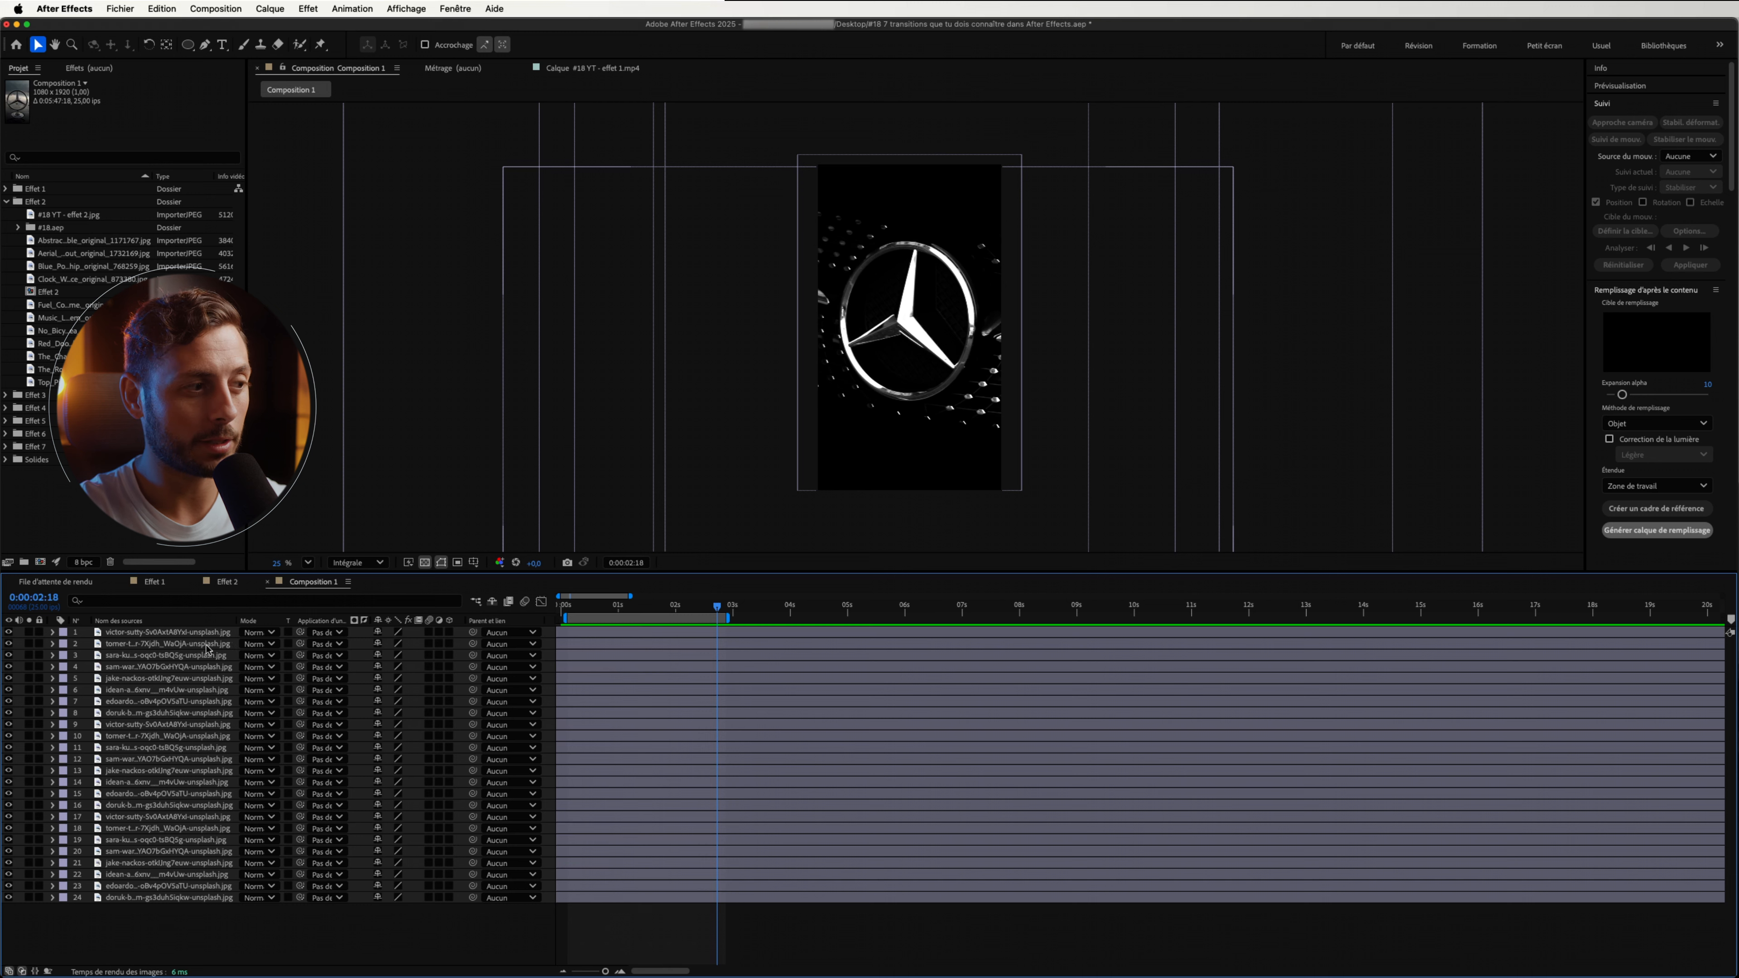
# Toggle the visibility of the upper photo layers to review the stacked Mercedes logo images.
pyautogui.click(8, 631)
pyautogui.click(9, 644)
pyautogui.click(8, 655)
pyautogui.click(8, 667)
pyautogui.click(8, 678)
pyautogui.click(9, 701)
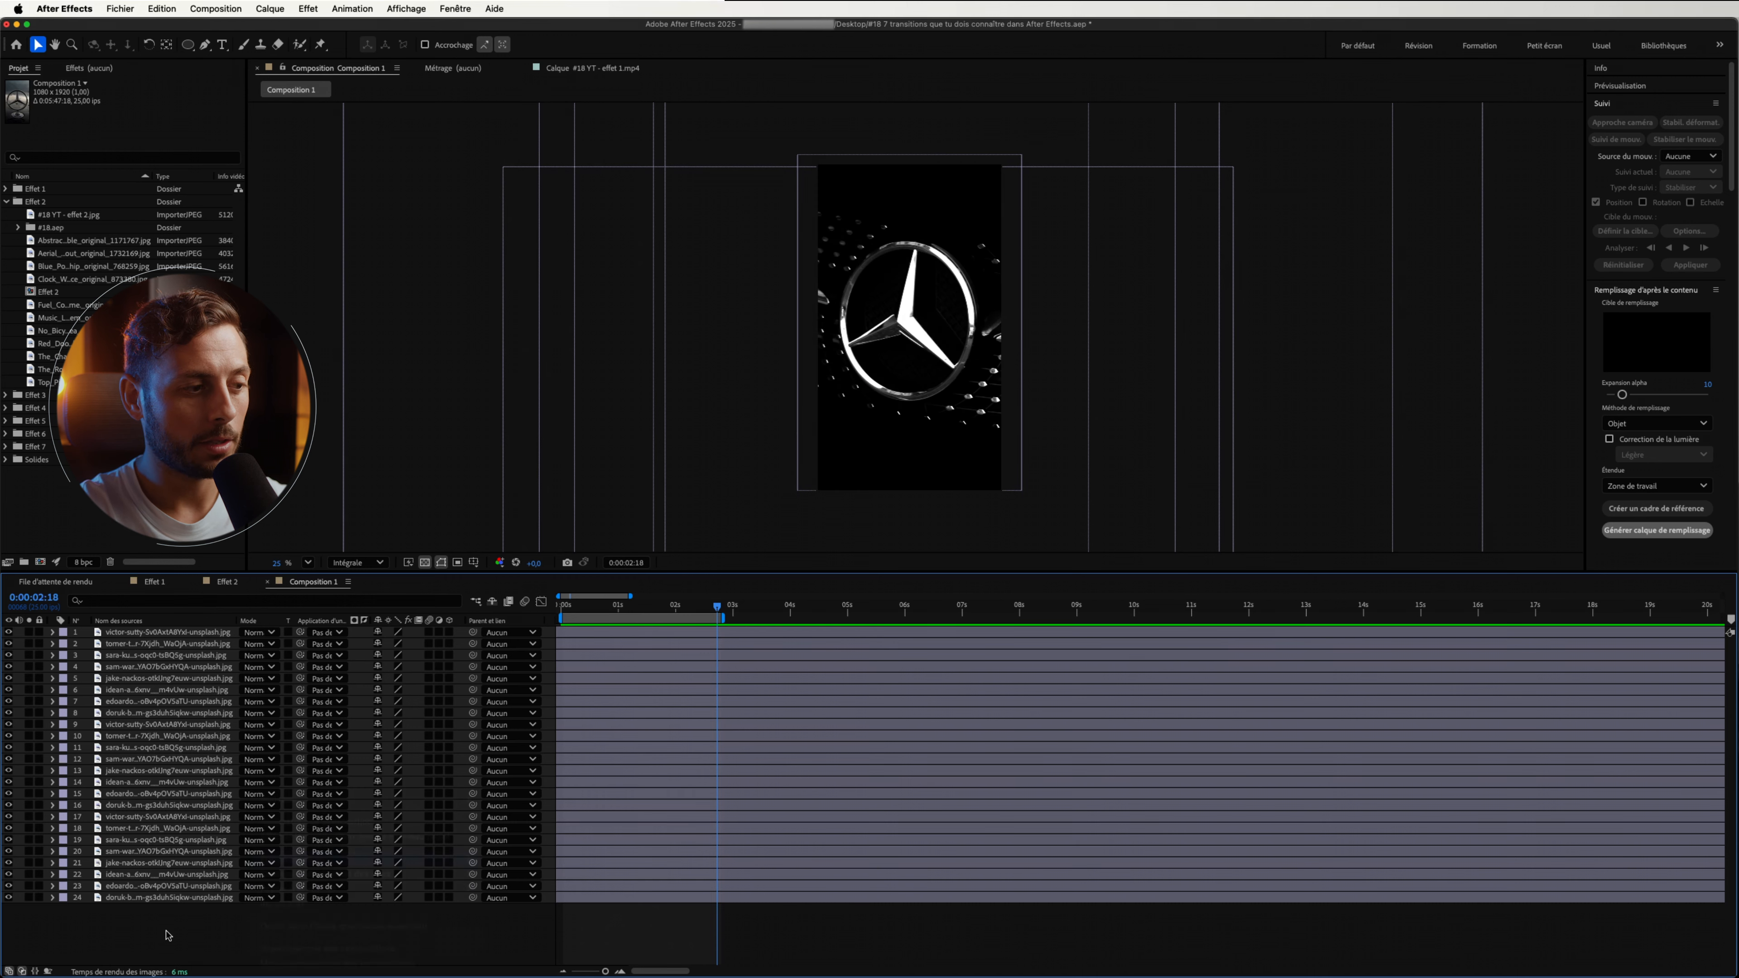
# Create a black solid above the photos and draw an elliptical mask on it over the Mercedes logo.
pyautogui.rightClick(193, 928)
pyautogui.moveTo(262, 802)
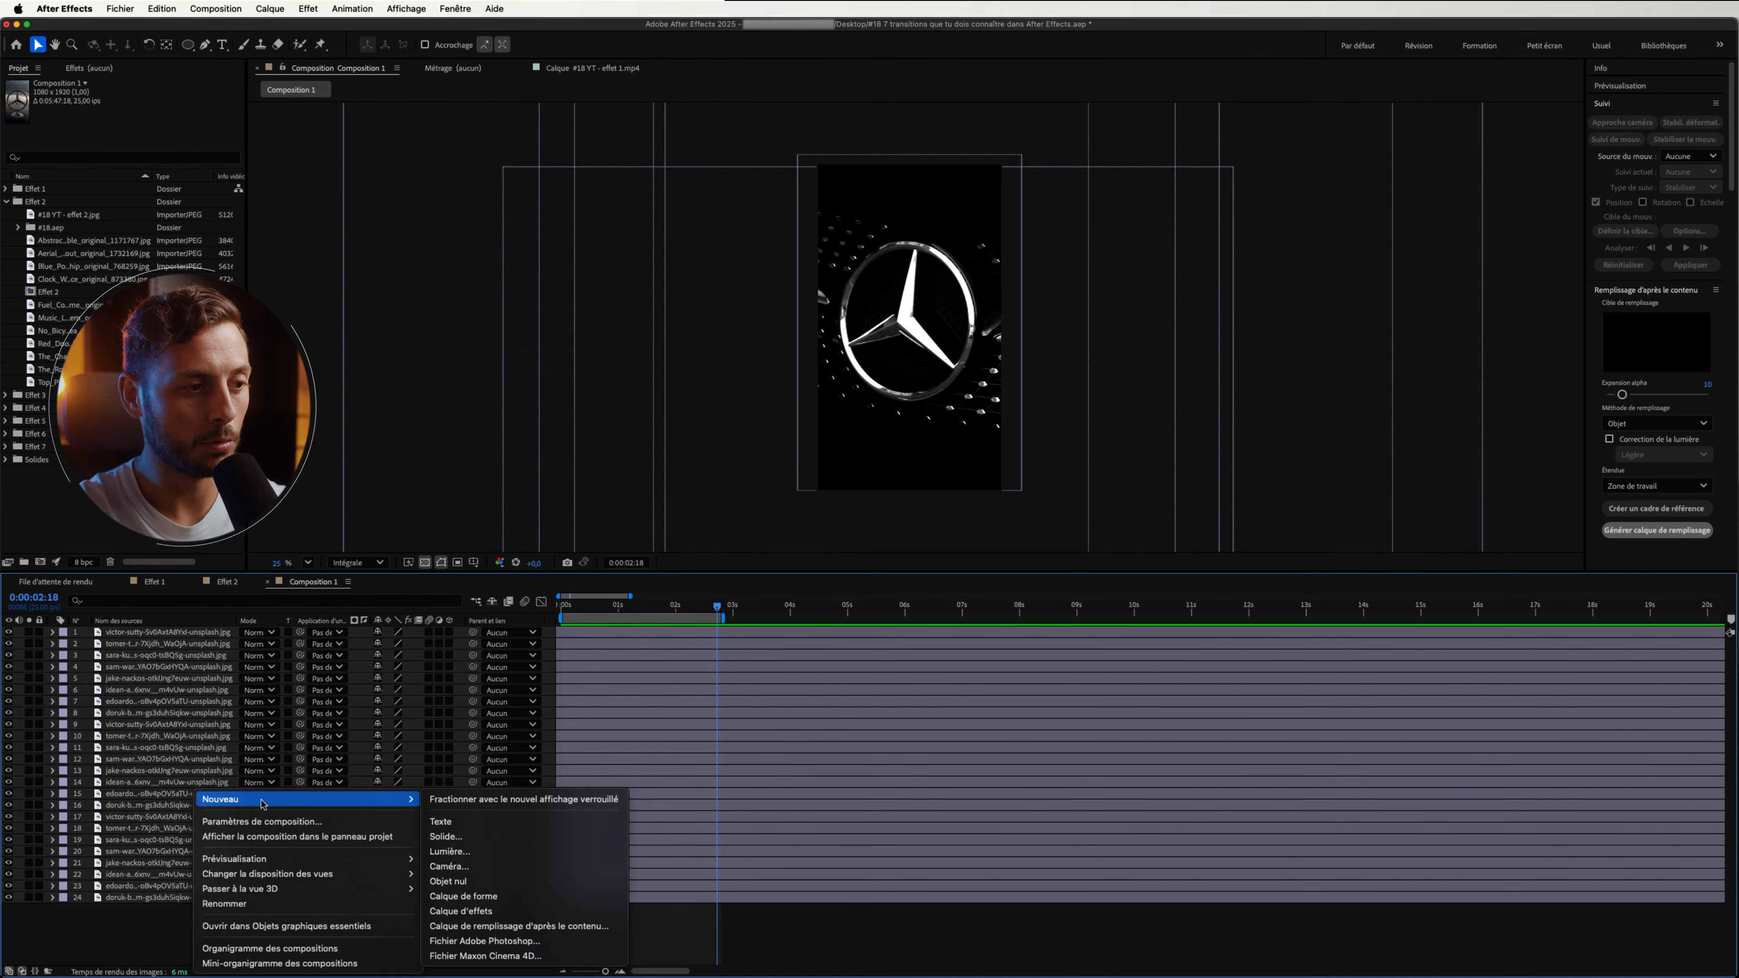
pyautogui.click(446, 837)
pyautogui.click(150, 634)
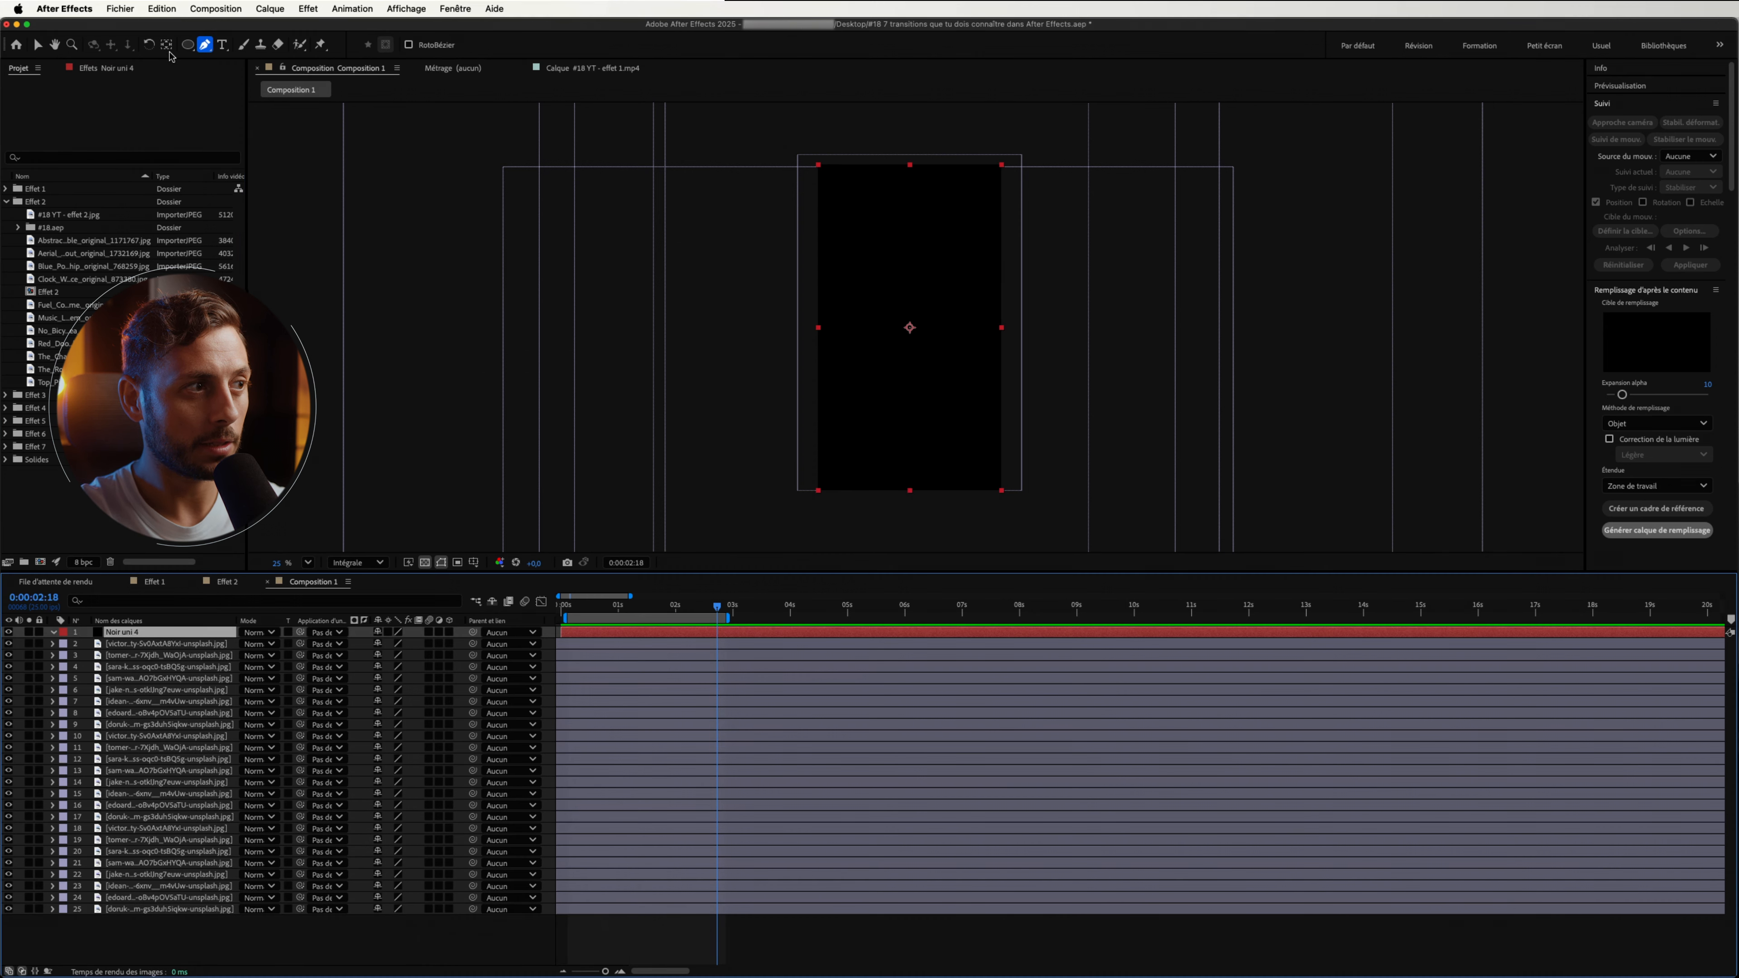
pyautogui.click(187, 44)
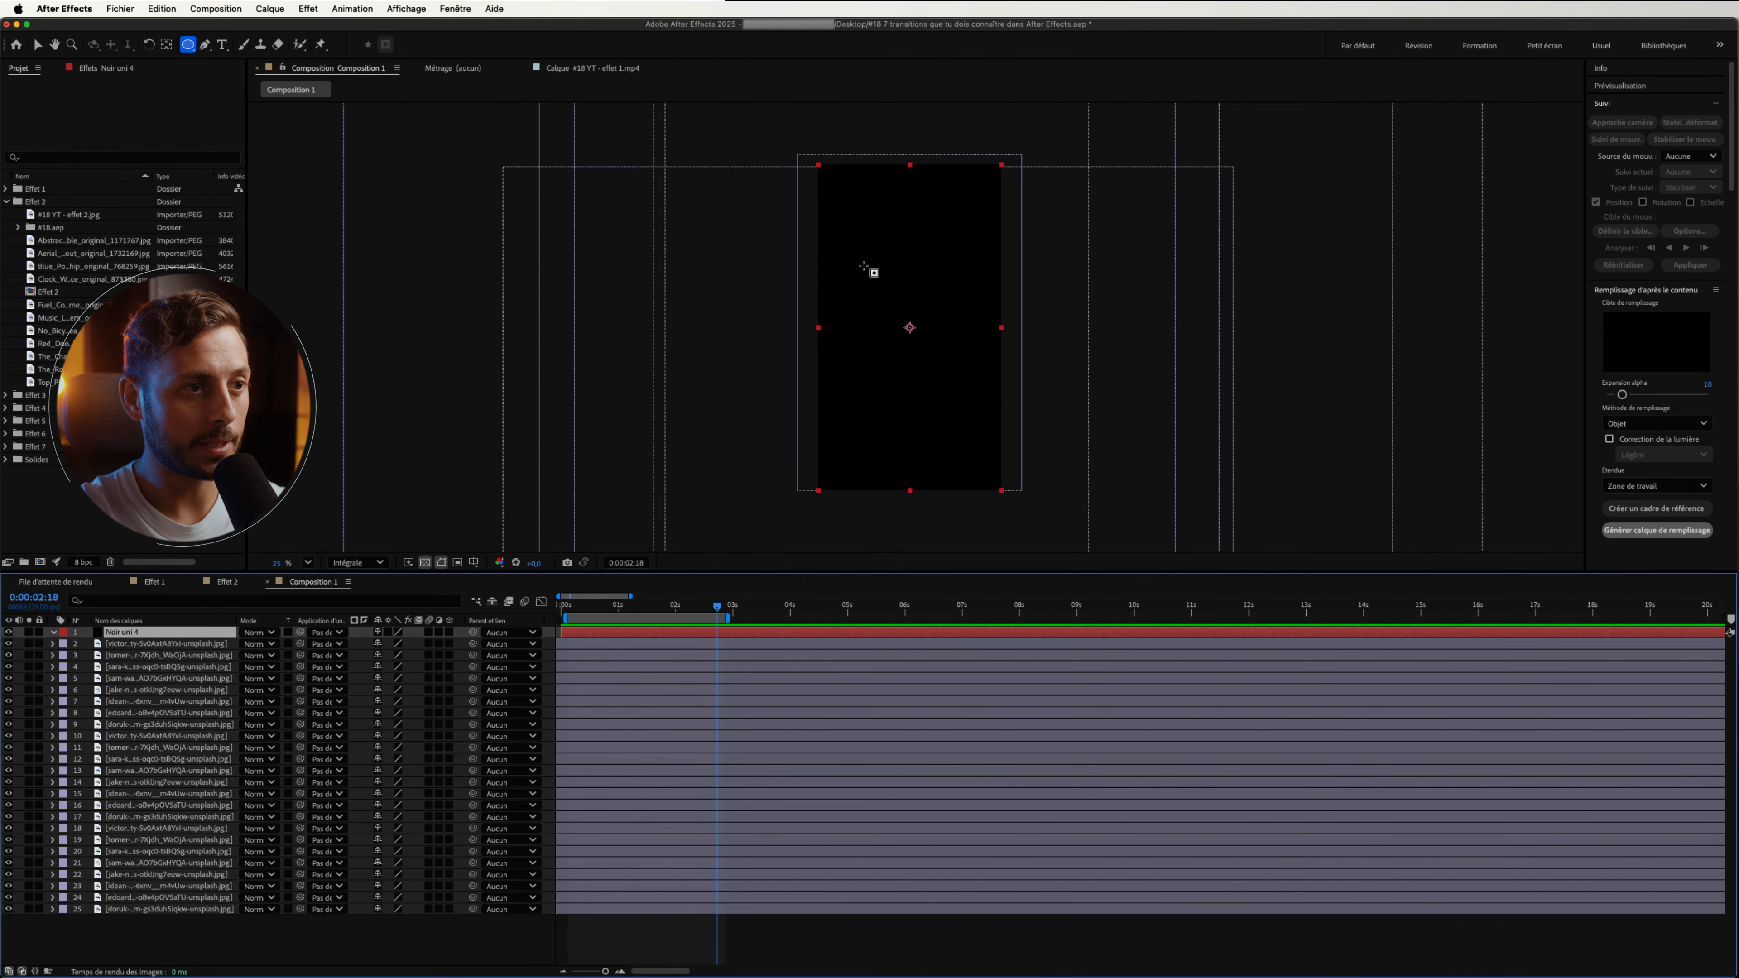
pyautogui.moveTo(871, 257); pyautogui.dragTo(978, 397)
pyautogui.press('v')
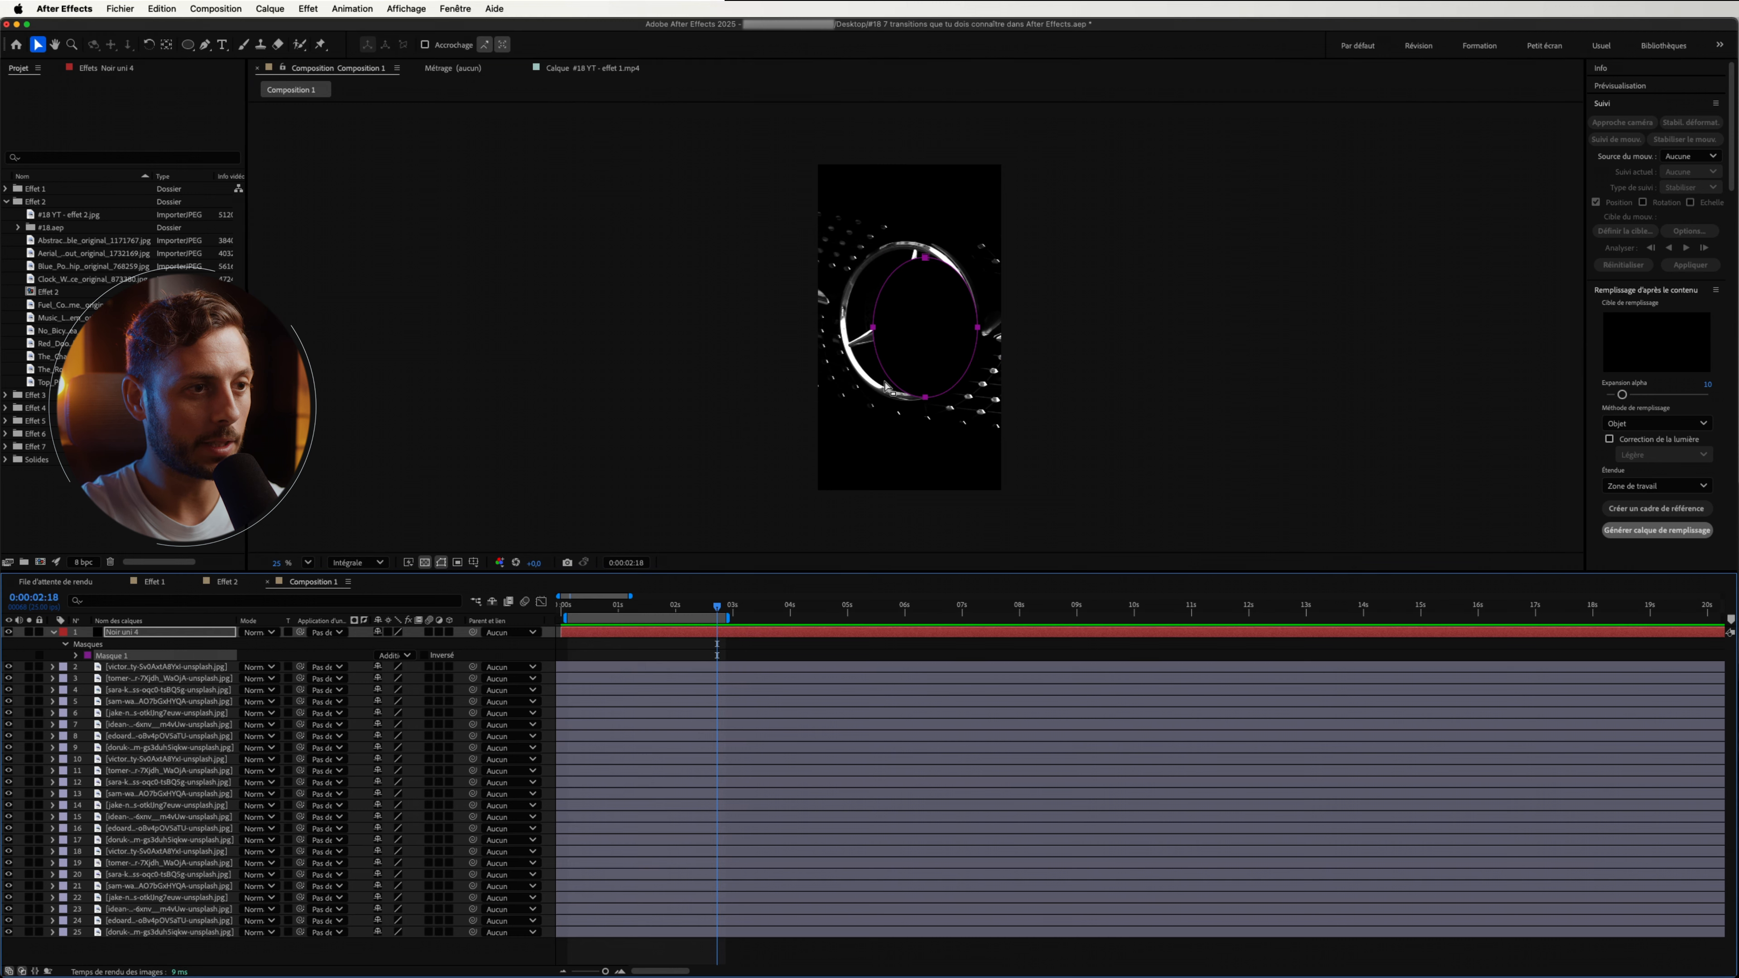
# Fit the elliptical mask around the logo's ring, with its mode set to Addition and inverted.
pyautogui.moveTo(921, 396)
pyautogui.mouseDown()
pyautogui.moveTo(903, 378)
pyautogui.moveTo(899, 396)
pyautogui.mouseUp()
pyautogui.doubleClick(898, 383)
pyautogui.moveTo(952, 319); pyautogui.dragTo(987, 320)
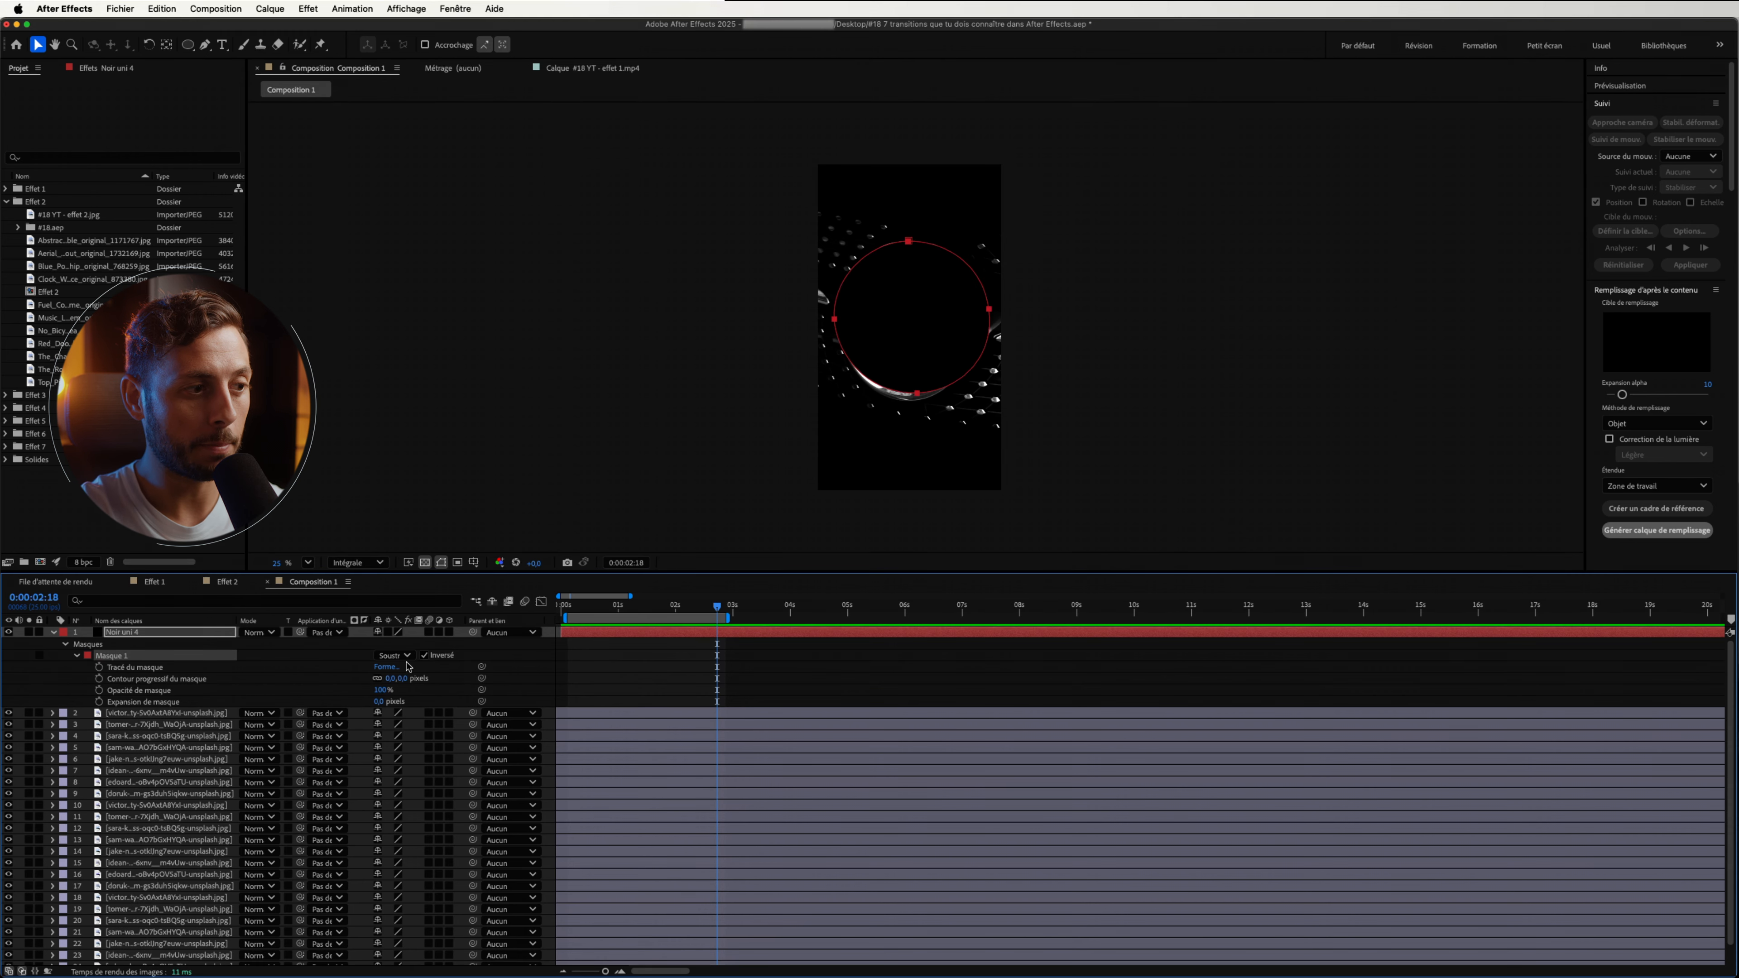
pyautogui.click(408, 659)
pyautogui.click(410, 680)
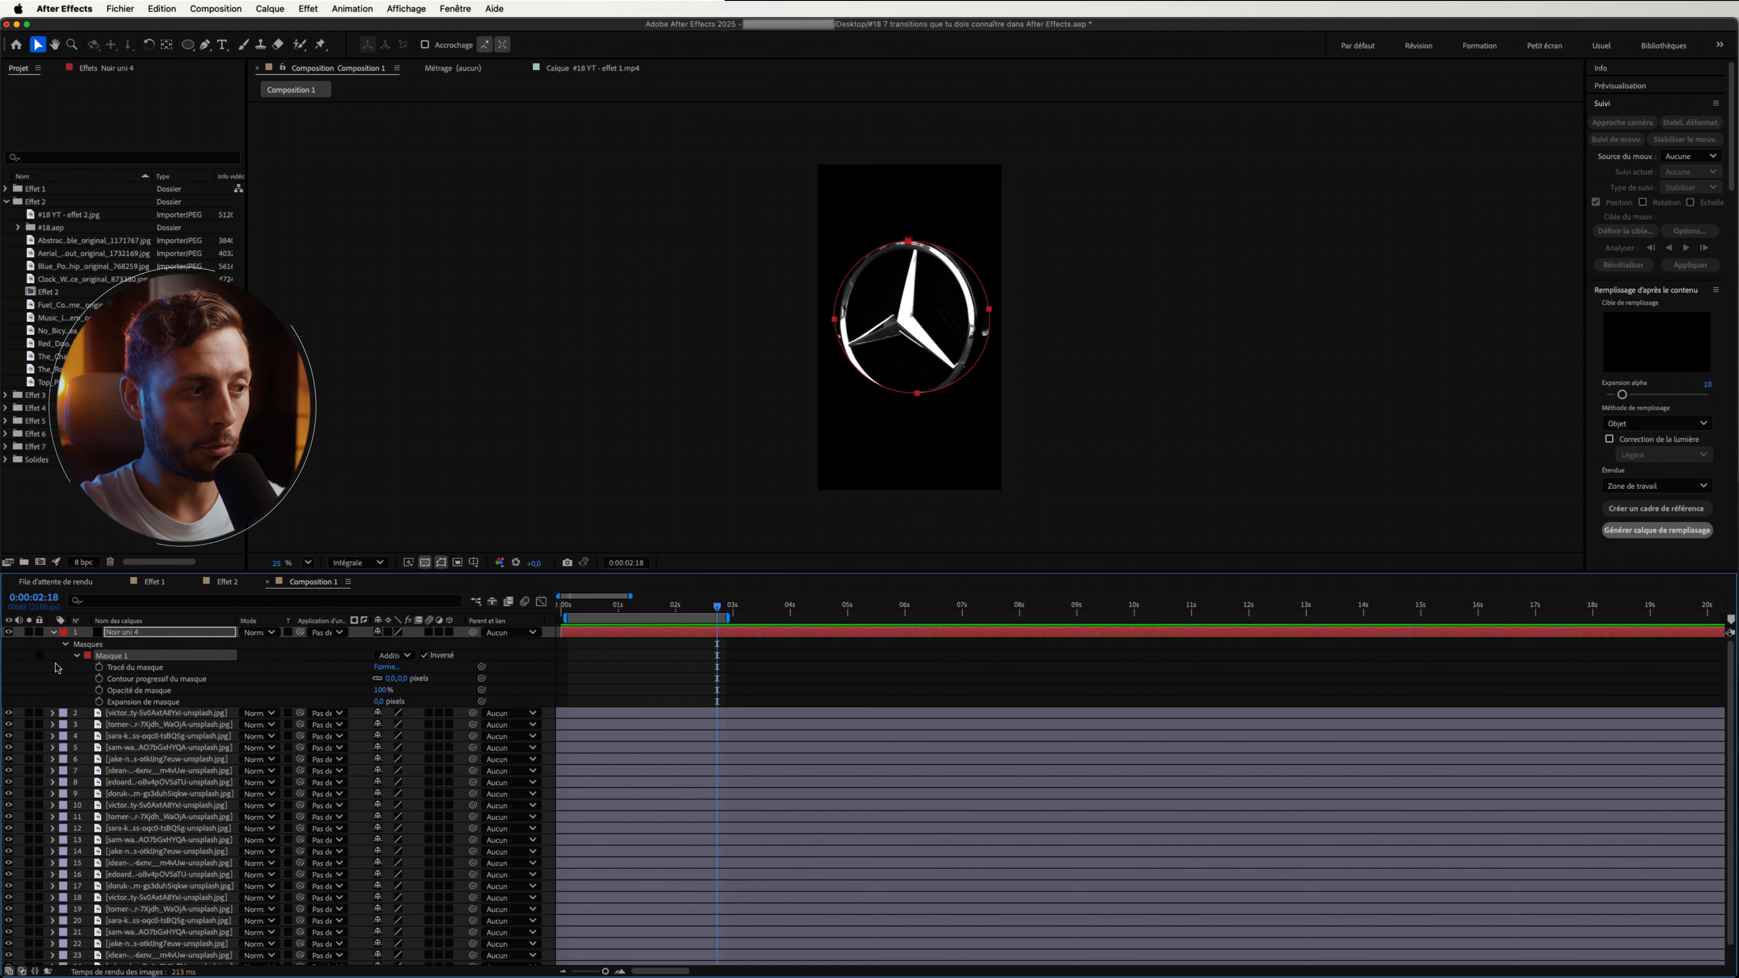
# Hide the top photo, then adjust the second photo's scale and position to align its logo with the circular mask.
pyautogui.click(9, 714)
pyautogui.click(147, 725)
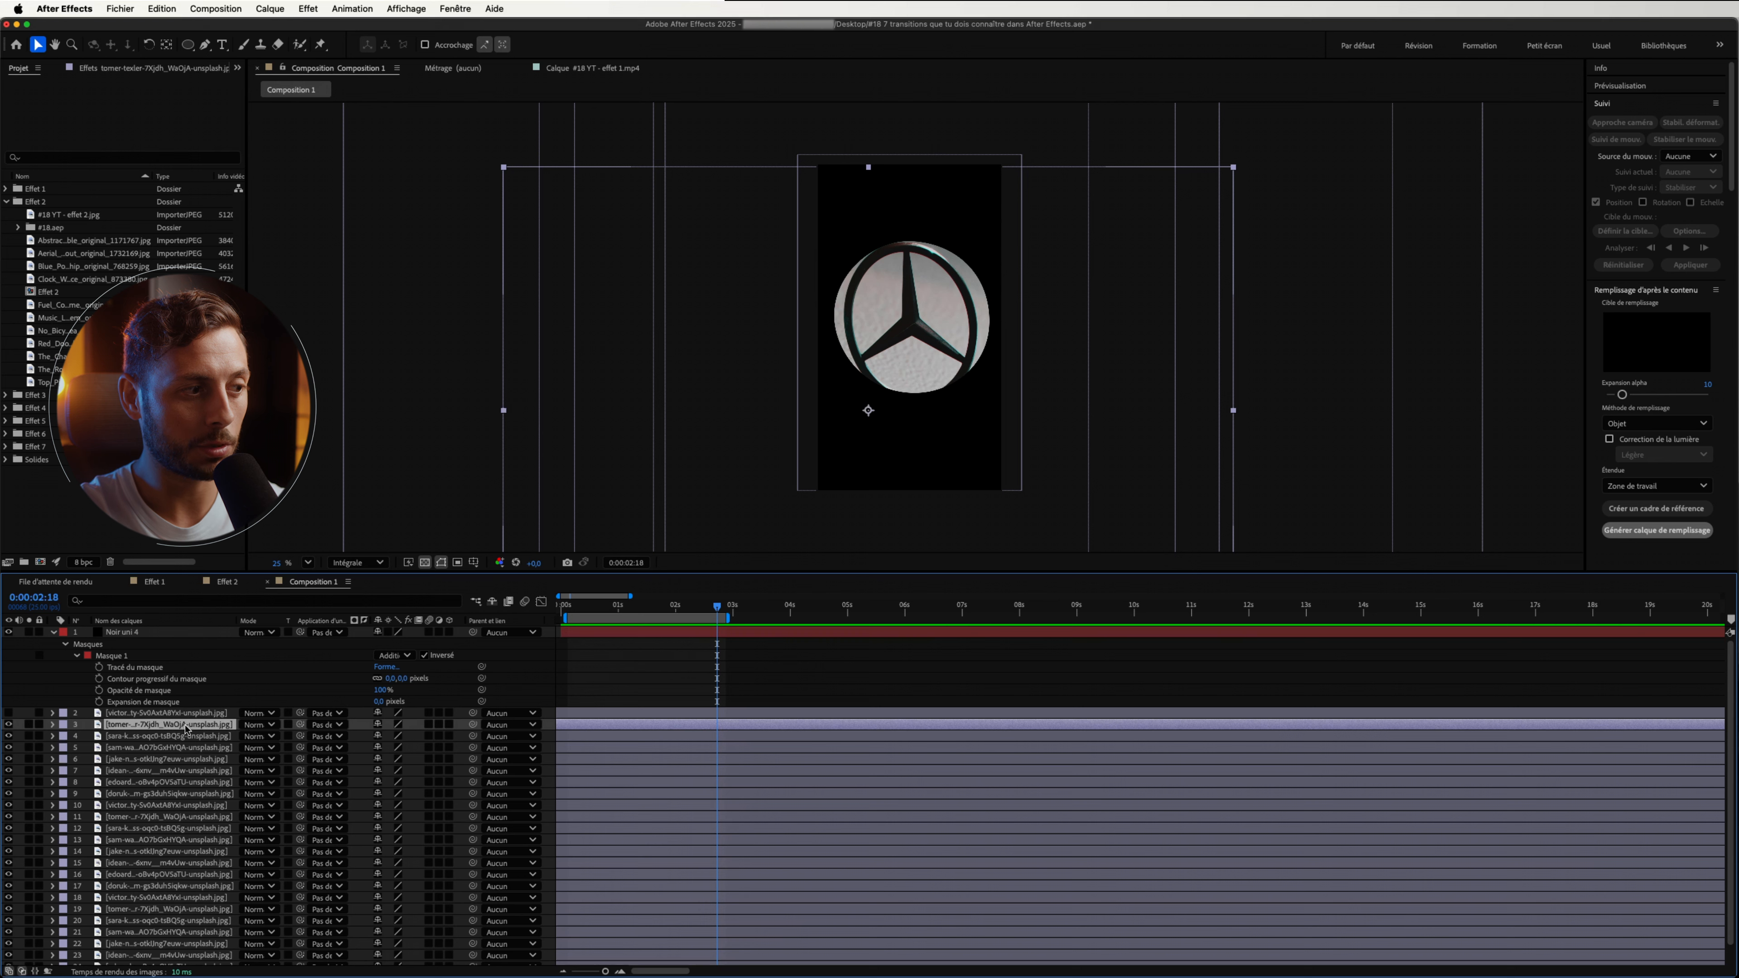
pyautogui.press('s')
pyautogui.moveTo(386, 738); pyautogui.dragTo(379, 744)
pyautogui.press('p')
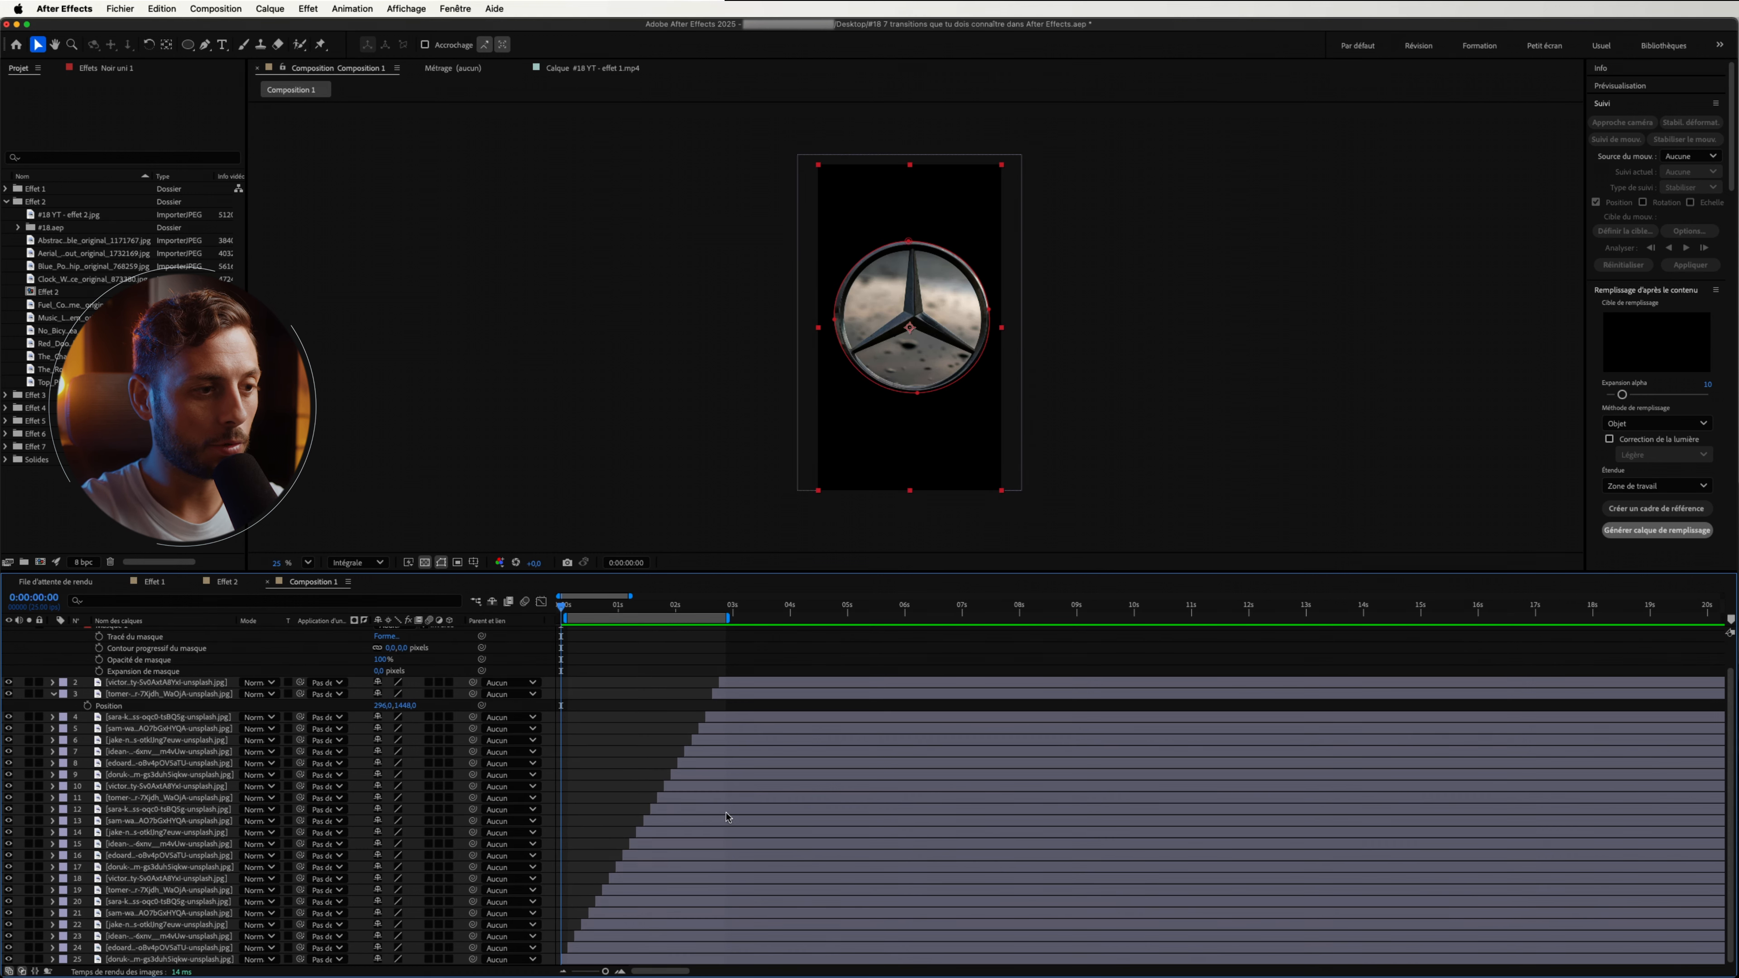
# Delete the black masked solid and scrub to frame 19 to check the aligned photos.
pyautogui.scroll(2, 214, 764)
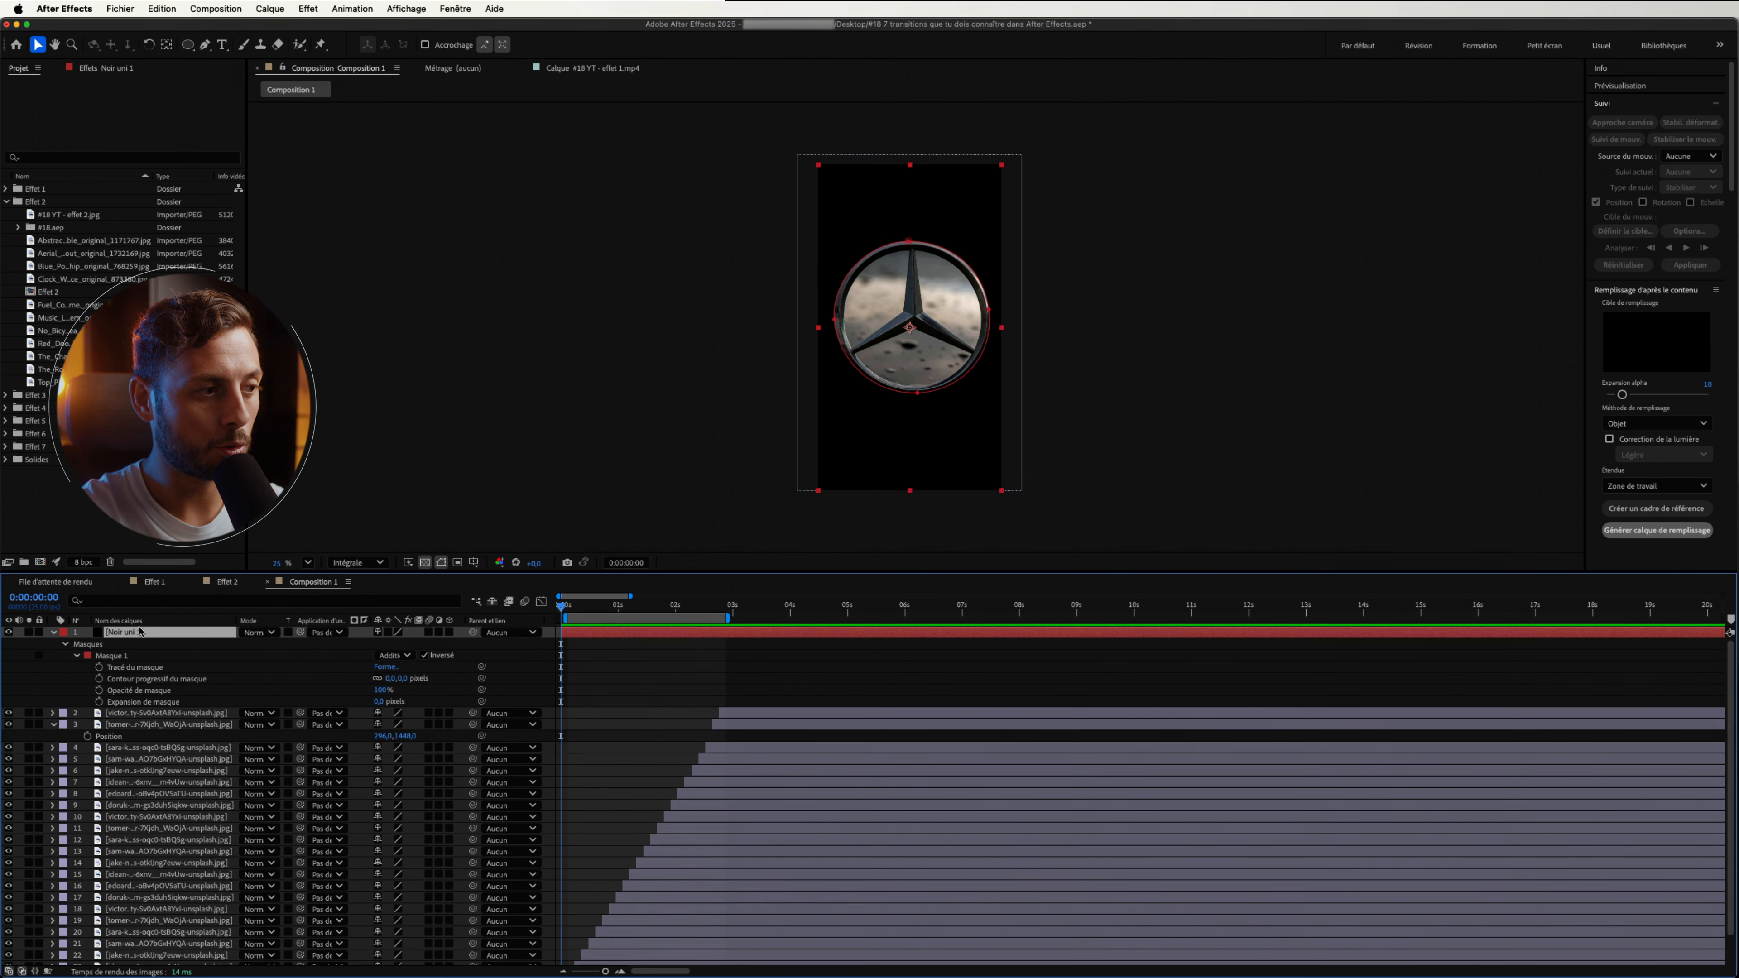
pyautogui.press('Delete')
pyautogui.moveTo(588, 608)
pyautogui.mouseDown()
pyautogui.moveTo(561, 612)
pyautogui.moveTo(604, 620)
pyautogui.mouseUp()
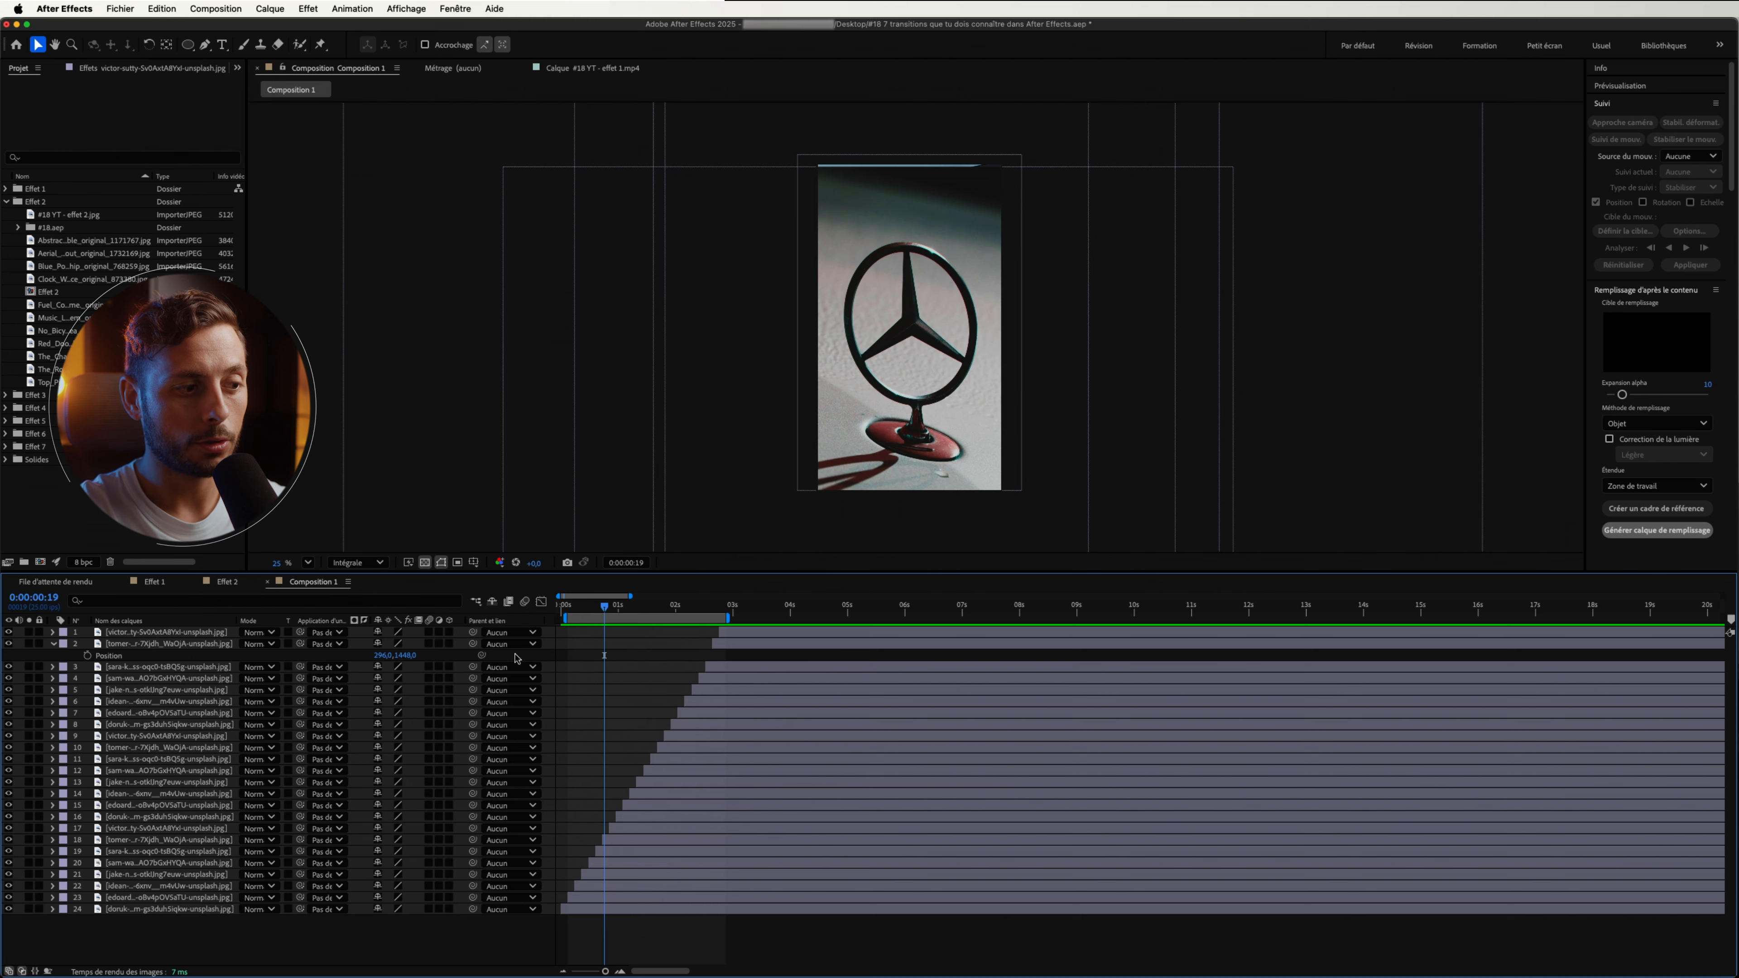
# Precompose all the photo layers with all attributes transferred and adjust the scale of the precomposition.
pyautogui.moveTo(262, 938); pyautogui.dragTo(152, 637)
pyautogui.rightClick(153, 637)
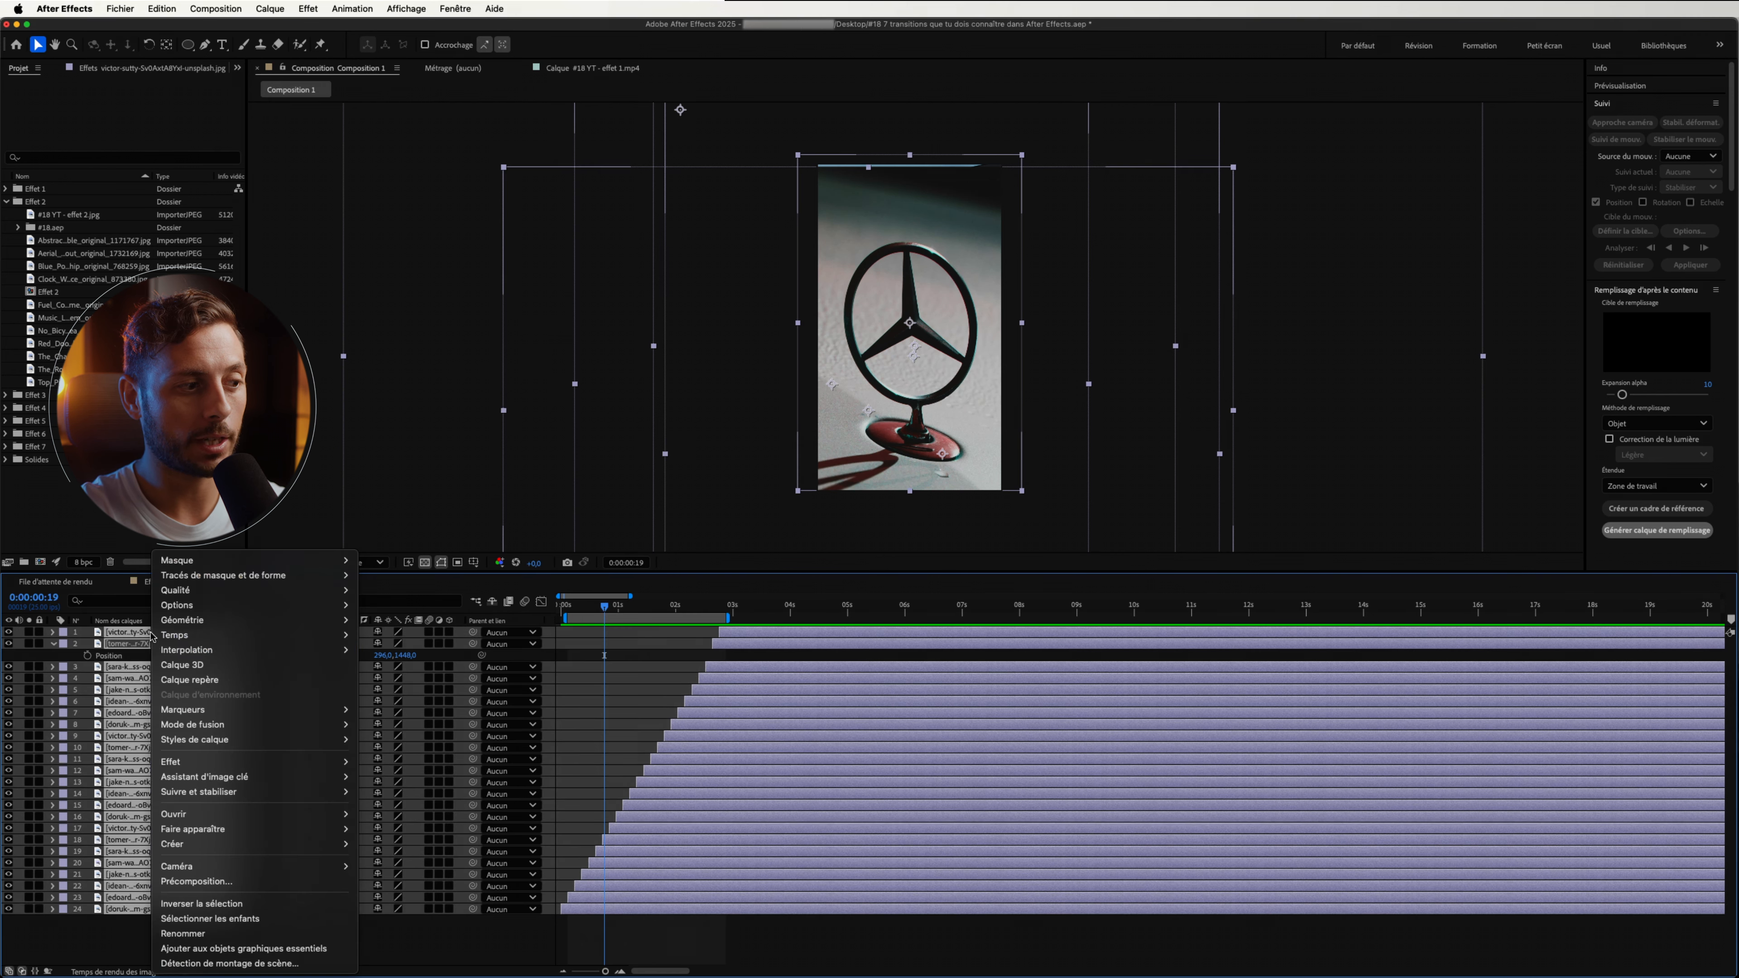
pyautogui.click(217, 885)
pyautogui.click(1010, 605)
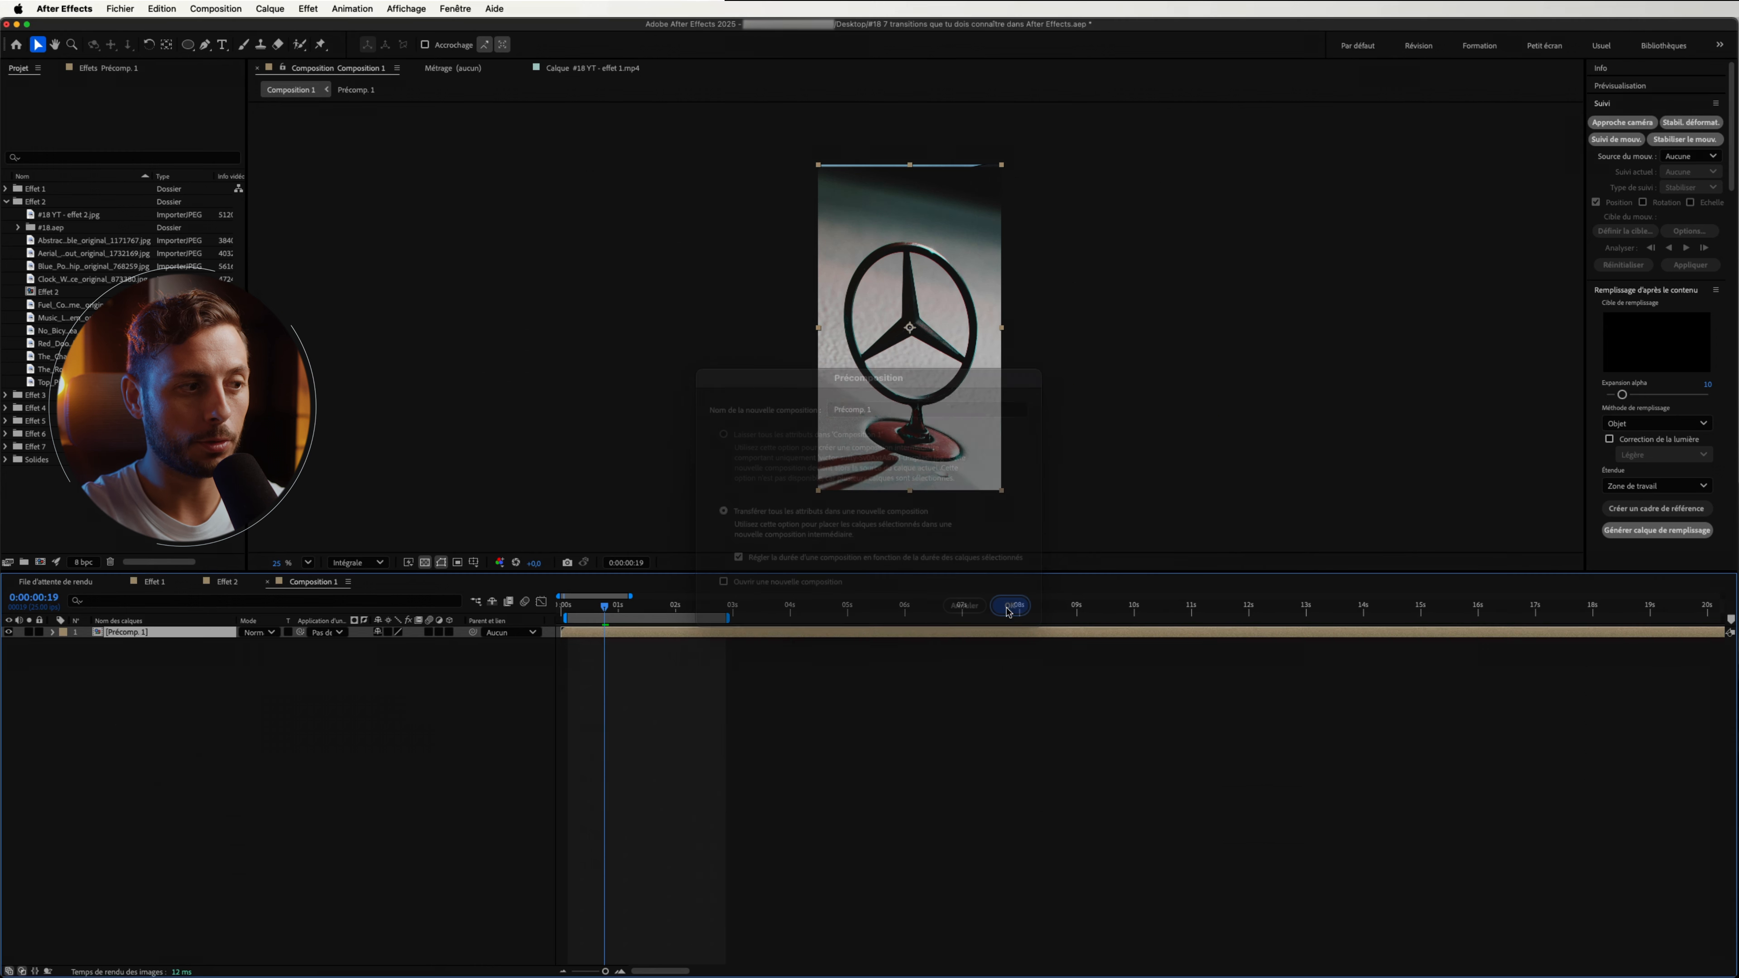
pyautogui.press('s')
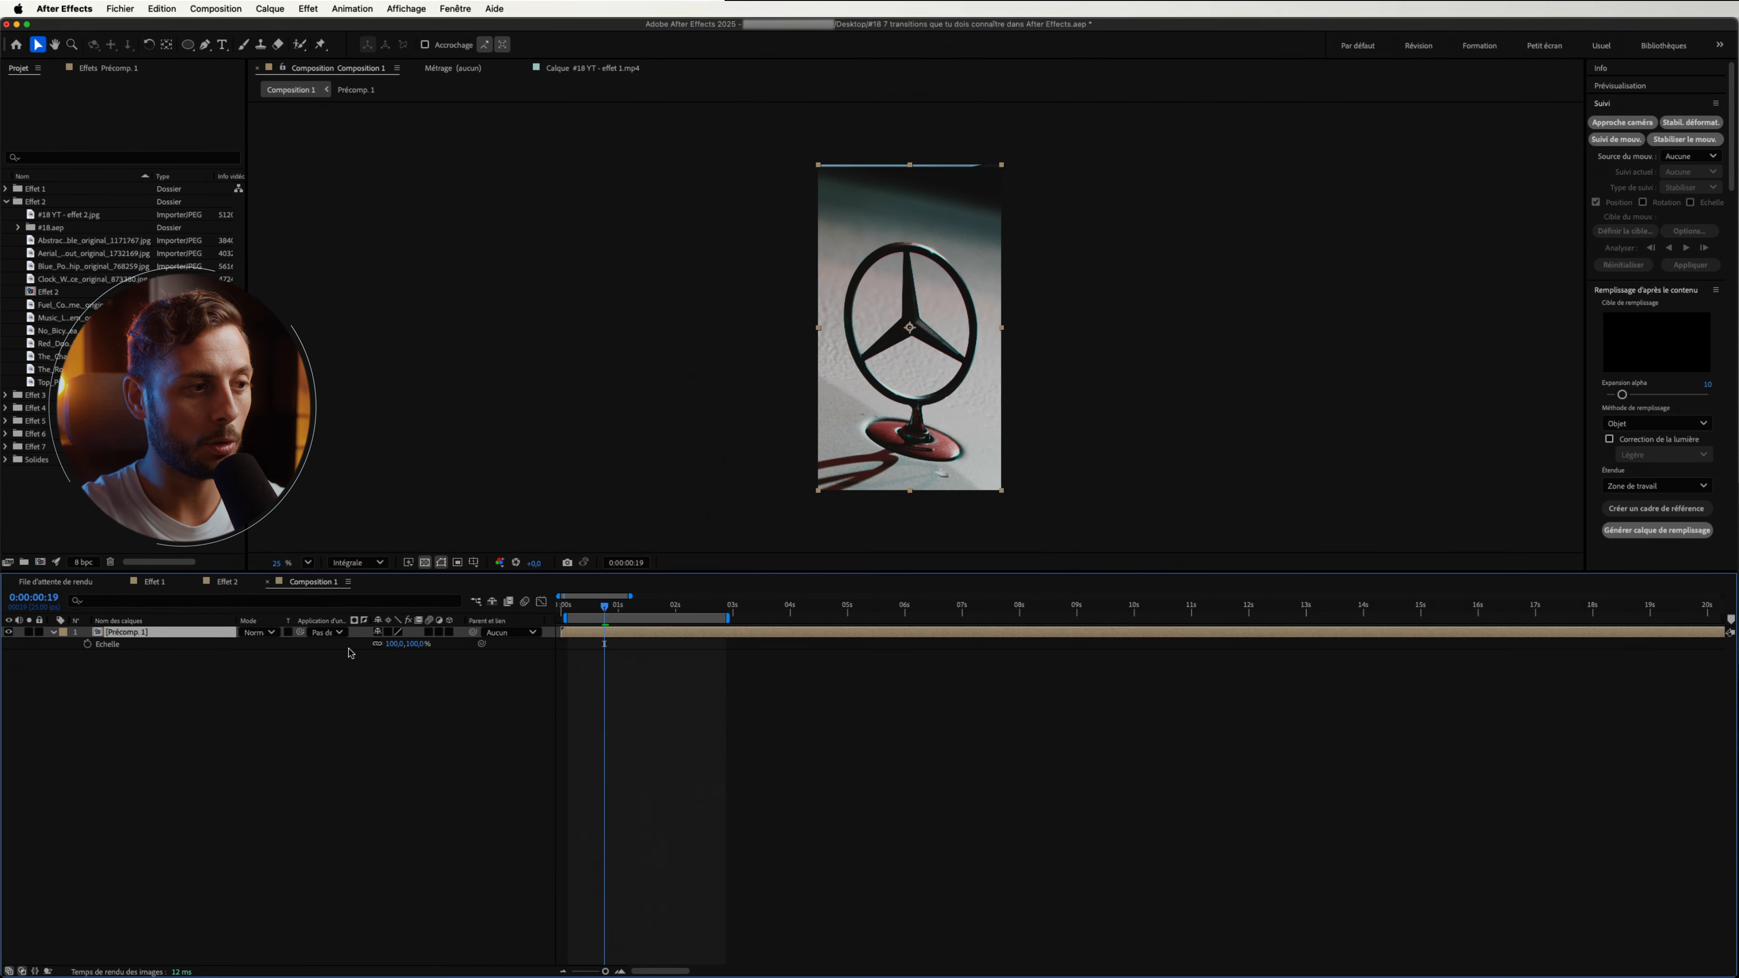
pyautogui.moveTo(392, 644); pyautogui.dragTo(396, 644)
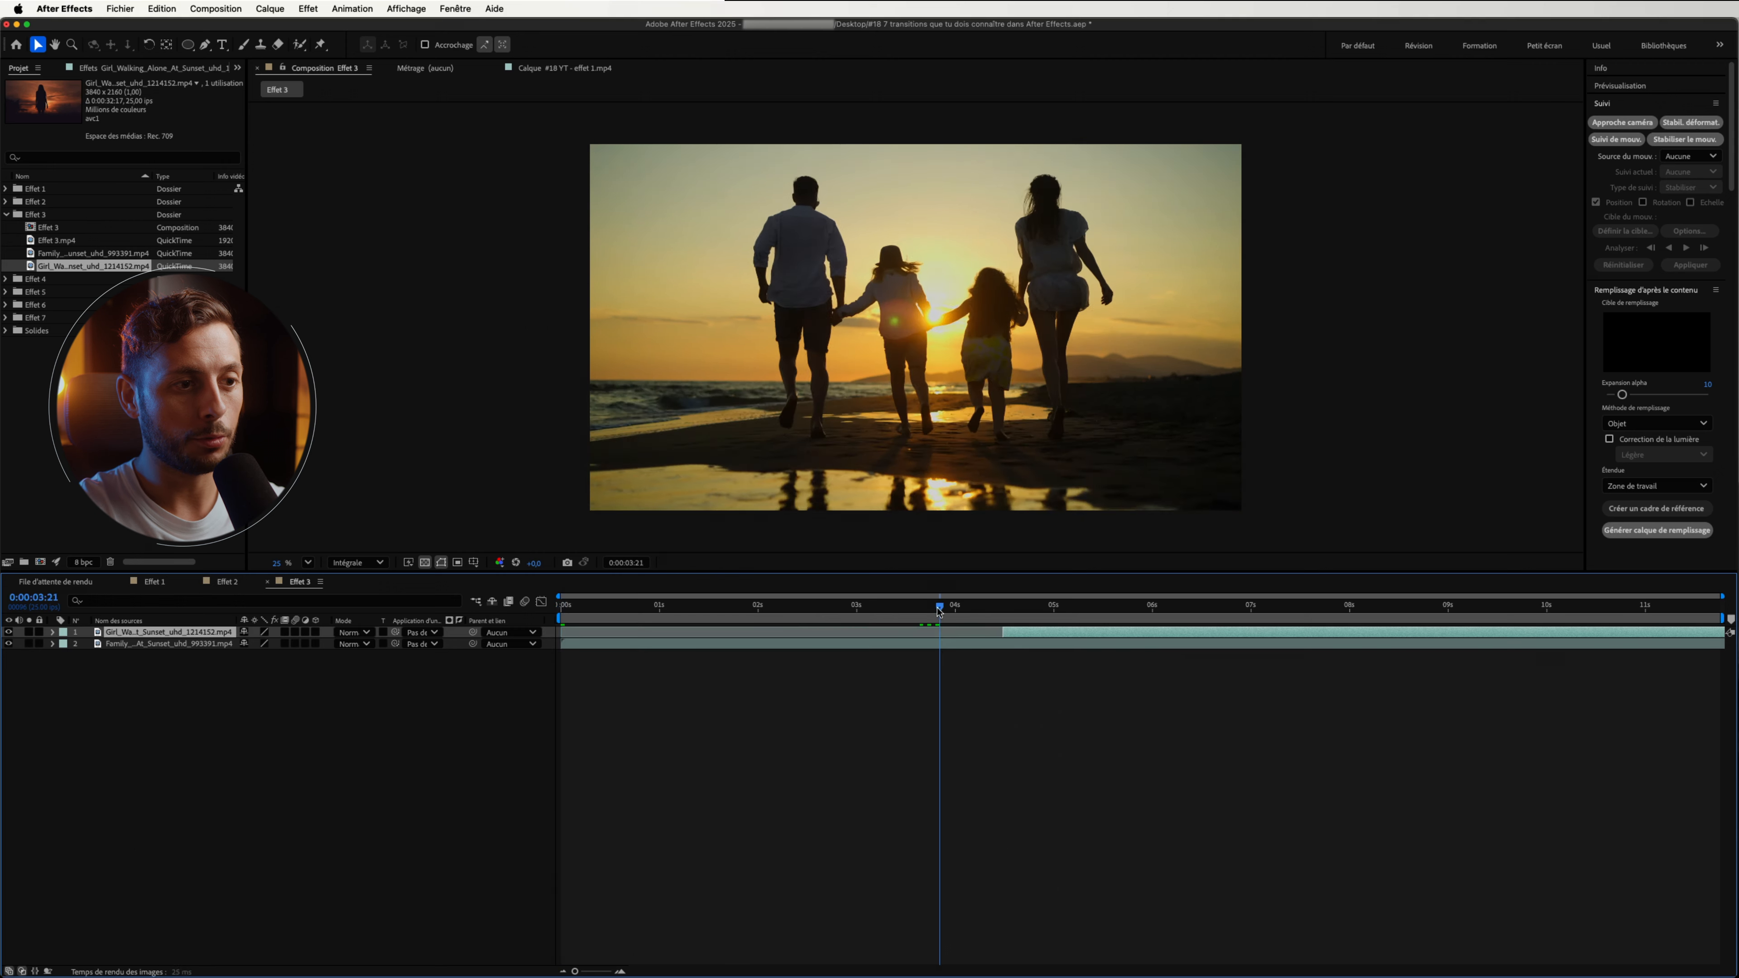
# Add Effet 3.mp4 as the top layer of the Effet 3 composition and set its scale to 200%.
pyautogui.moveTo(940, 607); pyautogui.dragTo(1002, 633)
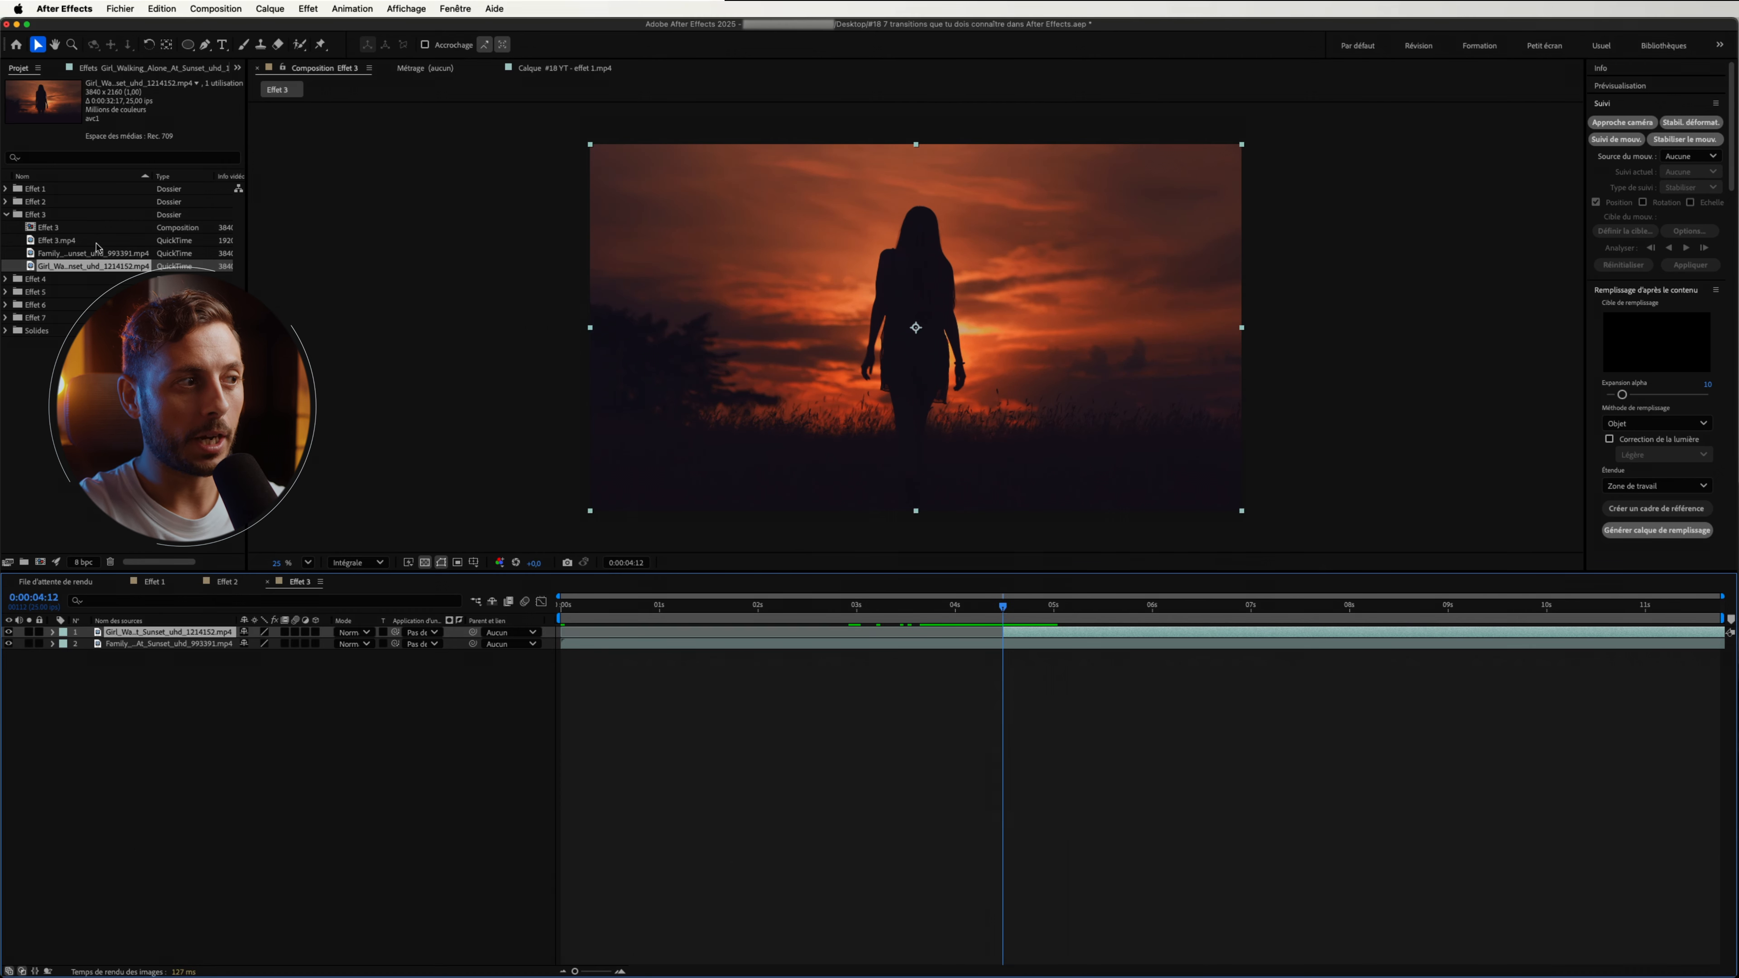
pyautogui.click(68, 241)
pyautogui.moveTo(63, 248); pyautogui.dragTo(160, 629)
pyautogui.moveTo(1002, 607); pyautogui.dragTo(1052, 608)
pyautogui.press('s')
pyautogui.click(265, 644)
pyautogui.write('2')
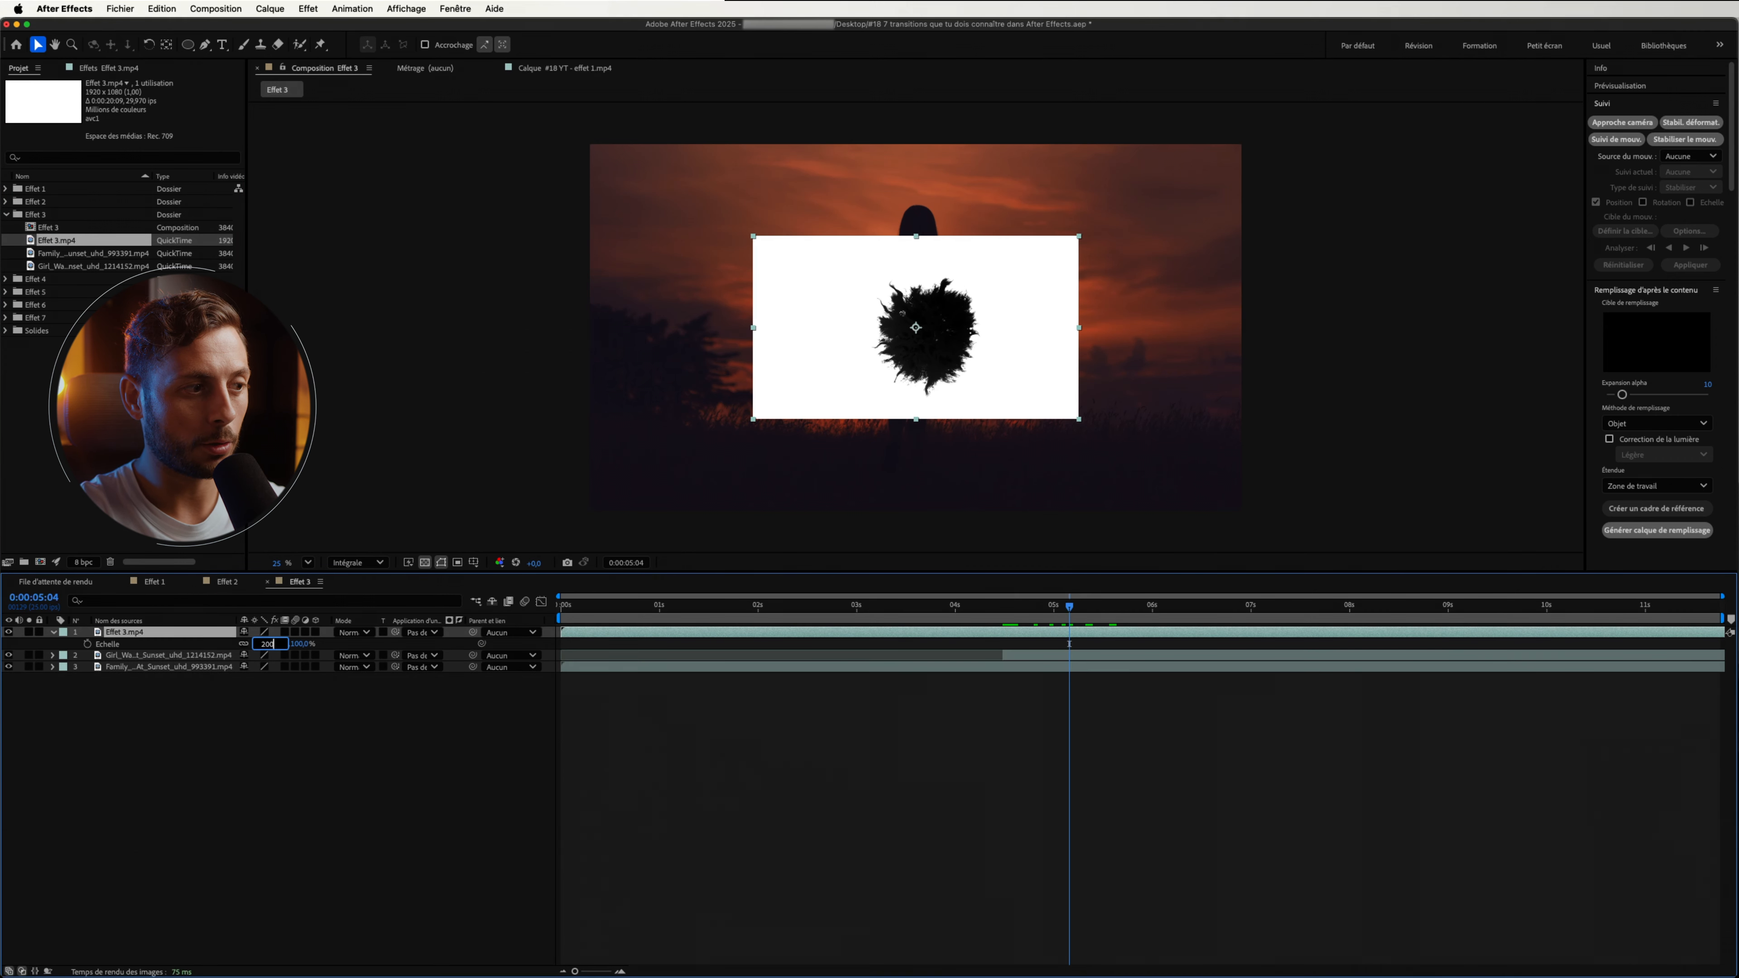
pyautogui.write('00')
pyautogui.press('Return')
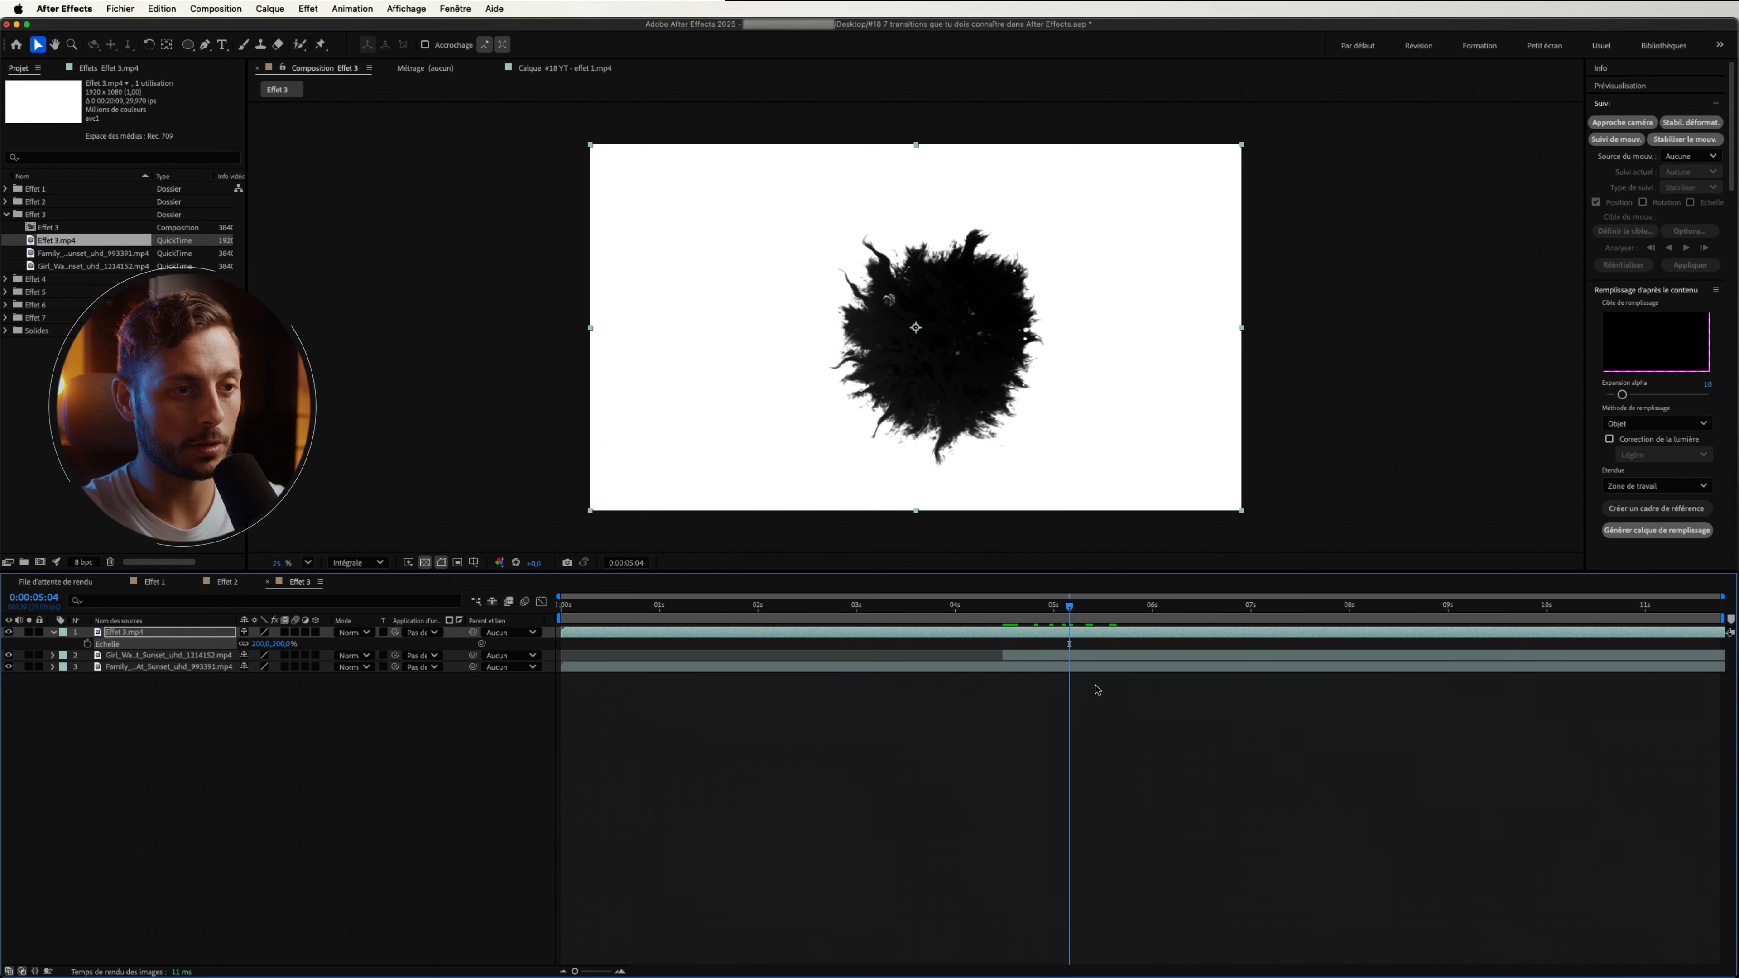
# Shift the Effet 3.mp4 layer to start with the Girl_Walking clip at 4:12, and precompose it with all attributes transferred.
pyautogui.press('Home')
pyautogui.moveTo(599, 635); pyautogui.dragTo(1038, 639)
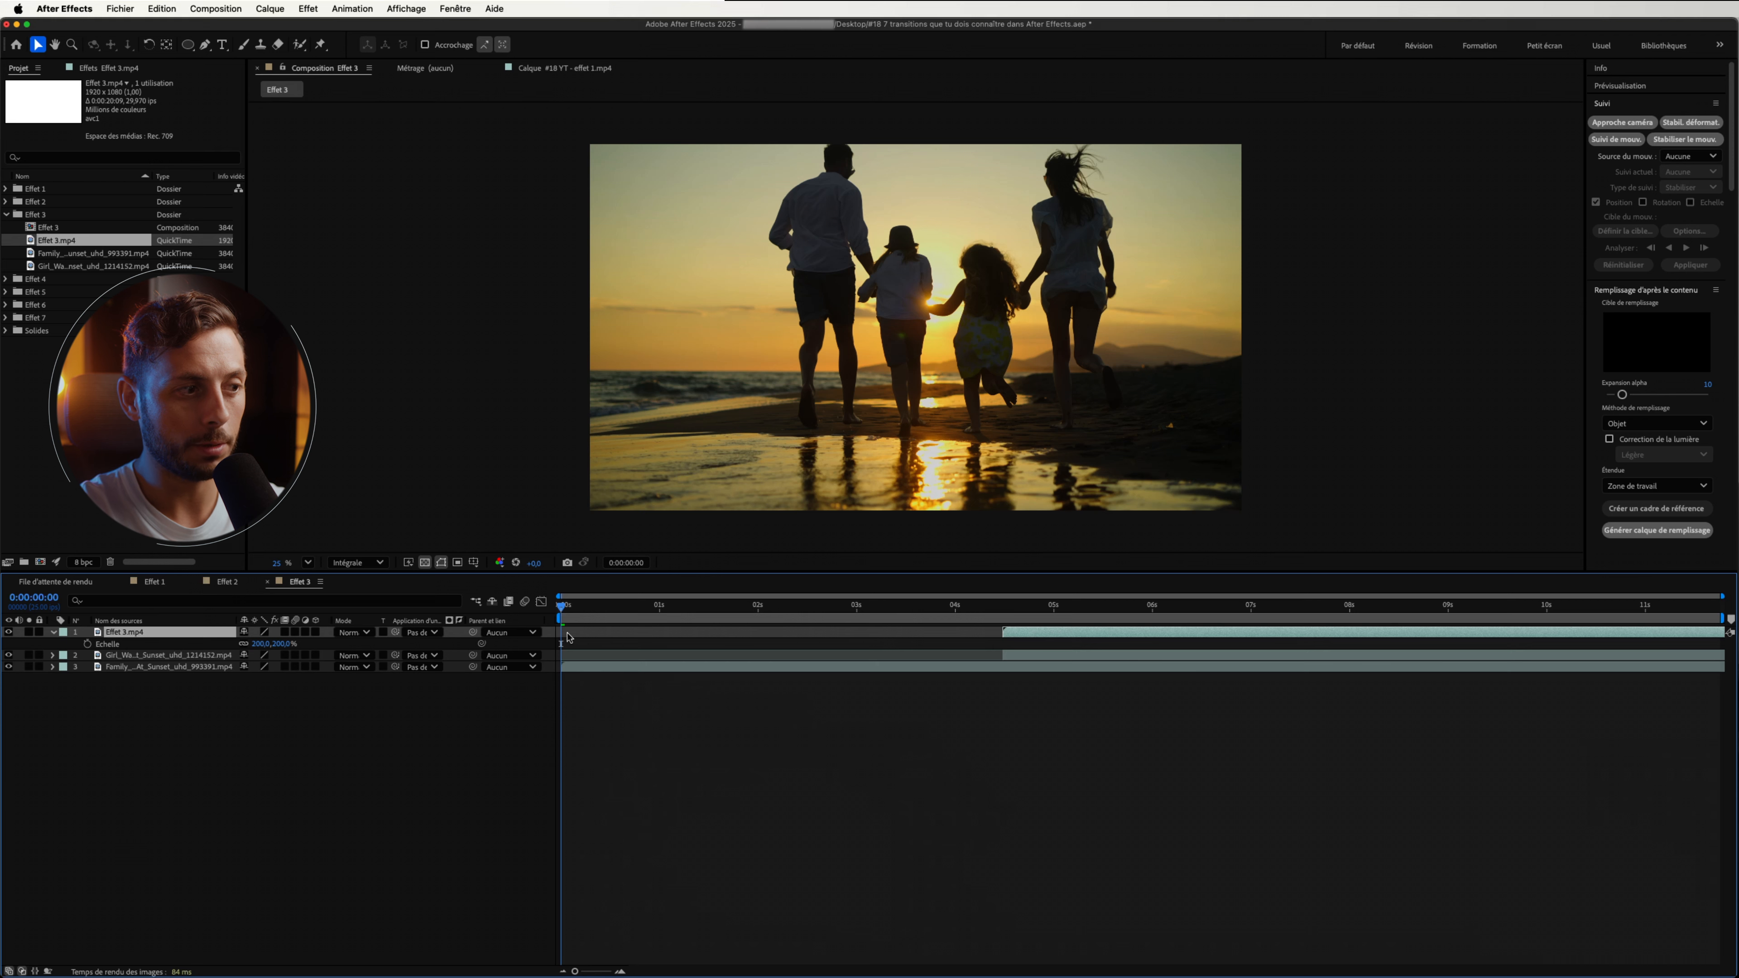
pyautogui.rightClick(200, 639)
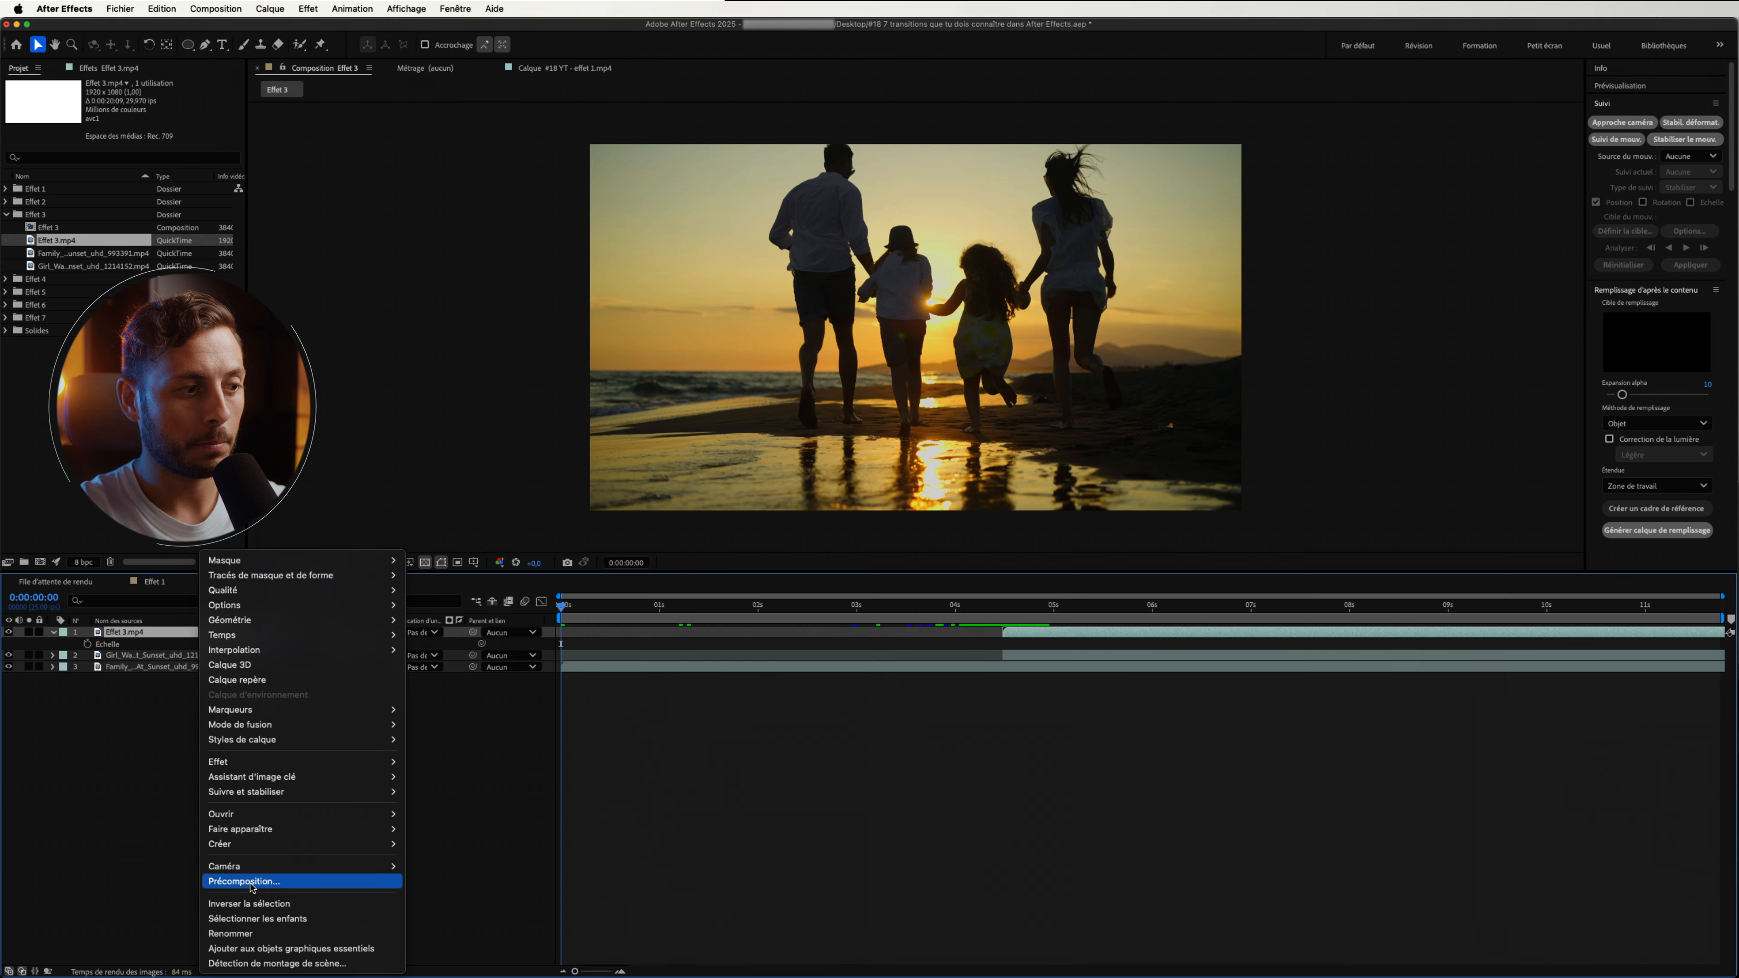
pyautogui.click(226, 877)
pyautogui.click(819, 511)
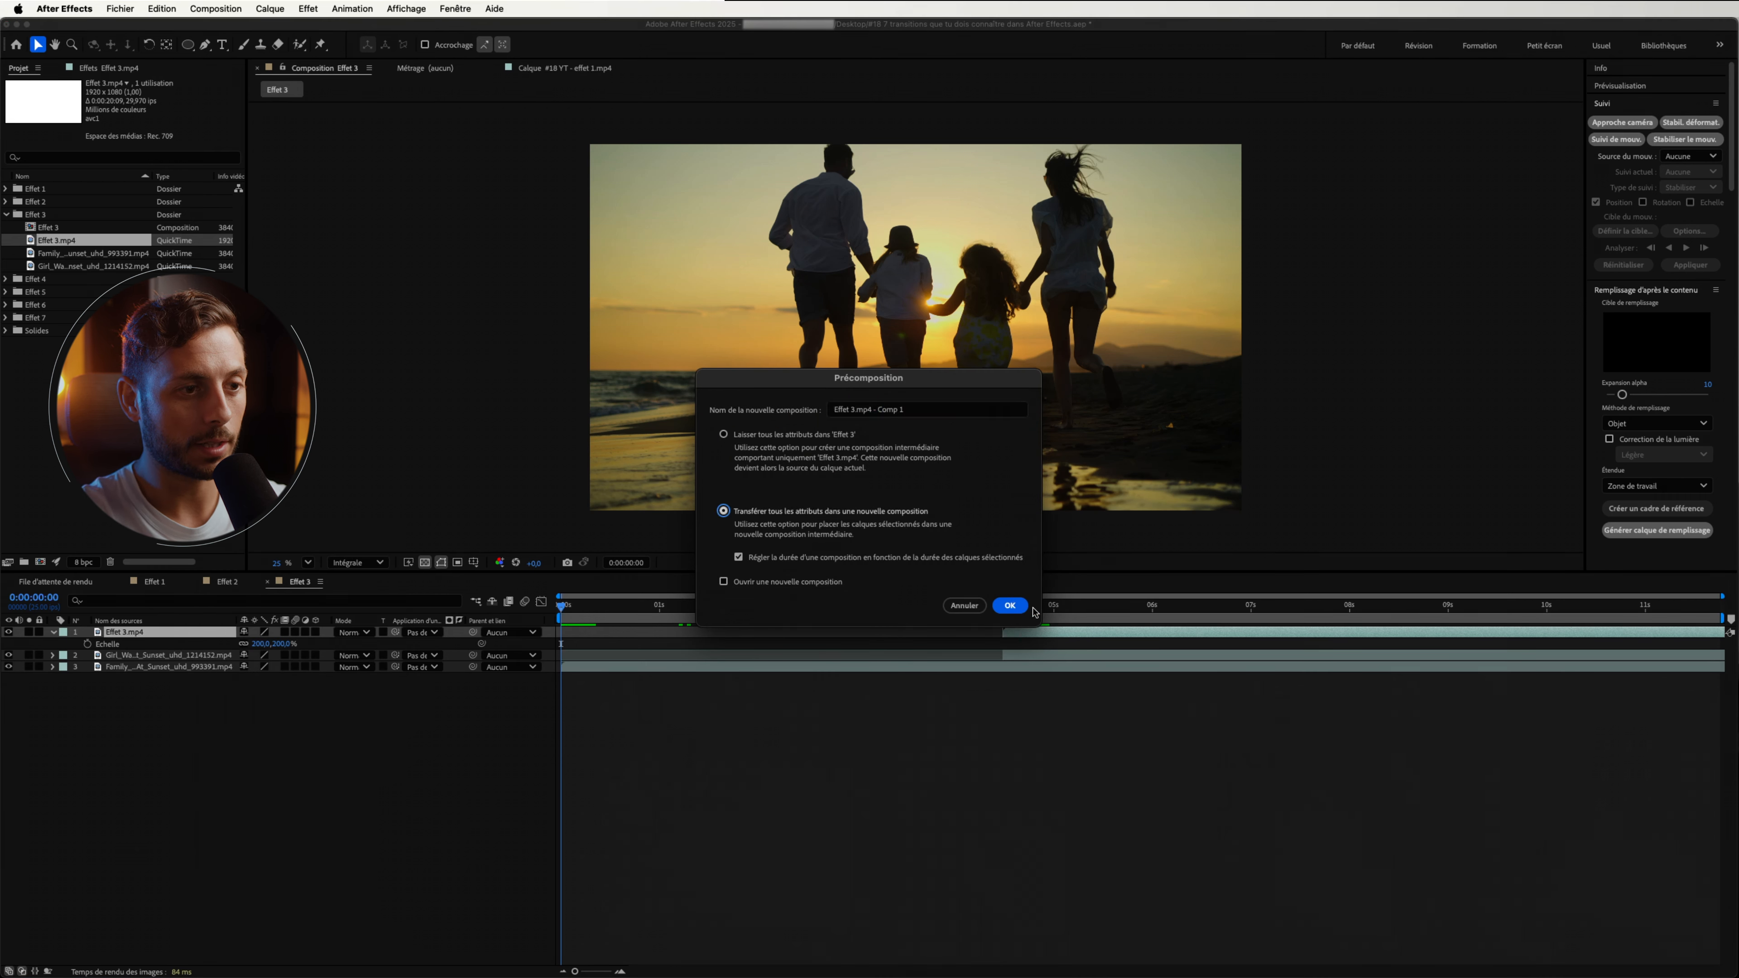
pyautogui.click(1010, 607)
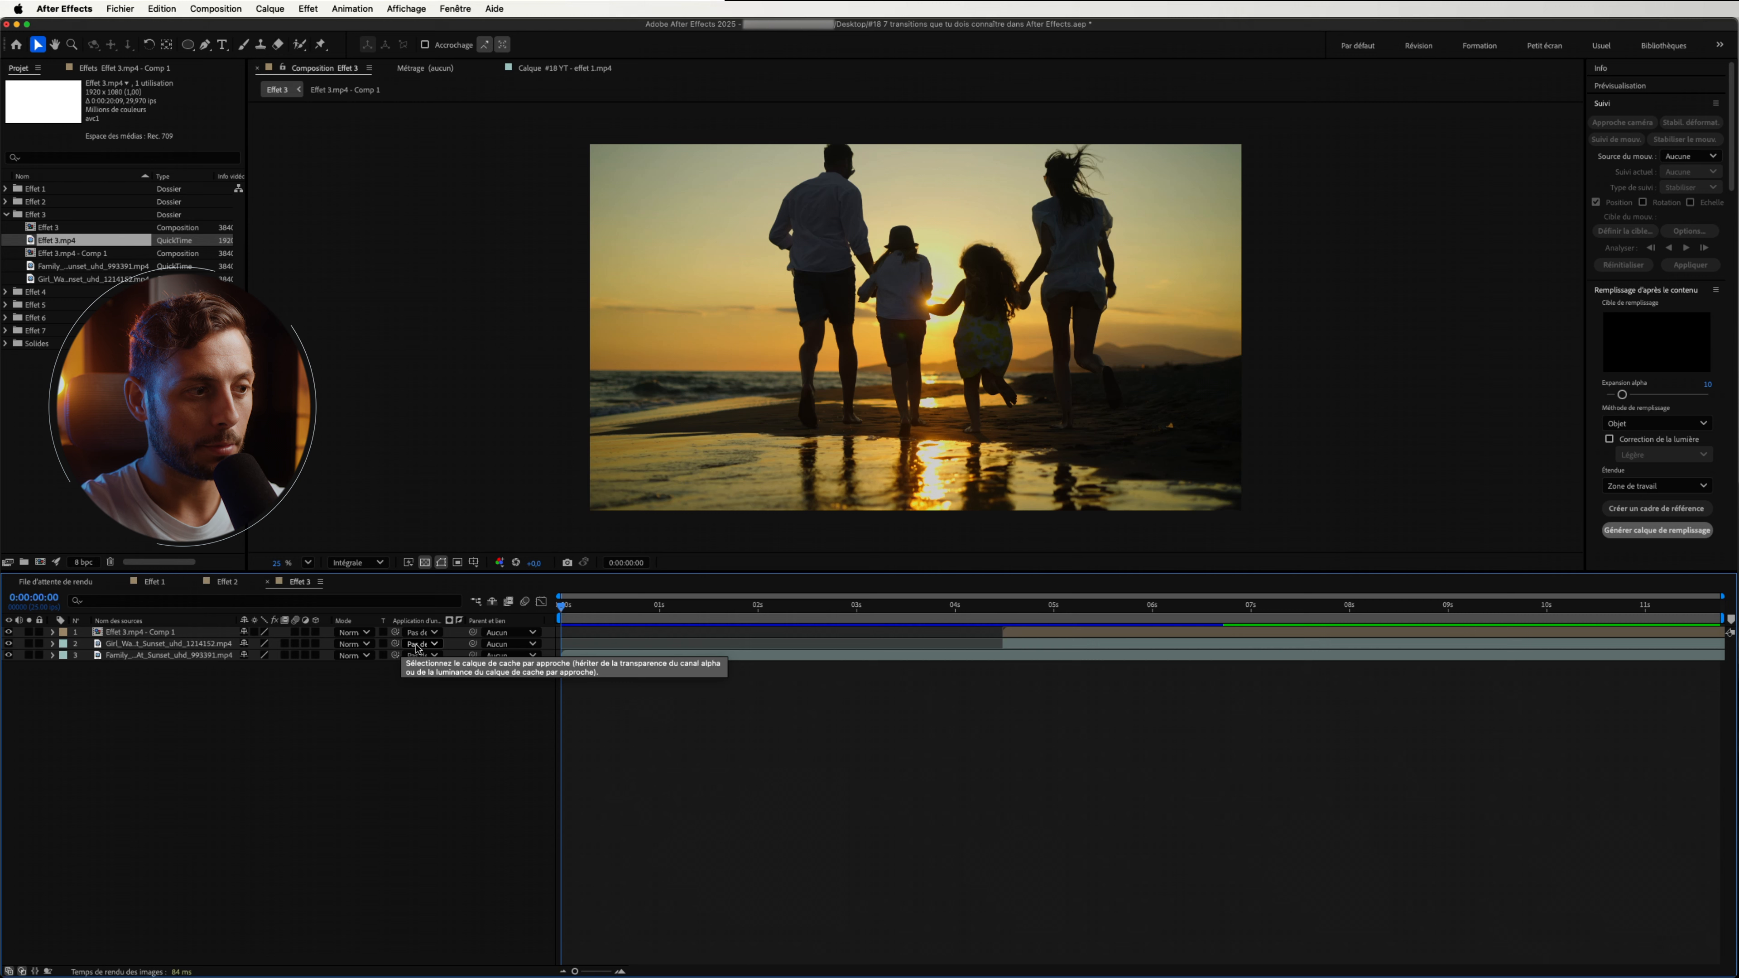
# Use the Effet 3.mp4 precomposition as an inverted luma matte for the Girl_Walking clip and preview the ink reveal.
pyautogui.click(431, 655)
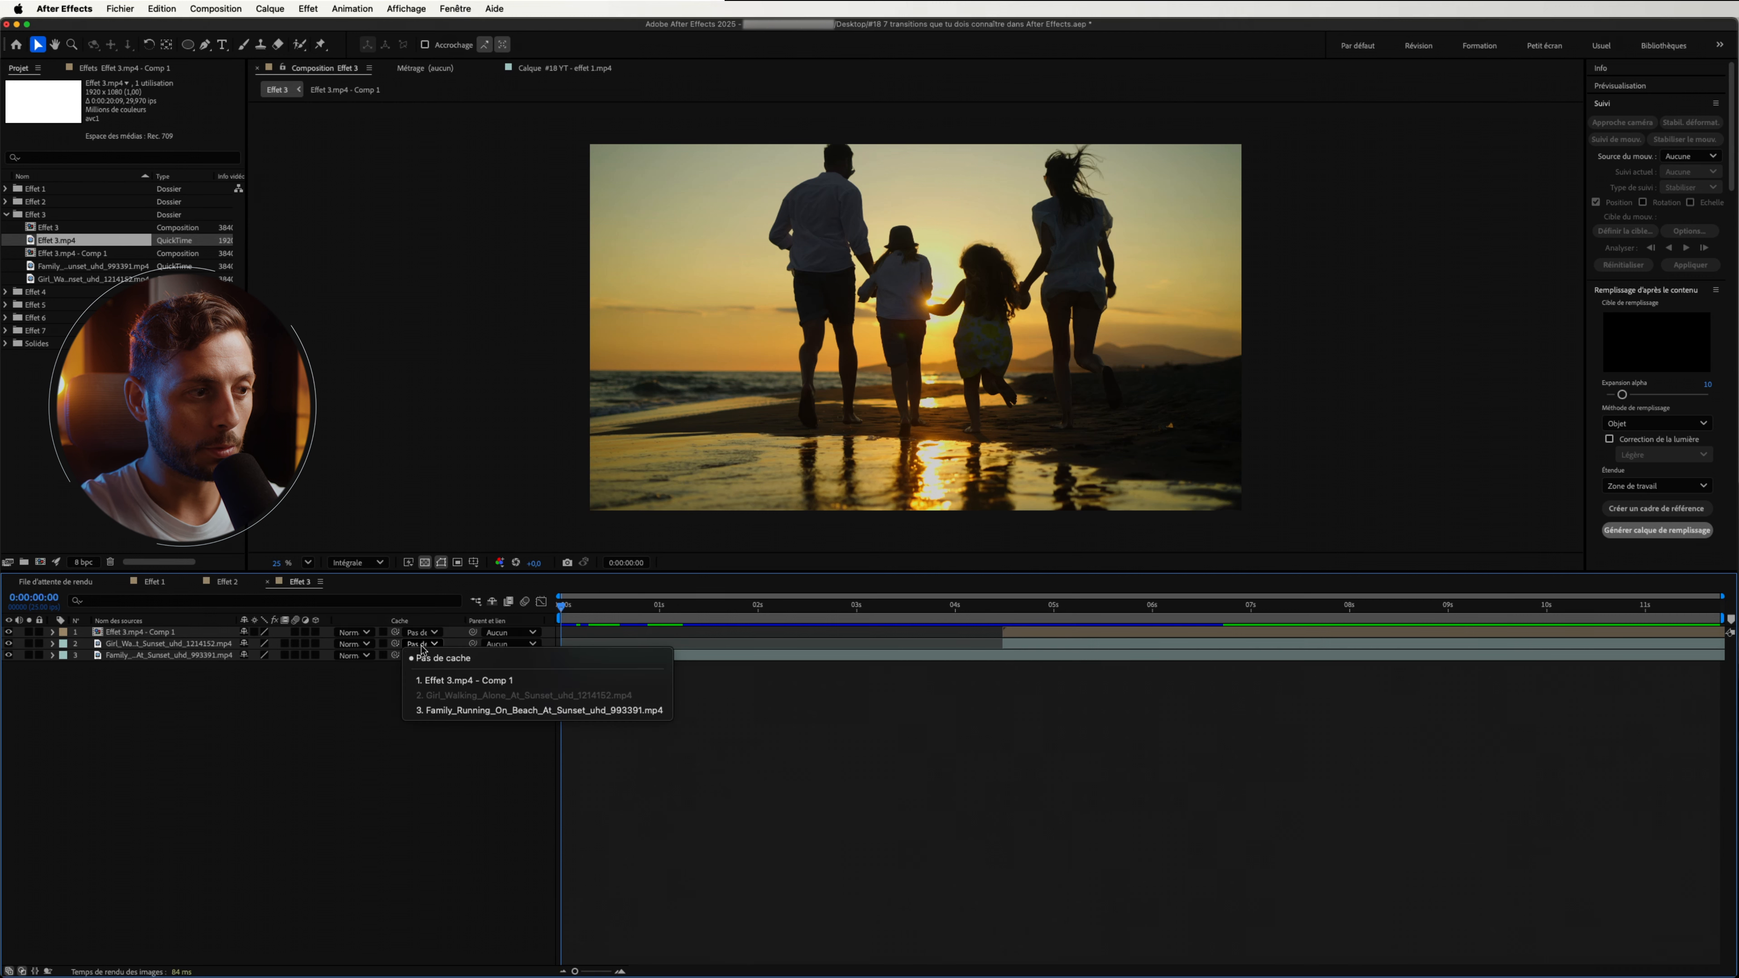
pyautogui.click(444, 680)
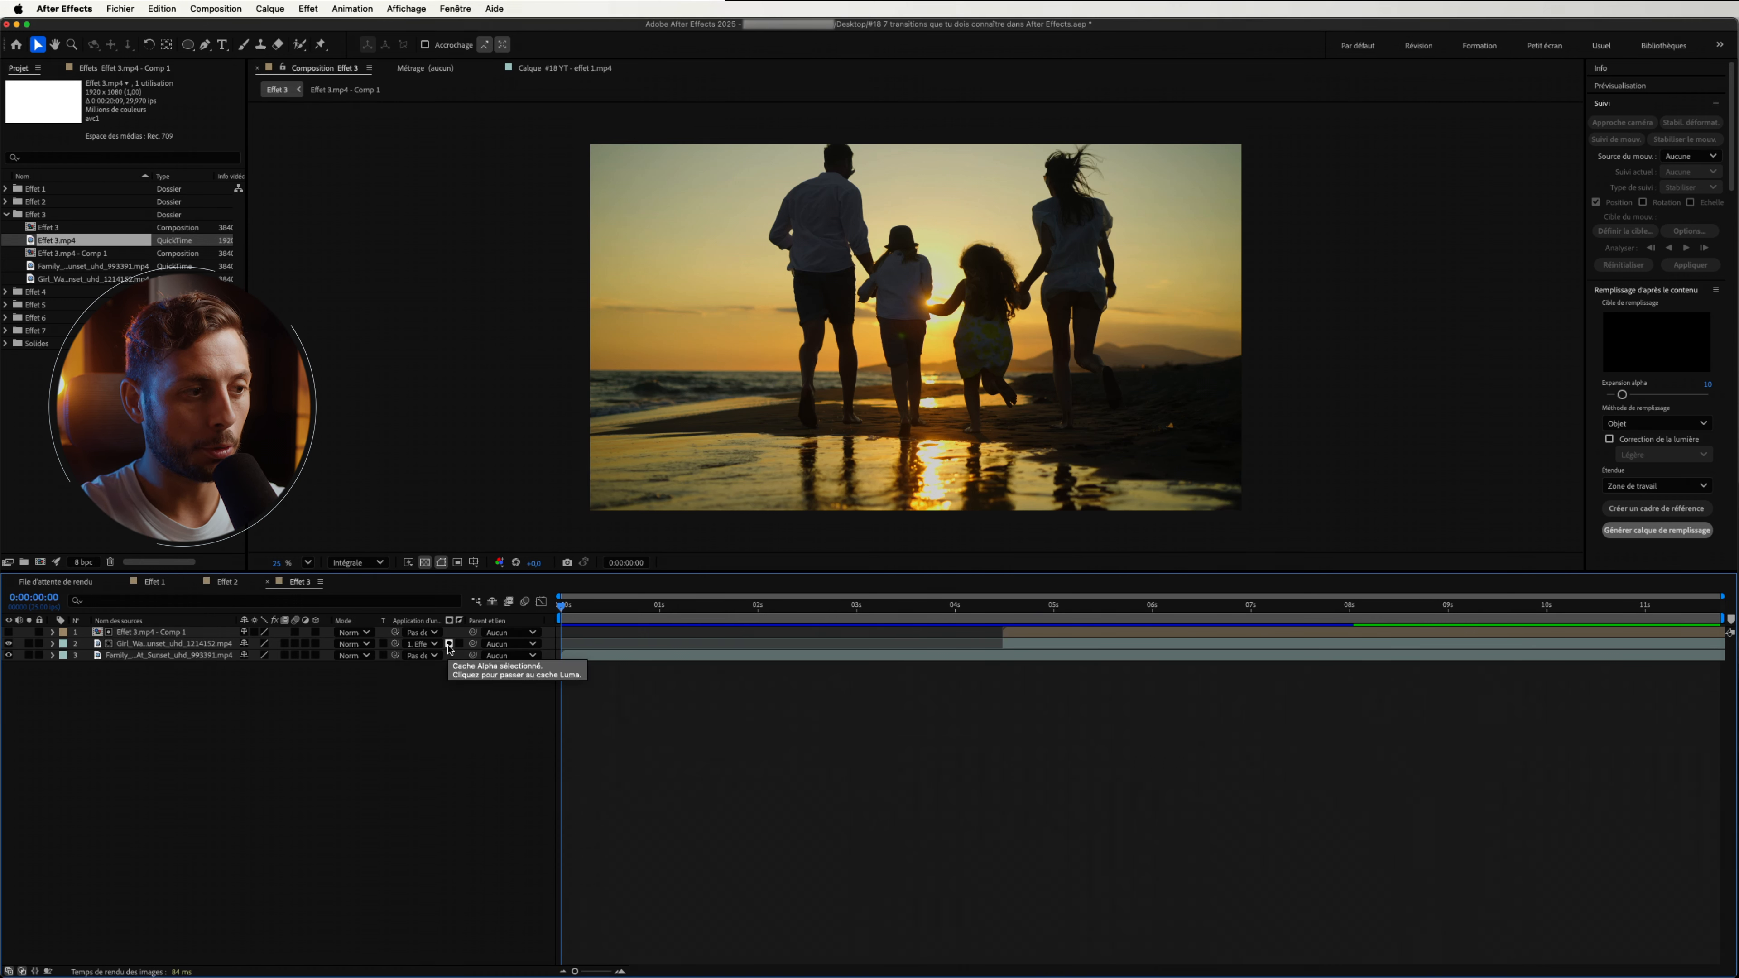
pyautogui.click(450, 645)
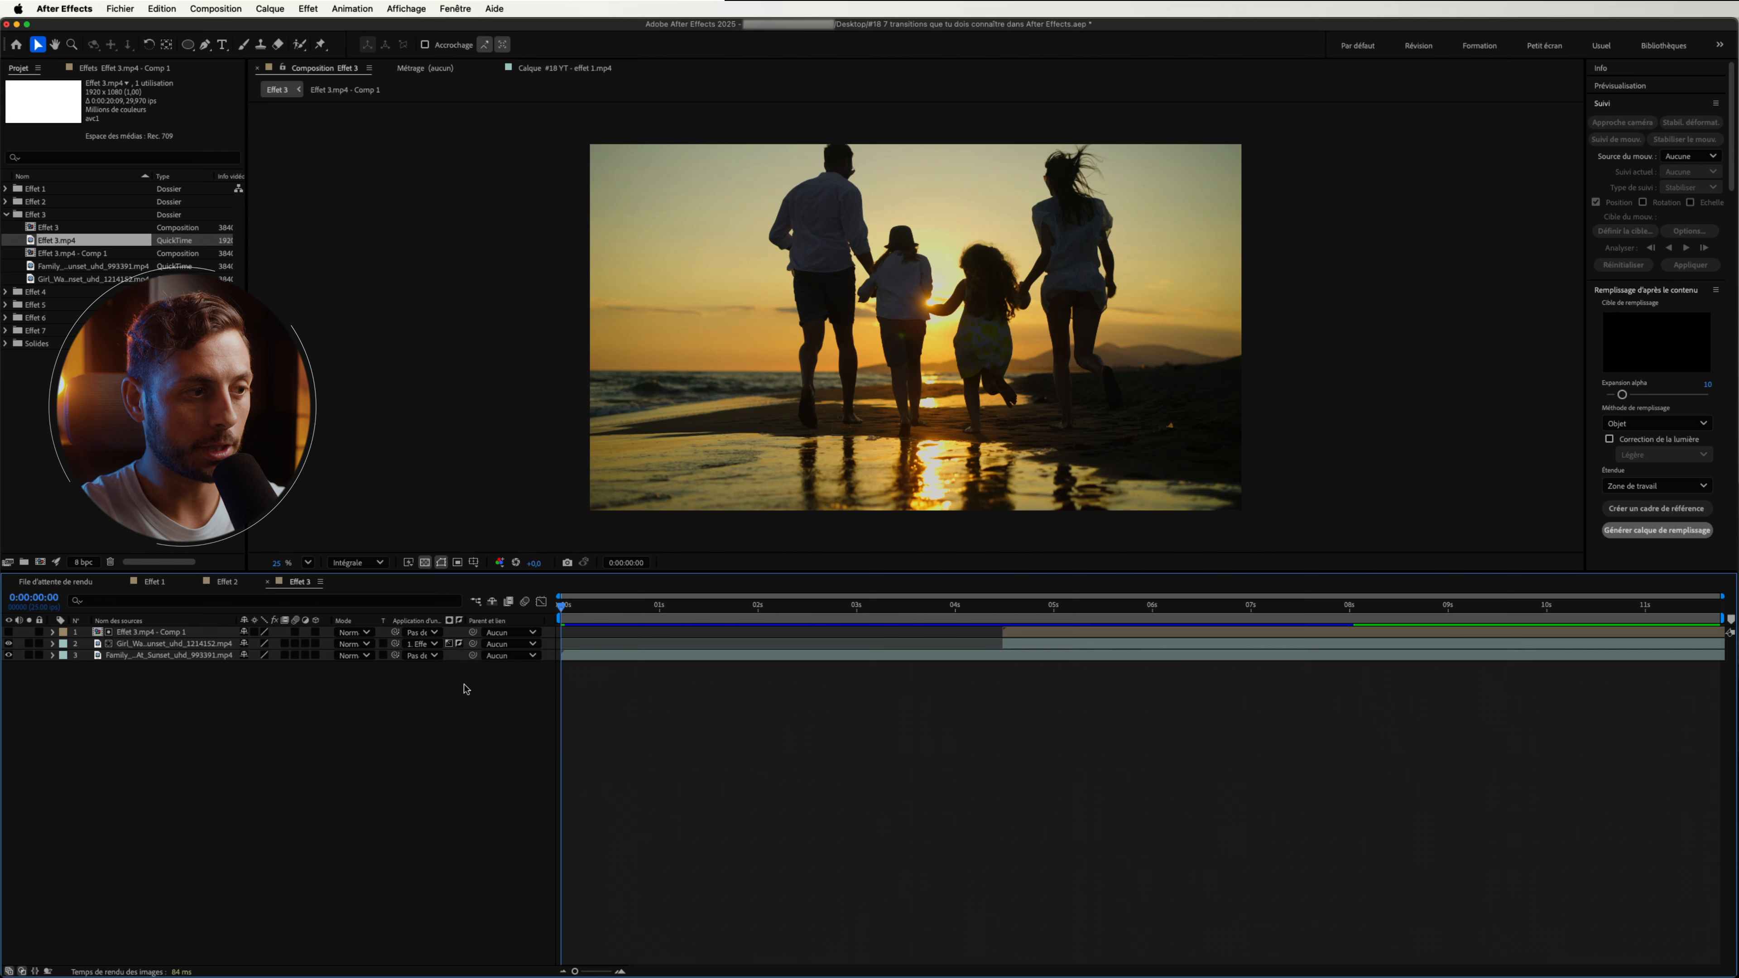
pyautogui.press('space')
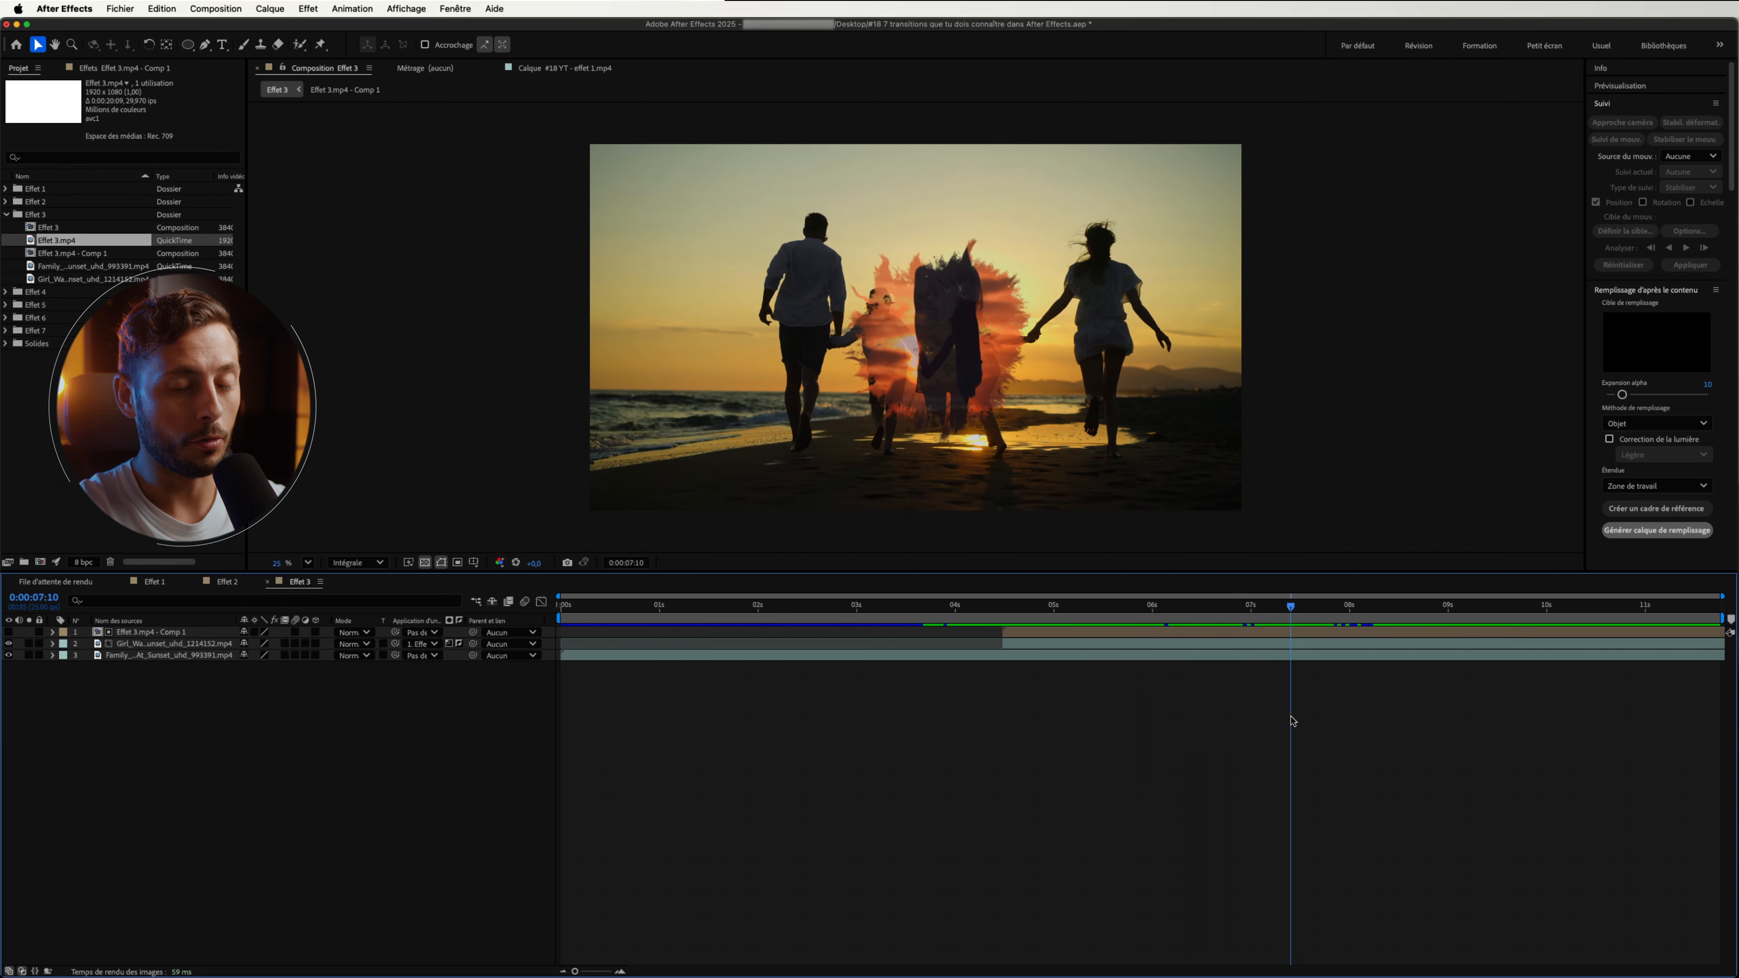
pyautogui.moveTo(1163, 609); pyautogui.dragTo(1079, 623)
pyautogui.press('space')
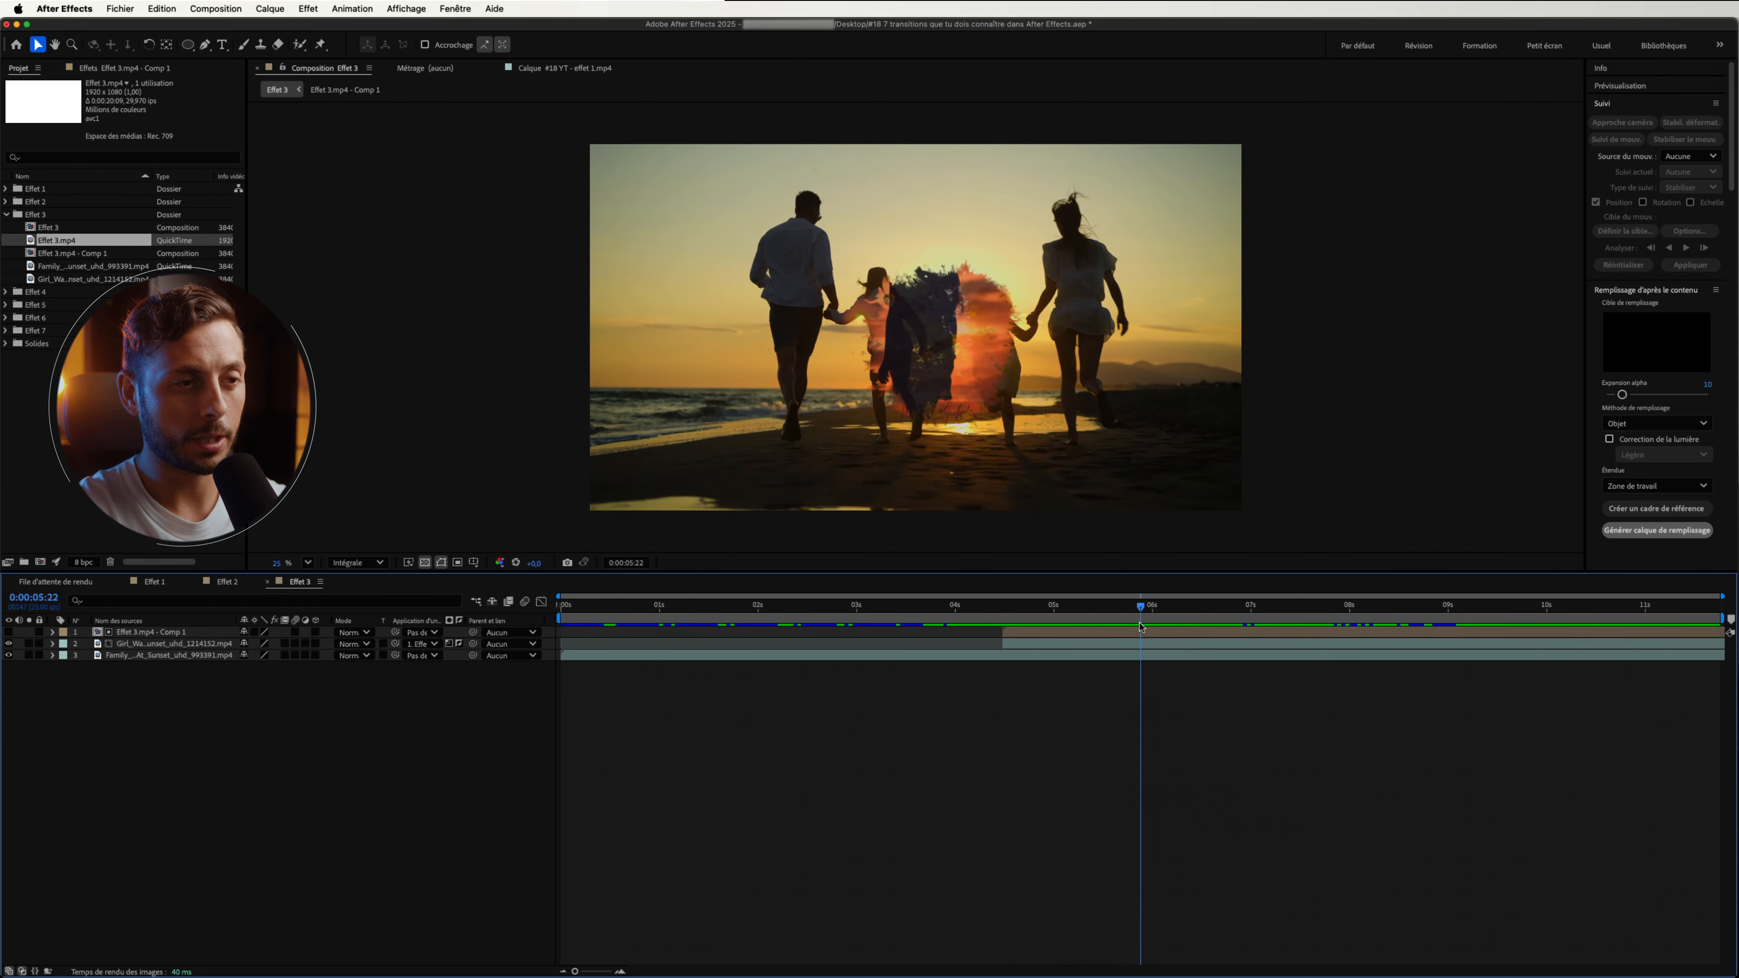
# Enlarge the ink matte precomposition and move it left to an X position of about 1514, checking coverage at 7:20.
pyautogui.click(176, 634)
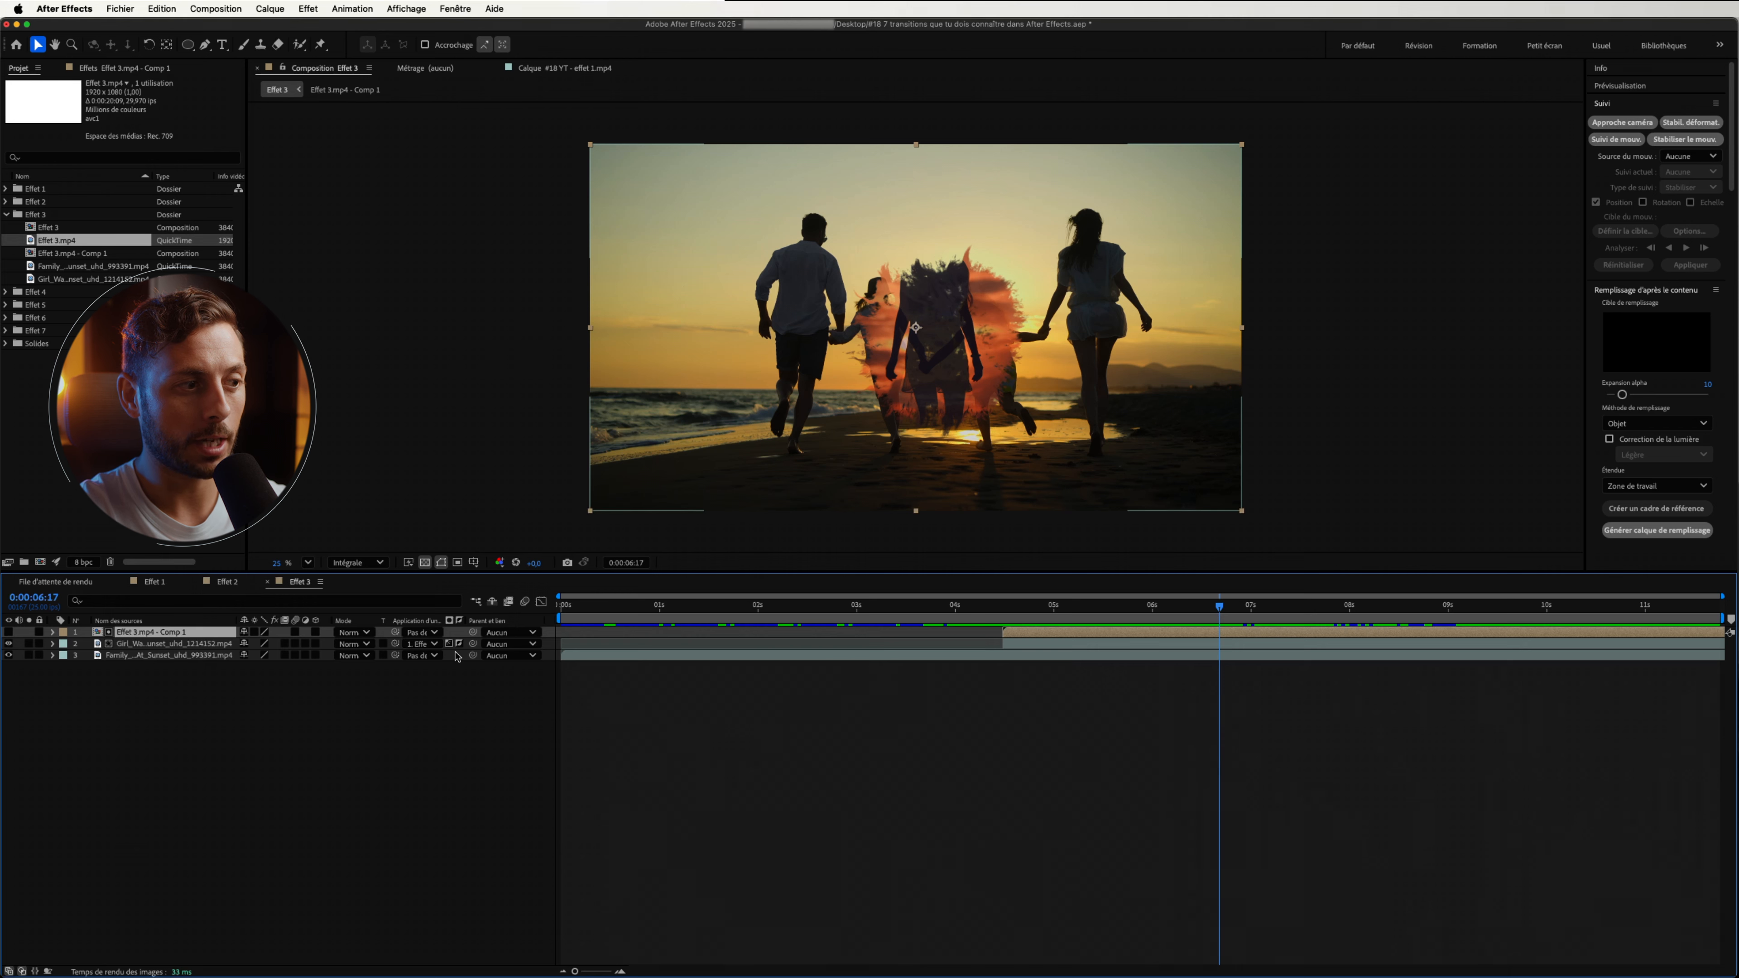
pyautogui.press('s')
pyautogui.moveTo(263, 649); pyautogui.dragTo(471, 681)
pyautogui.press('p')
pyautogui.moveTo(252, 644); pyautogui.dragTo(4, 644)
pyautogui.moveTo(1220, 606); pyautogui.dragTo(1329, 654)
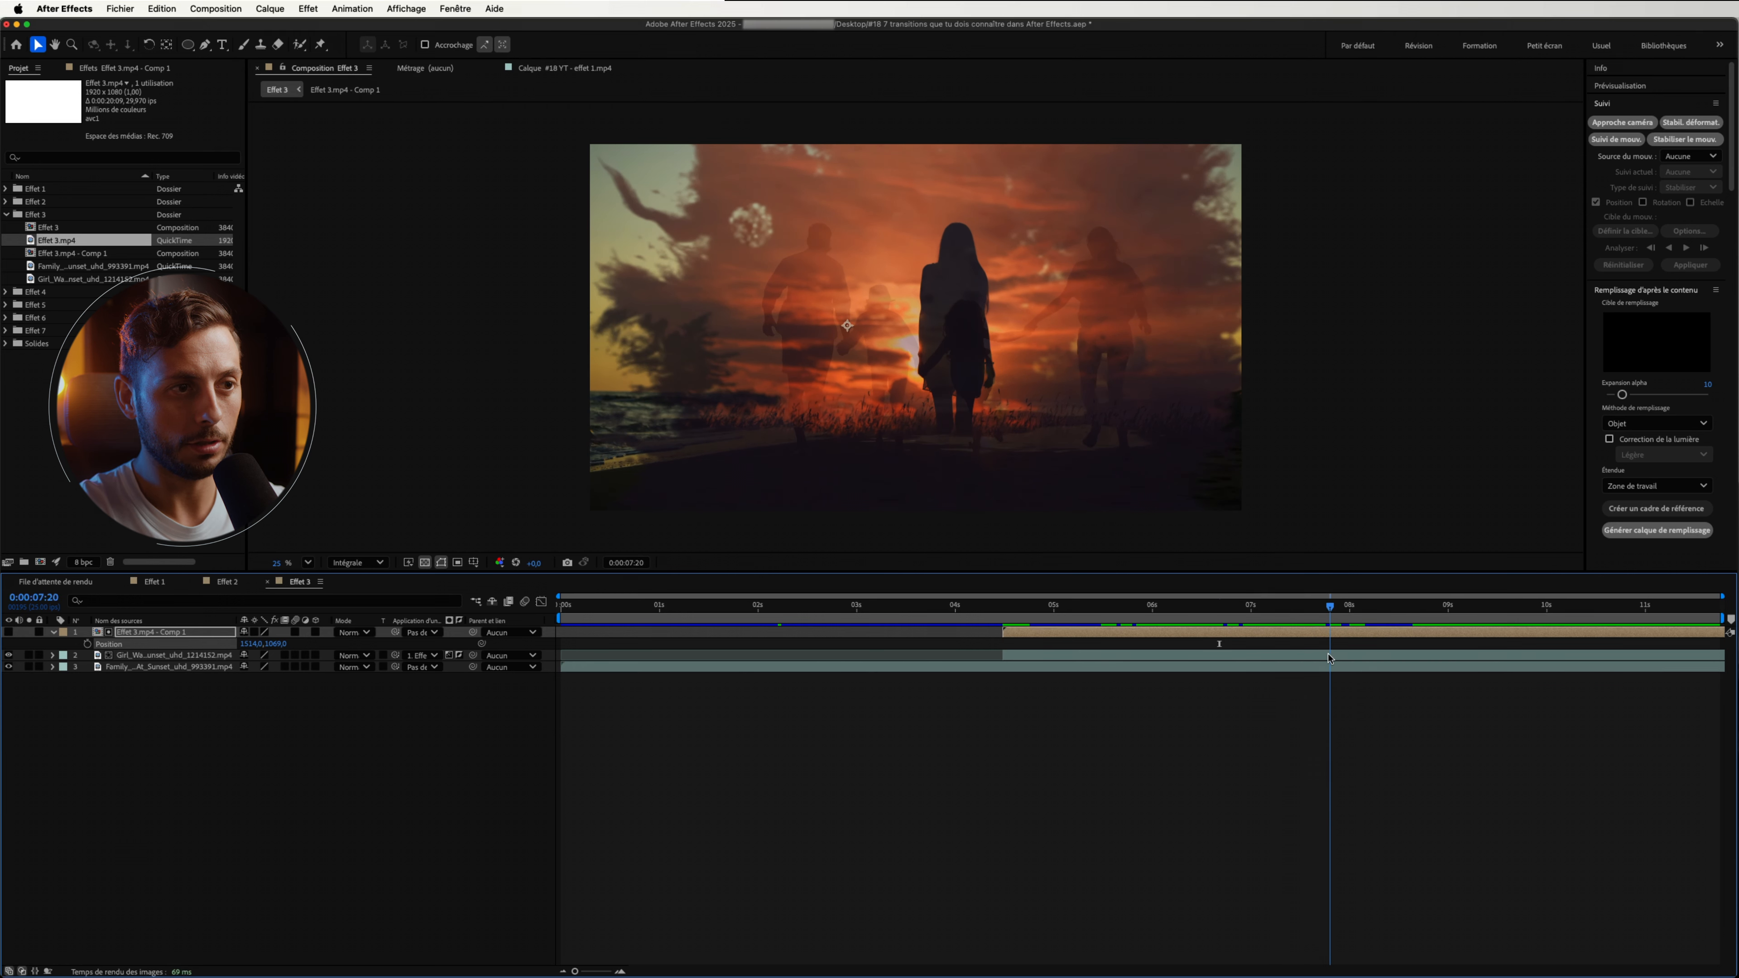
# Duplicate the Girl_Walking clip and move the copy to the top of the layer stack.
pyautogui.click(195, 666)
pyautogui.click(195, 656)
pyautogui.press('super+d')
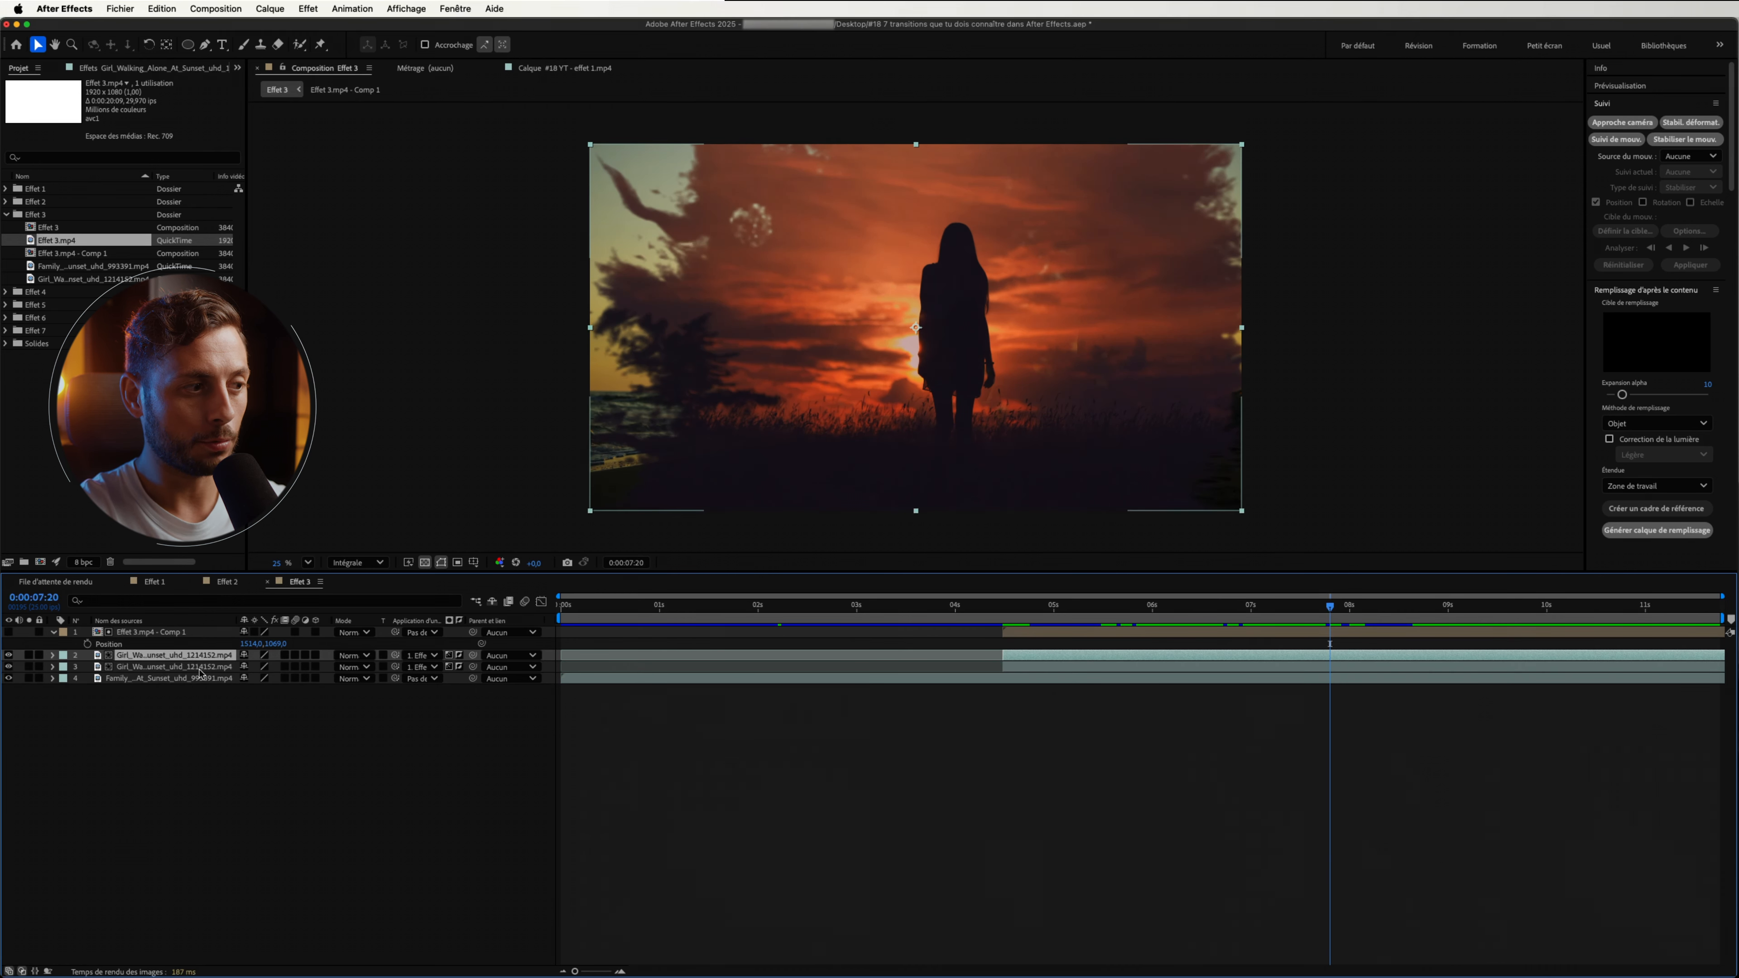
pyautogui.moveTo(198, 658); pyautogui.dragTo(200, 628)
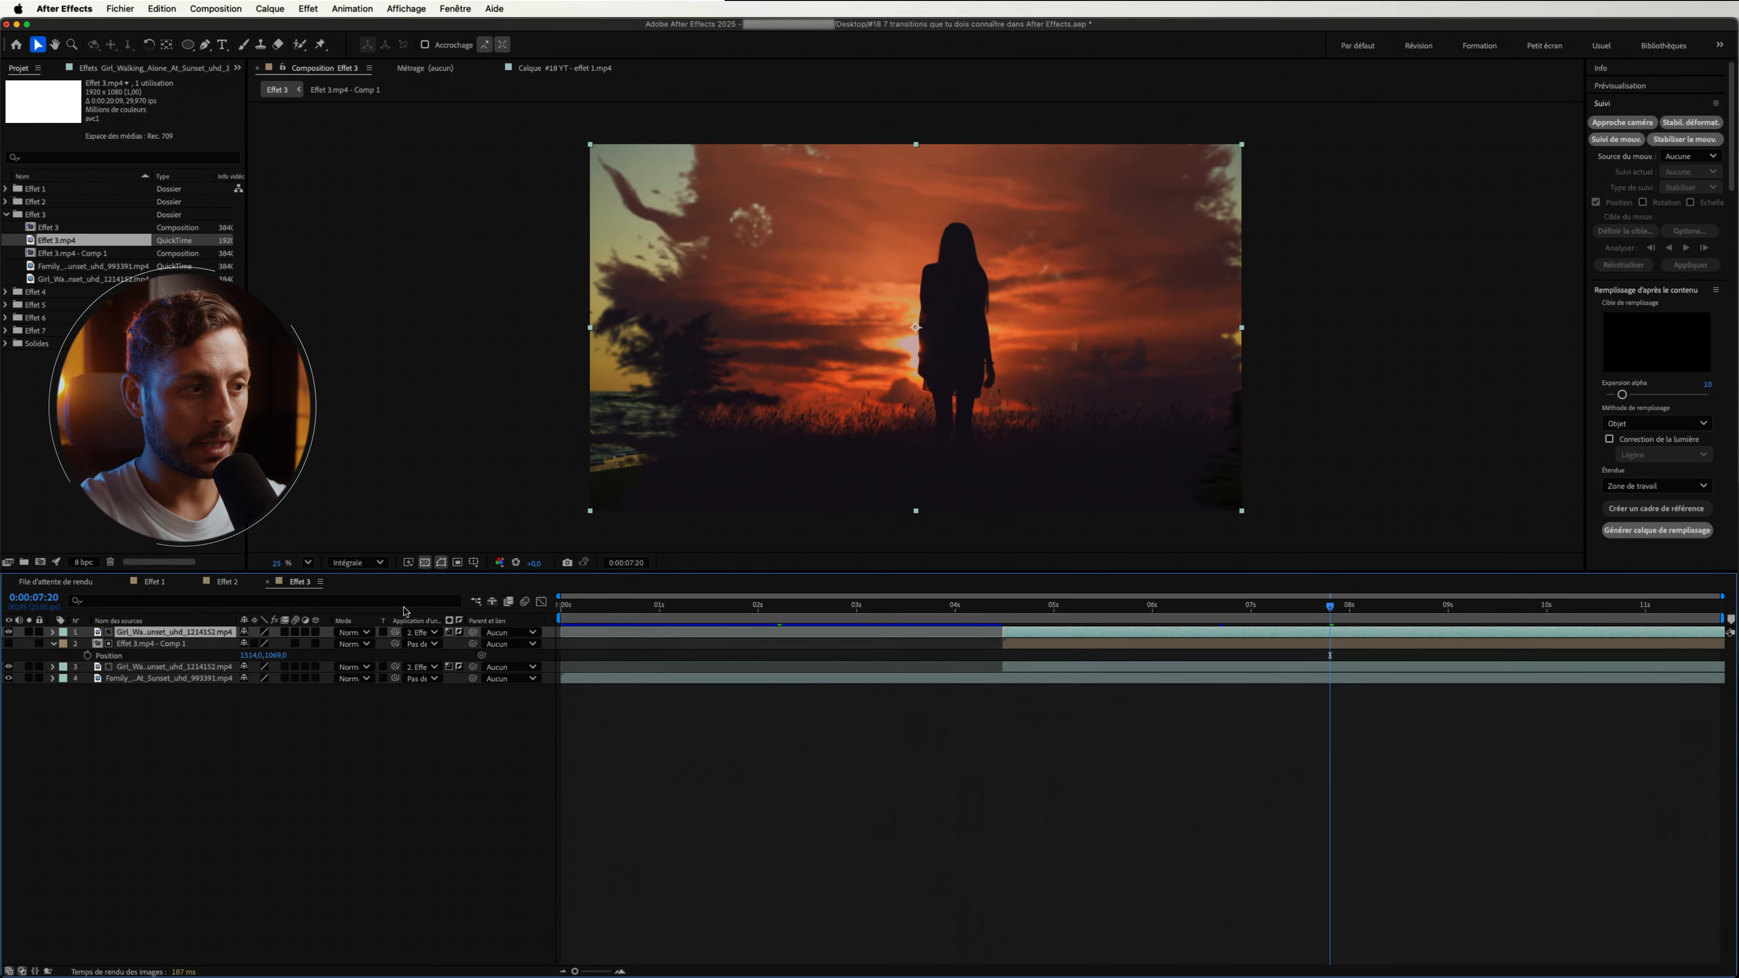
# Remove the track matte from the Girl_Walking copy and keyframe its opacity from 0% at 7:20 to 100% at 8:18.
pyautogui.click(426, 635)
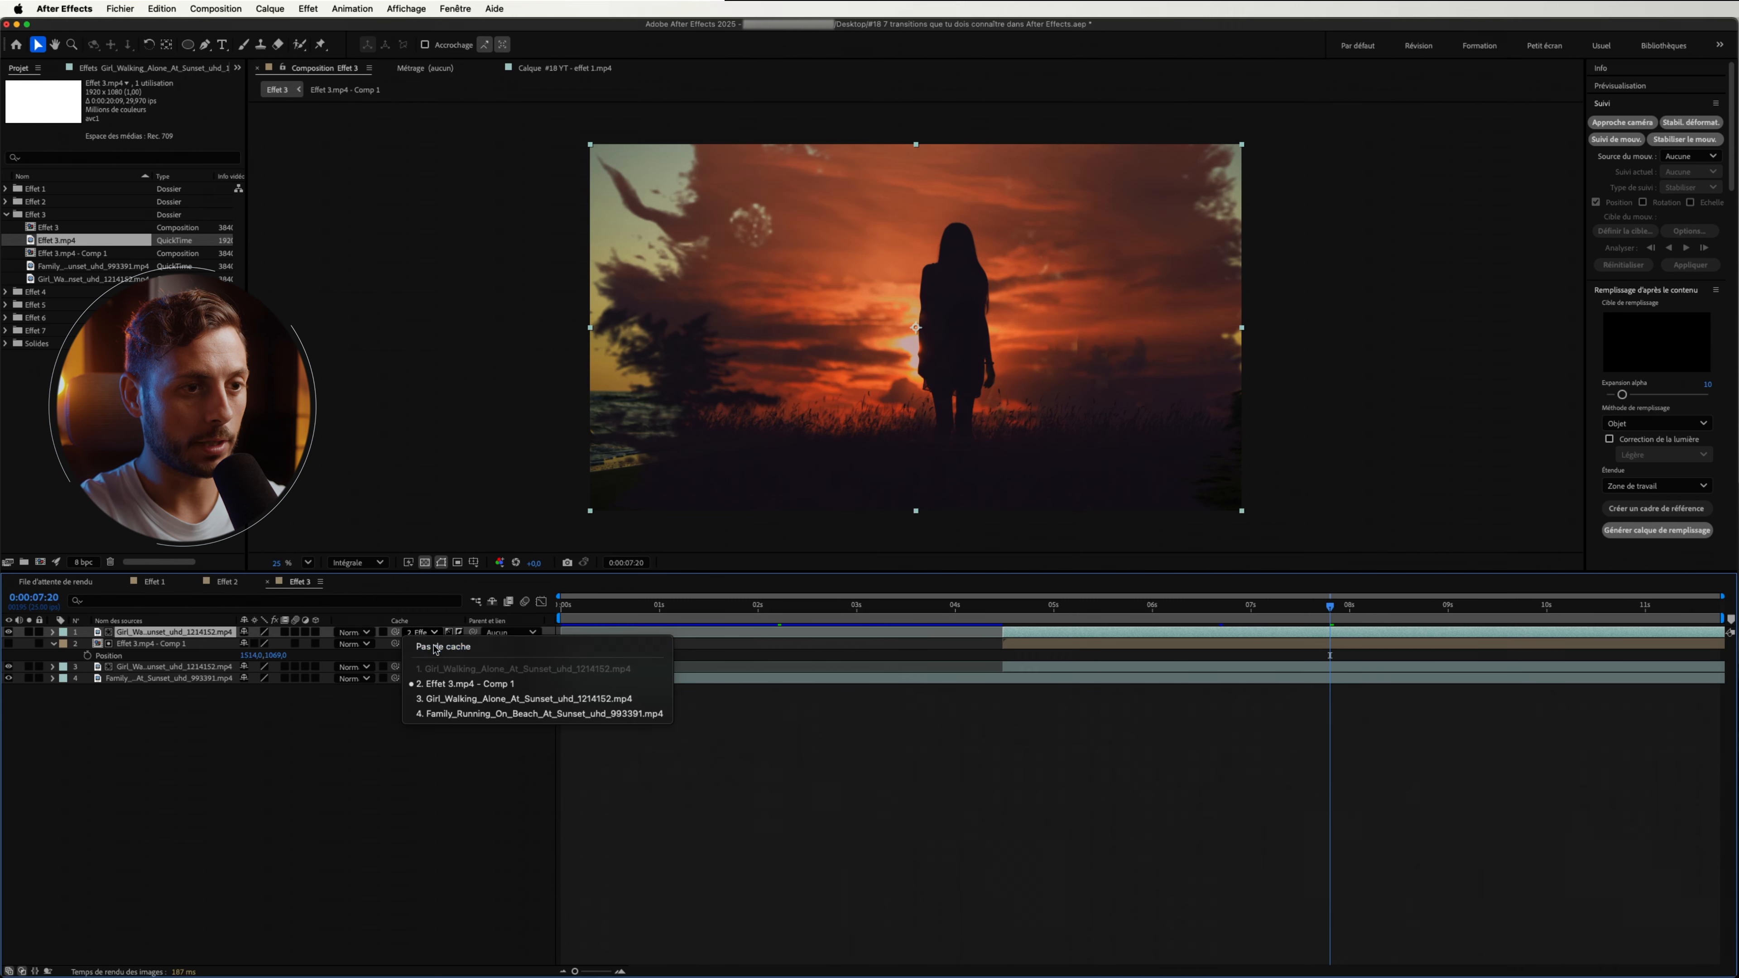
pyautogui.click(438, 648)
pyautogui.click(175, 634)
pyautogui.press('t')
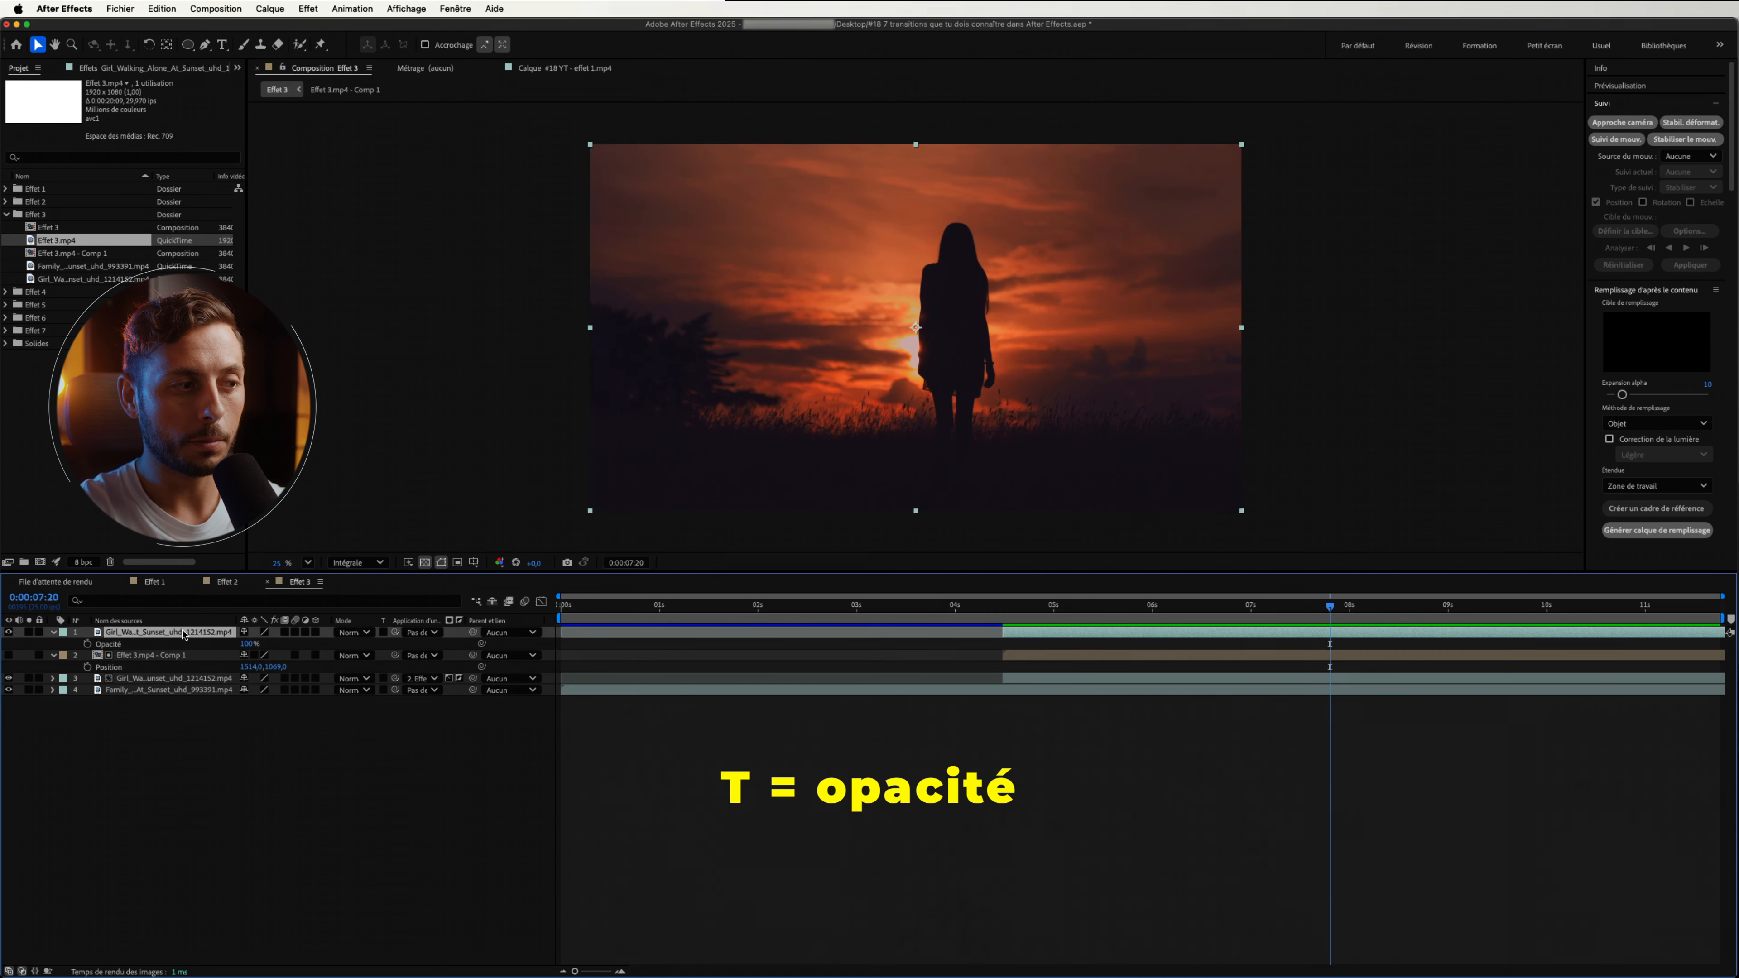
pyautogui.click(88, 644)
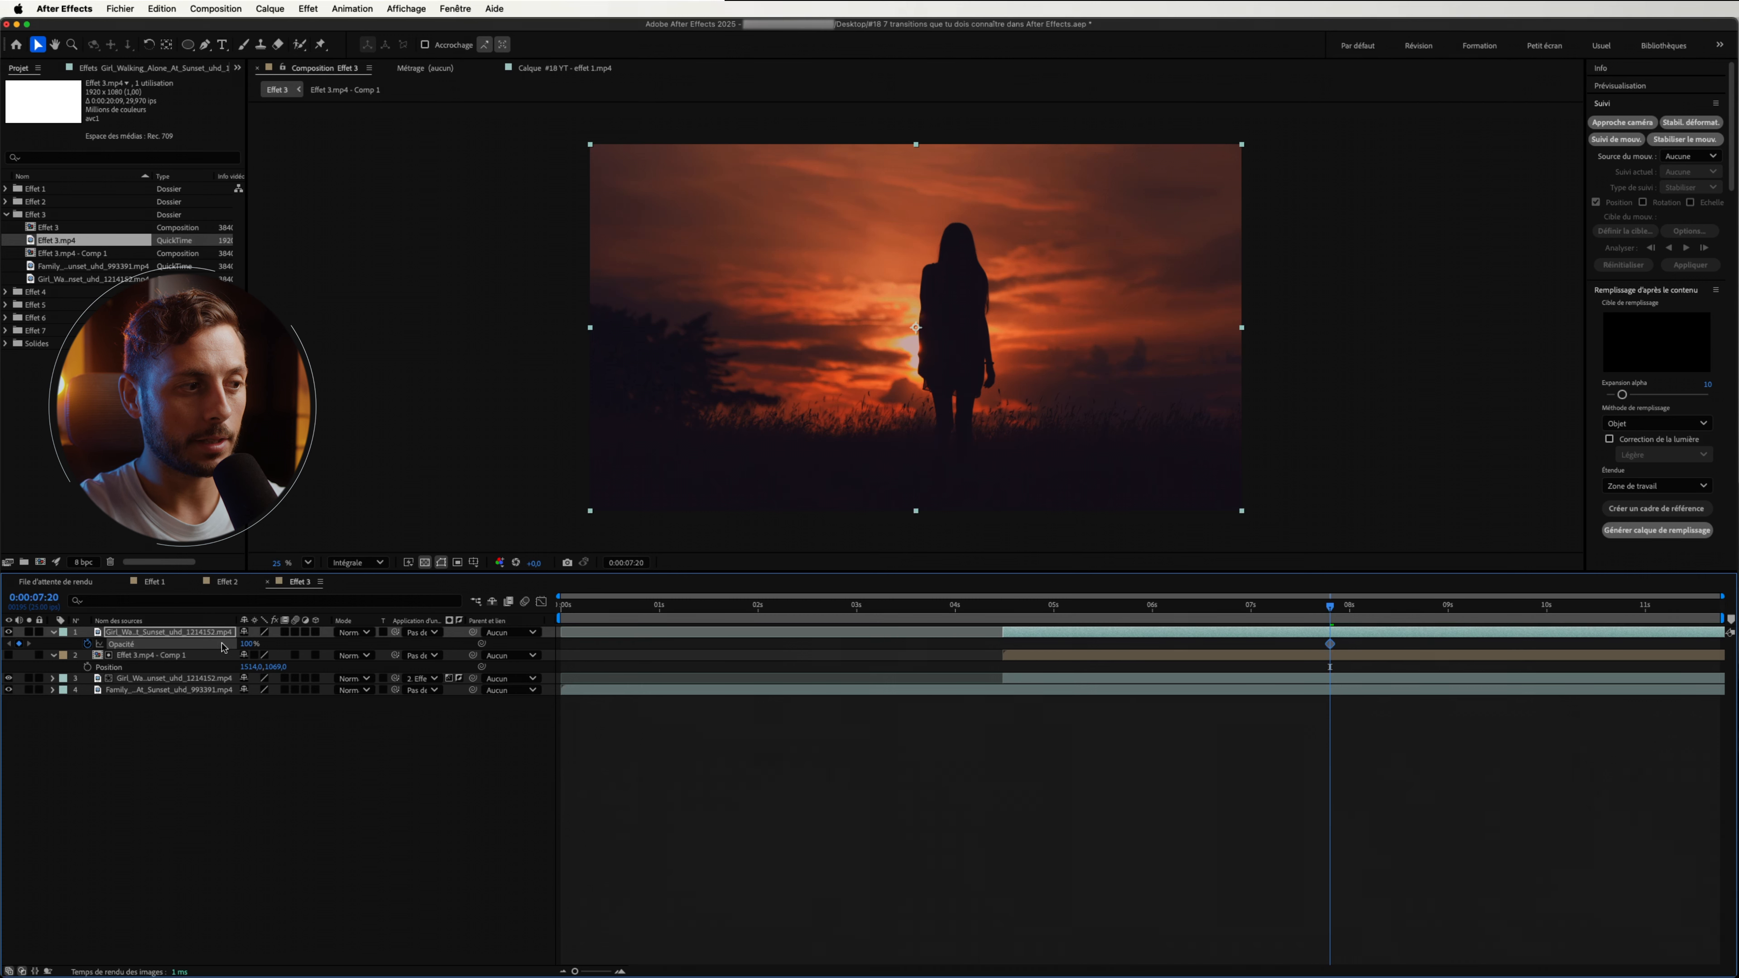
pyautogui.click(248, 644)
pyautogui.write('0')
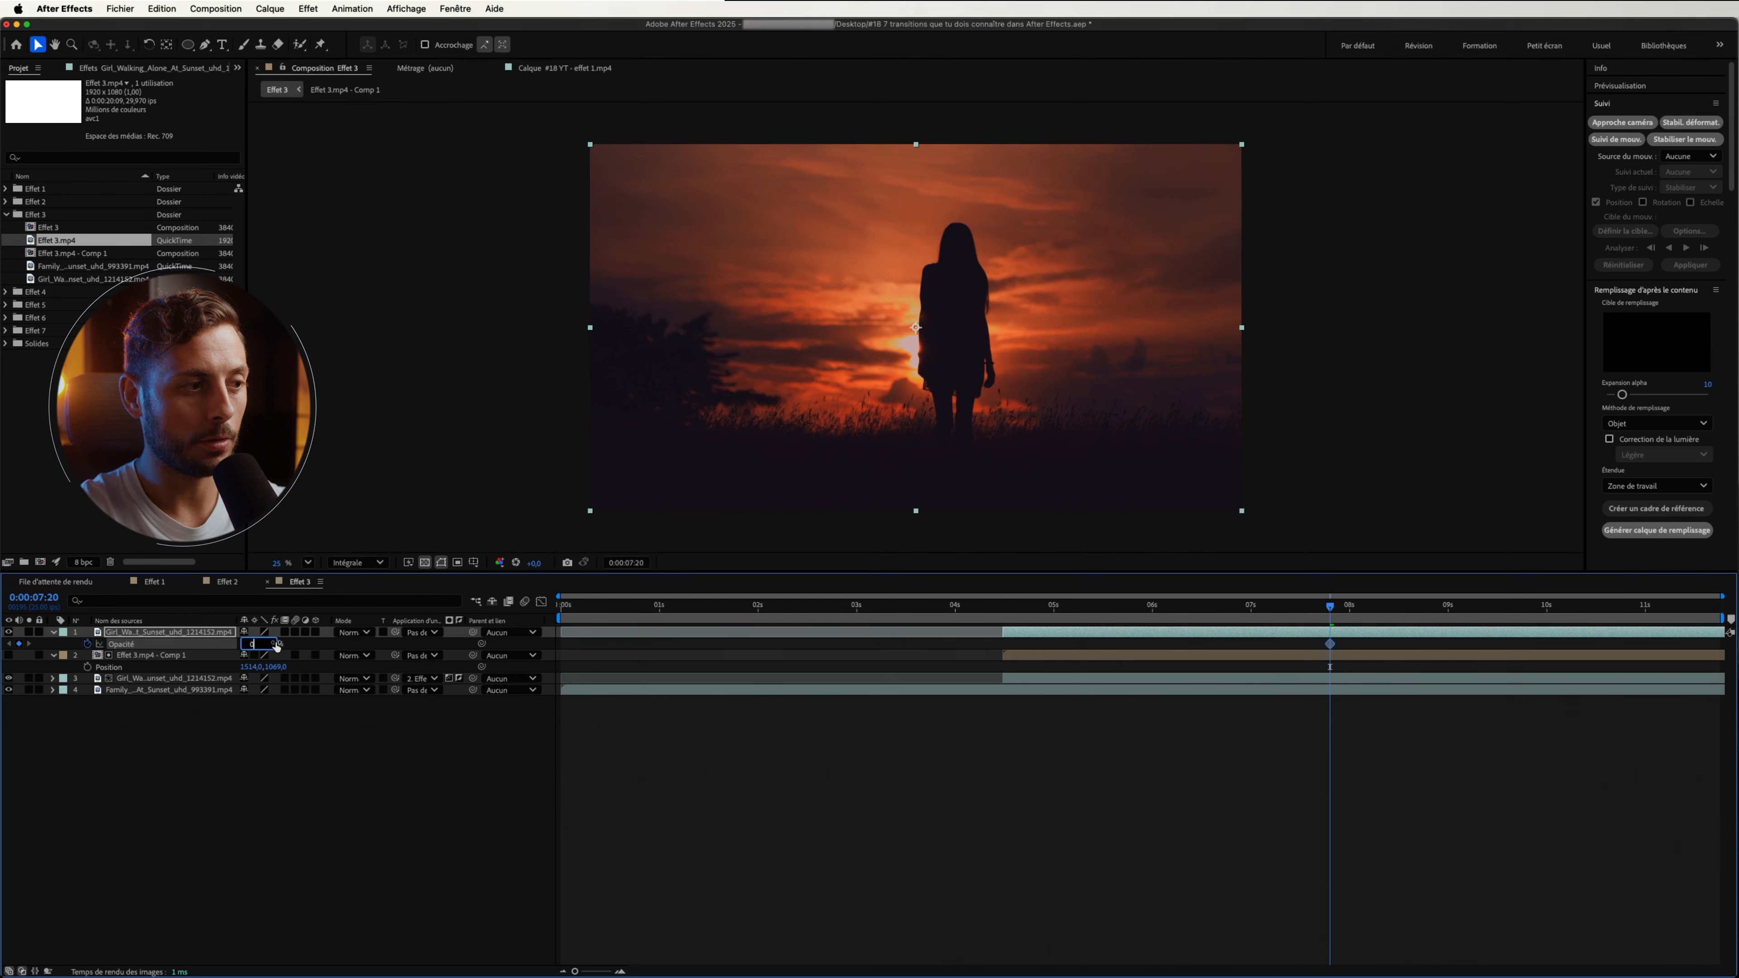
pyautogui.moveTo(1373, 607); pyautogui.dragTo(1421, 645)
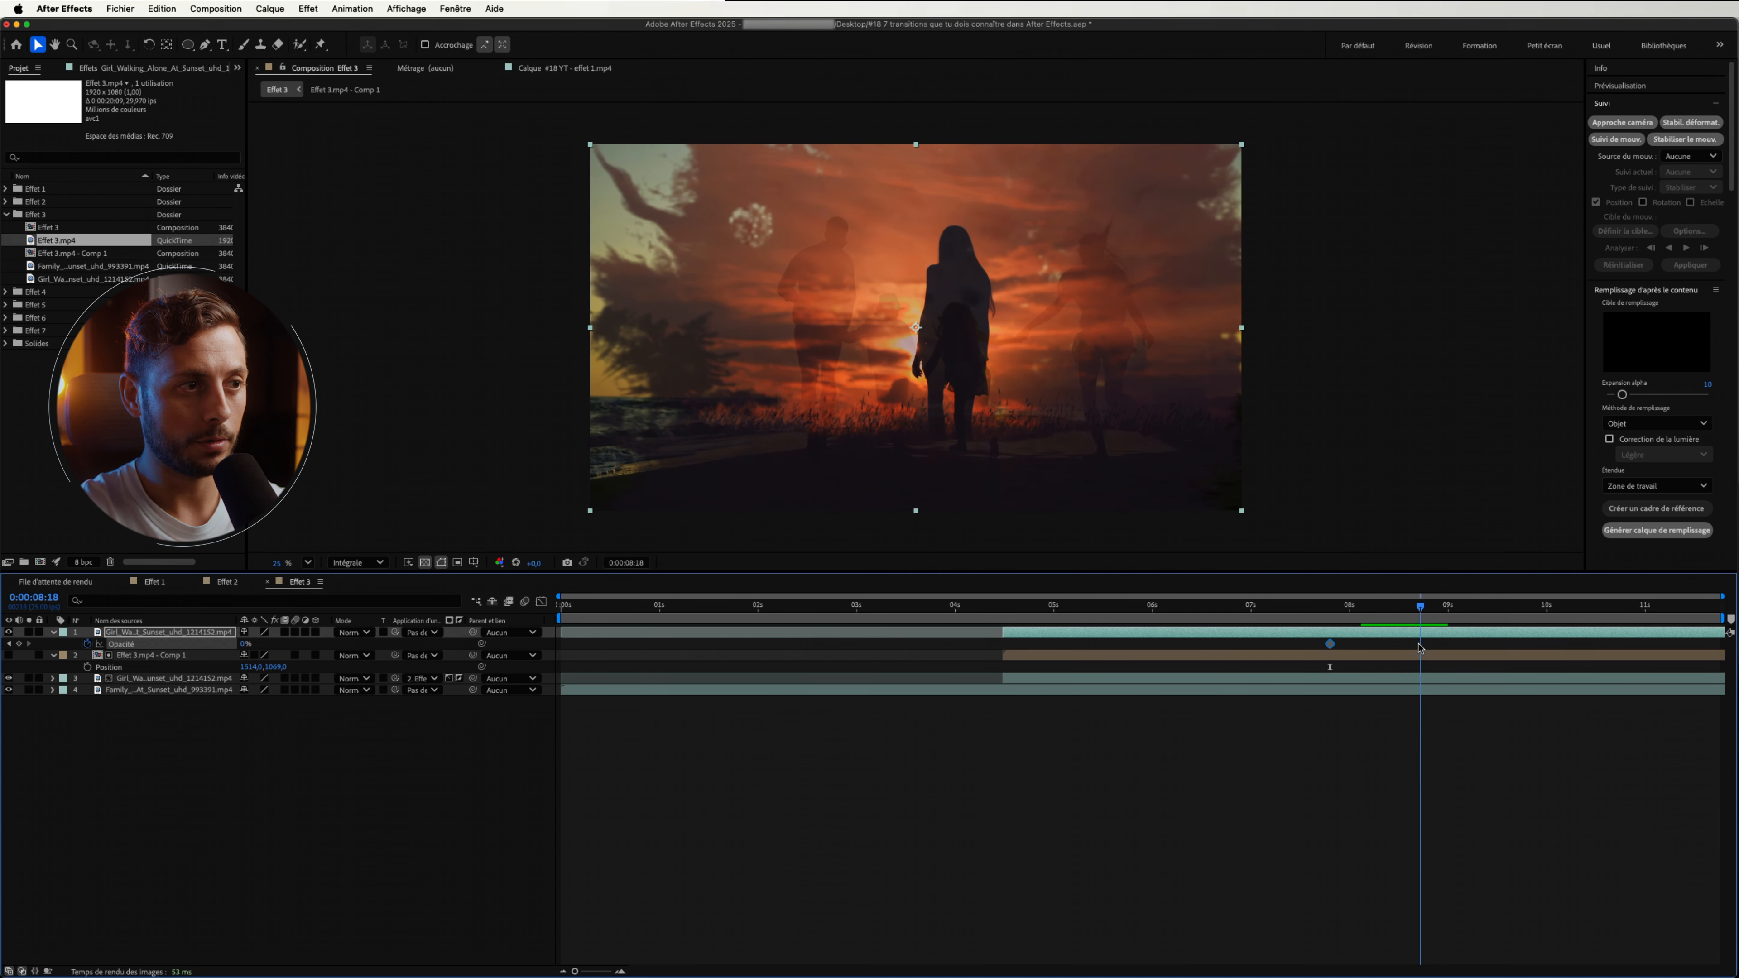
pyautogui.click(244, 644)
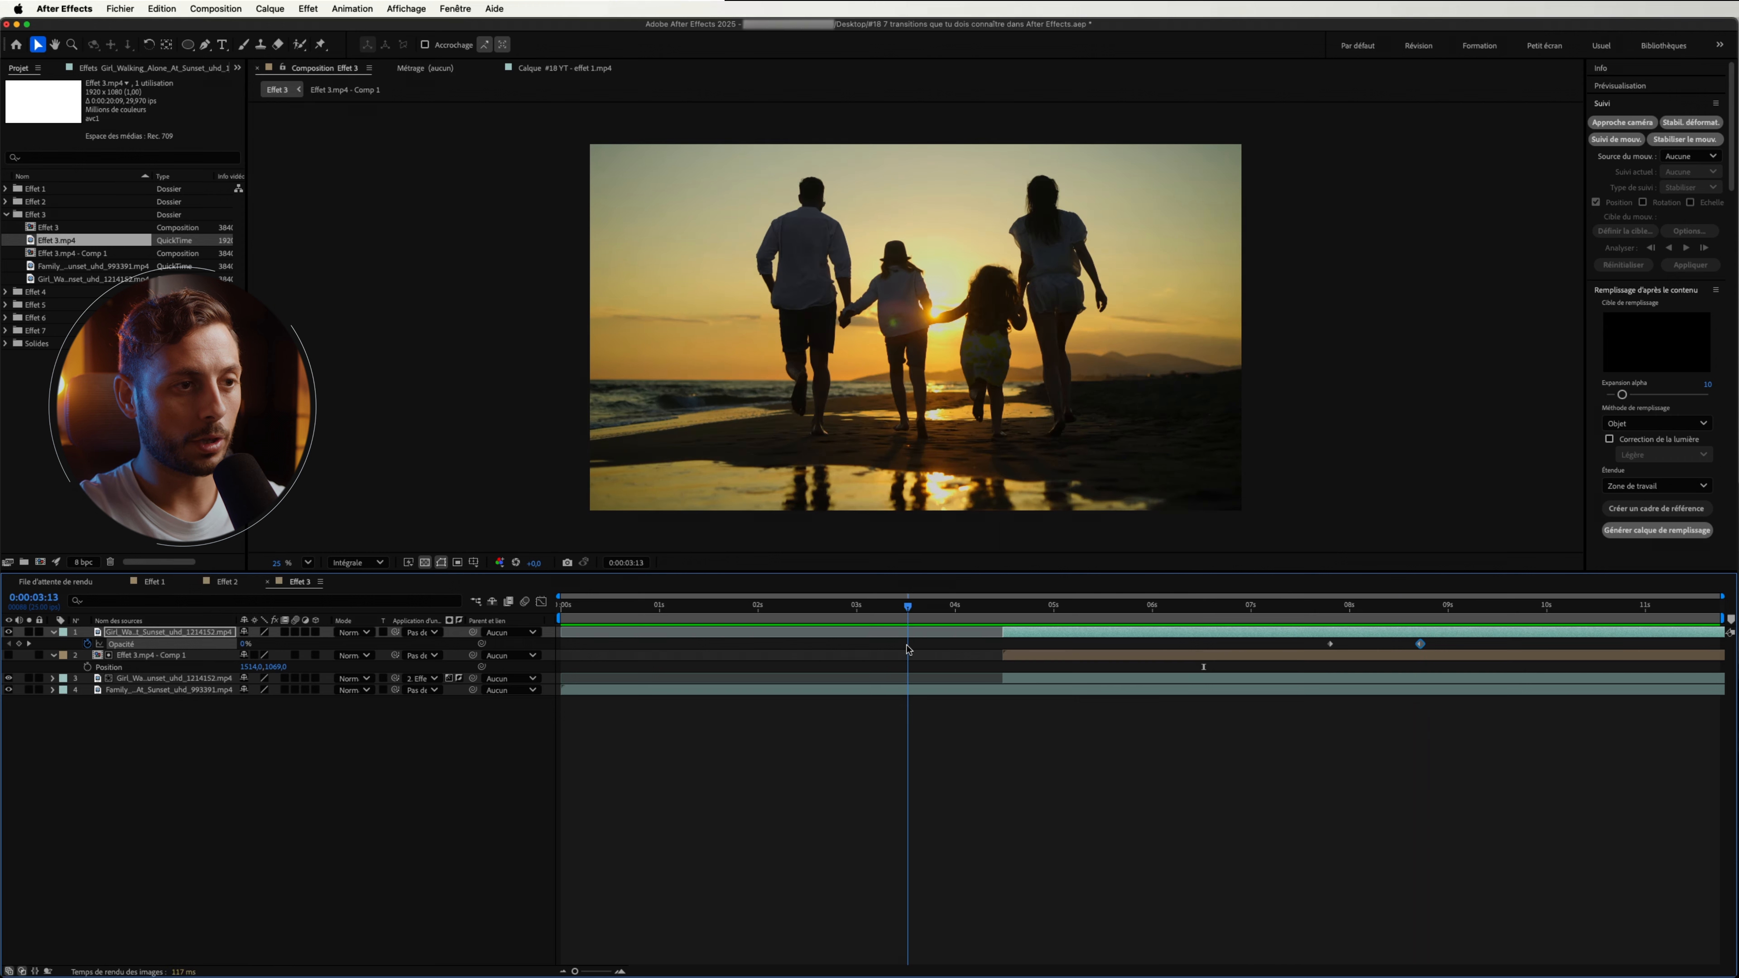
# Move both opacity keyframes earlier so the fade-in ends by 6:17, and preview the ink transition.
pyautogui.moveTo(908, 648); pyautogui.dragTo(1219, 694)
pyautogui.moveTo(1313, 639); pyautogui.dragTo(1193, 649)
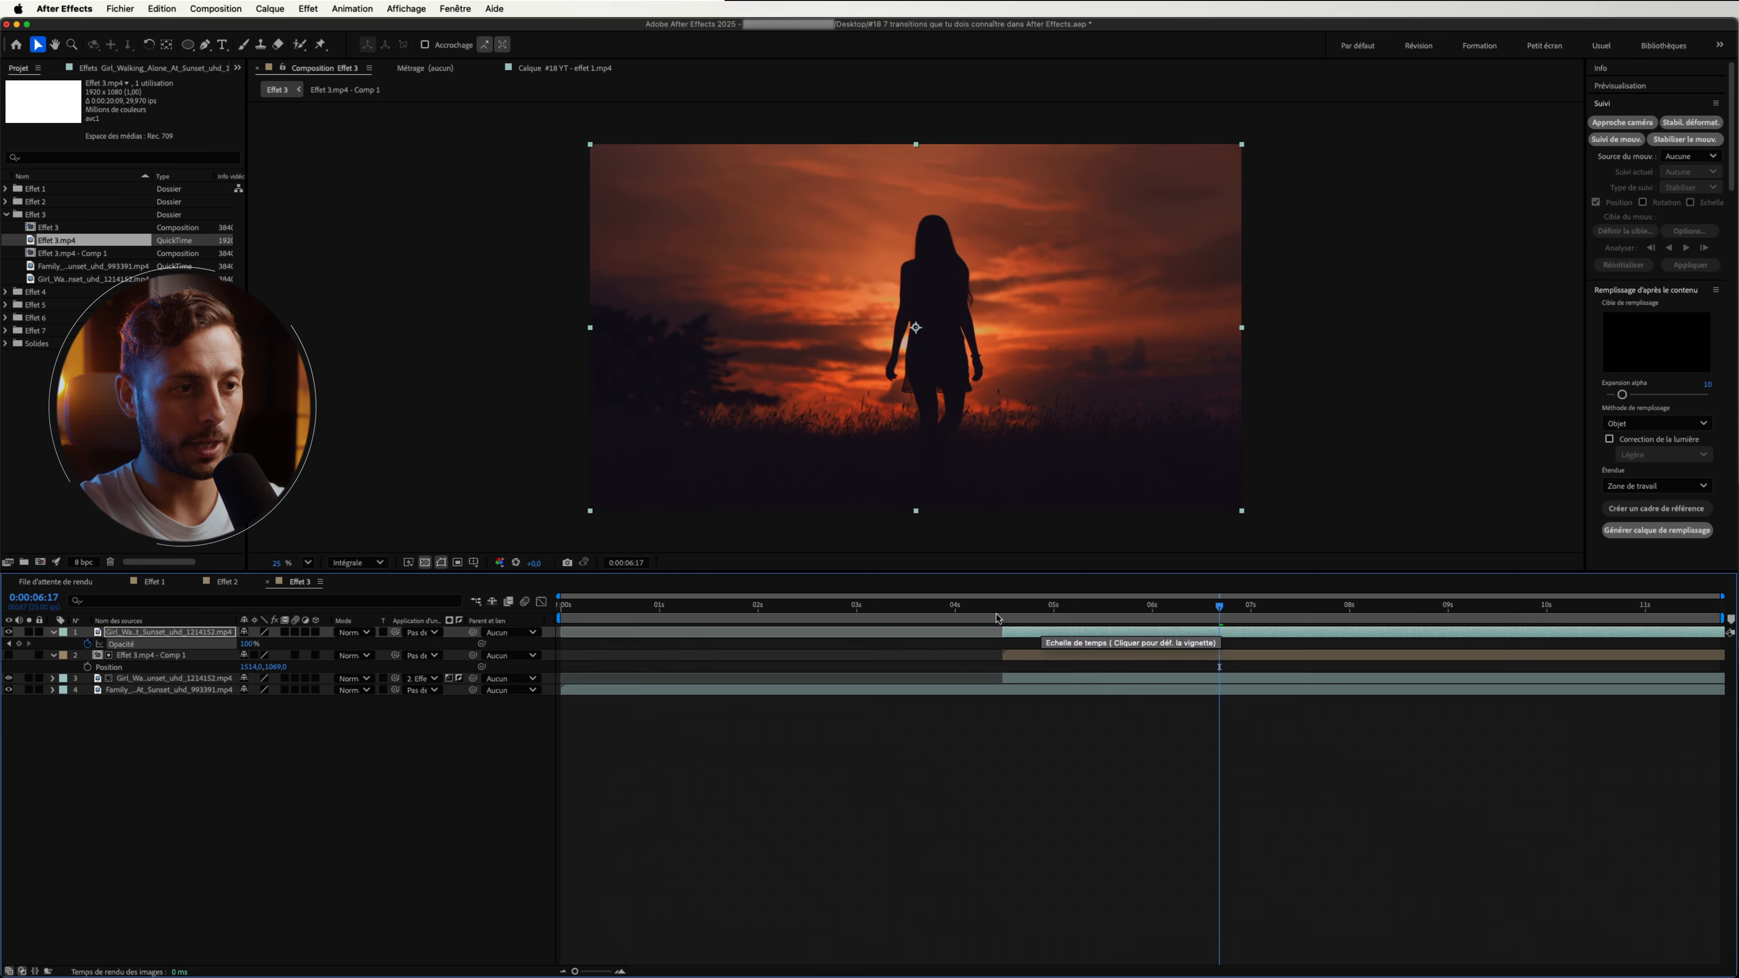
pyautogui.click(957, 610)
pyautogui.moveTo(957, 612); pyautogui.dragTo(951, 612)
pyautogui.press('space')
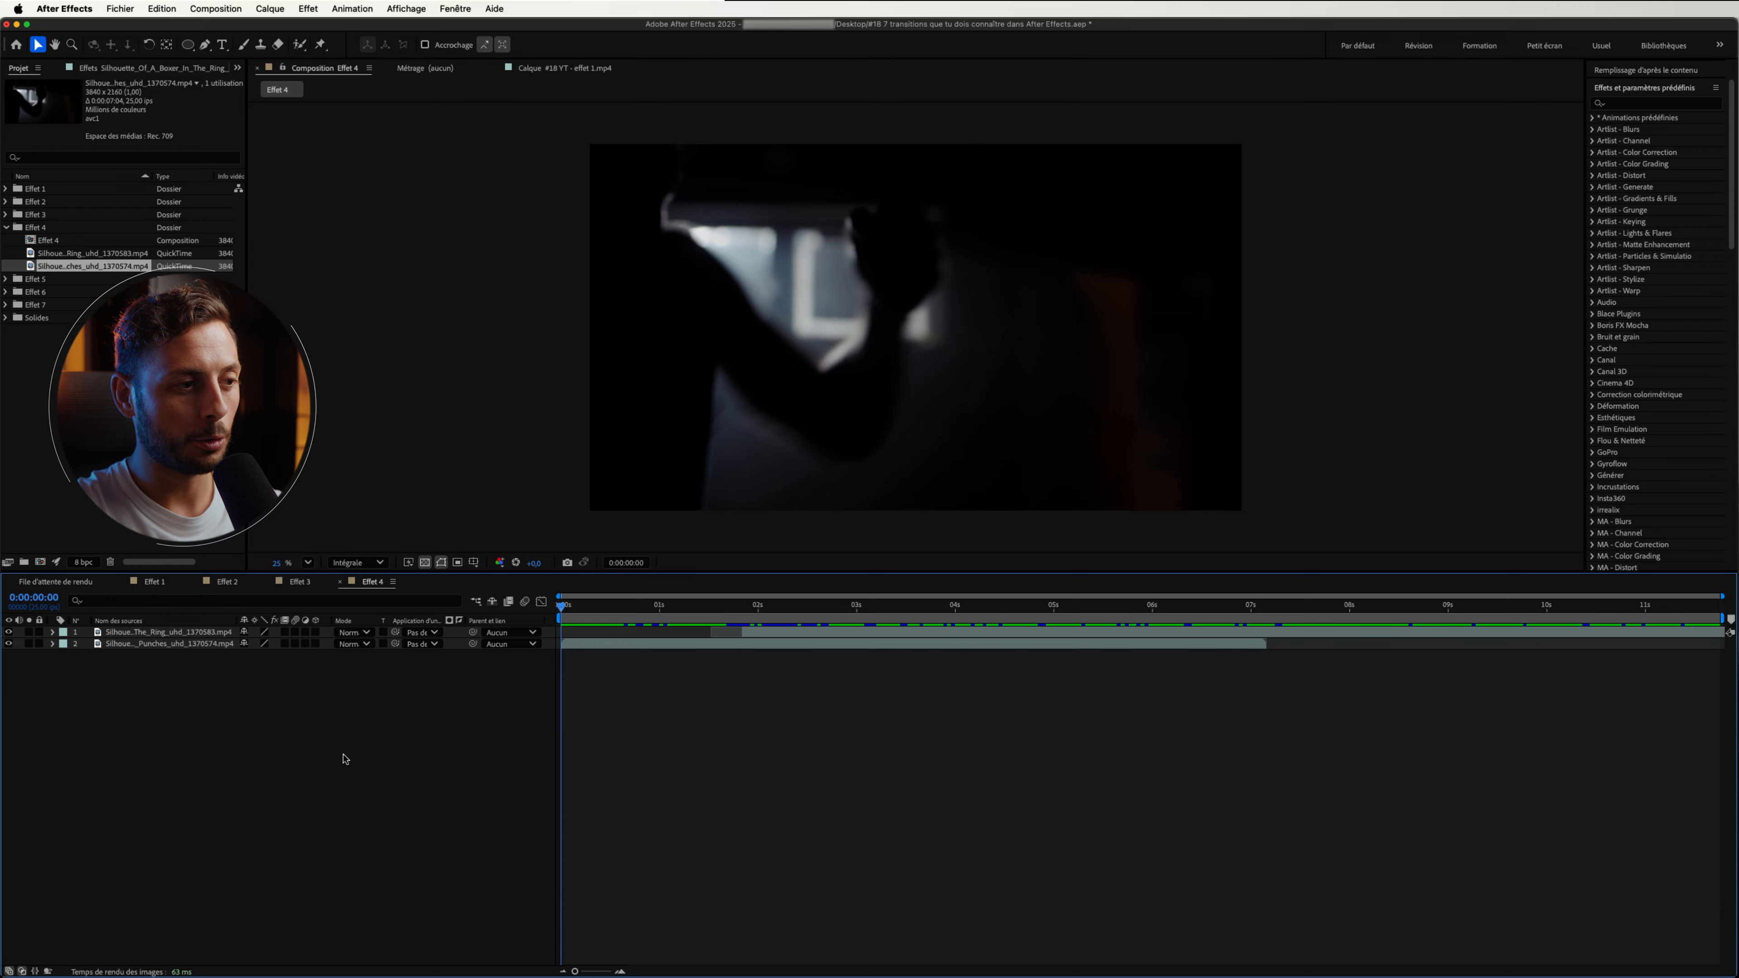
# Add an adjustment layer above the two boxer clips in Effet 4 and apply the Flou encadré accéléré effect to it.
pyautogui.rightClick(277, 712)
pyautogui.moveTo(410, 726)
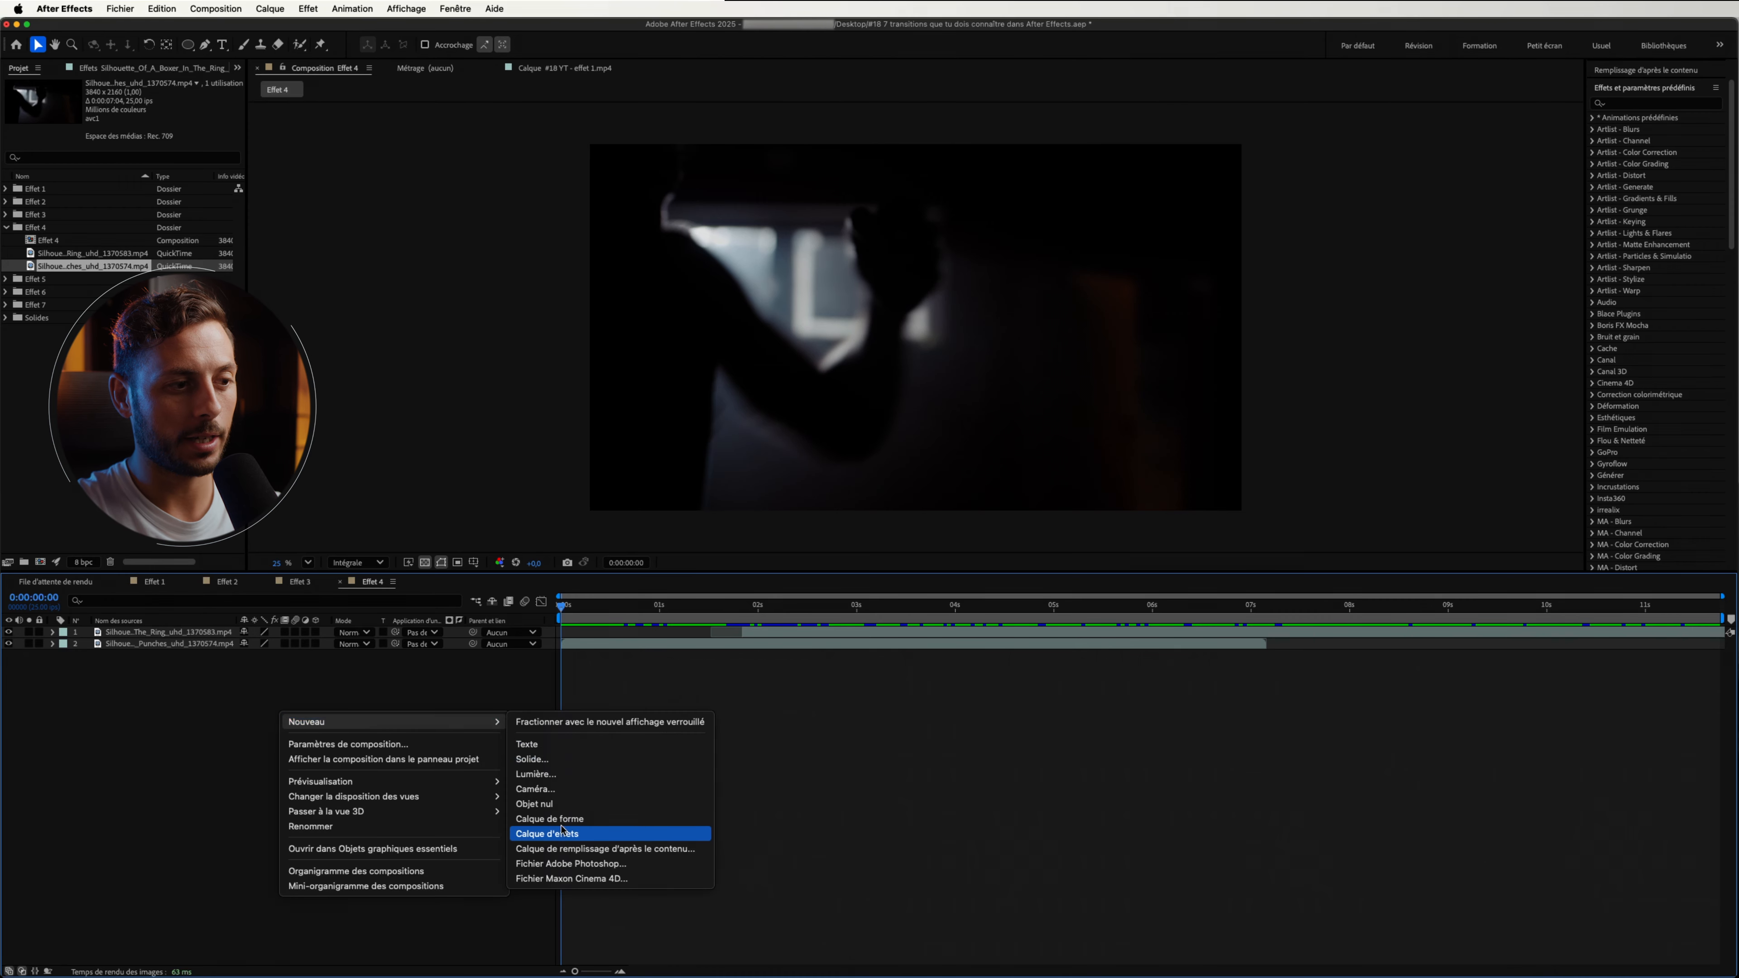
pyautogui.click(560, 837)
pyautogui.click(1657, 103)
pyautogui.write('flo')
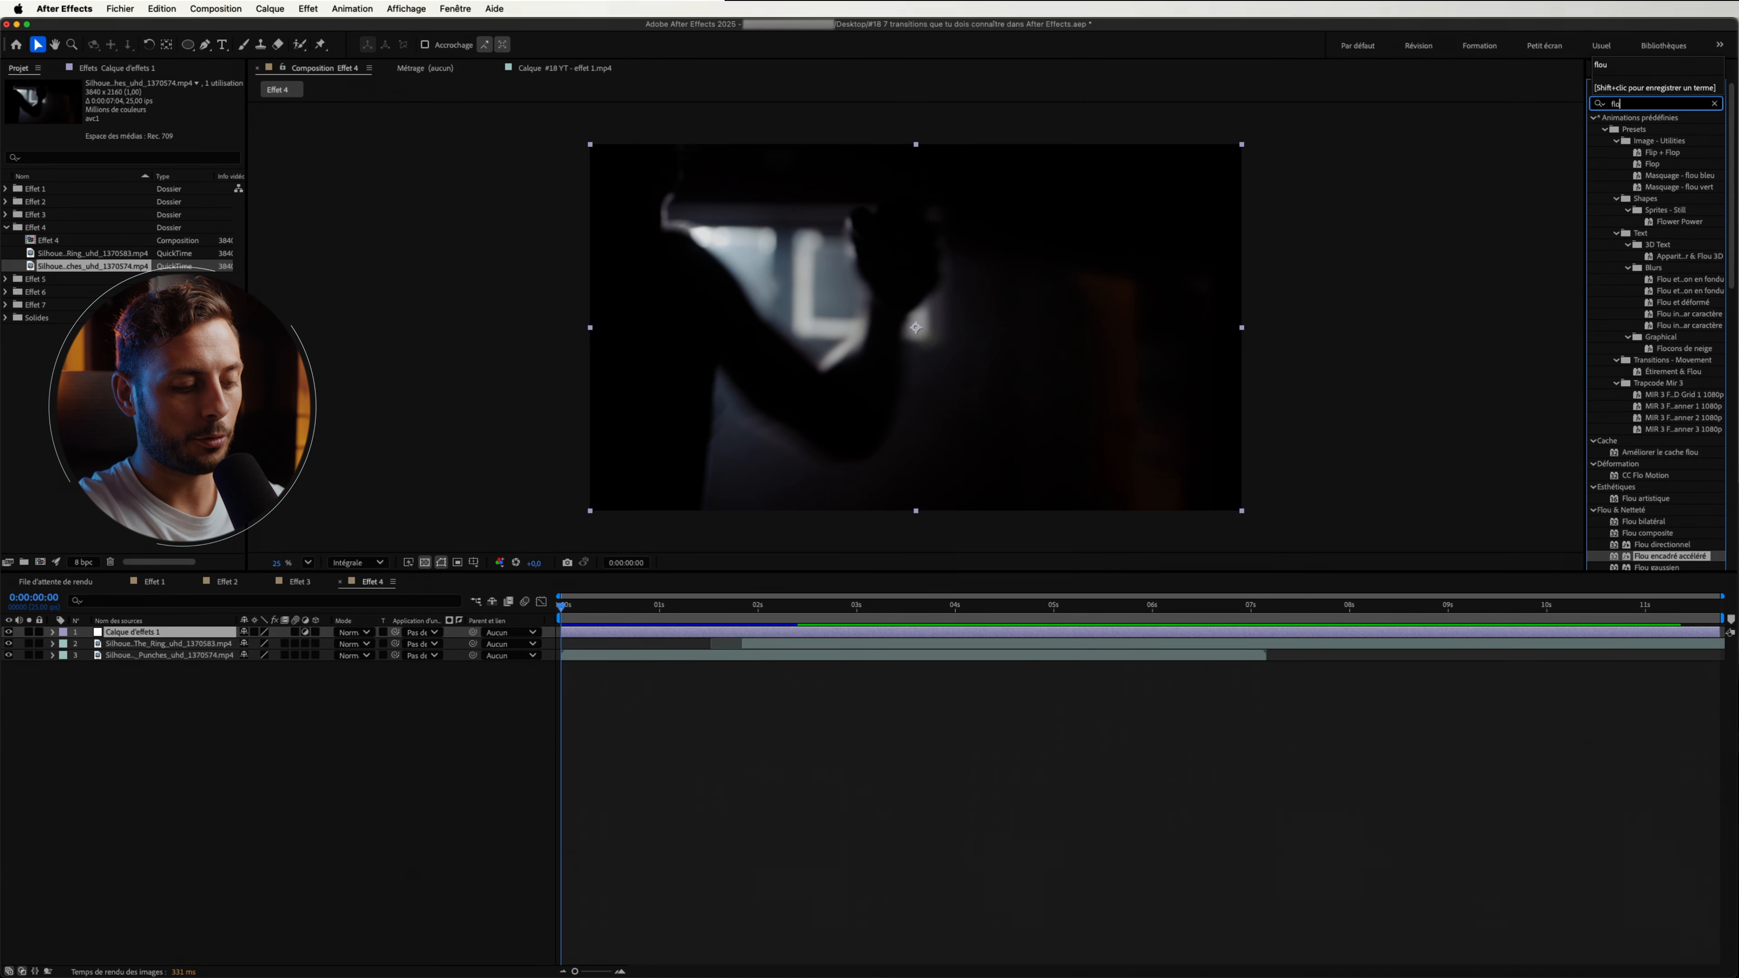
pyautogui.write('u encadré')
pyautogui.moveTo(1647, 128); pyautogui.dragTo(172, 641)
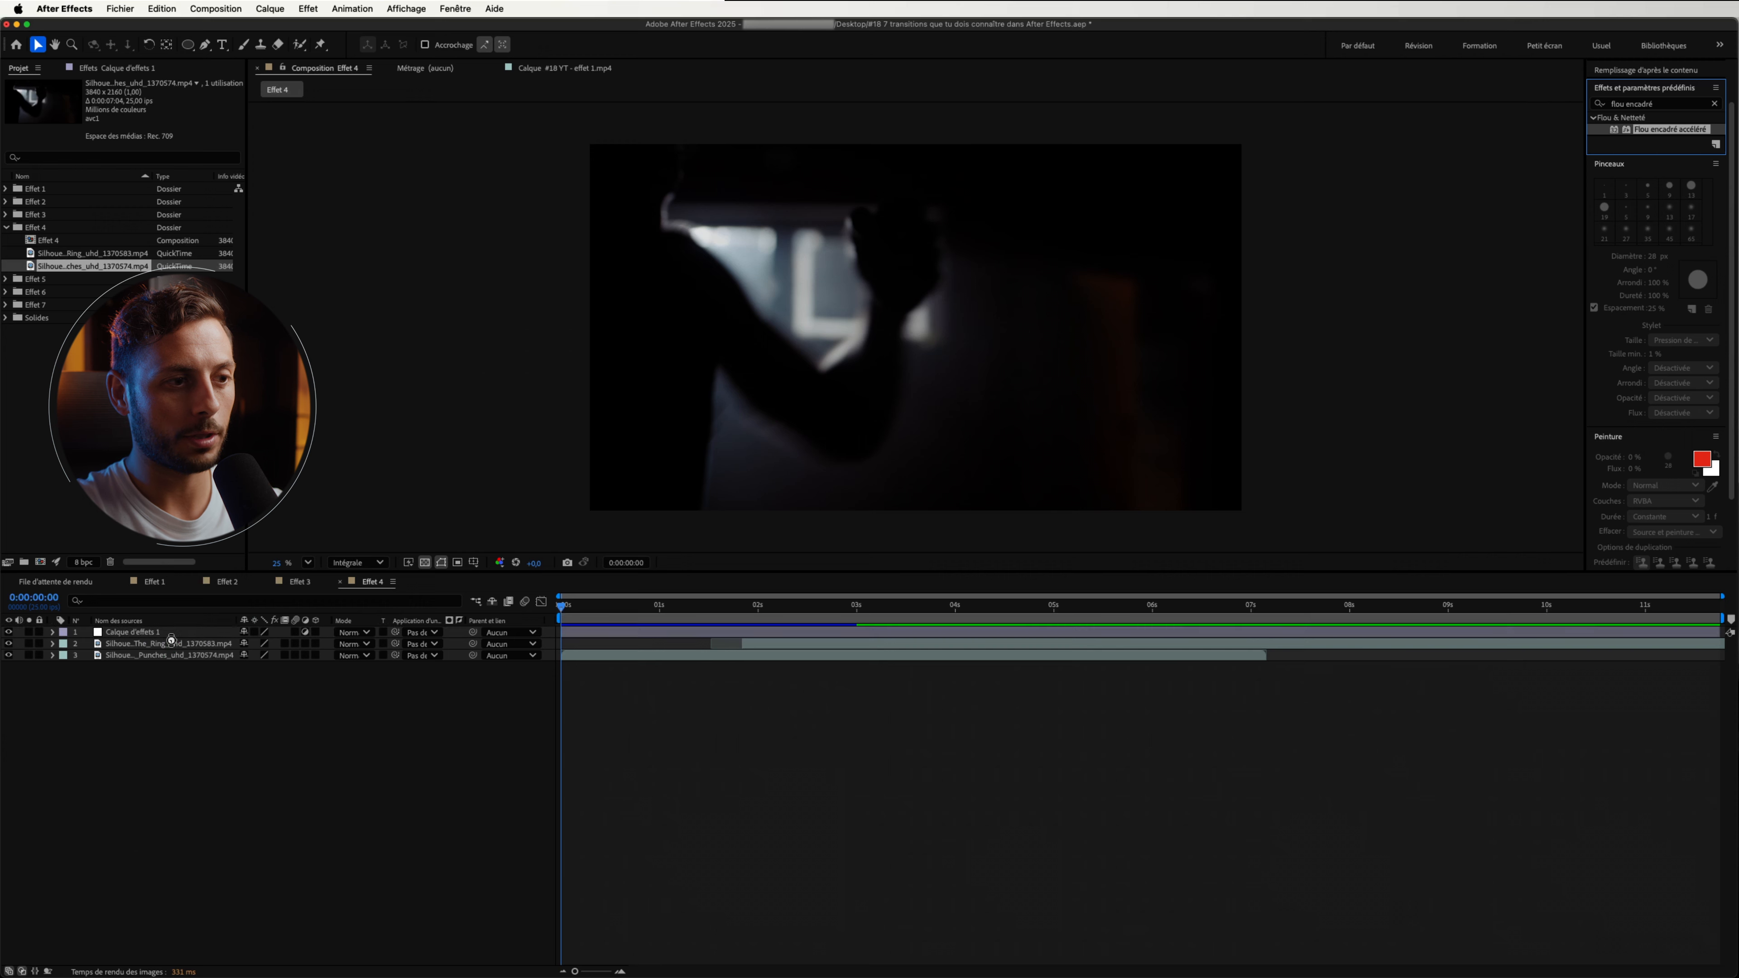
# Keyframe the adjustment layer's blur radius from 0 at 1:12 to about 83 at 1:15.
pyautogui.moveTo(678, 606); pyautogui.dragTo(707, 645)
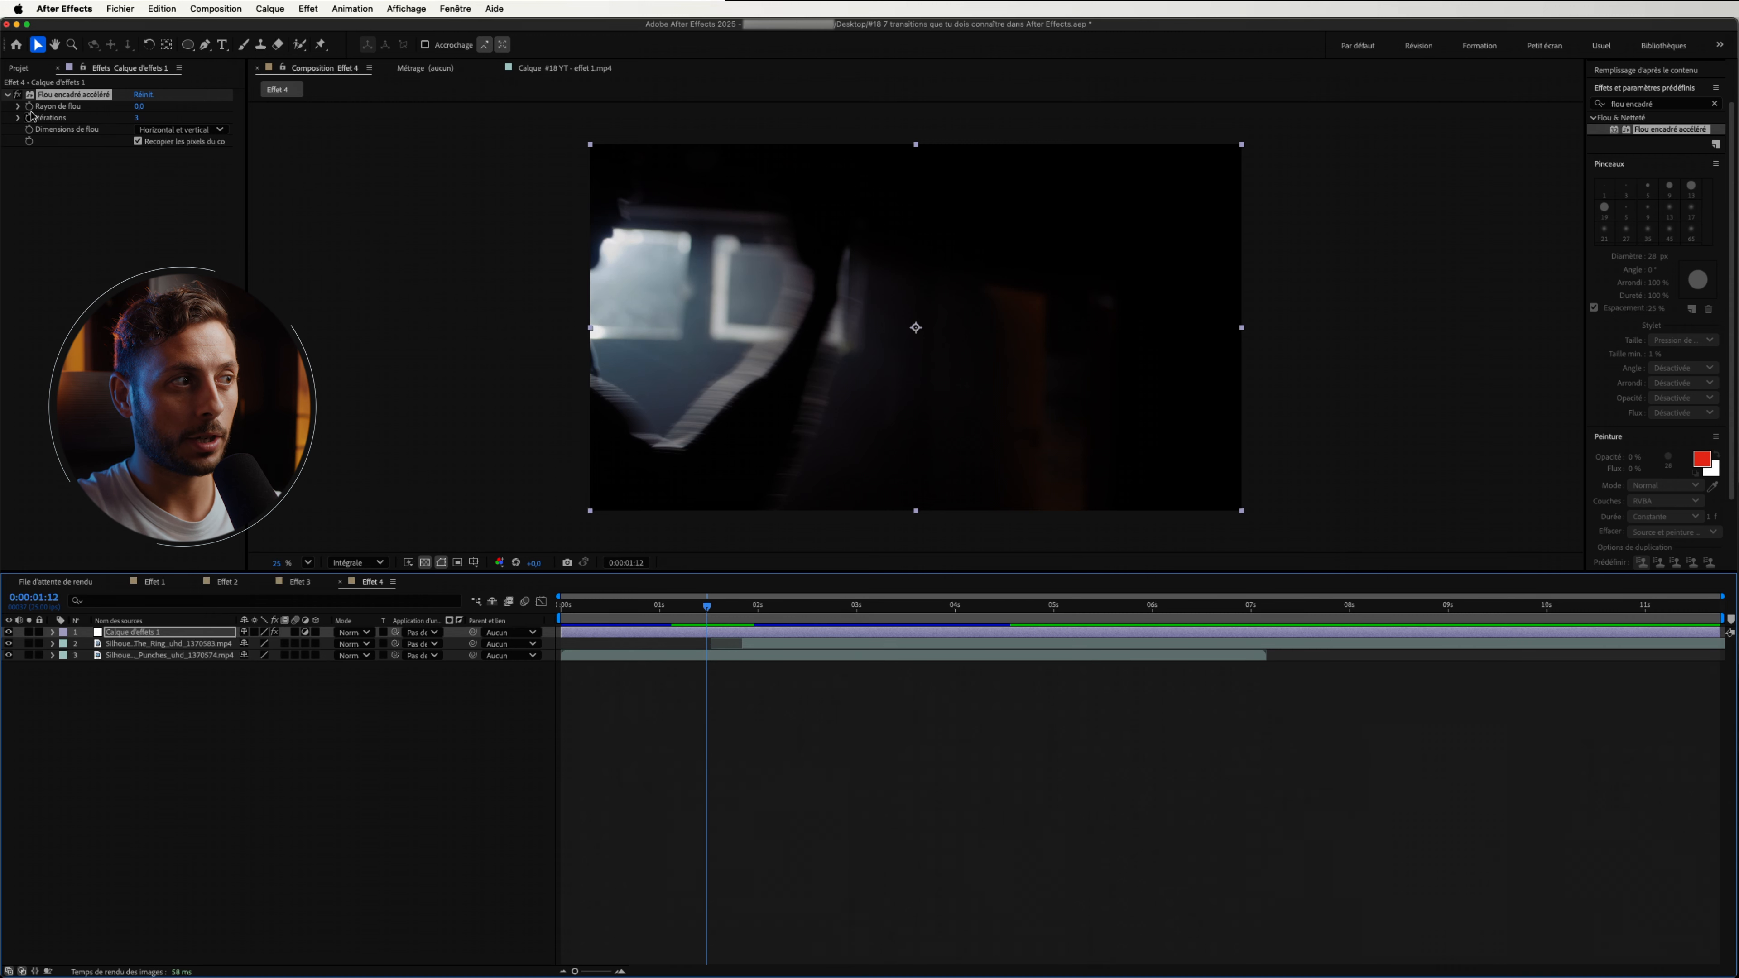
pyautogui.press('u')
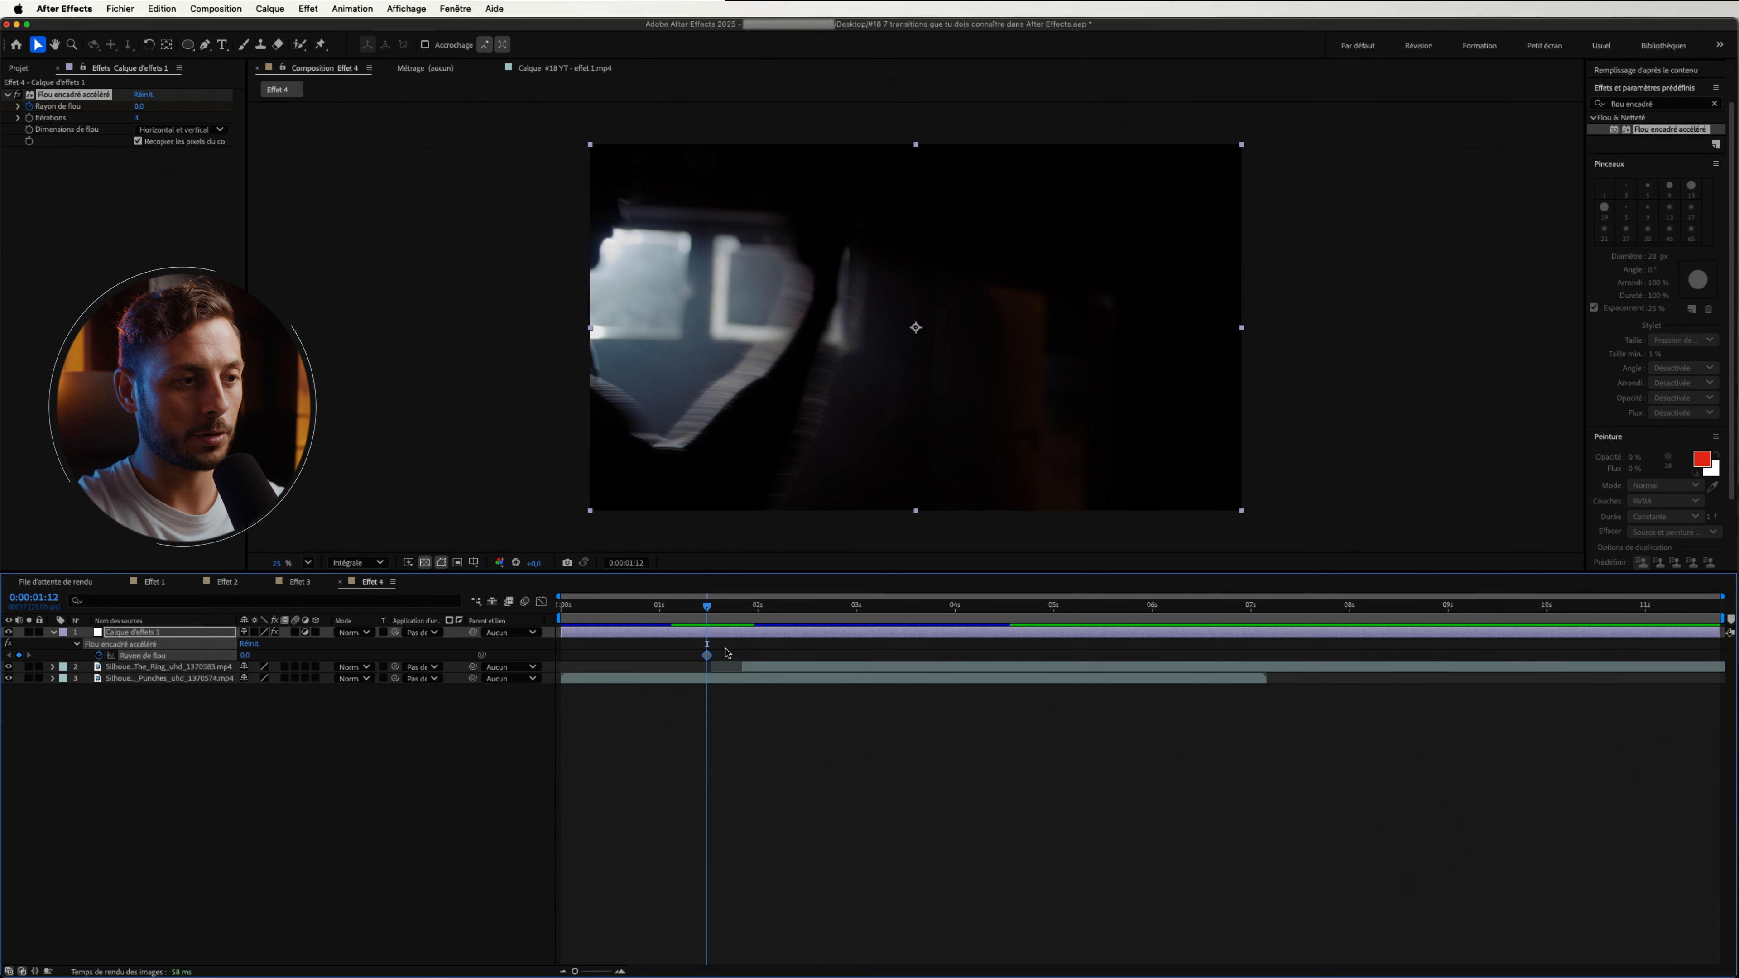
pyautogui.press('pagedown')
pyautogui.press('pagedown')
pyautogui.press('pagedown')
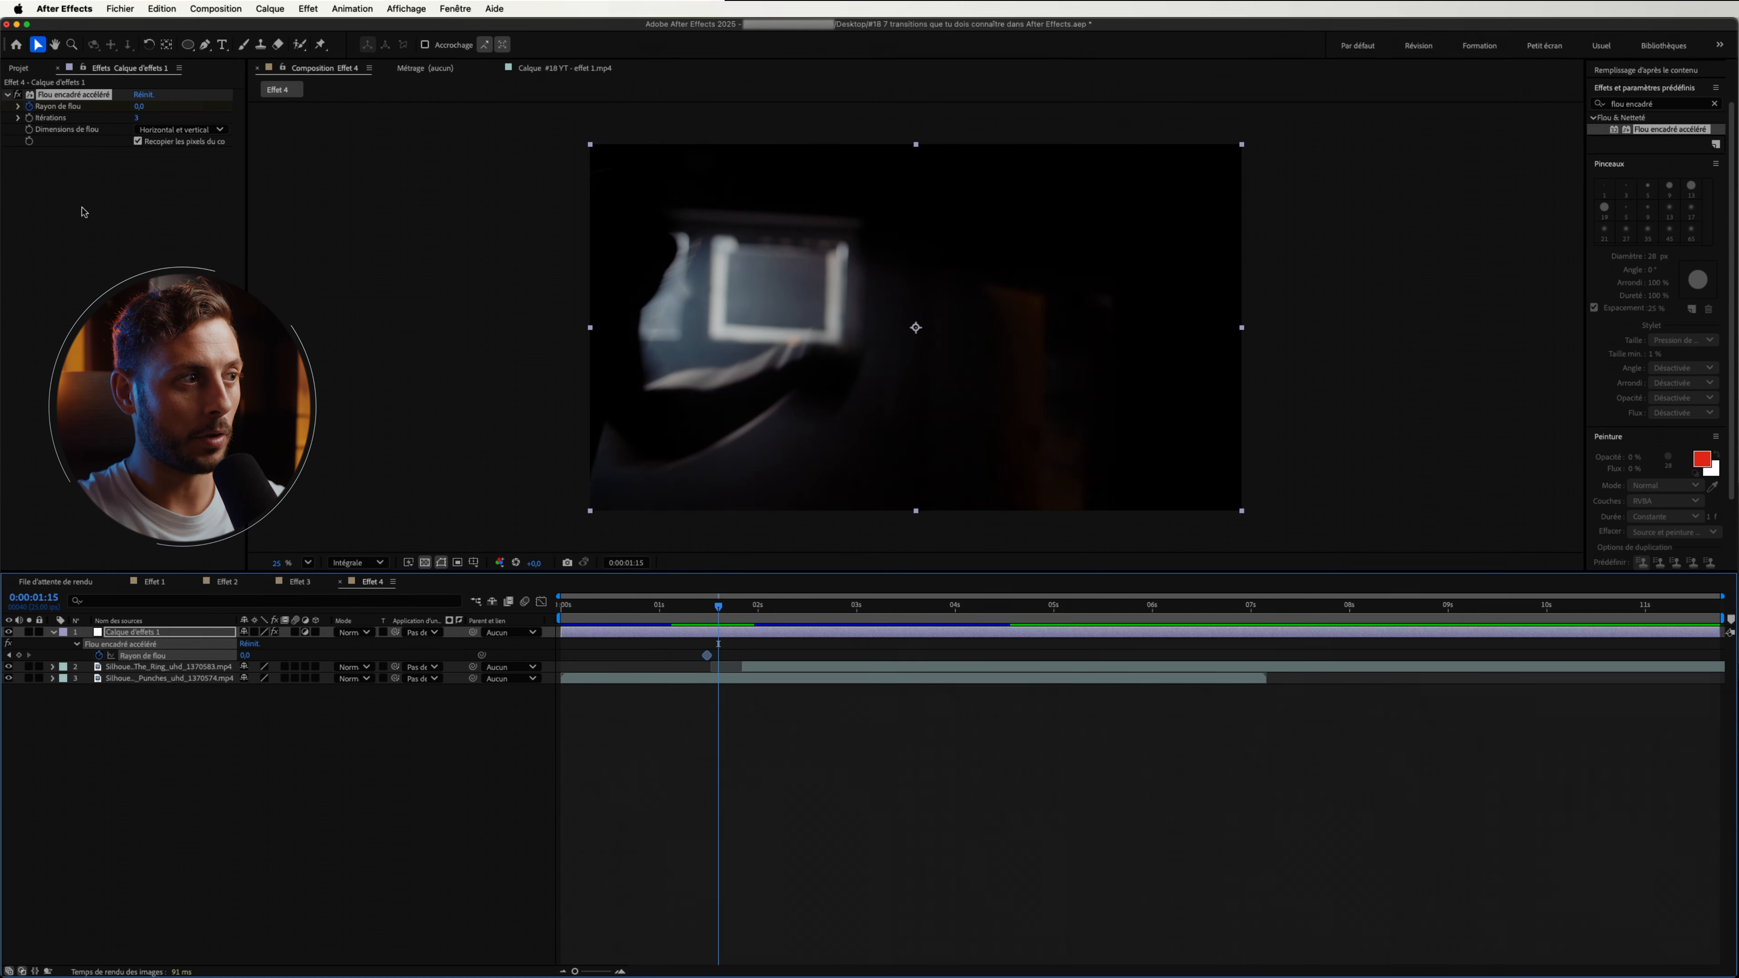
pyautogui.moveTo(138, 108); pyautogui.dragTo(204, 115)
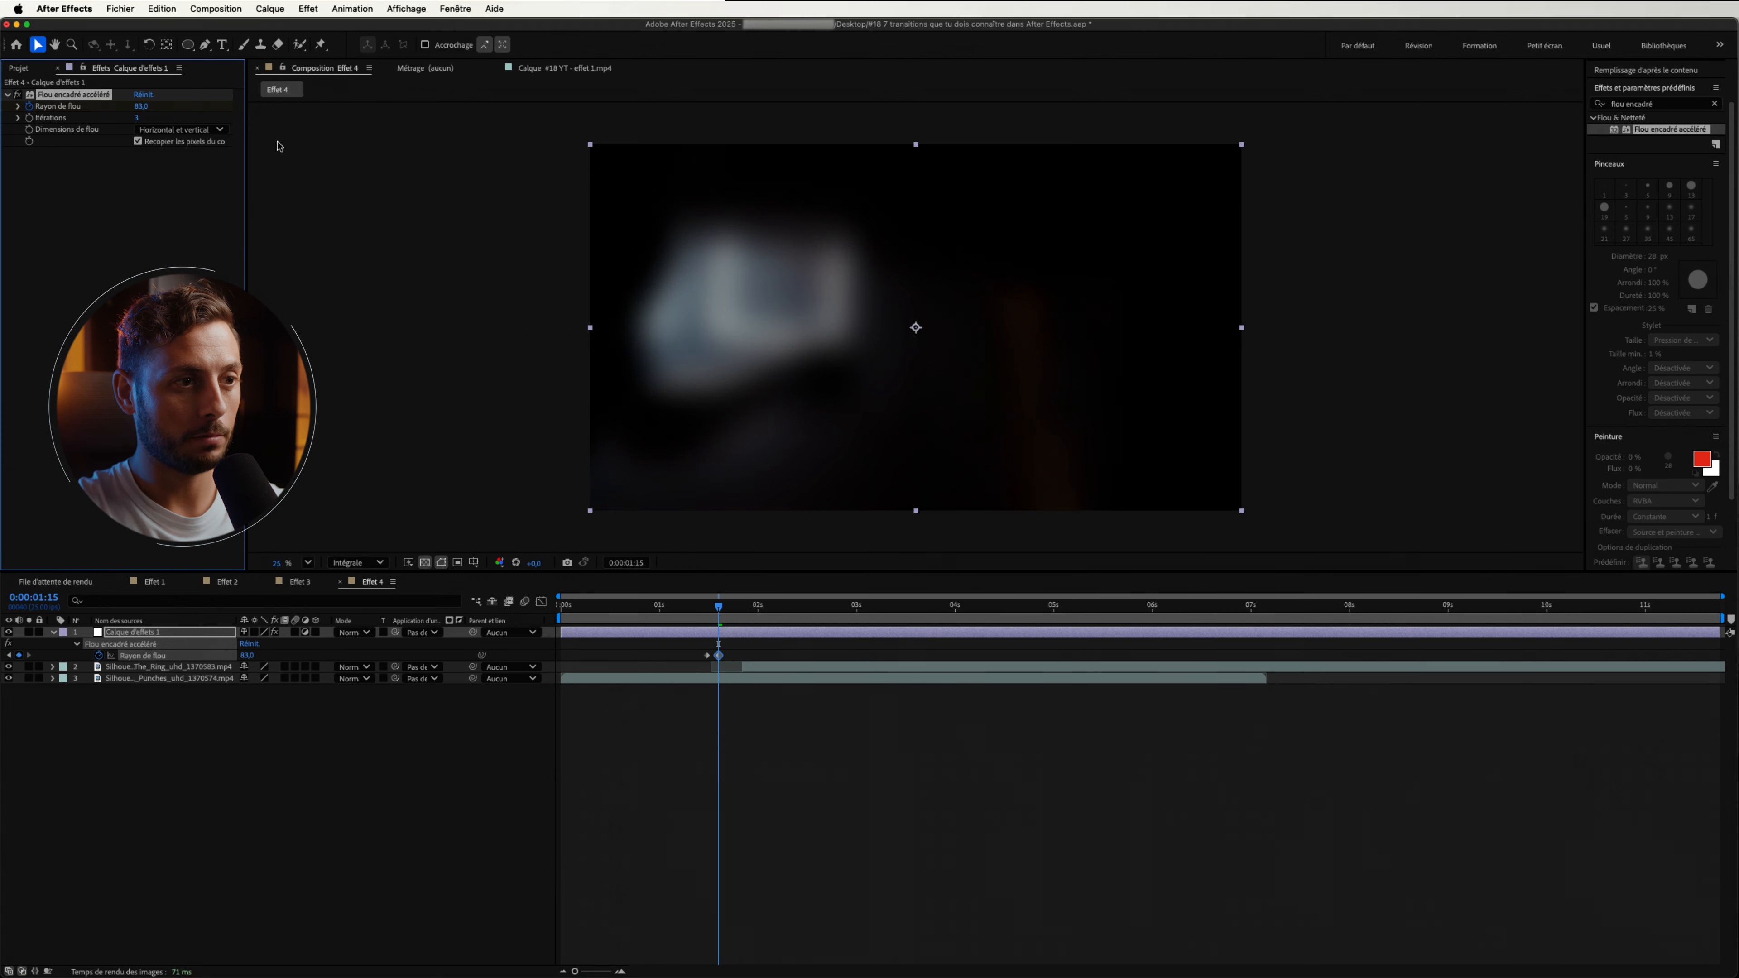
# Copy both blur radius keyframes and paste them starting at 1:18.
pyautogui.click(701, 656)
pyautogui.moveTo(699, 655); pyautogui.dragTo(737, 663)
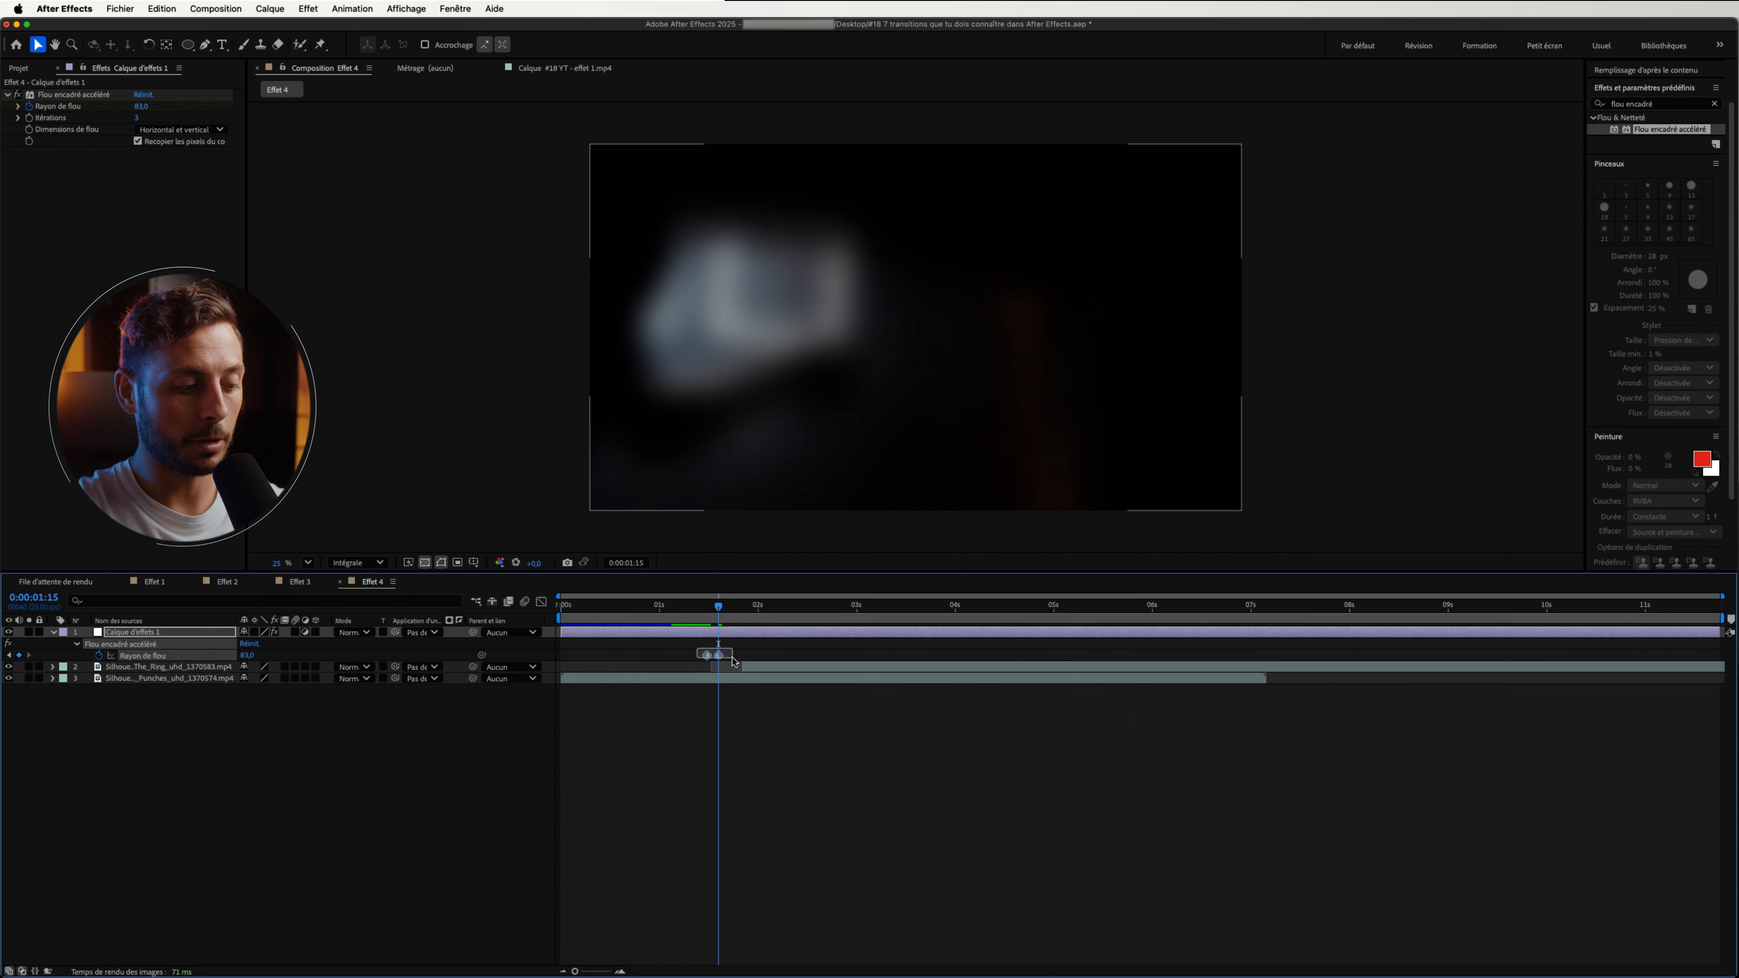
pyautogui.press('pagedown')
pyautogui.press('pagedown')
pyautogui.press('pagedown')
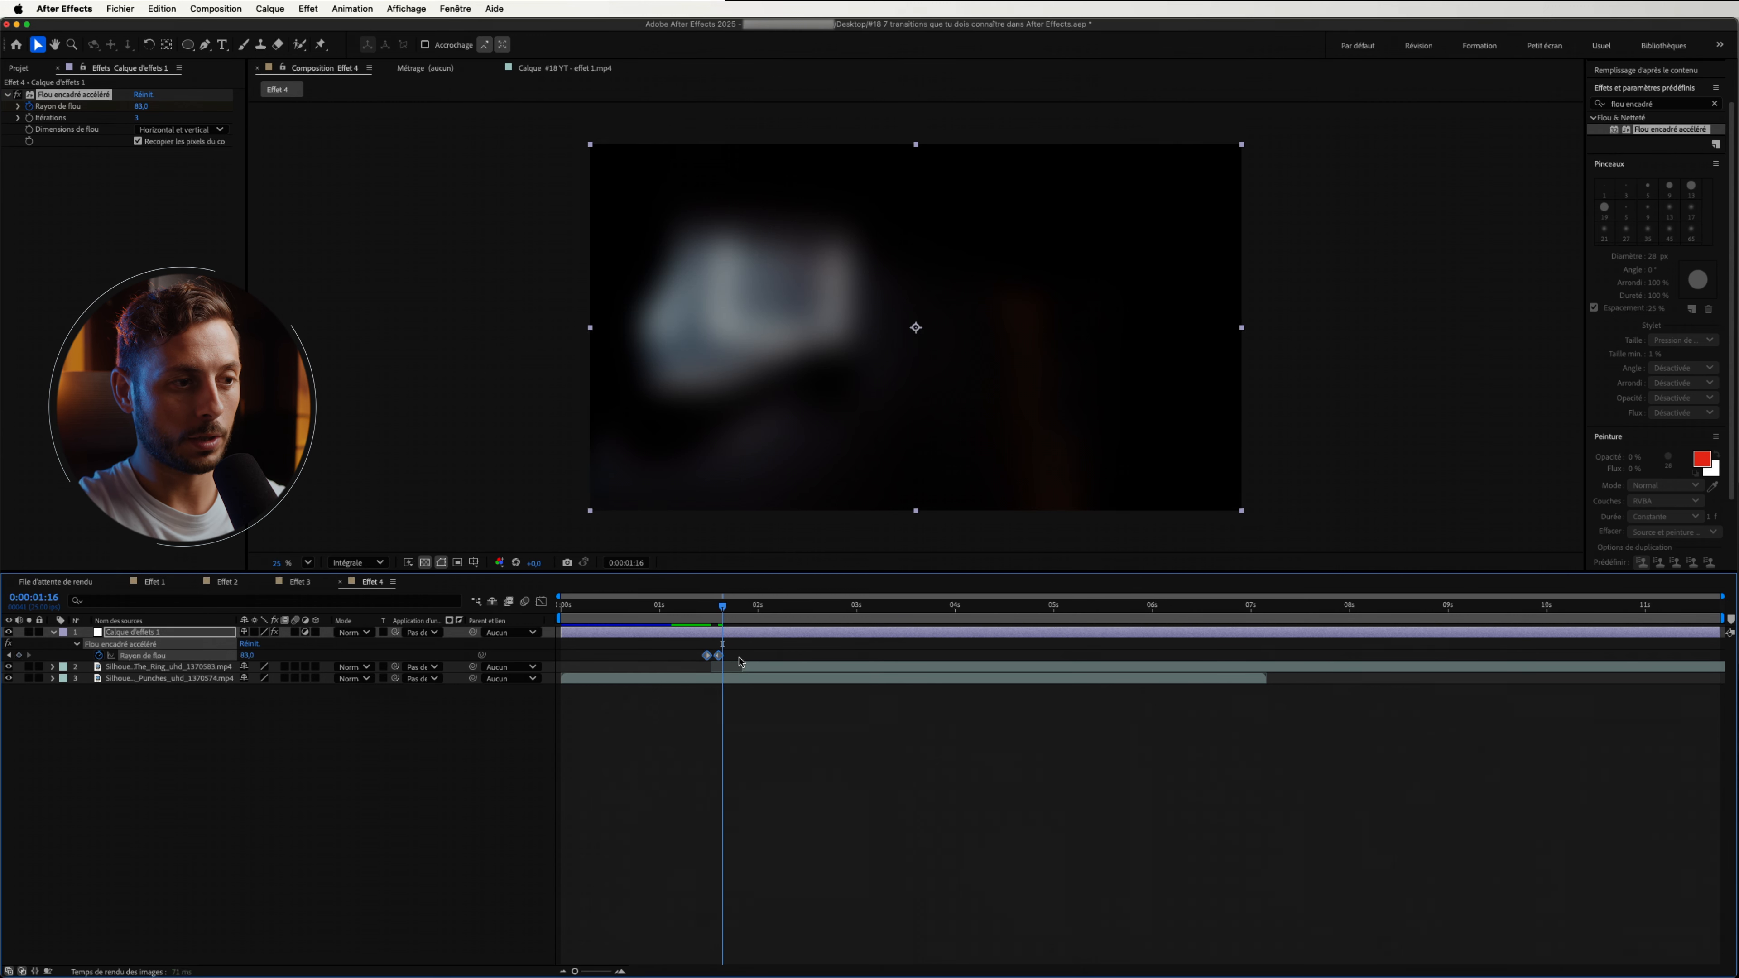
pyautogui.press('super+v')
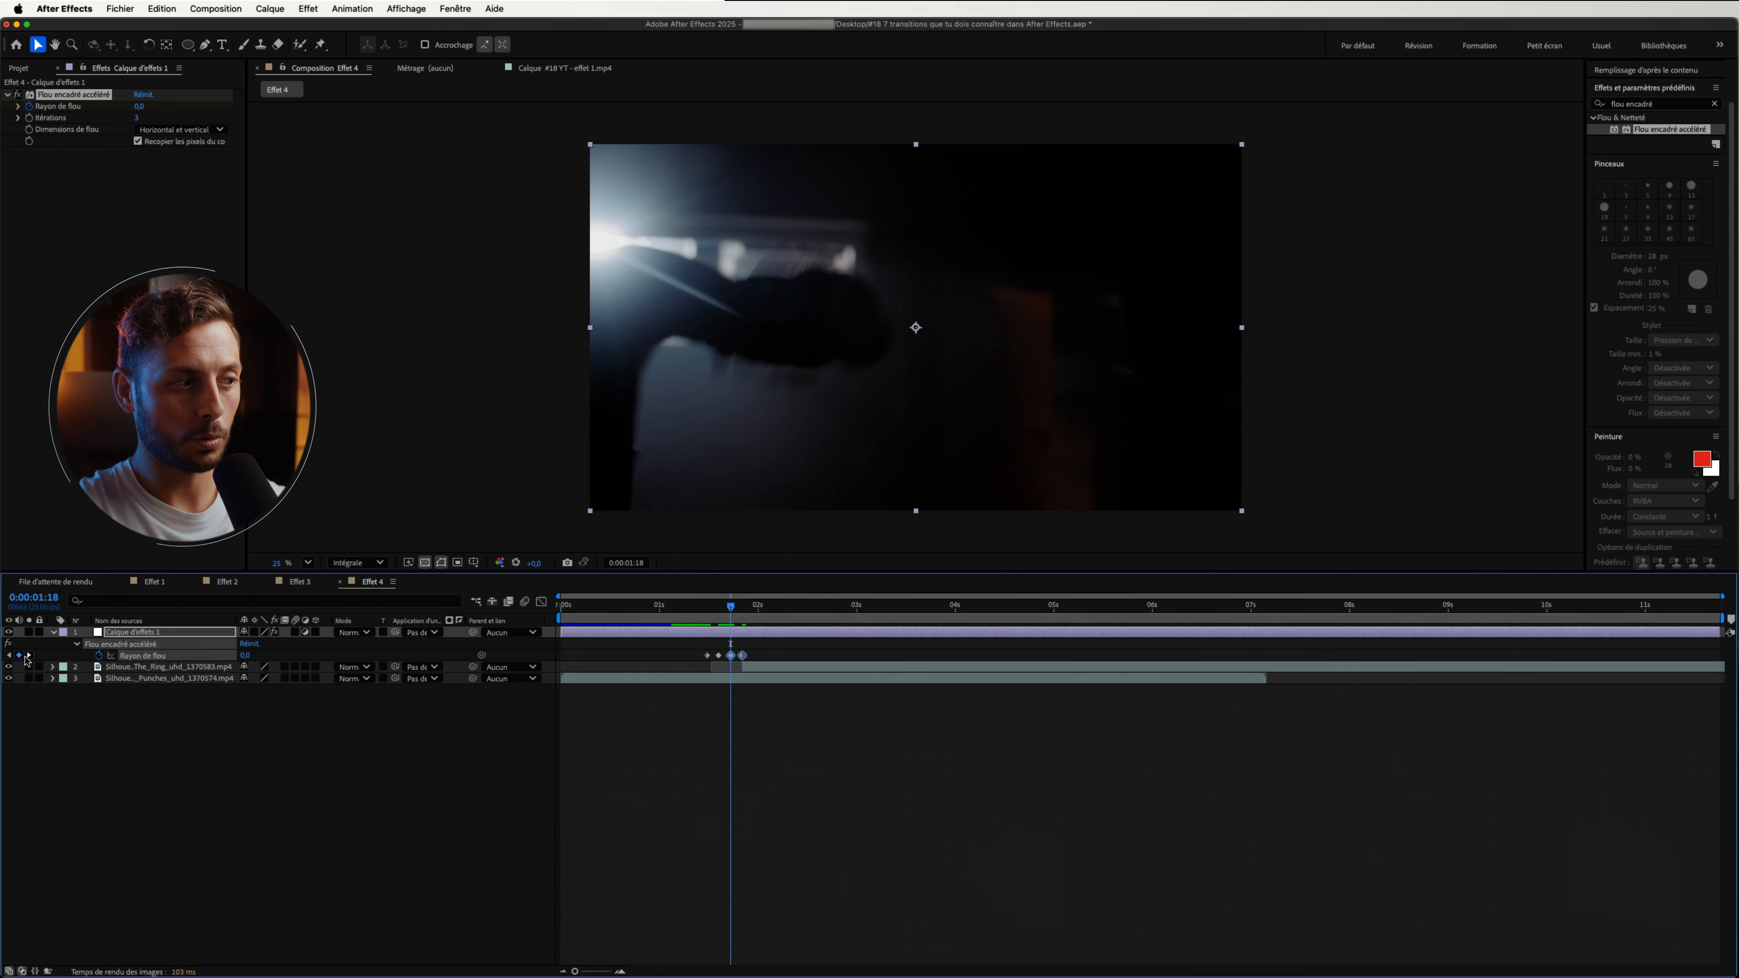
# Paste the blur keyframe pair once more three frames after the keyframe at 1:21, and preview the pulsing blur from 1:11.
pyautogui.click(28, 656)
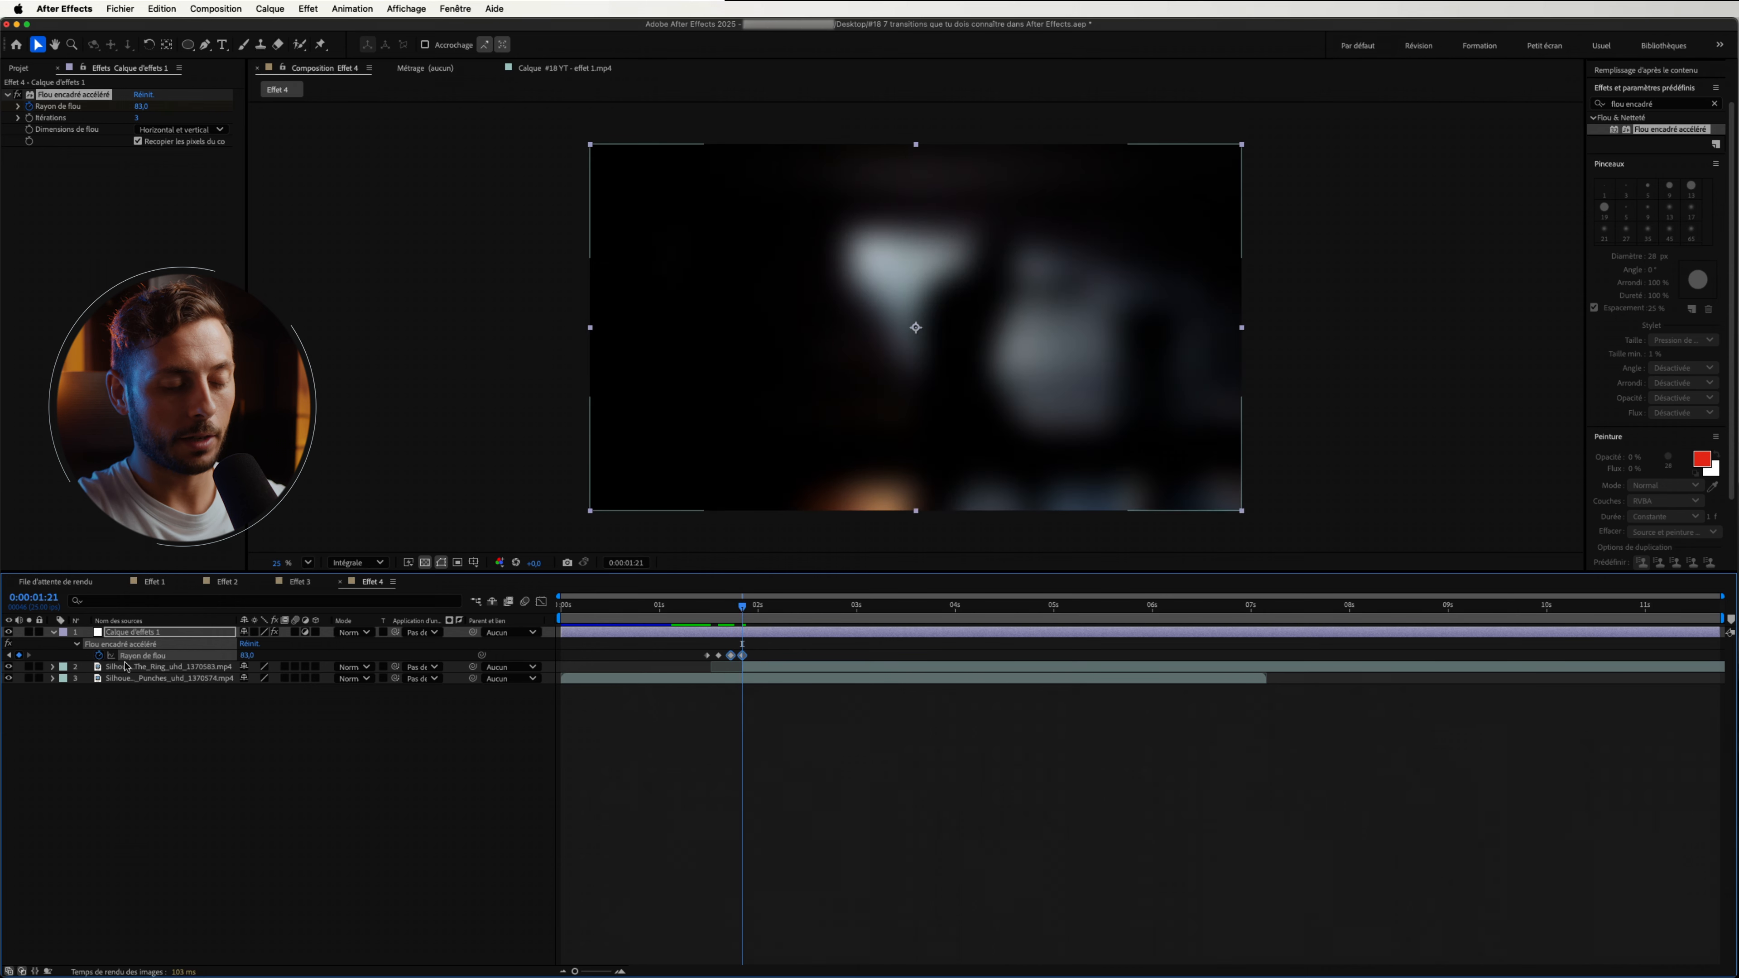
pyautogui.press('pagedown')
pyautogui.press('pagedown')
pyautogui.press('pagedown')
pyautogui.press('super+v')
pyautogui.press('pagedown')
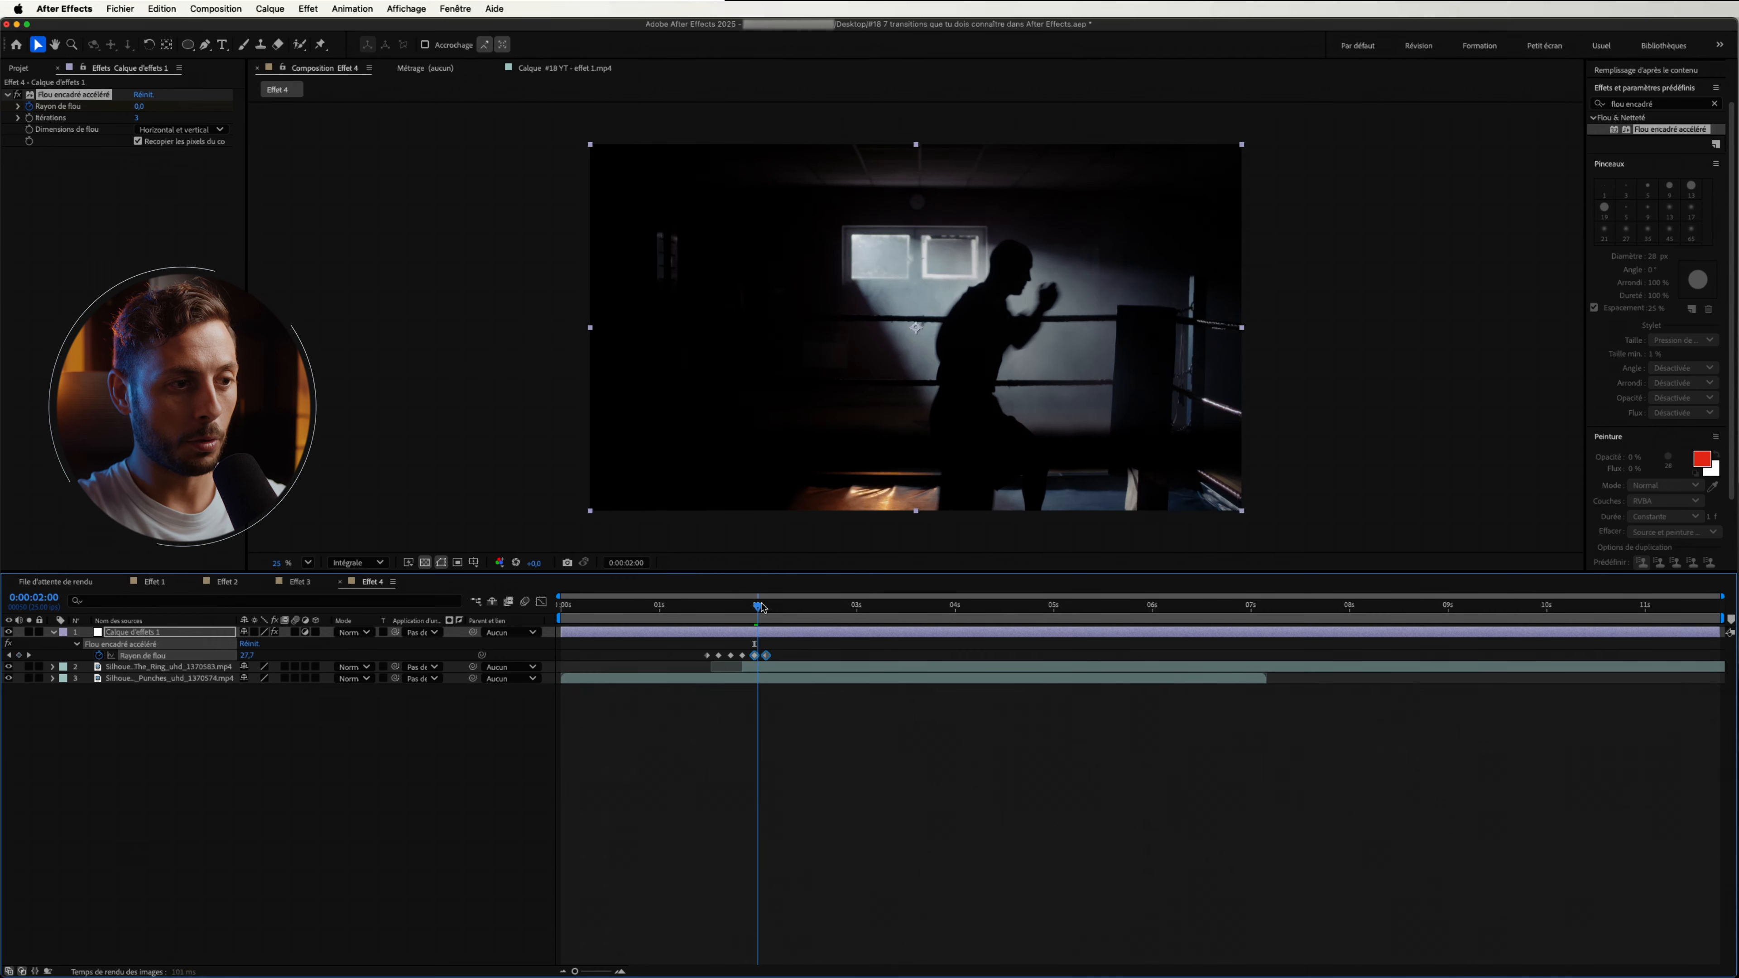
pyautogui.click(704, 608)
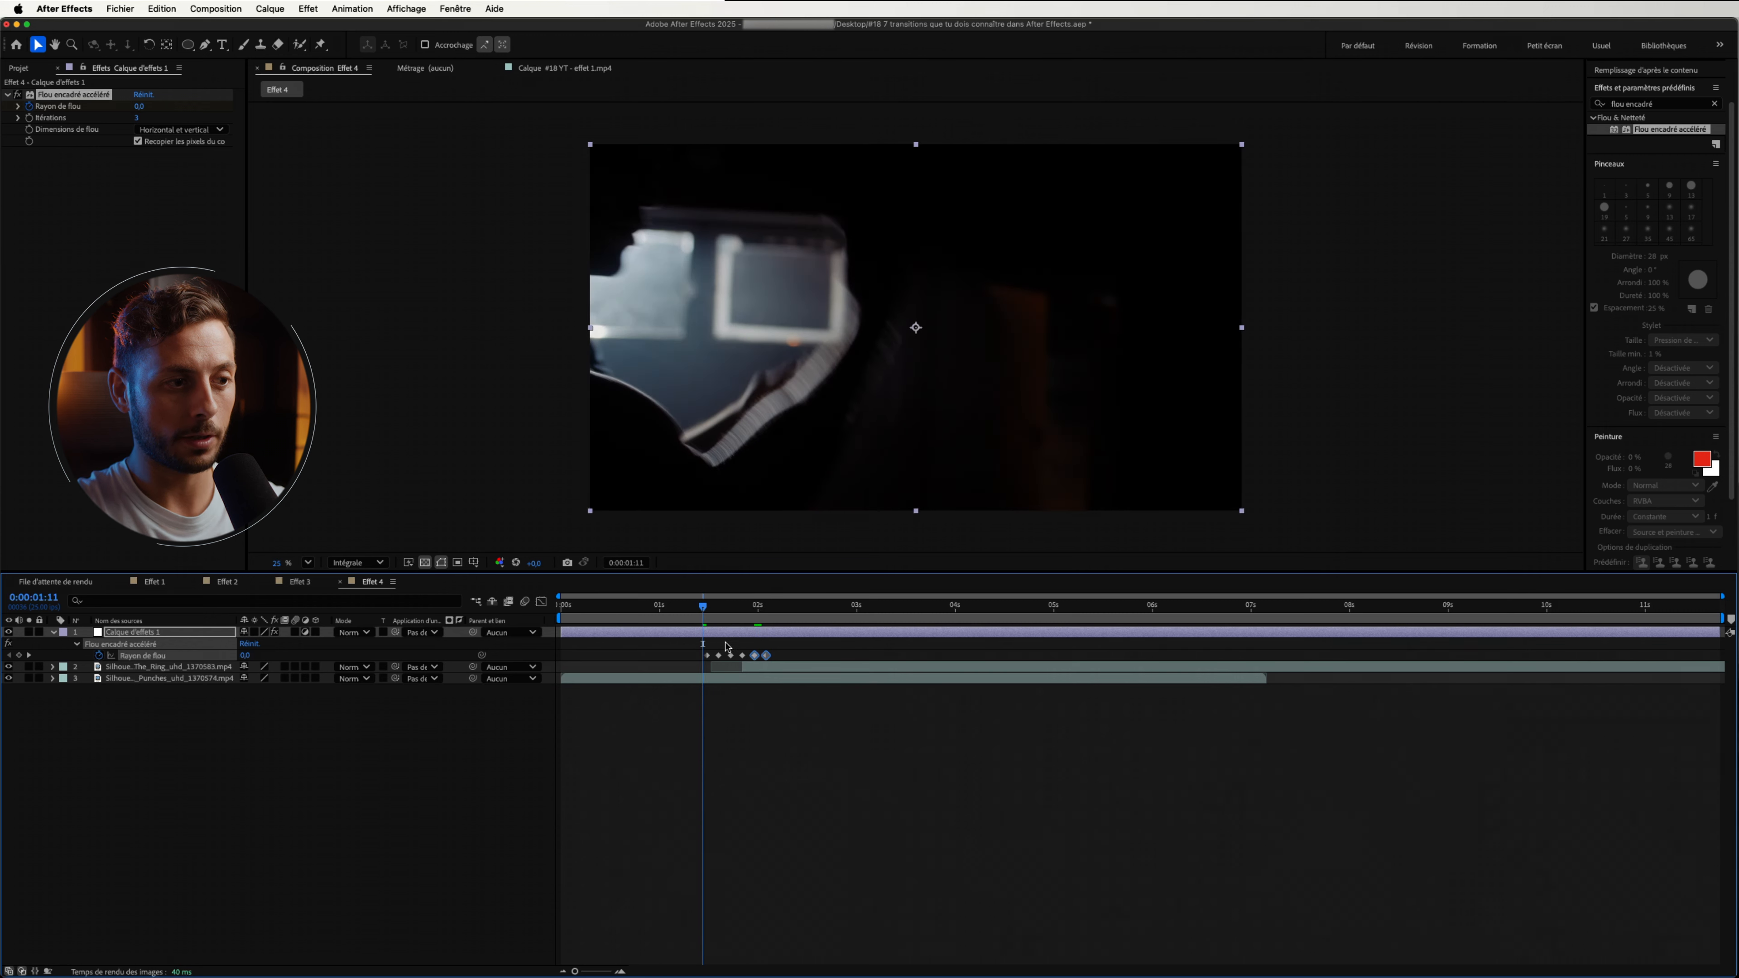
pyautogui.press('space')
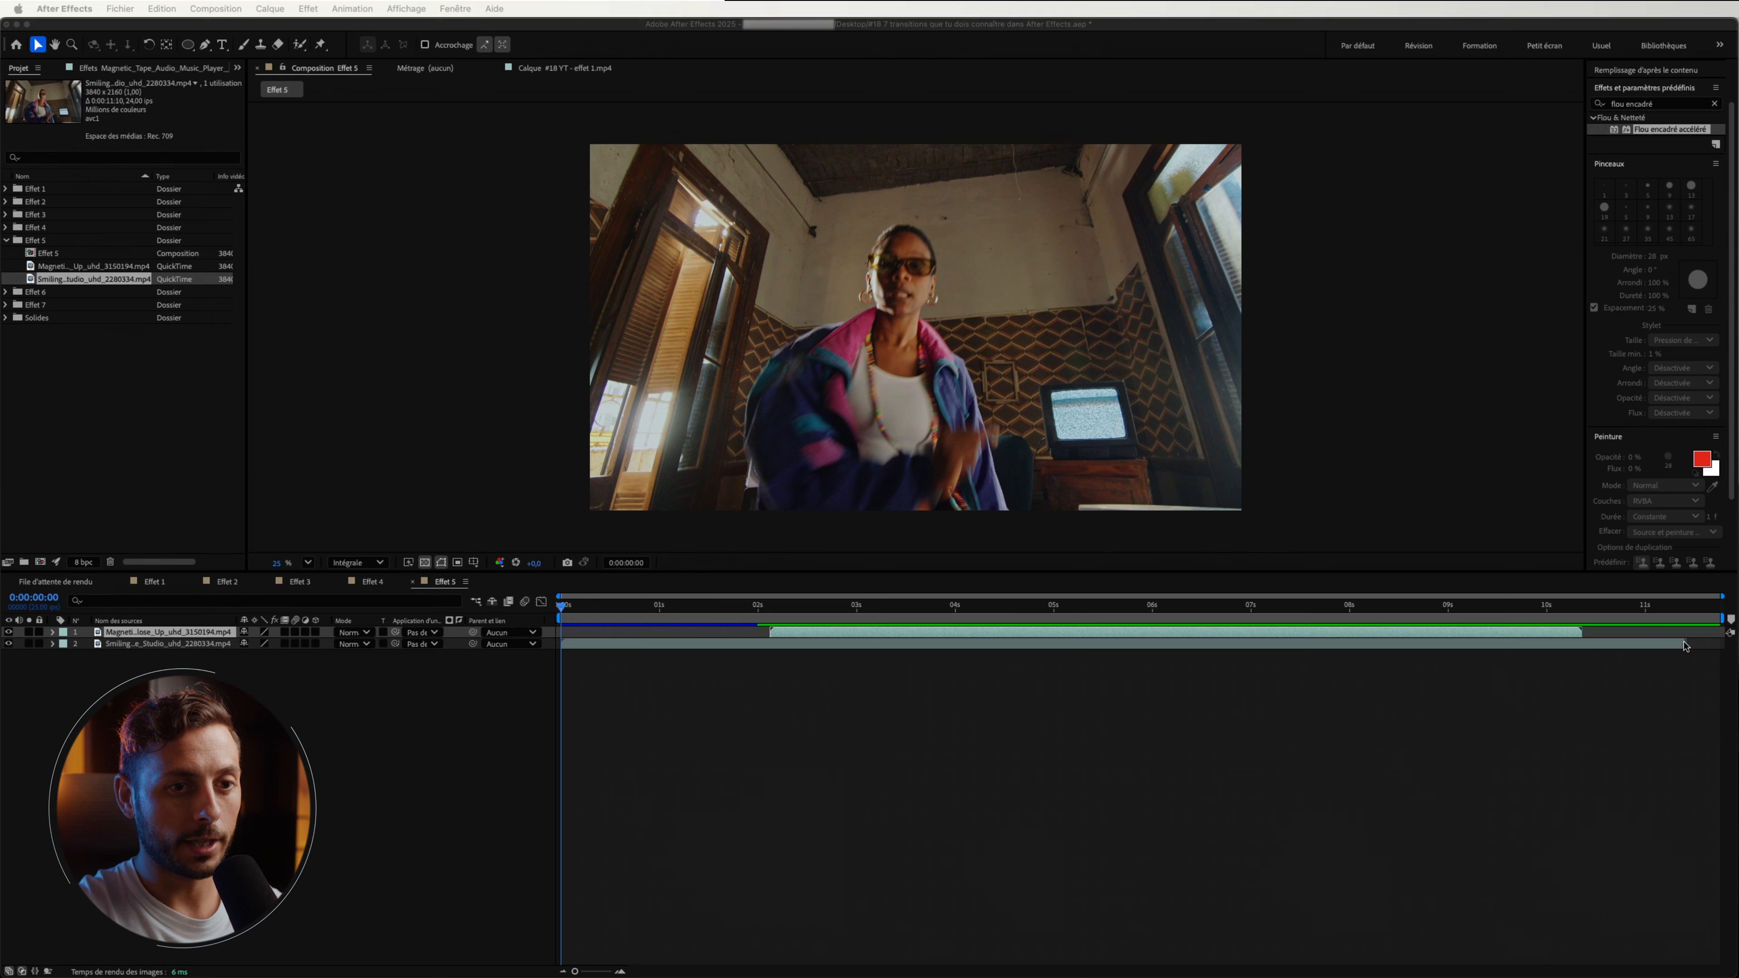
# Trim the Smiling_Dancer clip in Effet 5 to end where the Magnetic_Tape clip starts, and precompose both clips.
pyautogui.click(1684, 644)
pyautogui.moveTo(1685, 644); pyautogui.dragTo(767, 673)
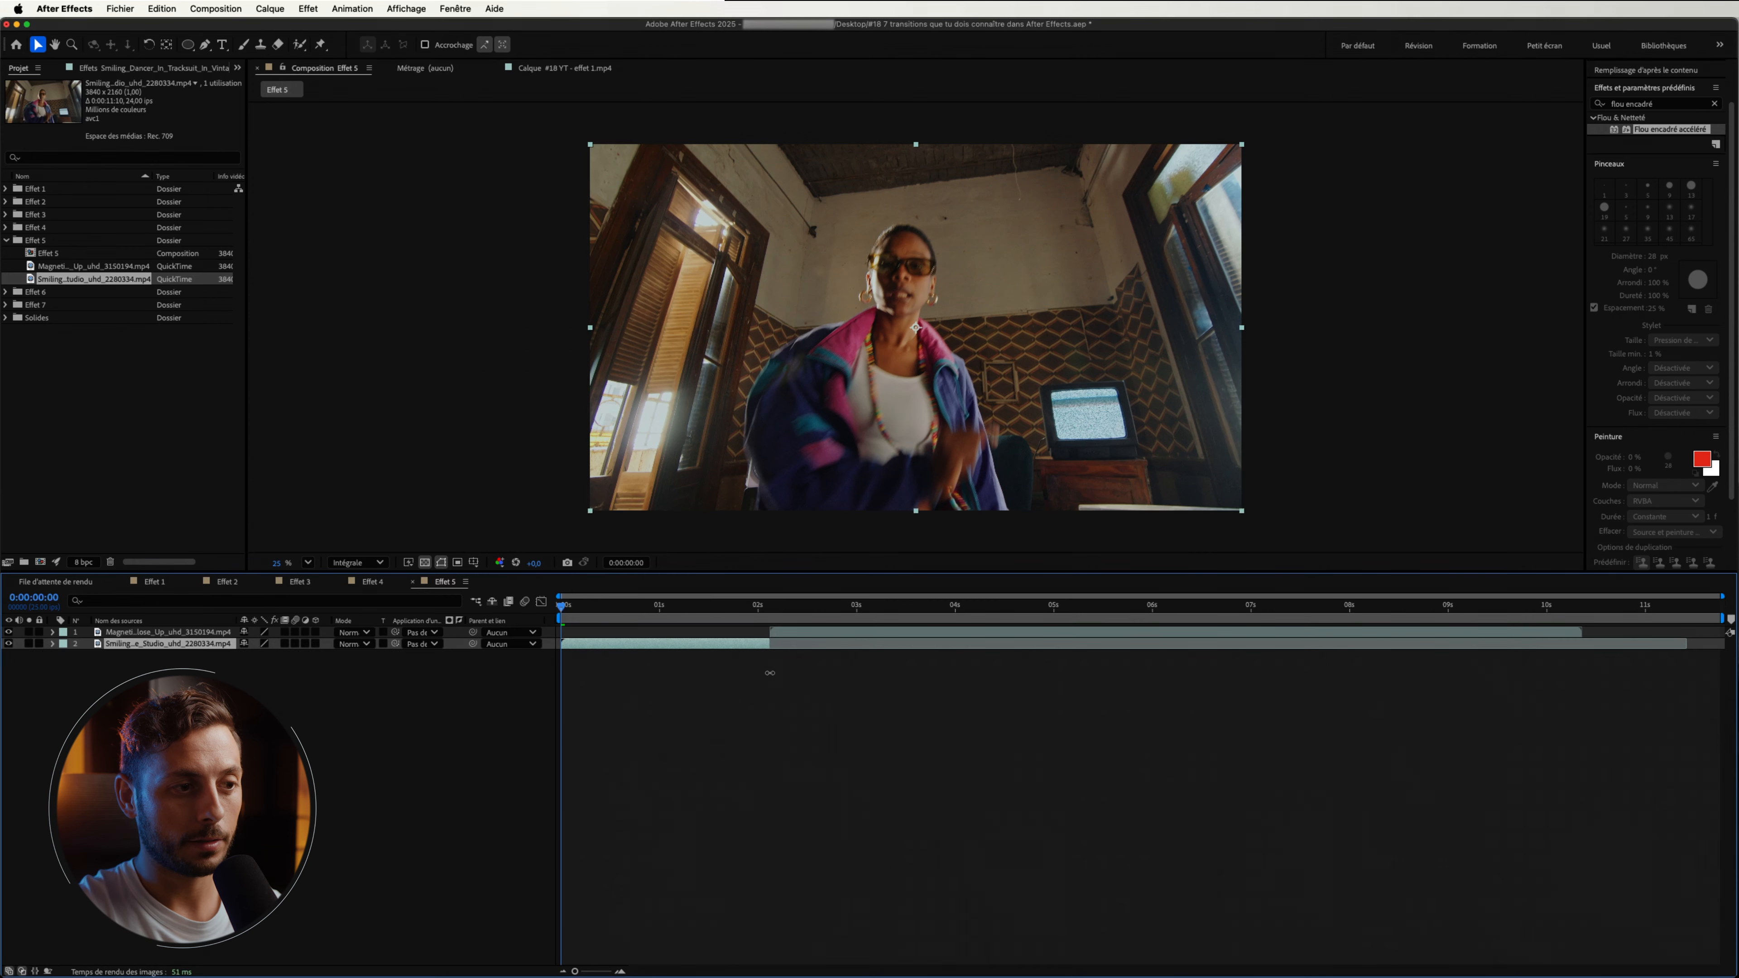
pyautogui.moveTo(765, 607); pyautogui.dragTo(741, 644)
pyautogui.moveTo(215, 680); pyautogui.dragTo(166, 630)
pyautogui.rightClick(166, 631)
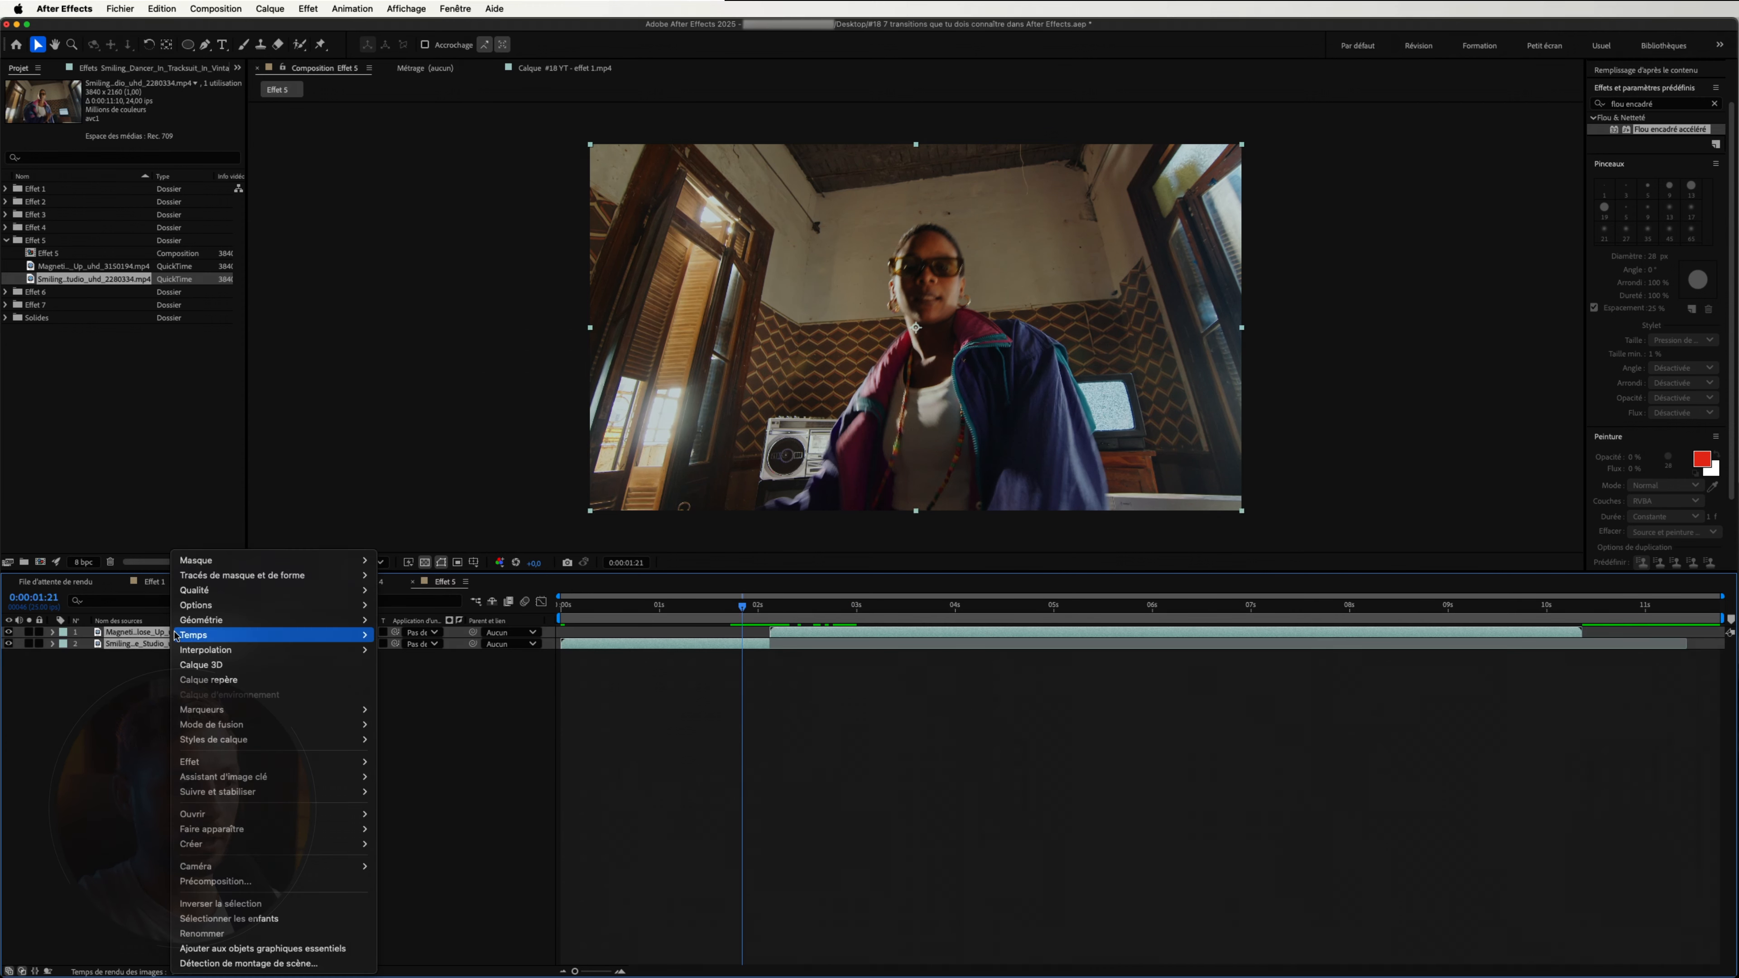
pyautogui.click(252, 881)
pyautogui.press('Return')
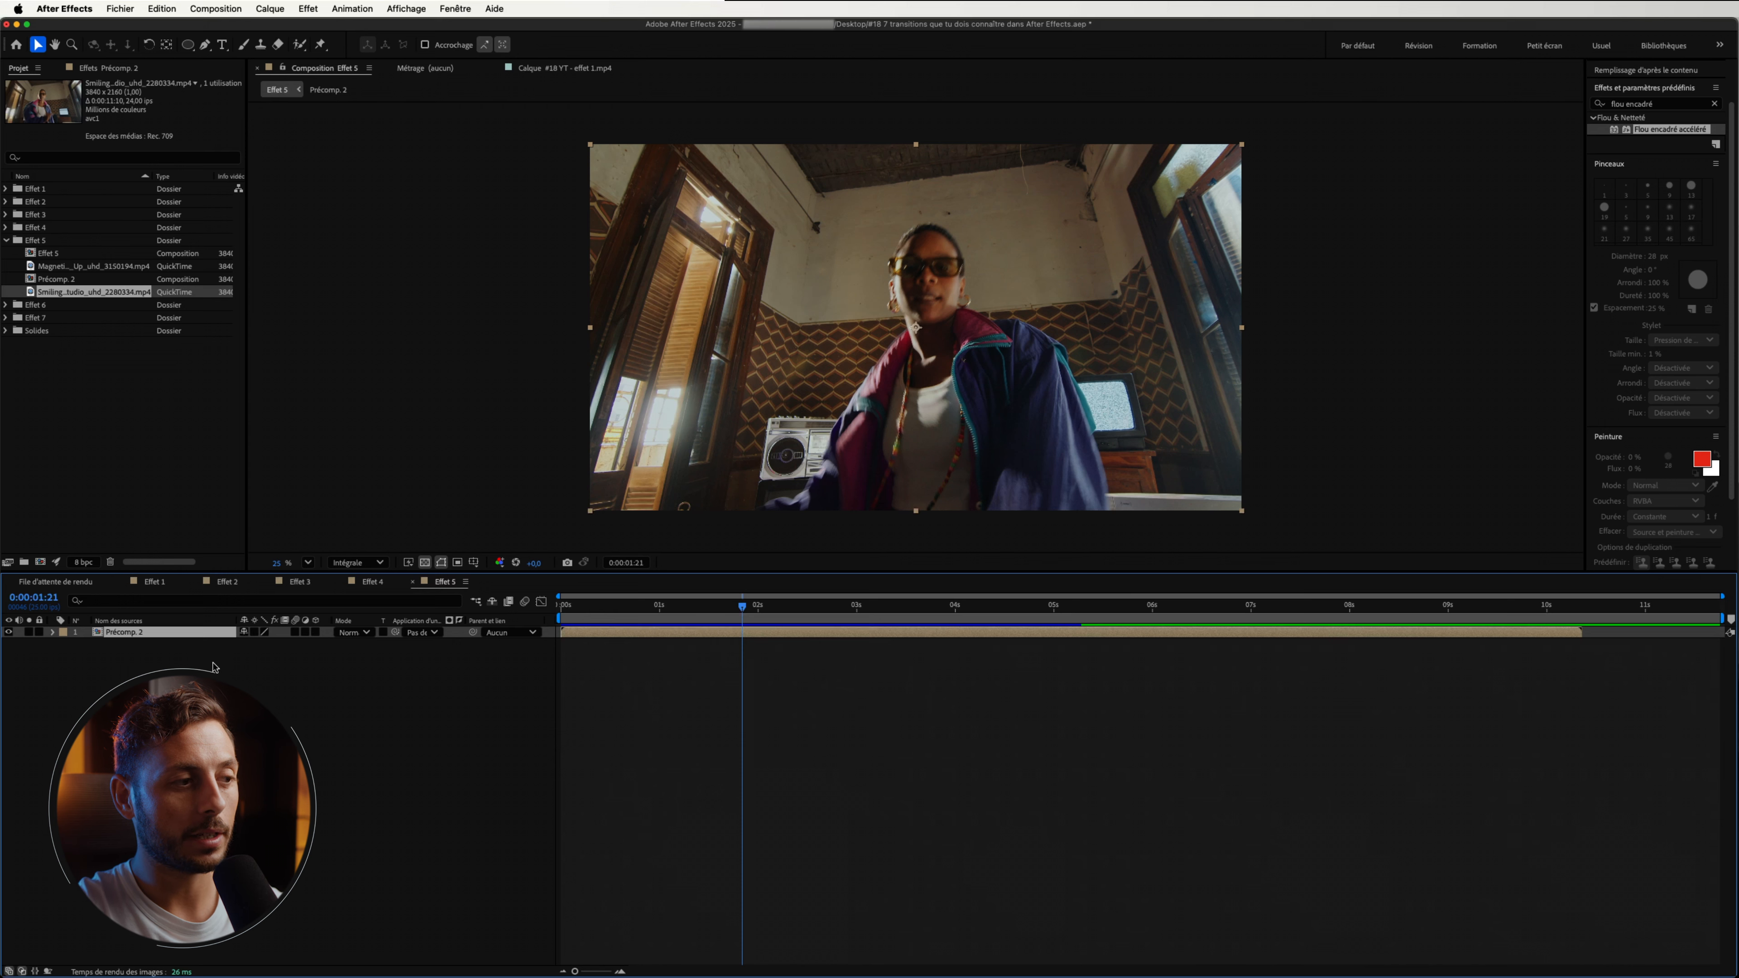
# Duplicate the precomposition twice and label the three layers red, green and blue from top to bottom.
pyautogui.press('super+d')
pyautogui.press('super+d')
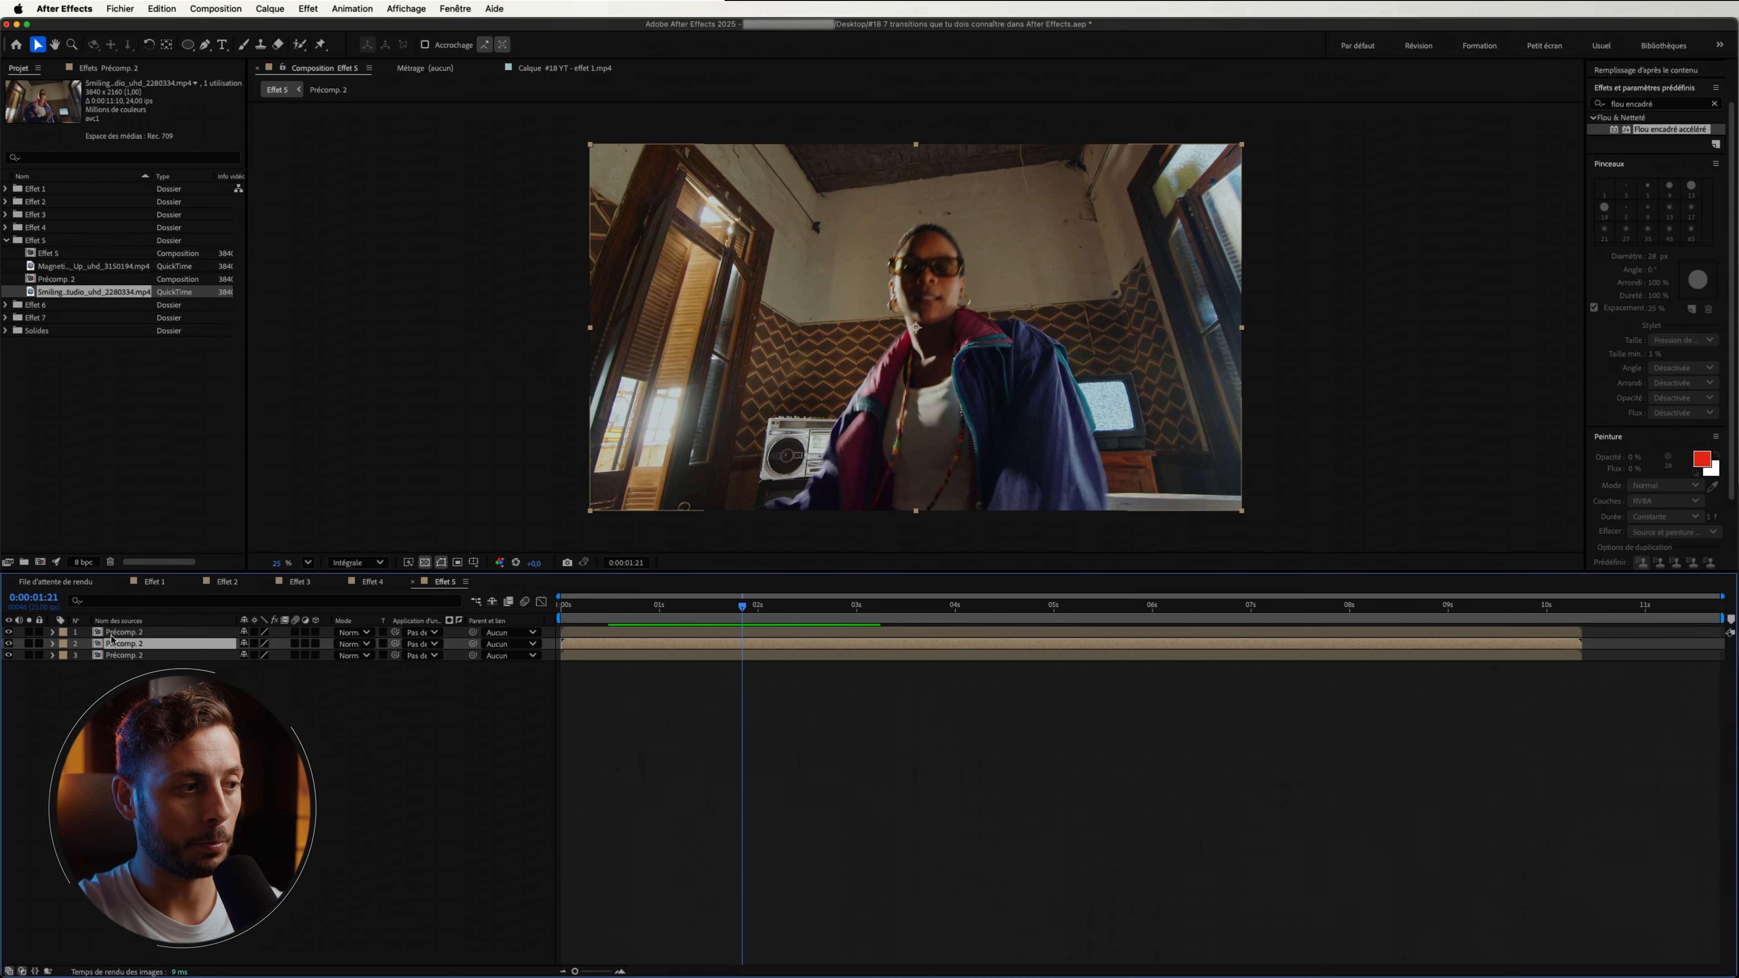
pyautogui.click(64, 633)
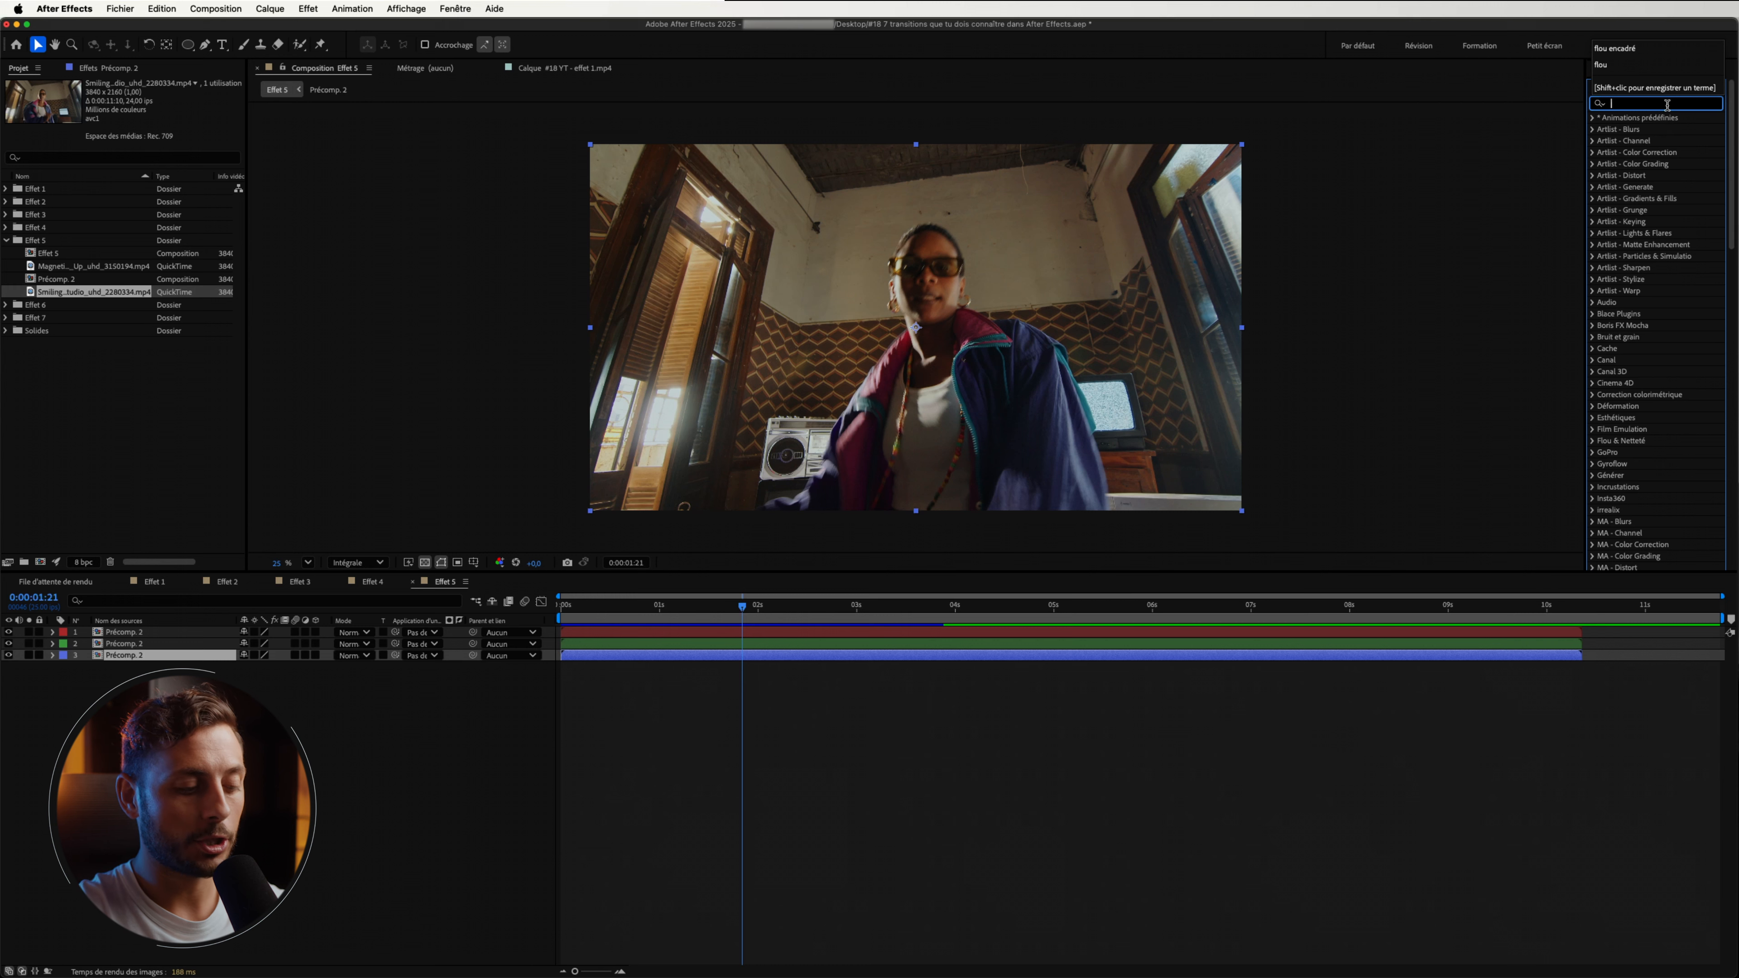
# Apply Décalage des couches to the red-labelled layer and set its Vert and Bleu channels to Néant.
pyautogui.write('déca')
pyautogui.moveTo(1671, 197); pyautogui.dragTo(135, 633)
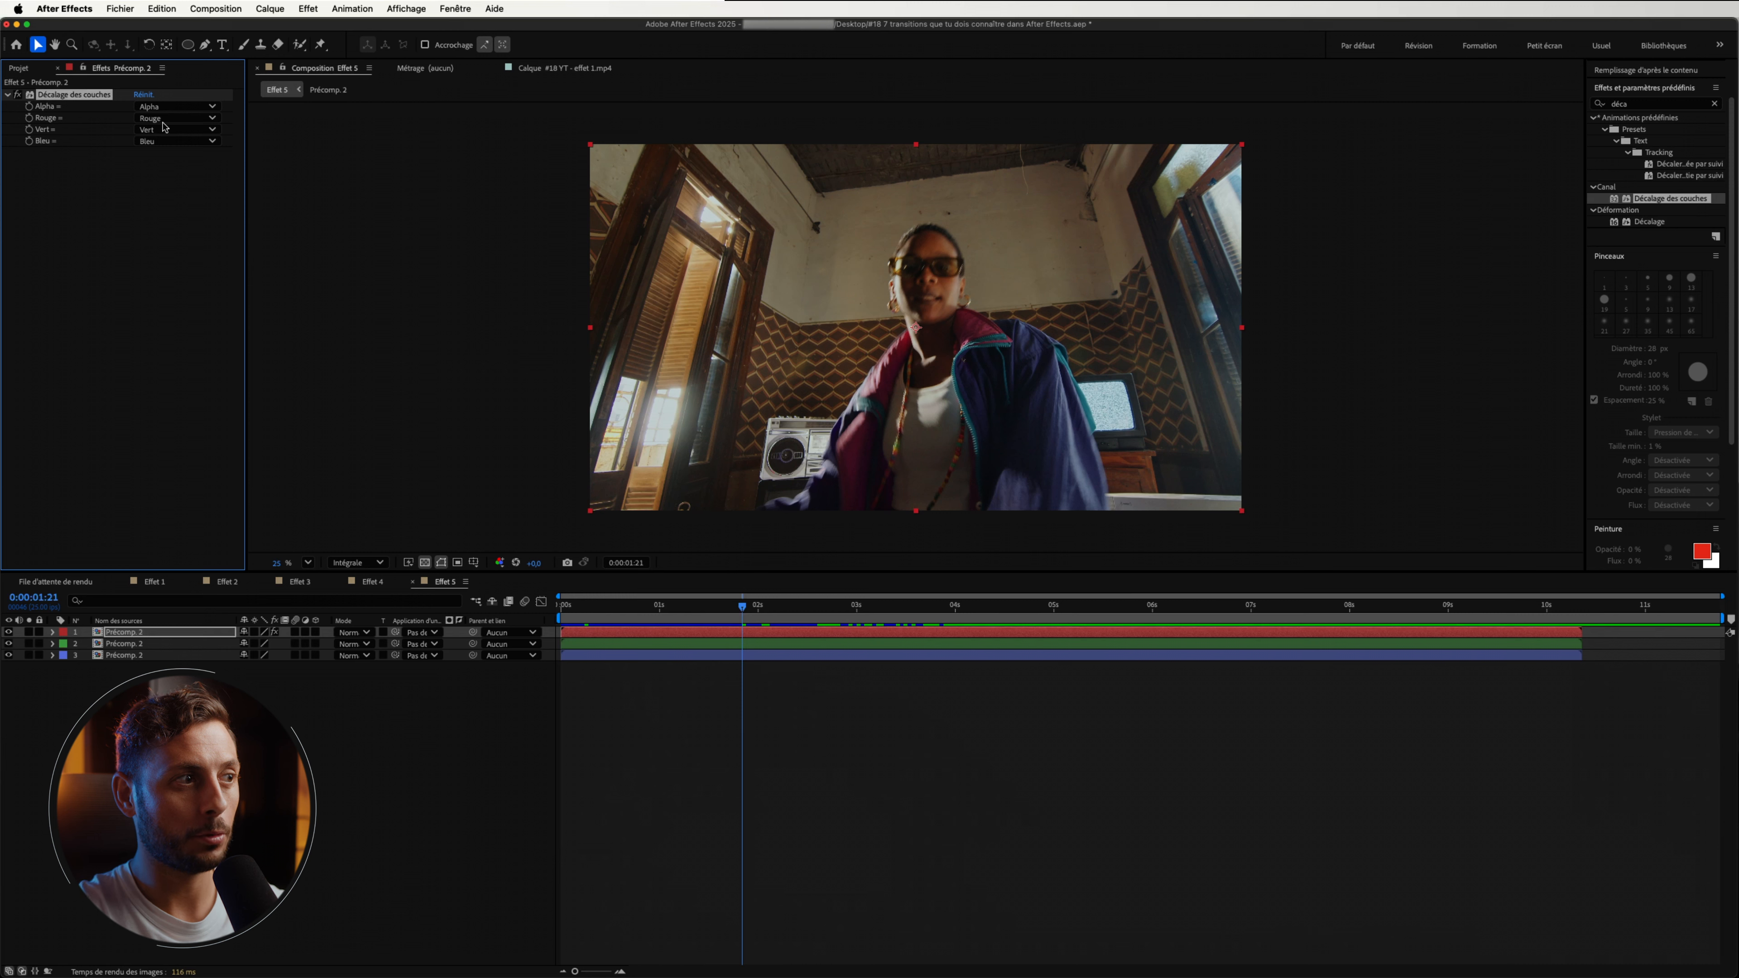
pyautogui.click(157, 135)
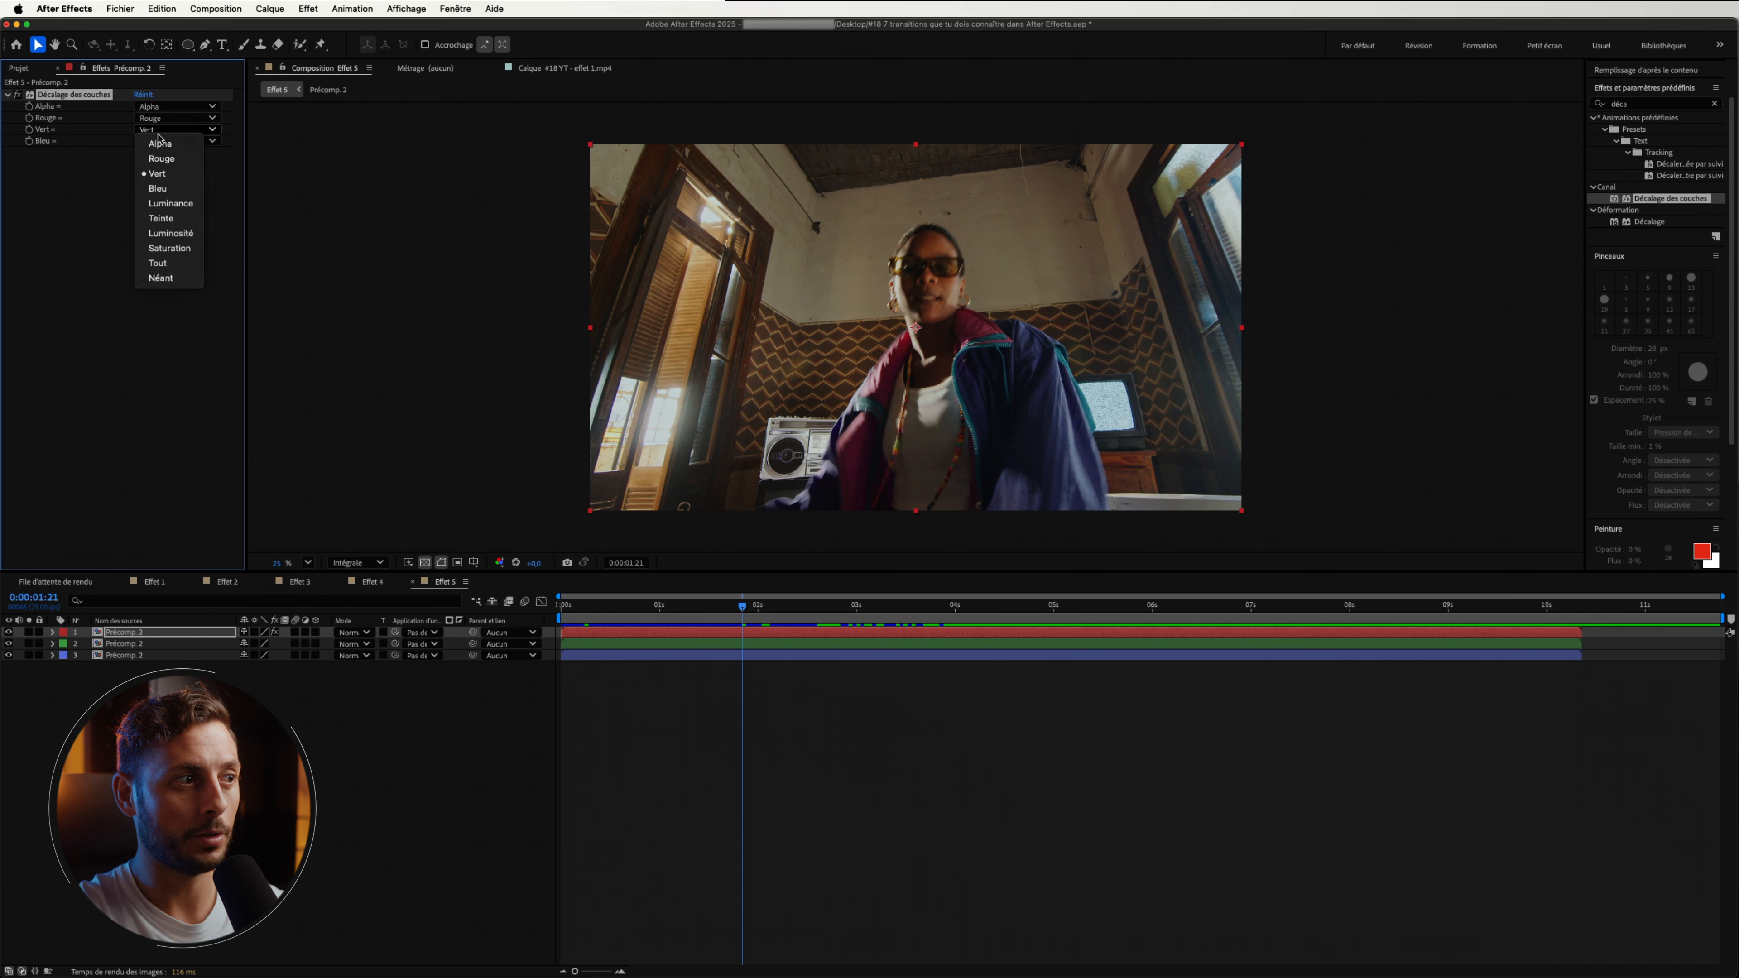
pyautogui.click(161, 279)
pyautogui.click(171, 142)
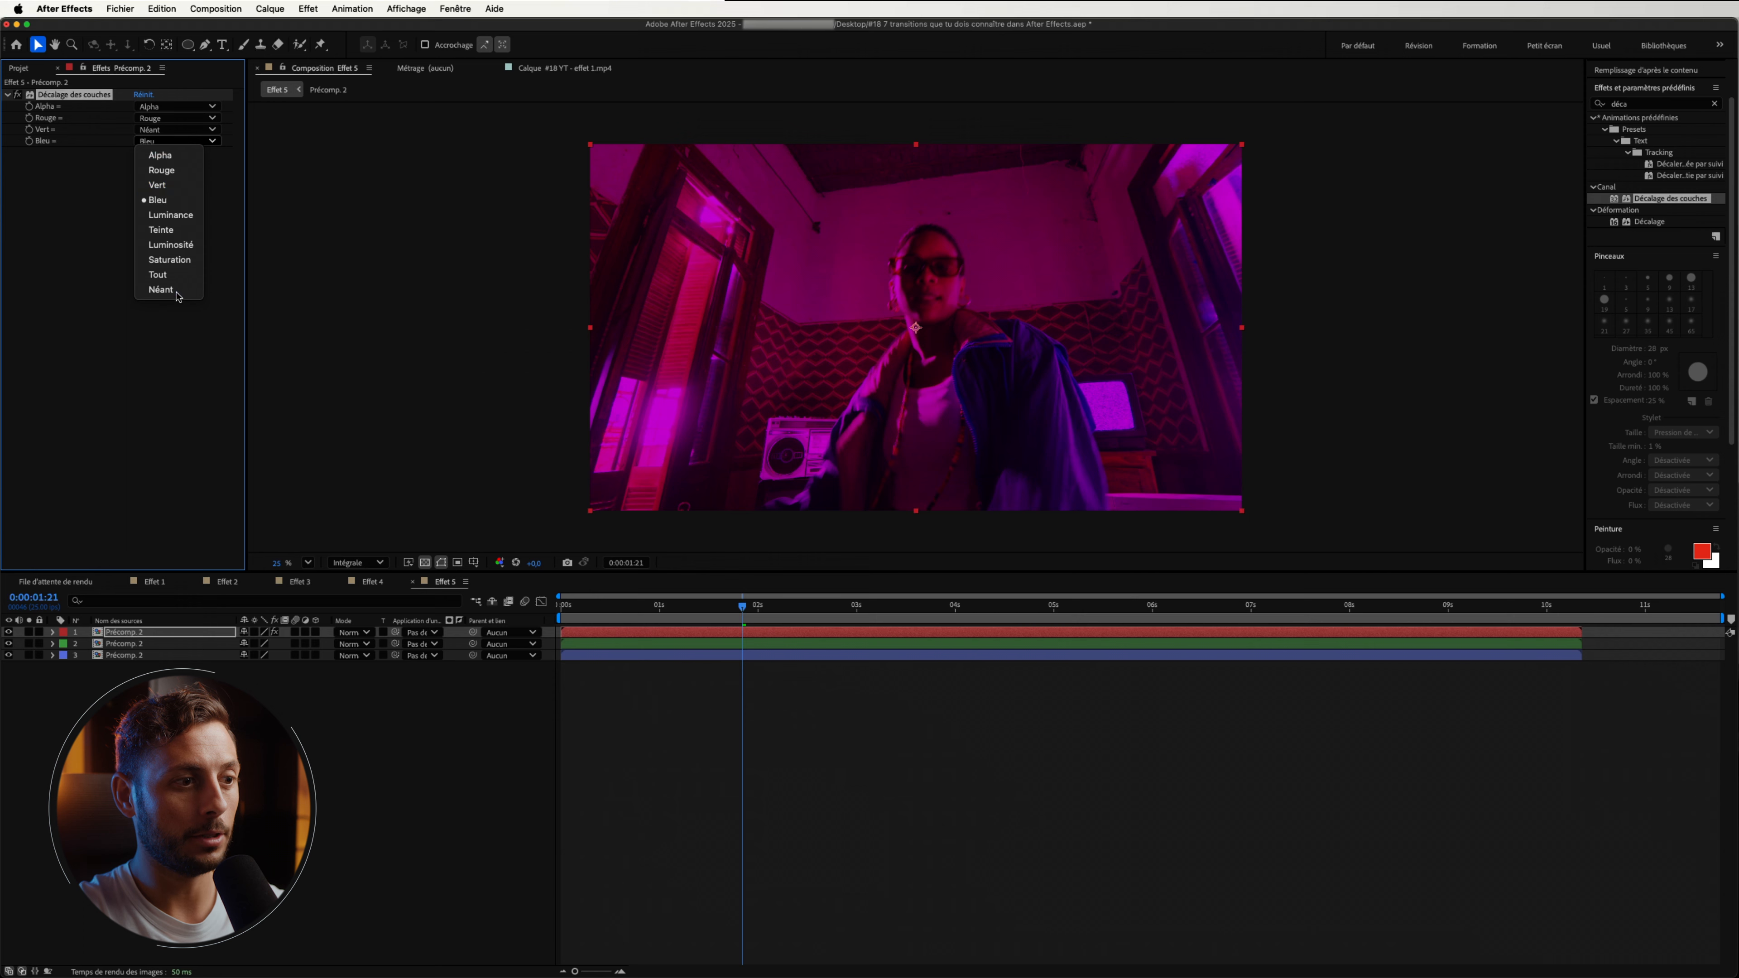
pyautogui.click(161, 289)
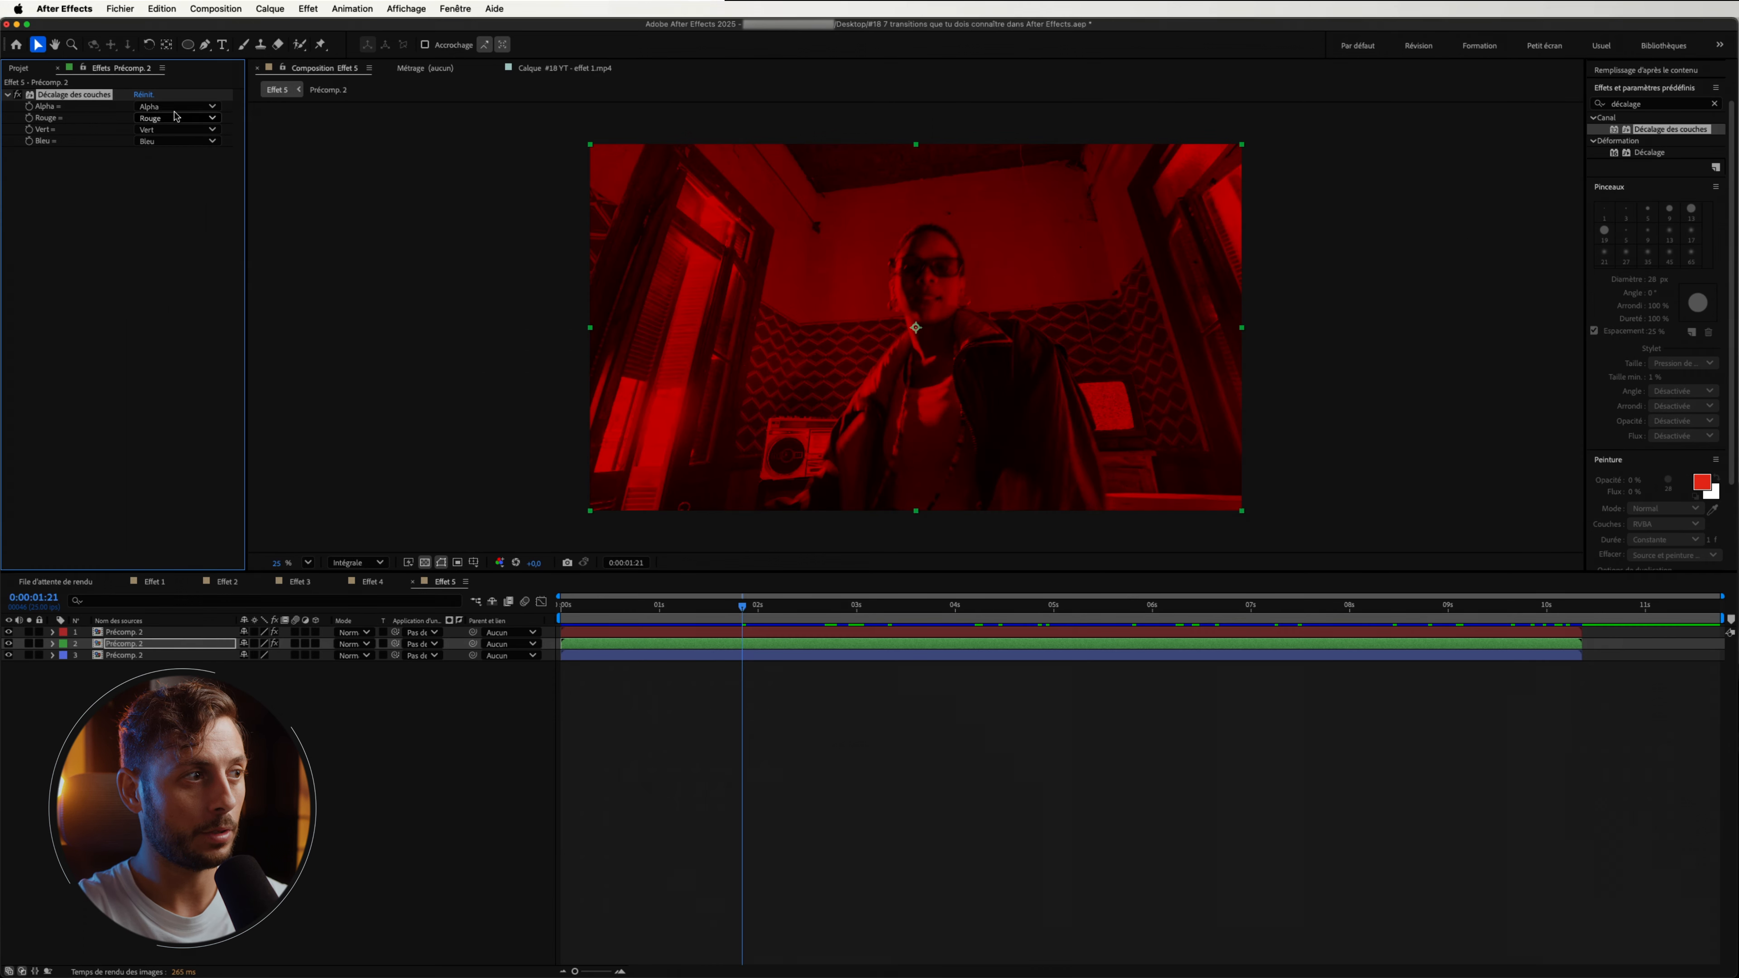
# Apply Décalage des couches to the green and blue layers, setting every colour channel except each layer's own to Néant.
pyautogui.click(176, 117)
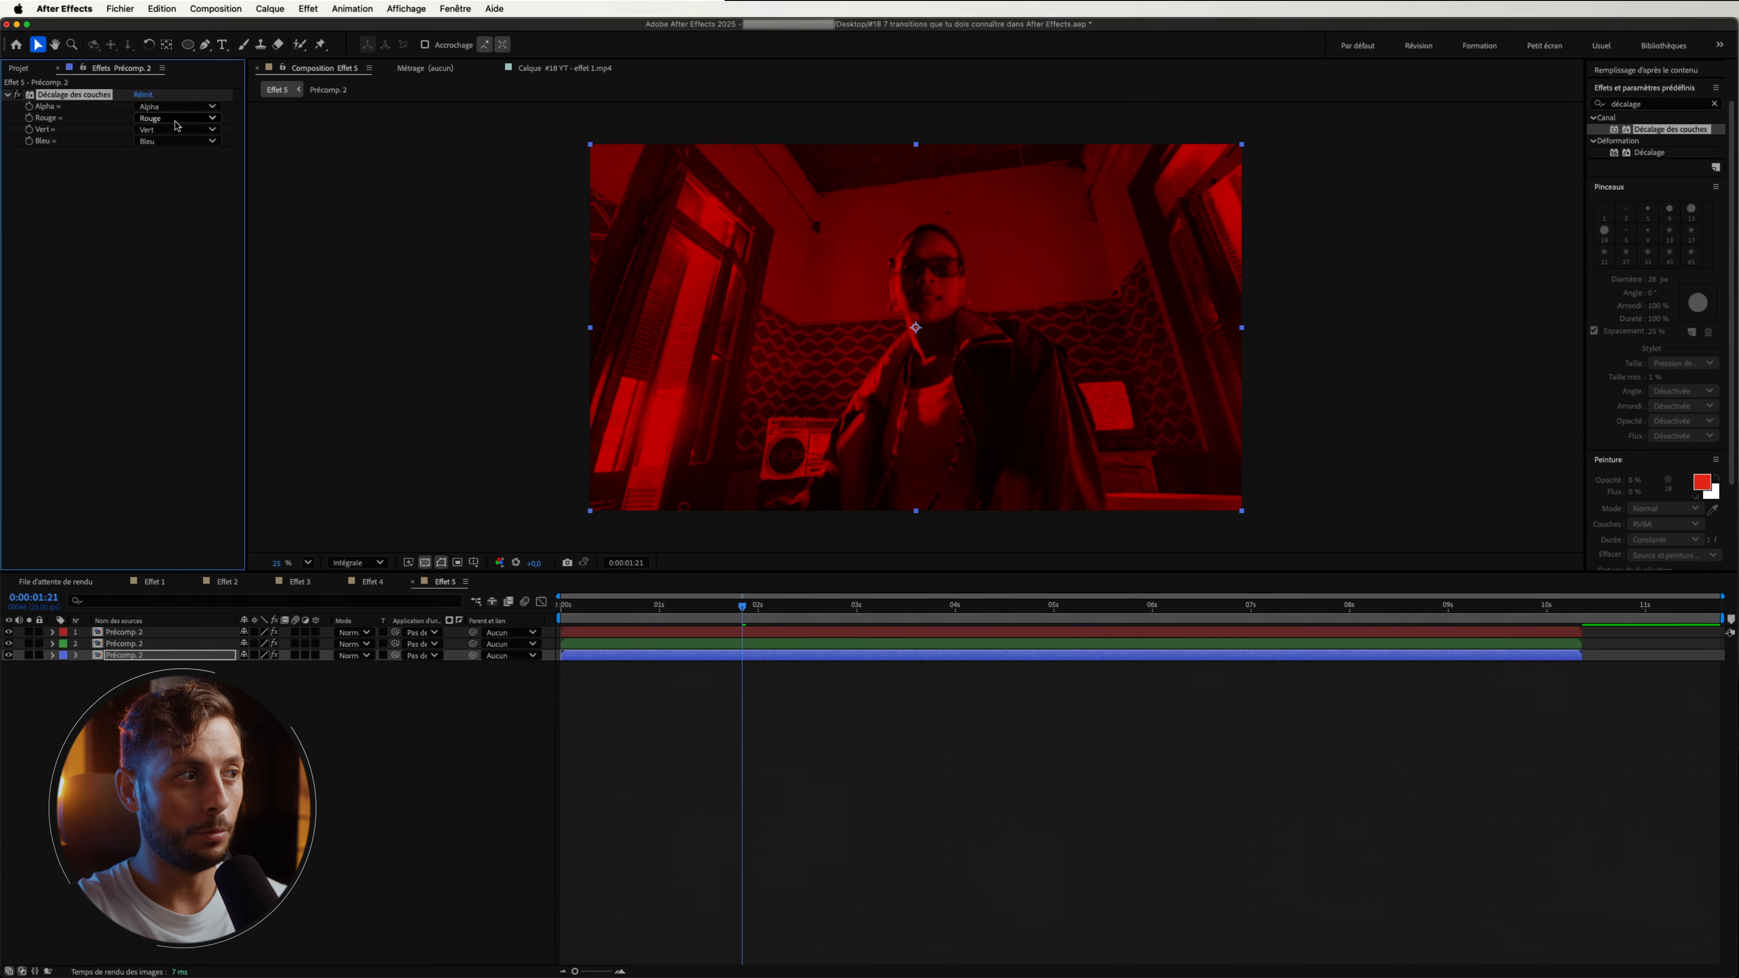
pyautogui.click(176, 120)
pyautogui.click(161, 267)
# Set the blending mode of all three colour-channel layers to Écran.
pyautogui.moveTo(209, 671); pyautogui.dragTo(206, 639)
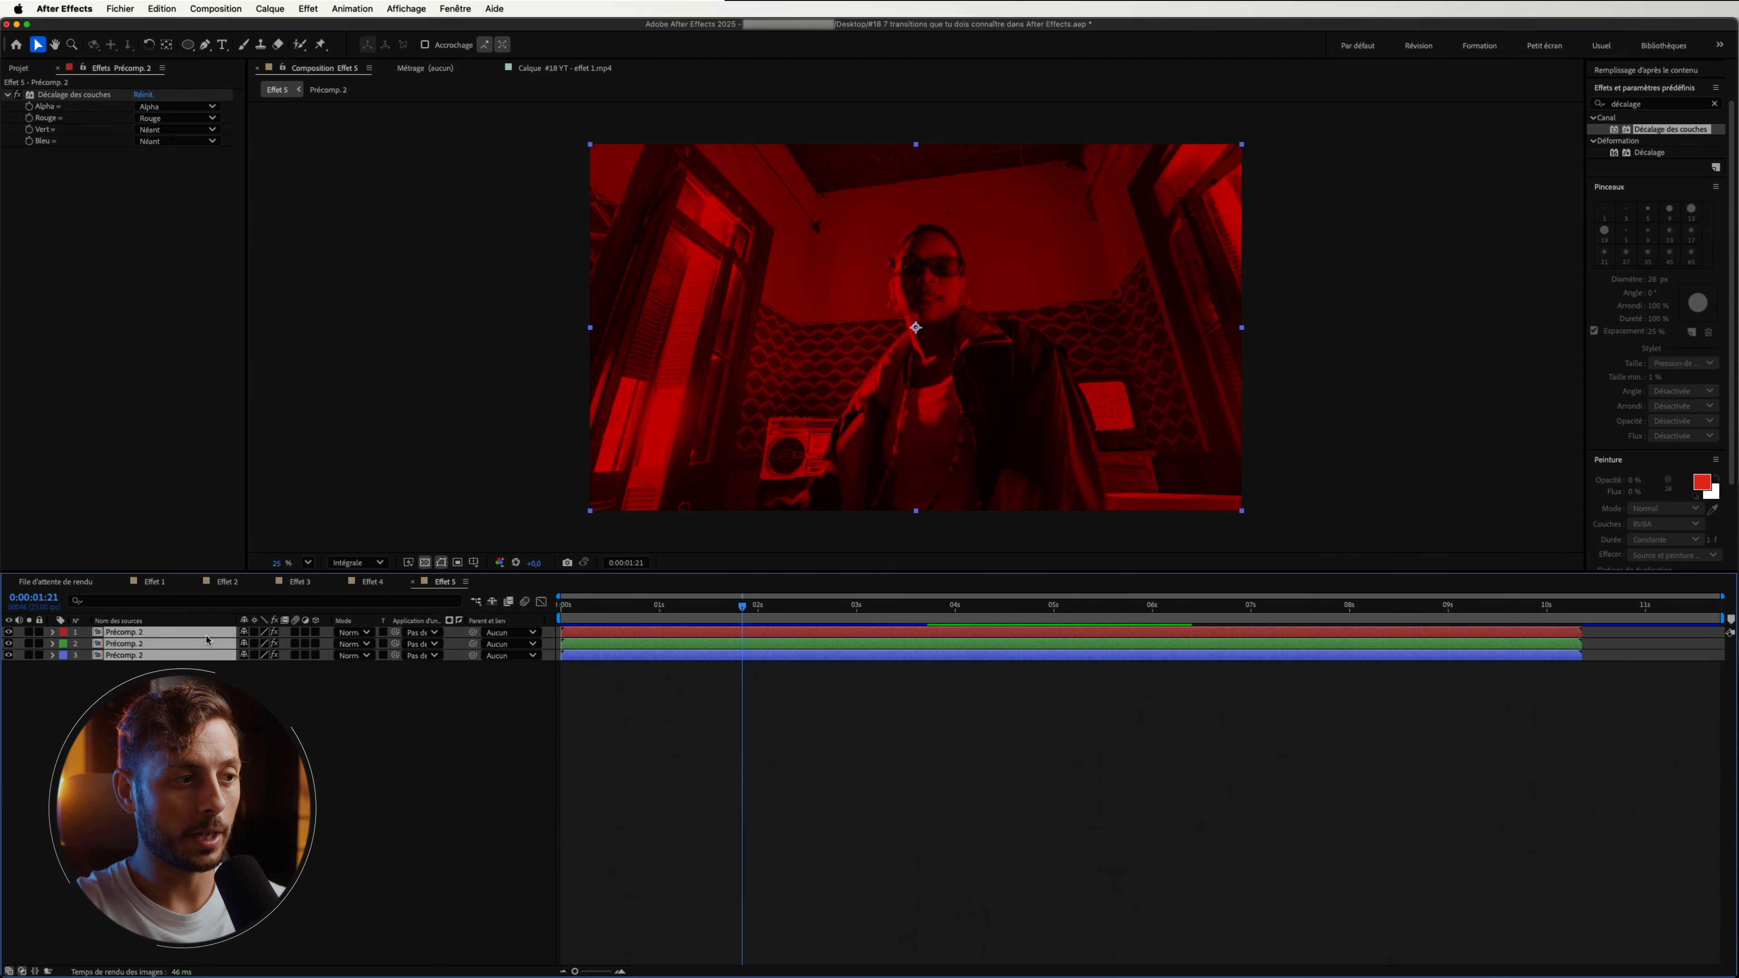
pyautogui.click(364, 636)
pyautogui.click(360, 538)
# Apply the Tremblement - position preset to the red-labelled layer and keyframe its shake speed and level at 0.
pyautogui.doubleClick(1643, 104)
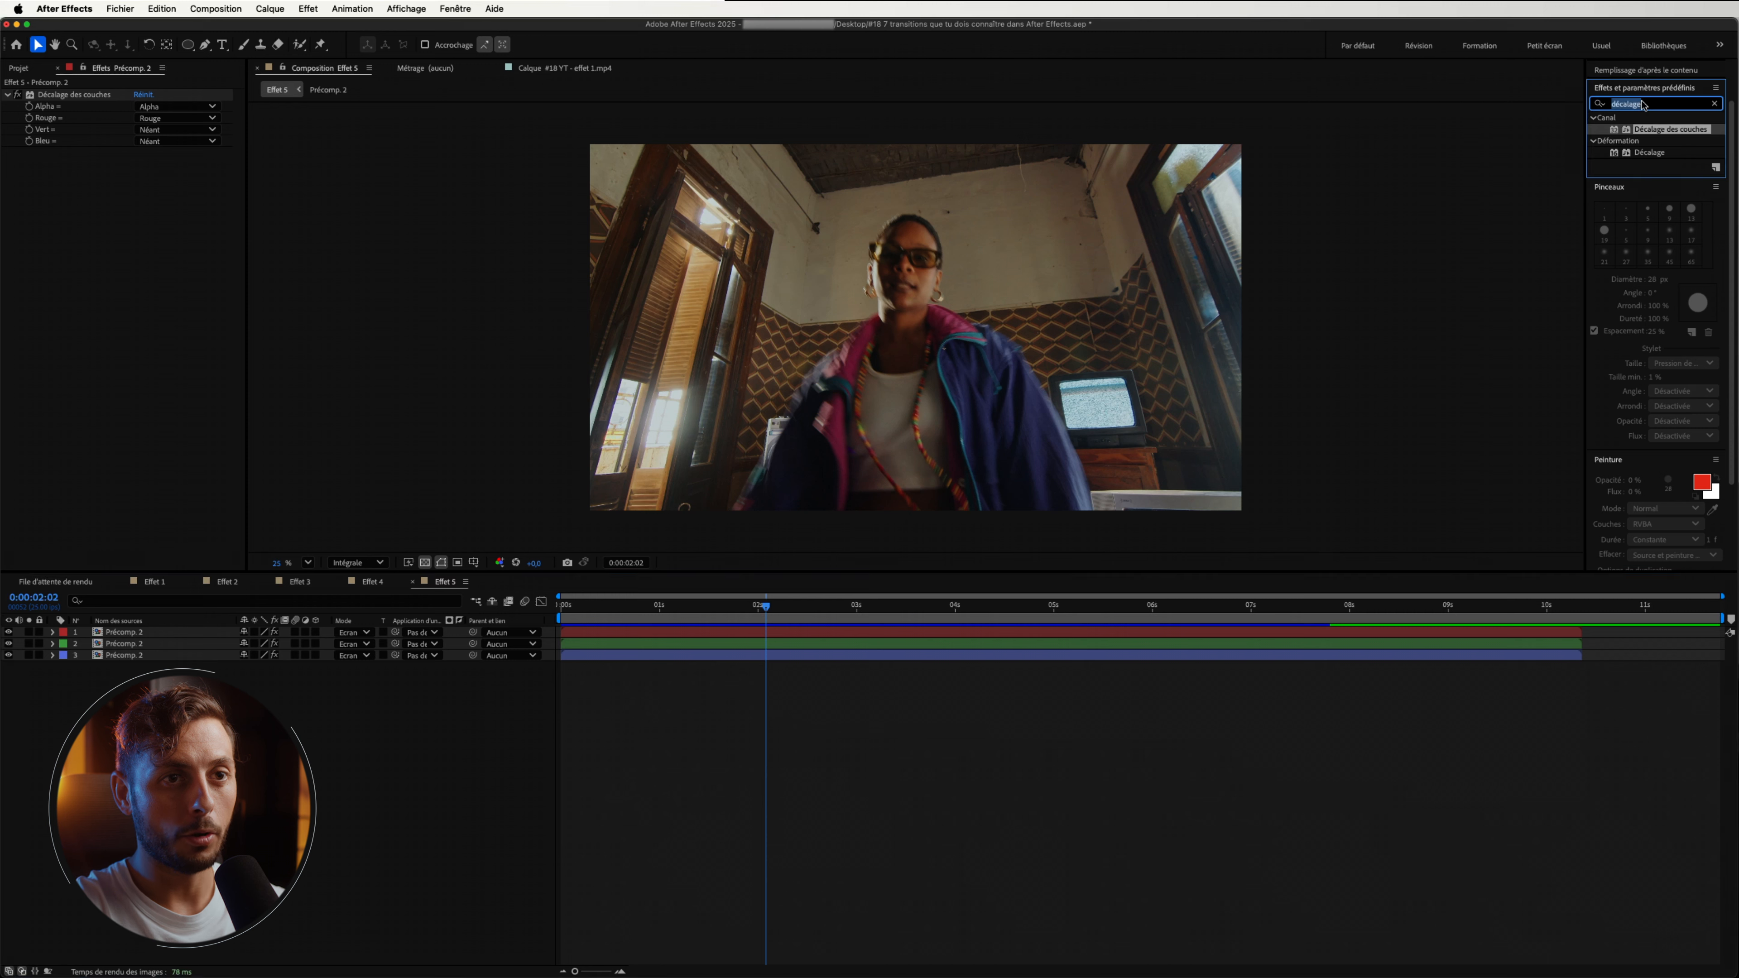
pyautogui.write('trembl')
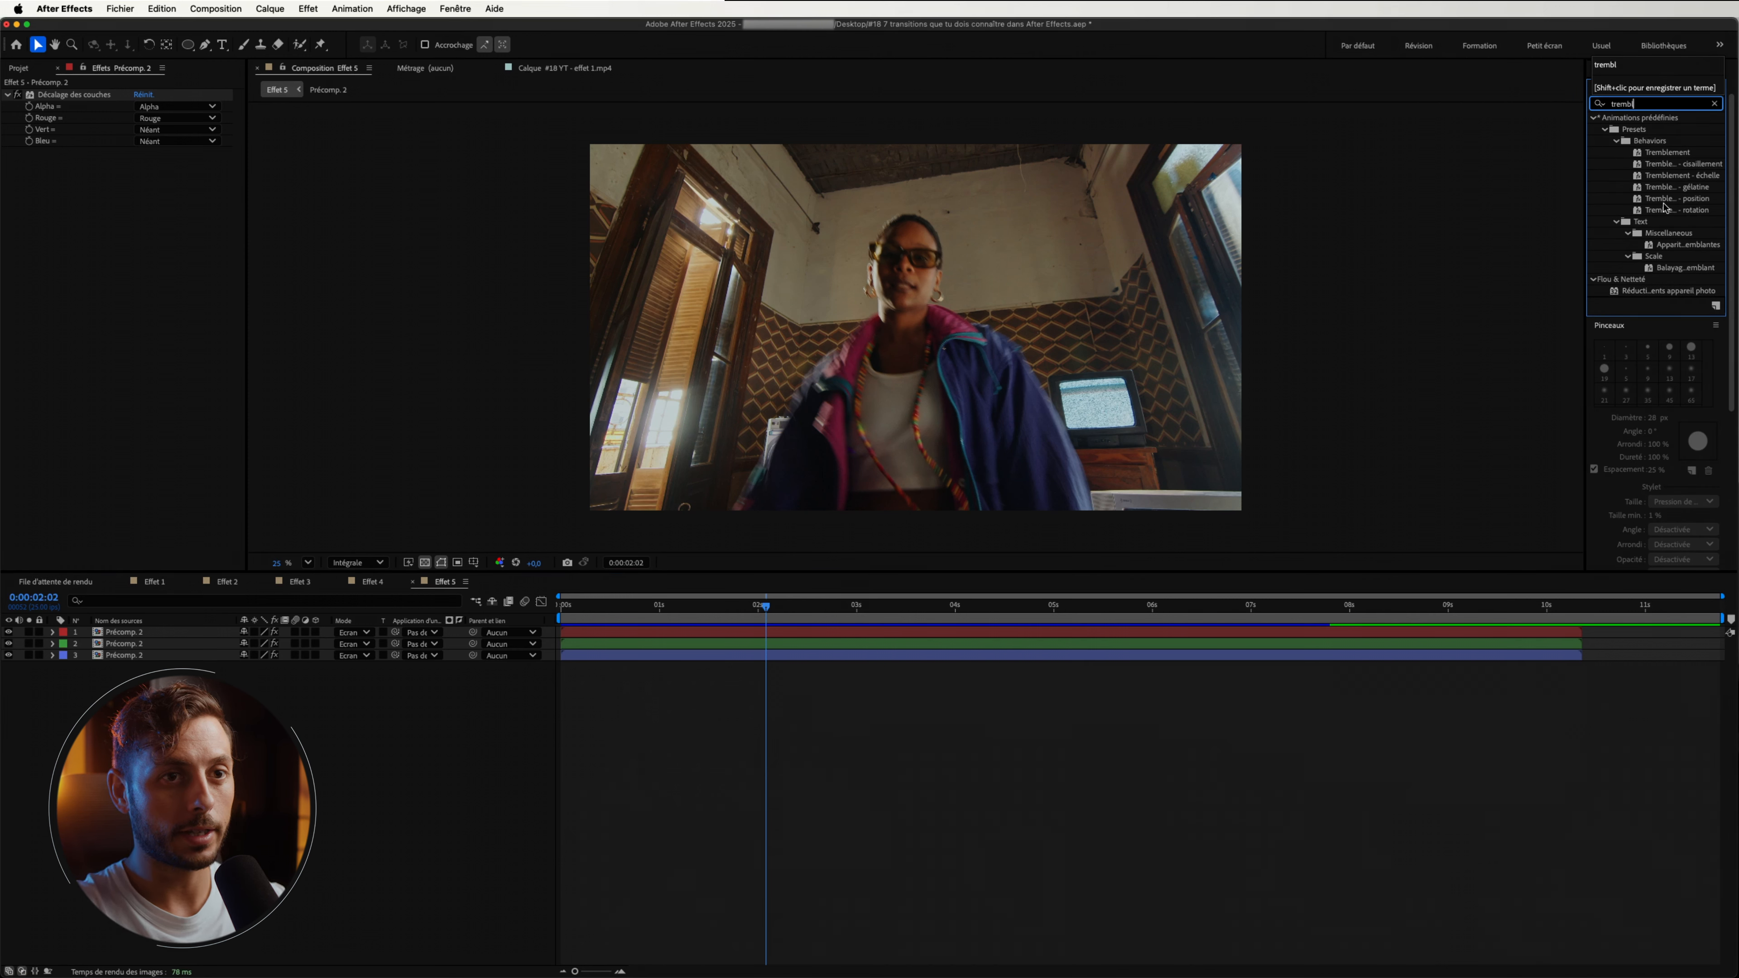
pyautogui.moveTo(1663, 200); pyautogui.dragTo(162, 632)
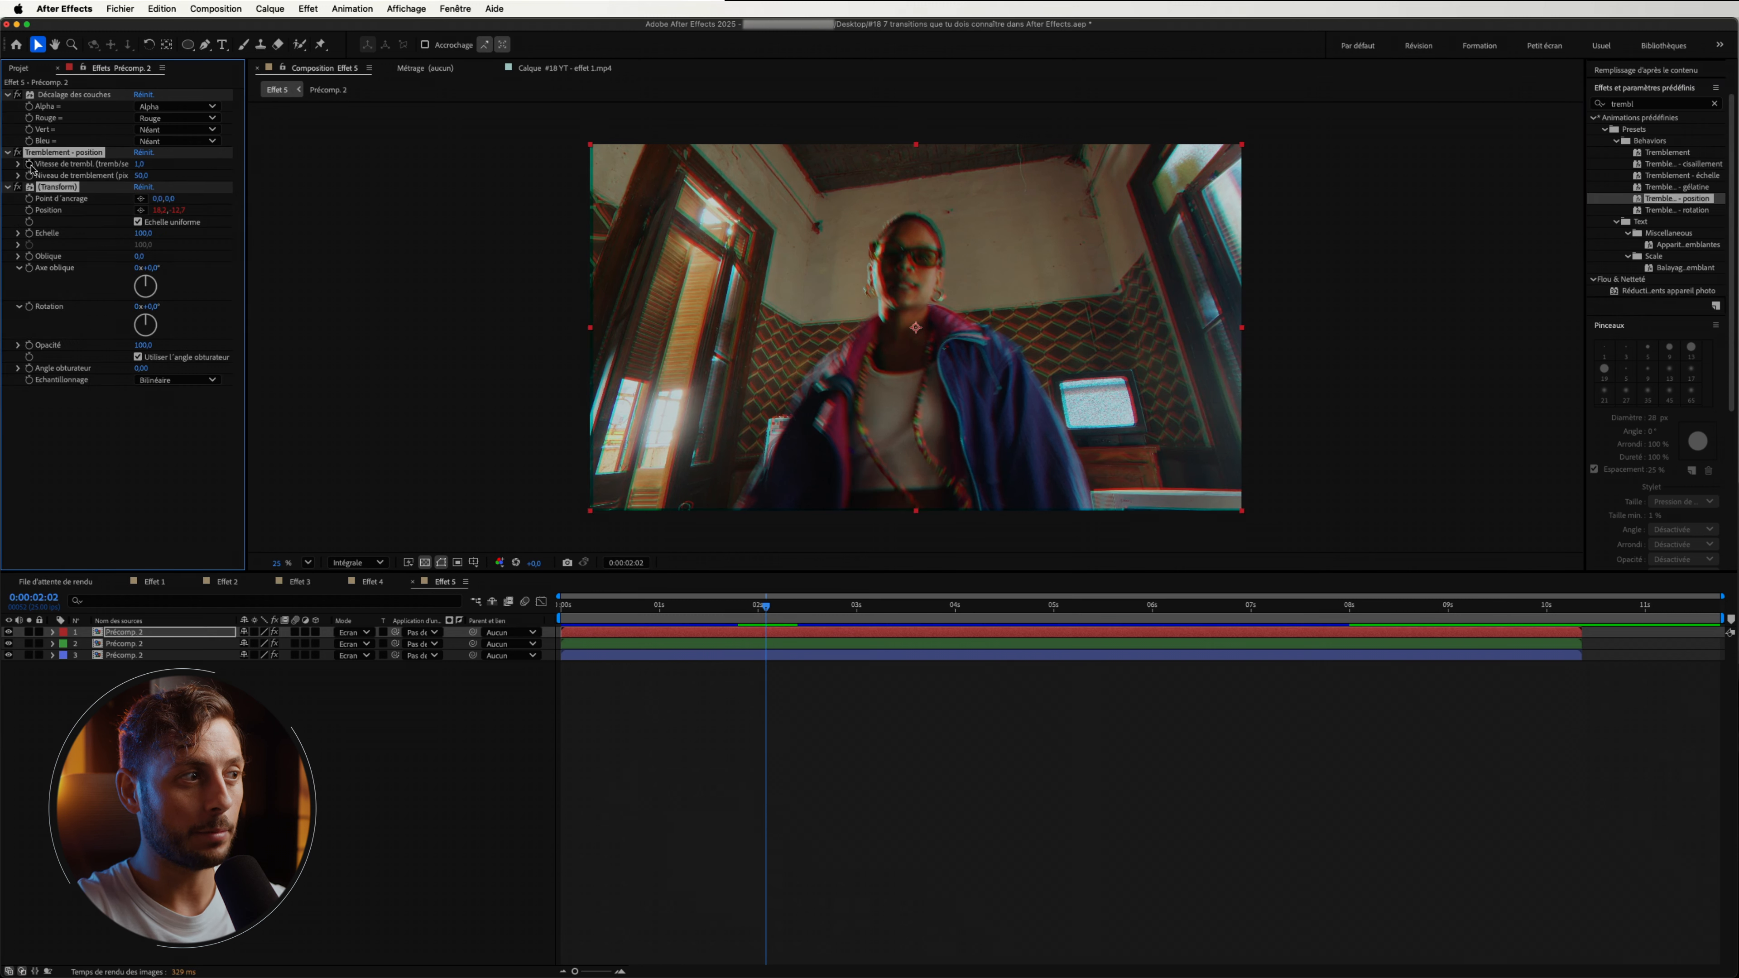
pyautogui.click(137, 165)
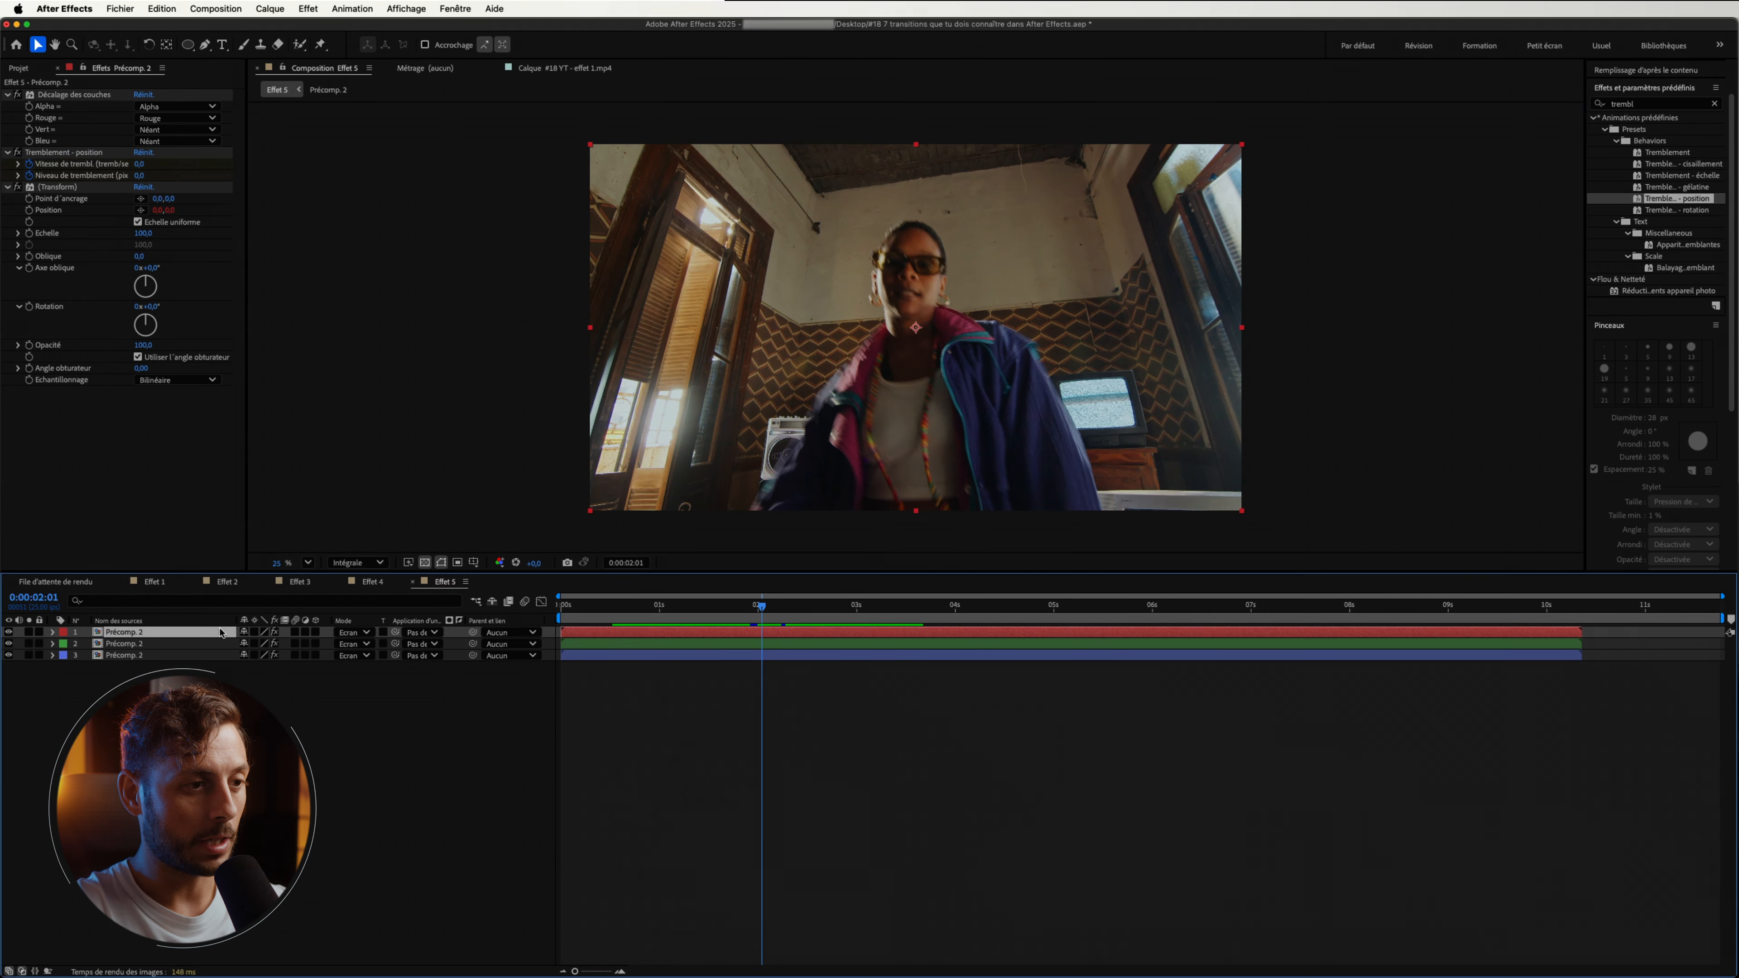
# Move the red layer's two shake keyframes to 0:00:01:24 and keyframe speed 20 and level 69 at 0:00:02:02.
pyautogui.press('u')
pyautogui.moveTo(761, 606); pyautogui.dragTo(769, 612)
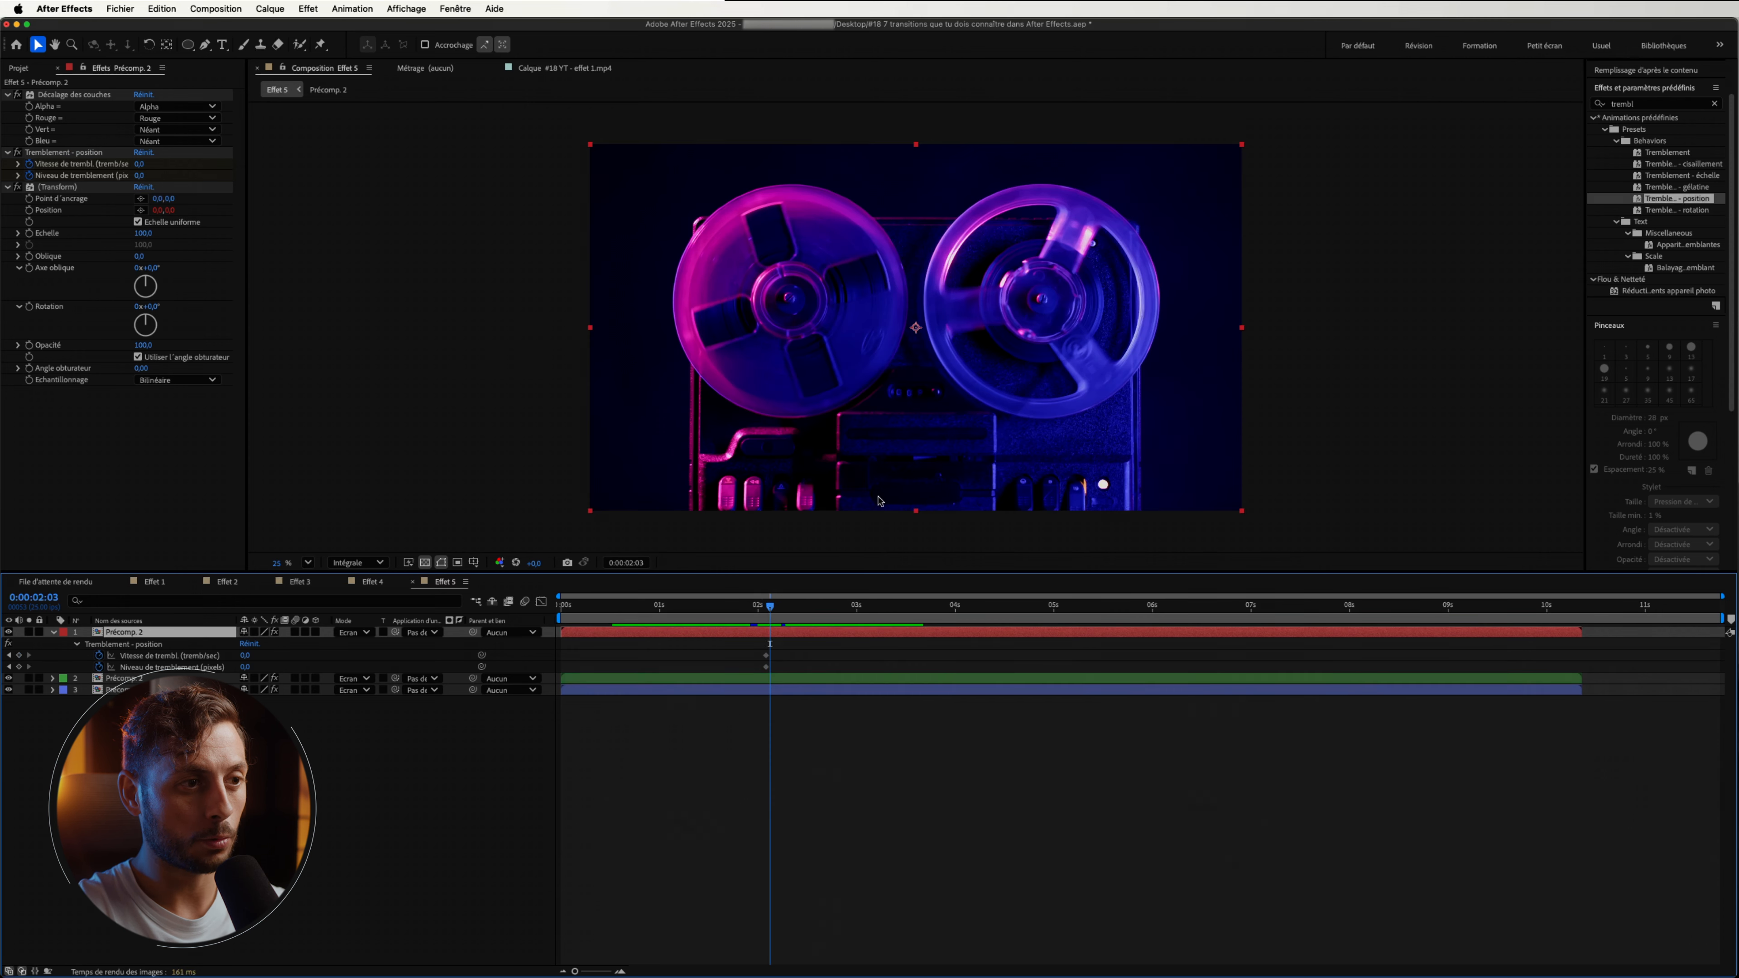
pyautogui.moveTo(760, 659); pyautogui.dragTo(765, 608)
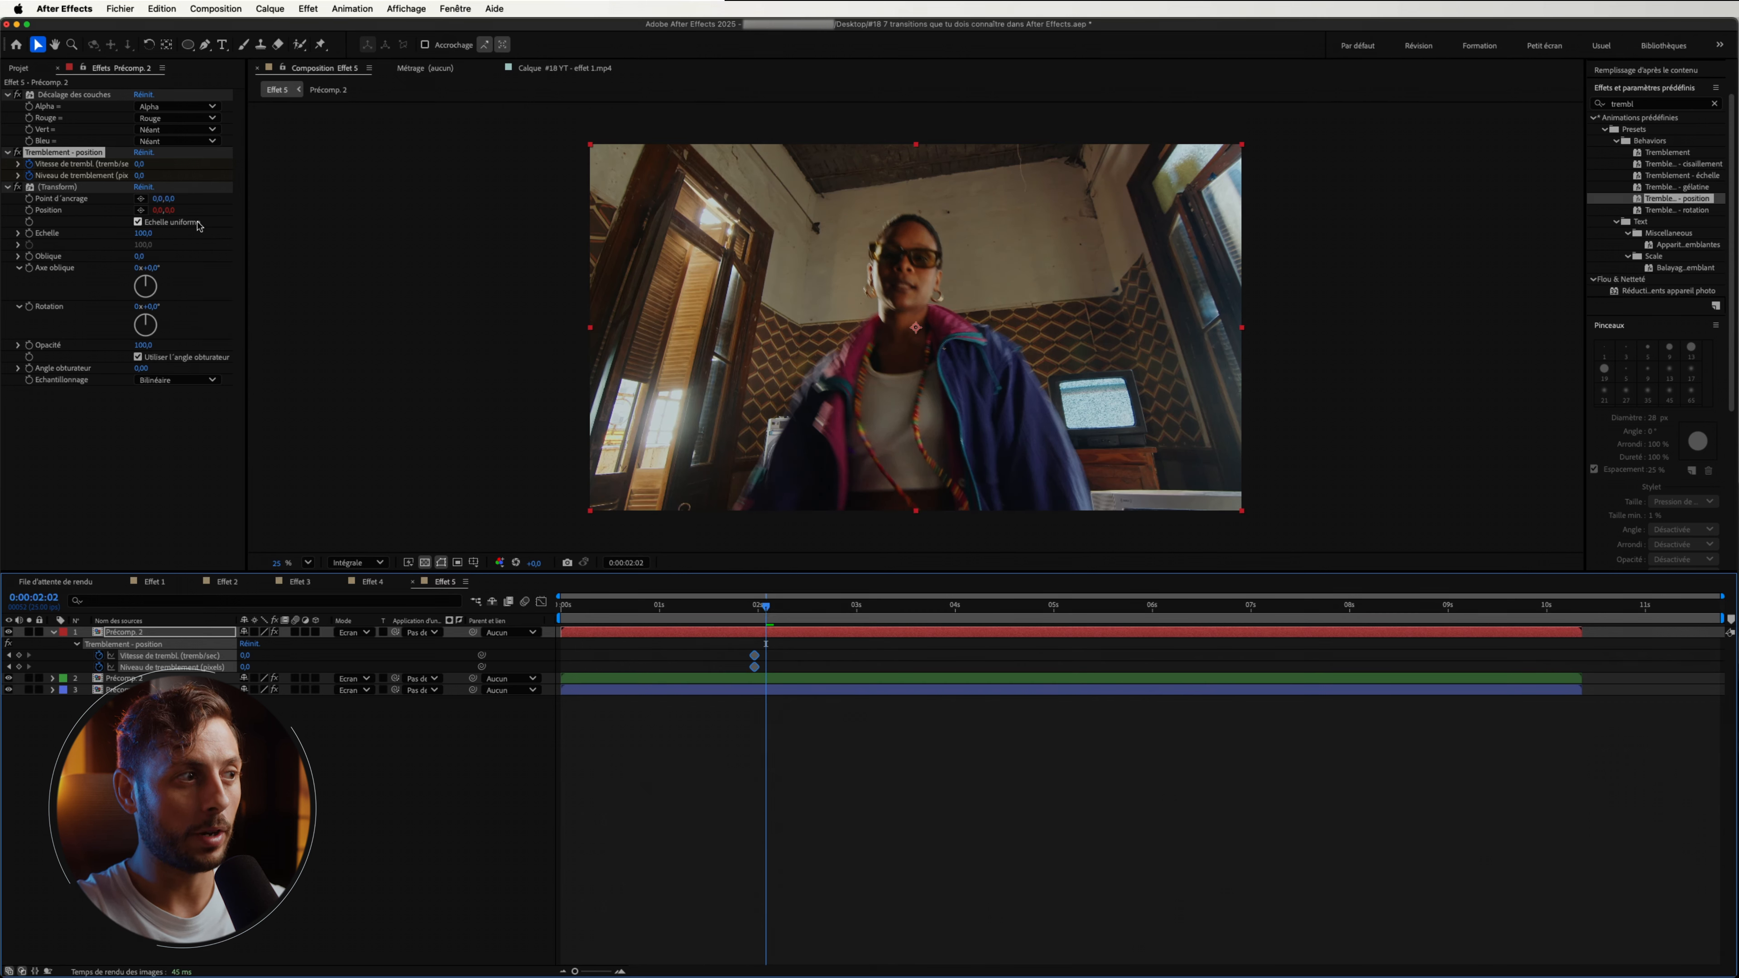
pyautogui.moveTo(141, 165); pyautogui.dragTo(162, 170)
pyautogui.moveTo(140, 175); pyautogui.dragTo(205, 177)
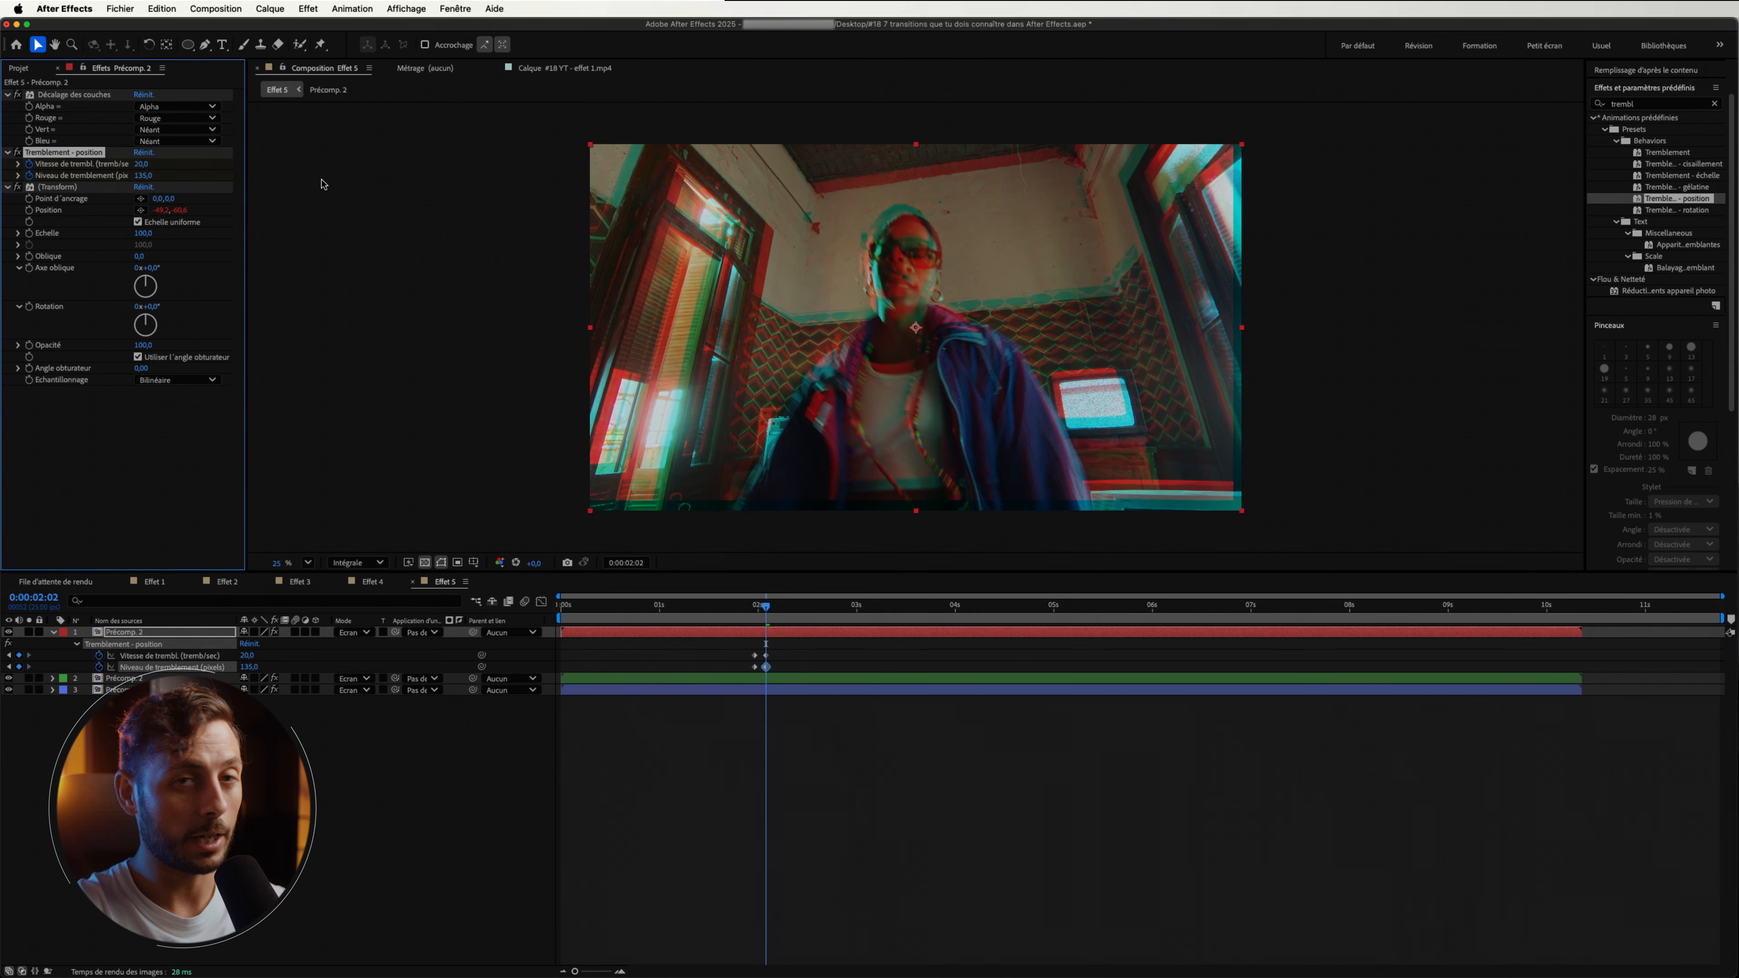
# Keyframe the red layer's shake speed and level back to 0 at 0:00:02:06.
pyautogui.moveTo(766, 607); pyautogui.dragTo(781, 608)
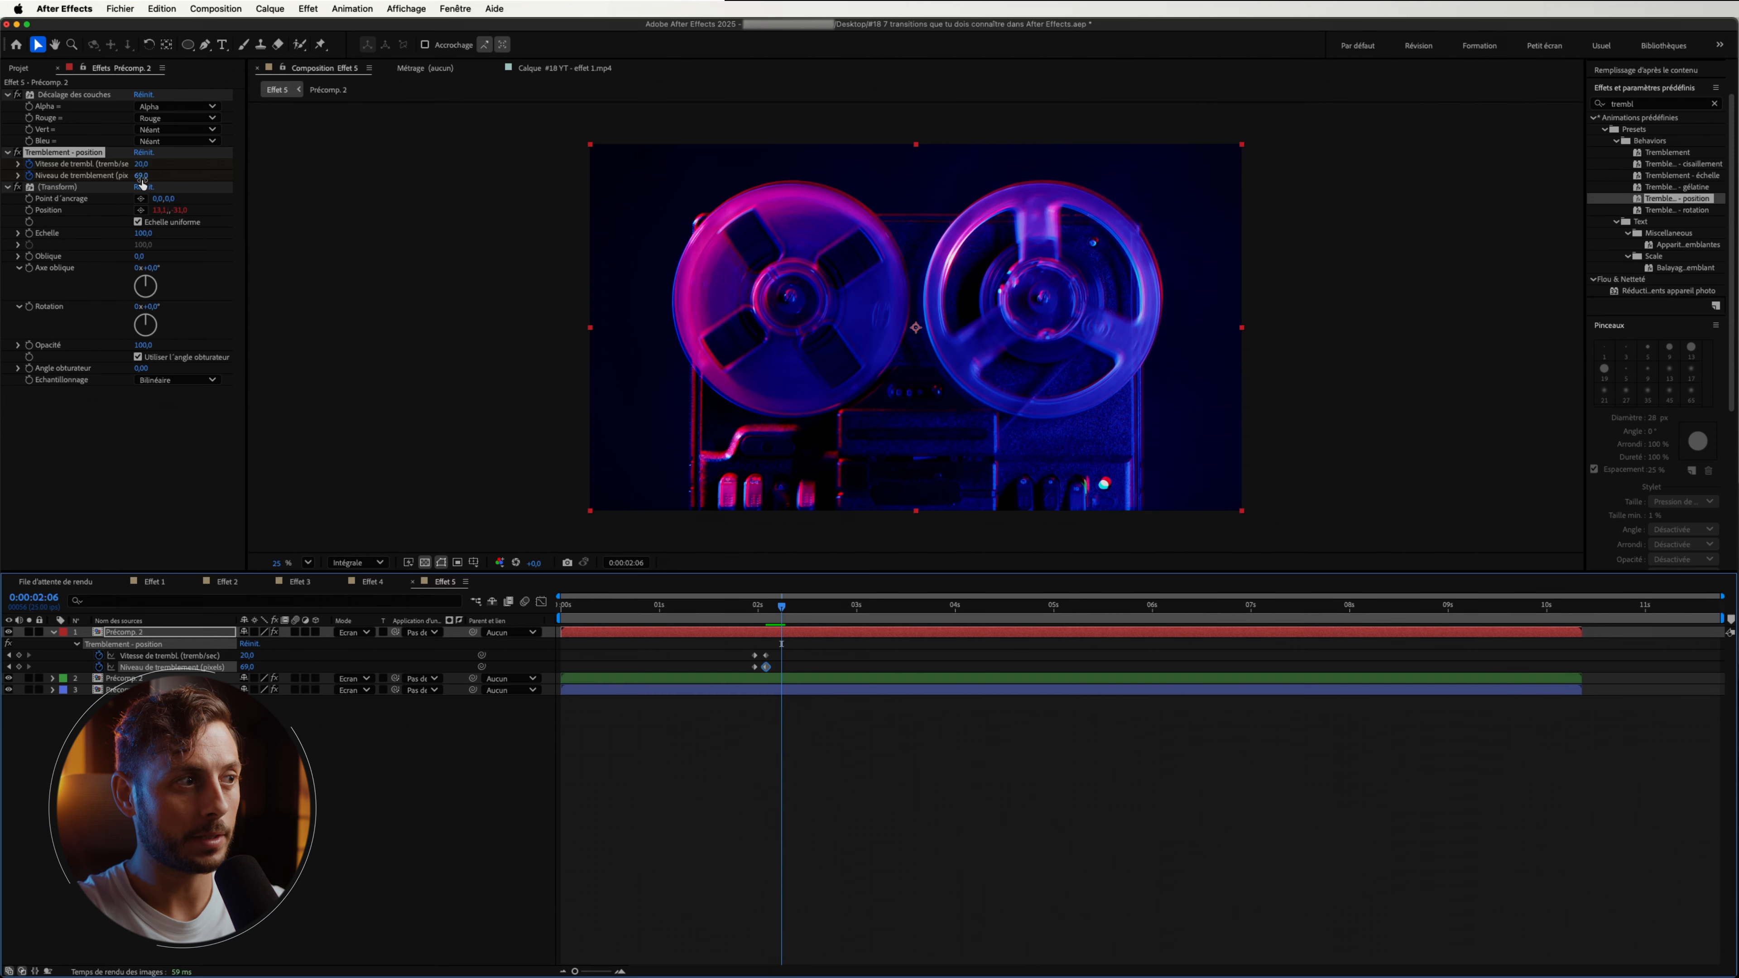
pyautogui.click(141, 164)
pyautogui.write('0')
pyautogui.press('Tab')
pyautogui.write('0')
pyautogui.press('Return')
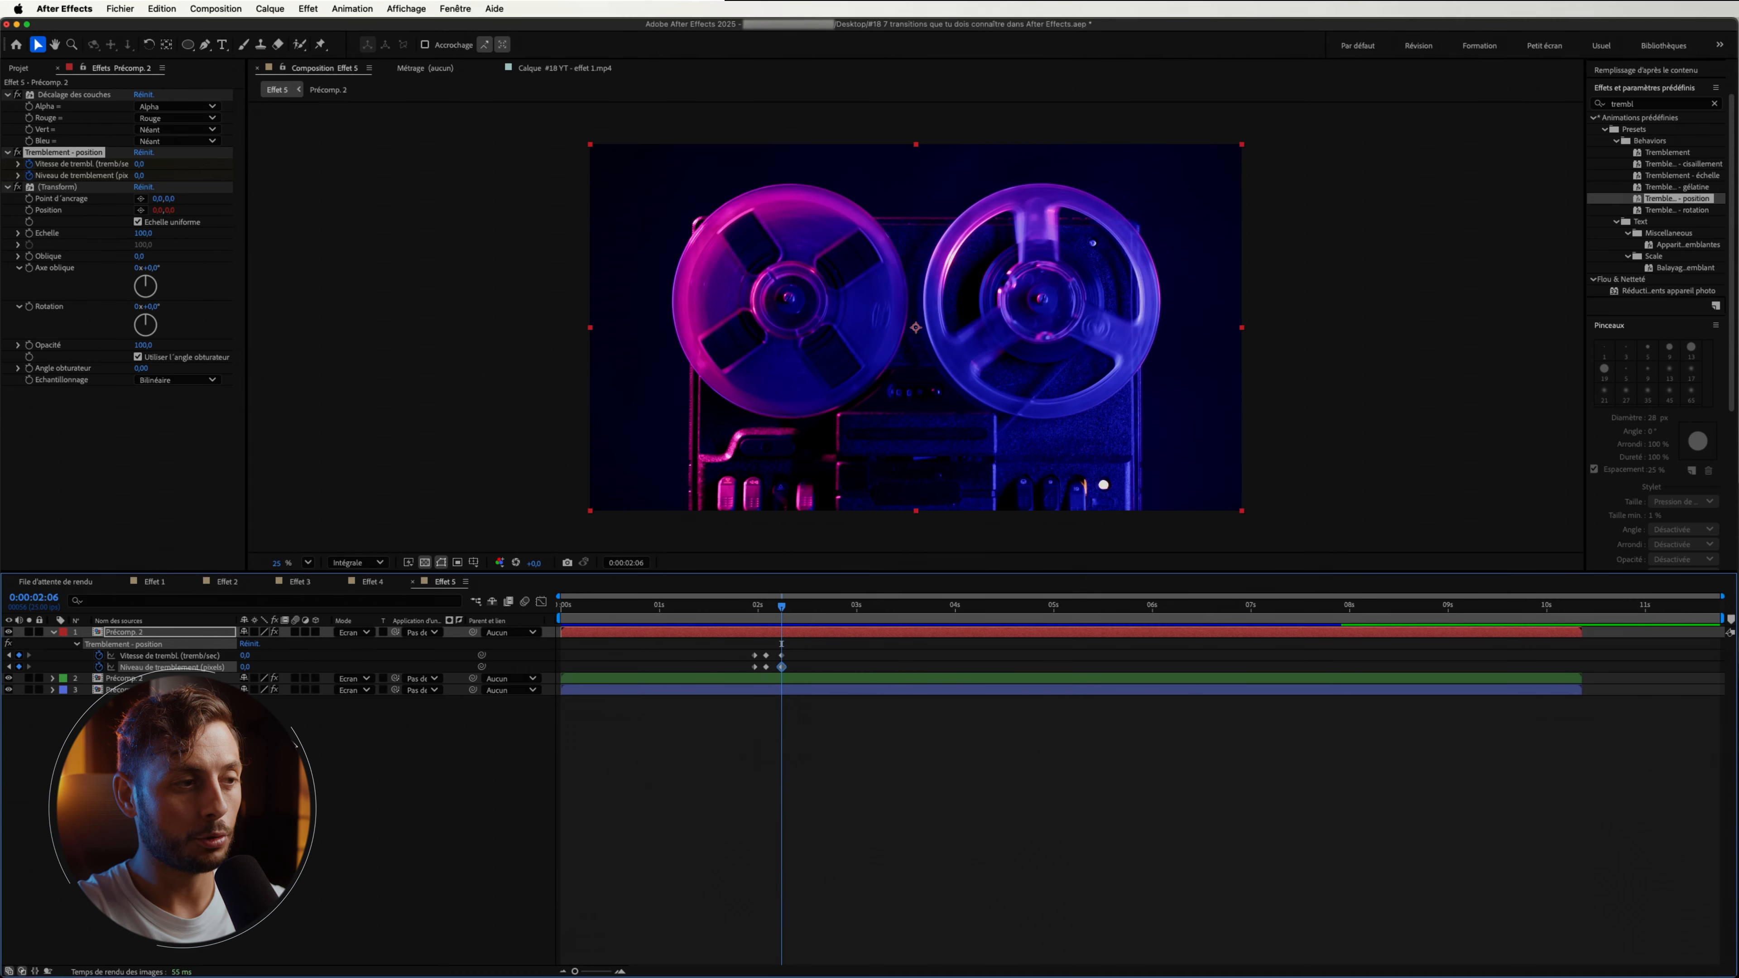
# Copy the Tremblement - position and Transform effects from the red-labelled layer to the green-labelled layer.
pyautogui.click(65, 152)
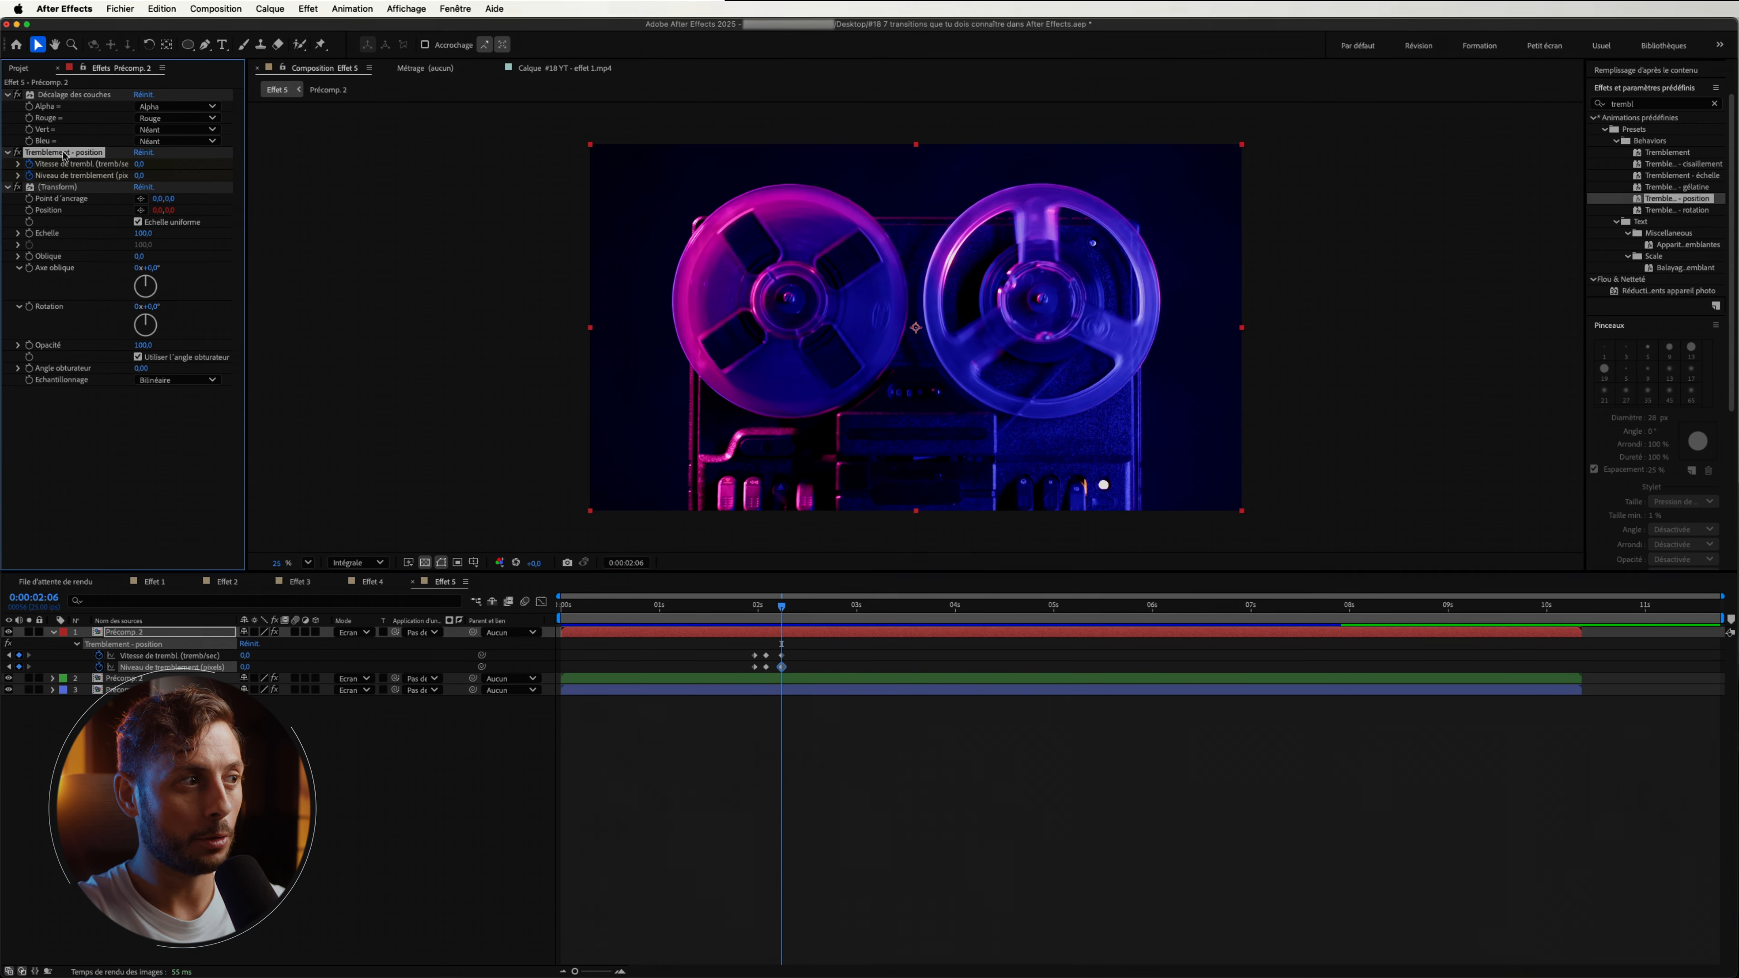
pyautogui.keyDown('shift'); pyautogui.click(59, 189); pyautogui.keyUp('shift')
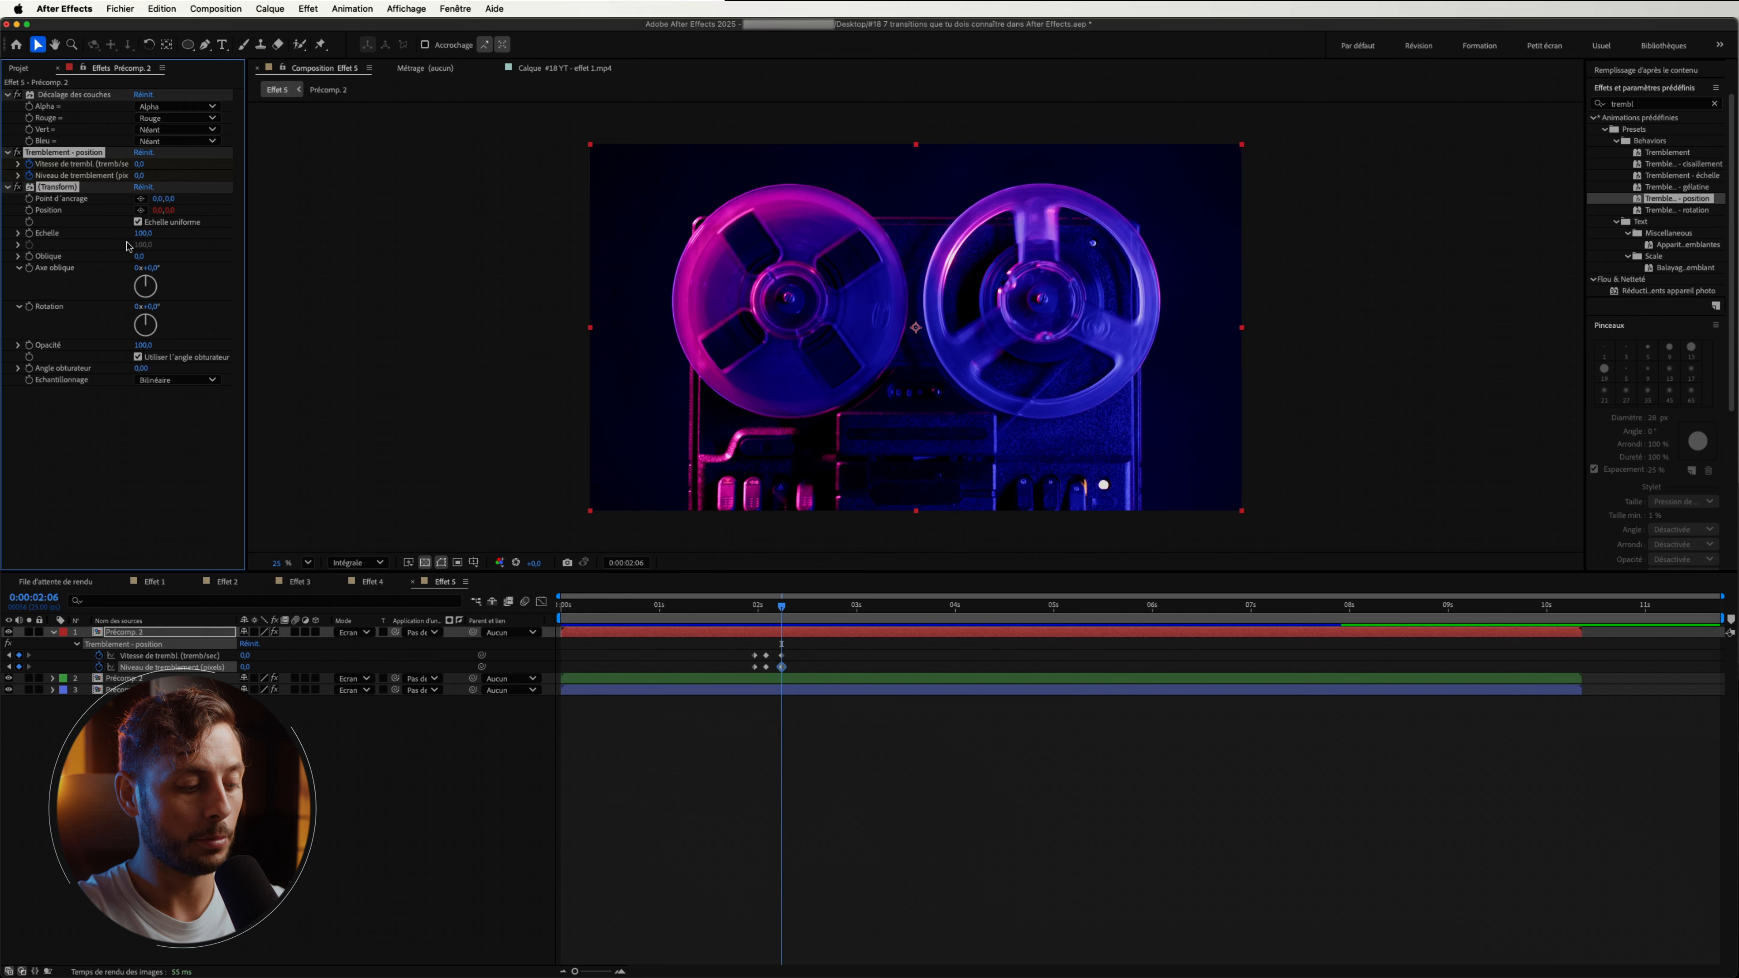
pyautogui.click(141, 631)
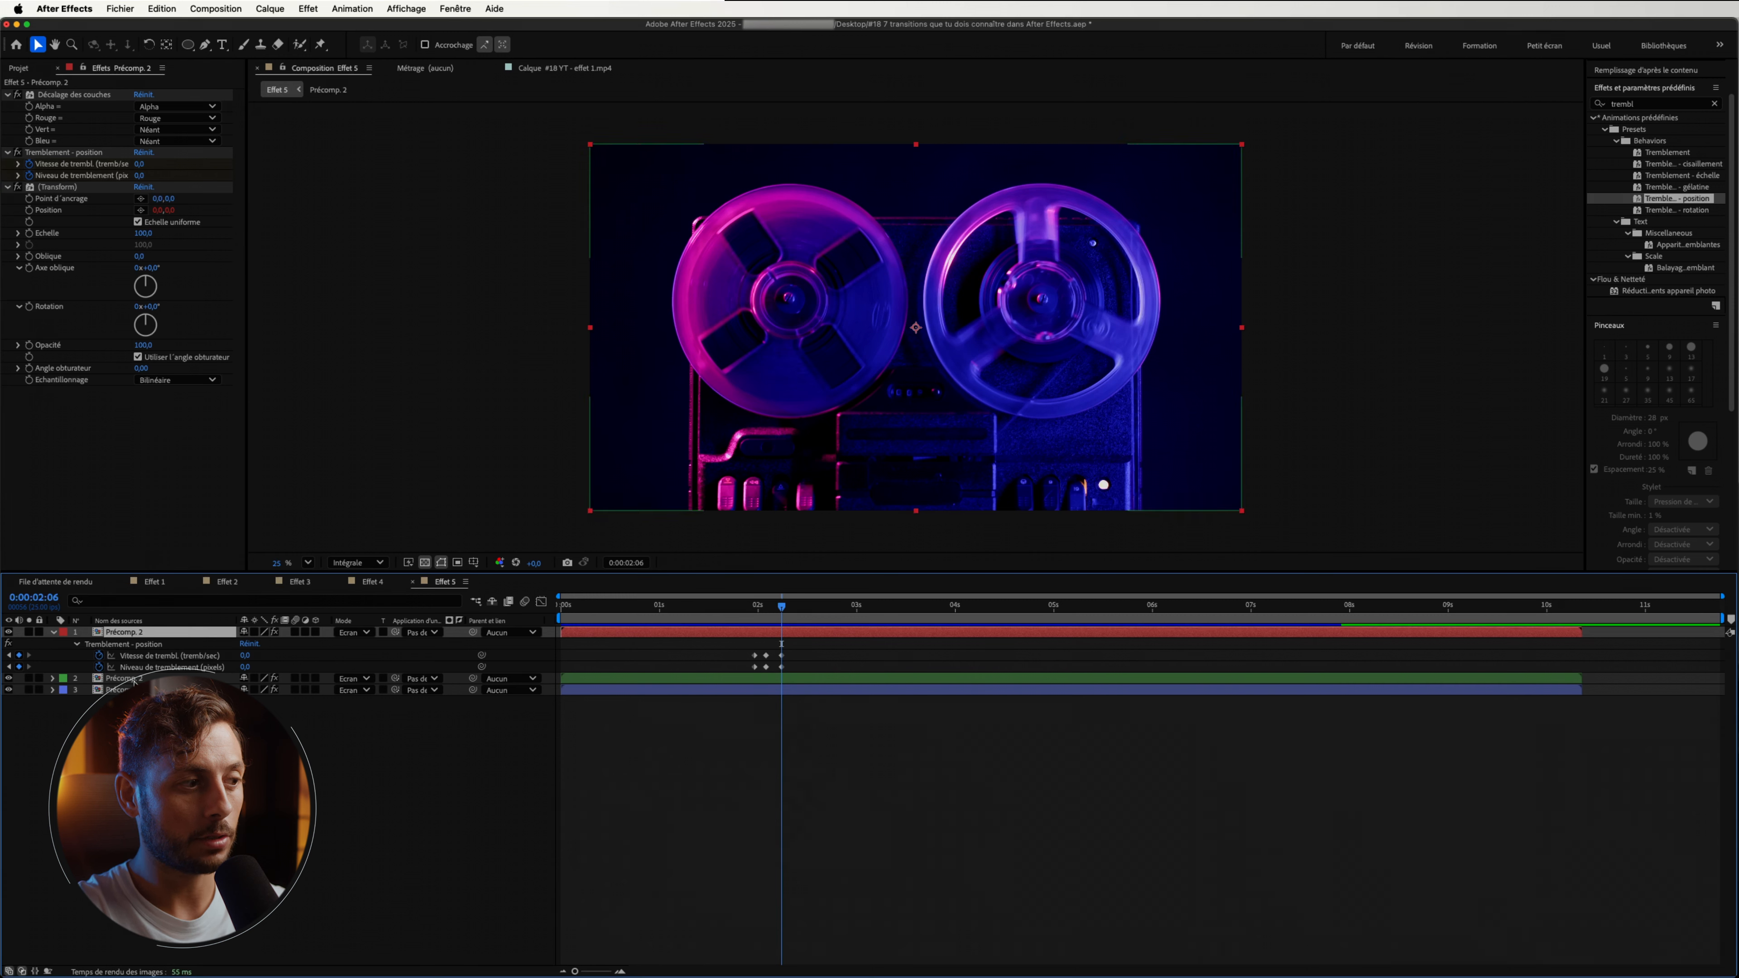
pyautogui.click(151, 678)
pyautogui.click(151, 689)
pyautogui.click(151, 678)
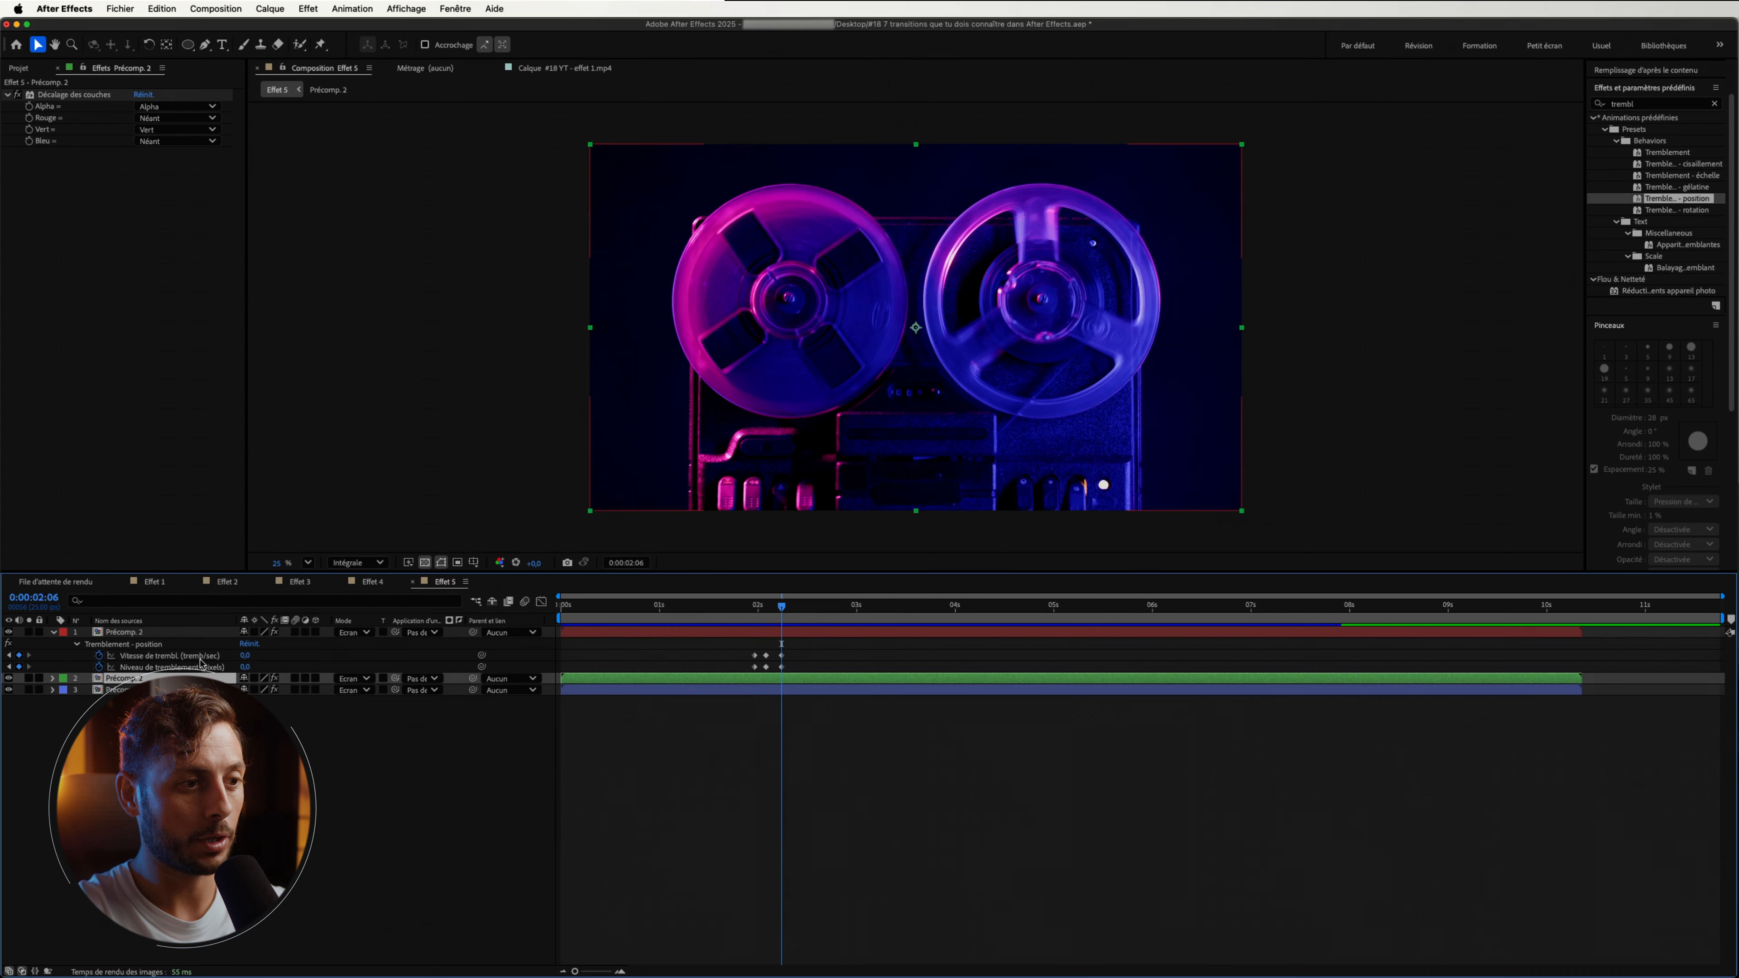
pyautogui.press('super+v')
pyautogui.click(151, 678)
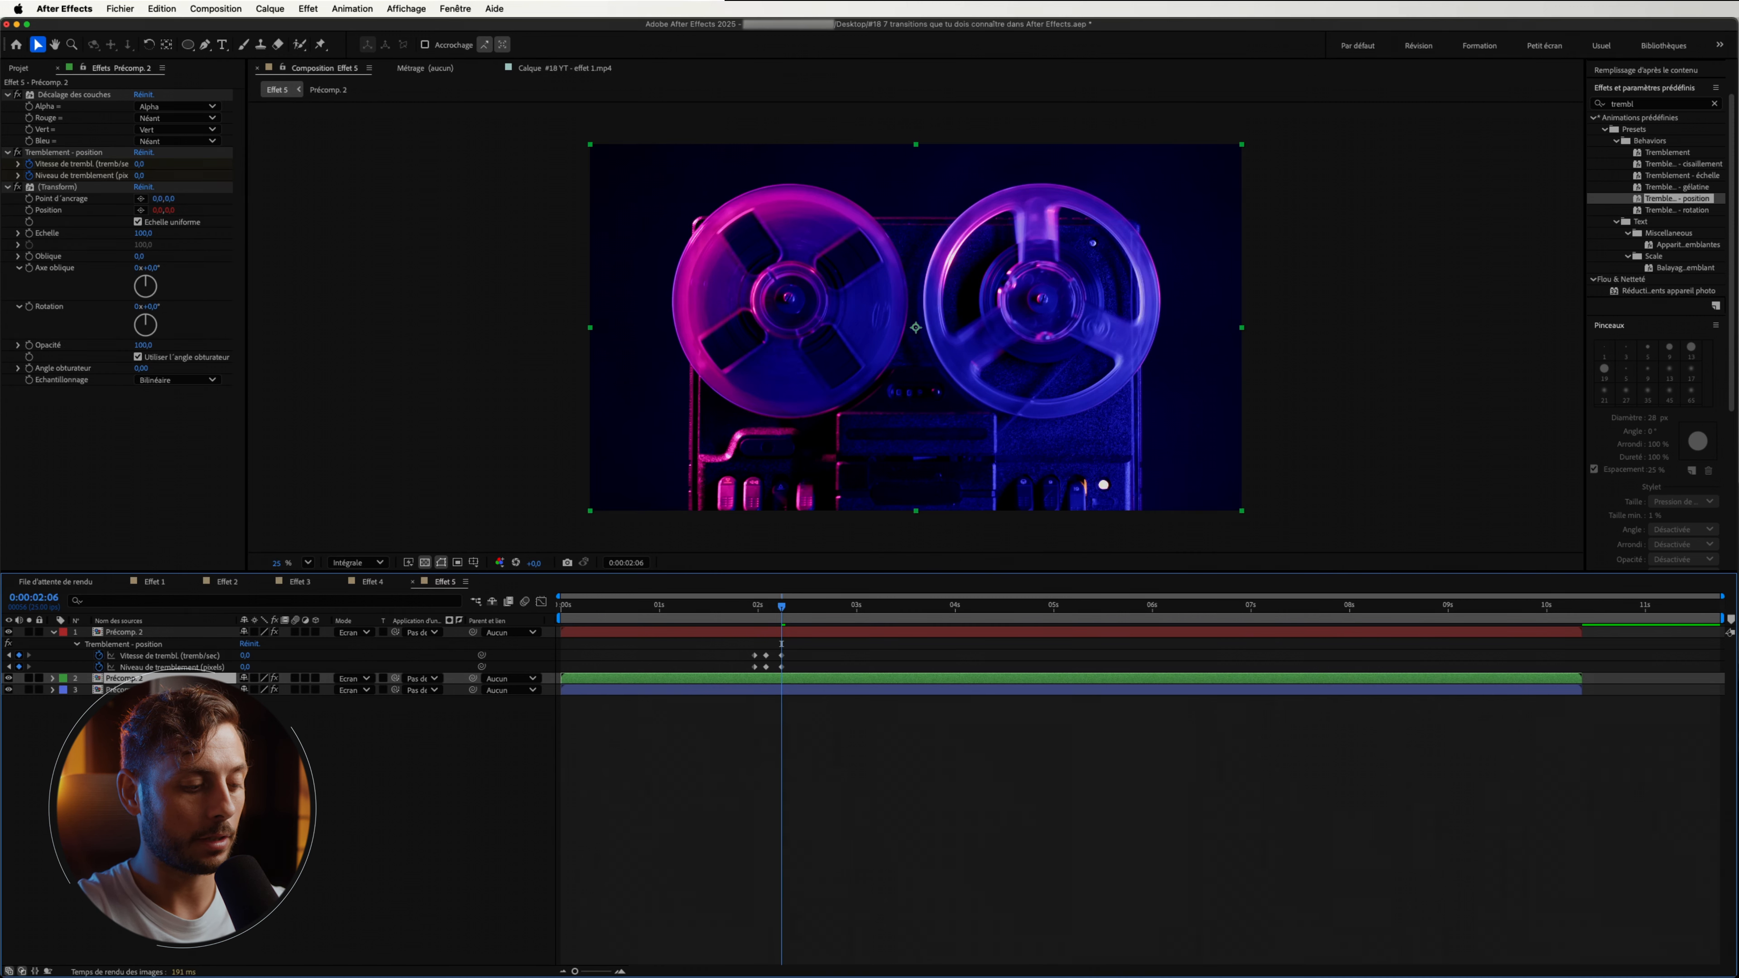
# Reveal the green layer's shake keyframes and shift them to start at 0:00:01:24, aligned with the red layer's keyframes.
pyautogui.press('u')
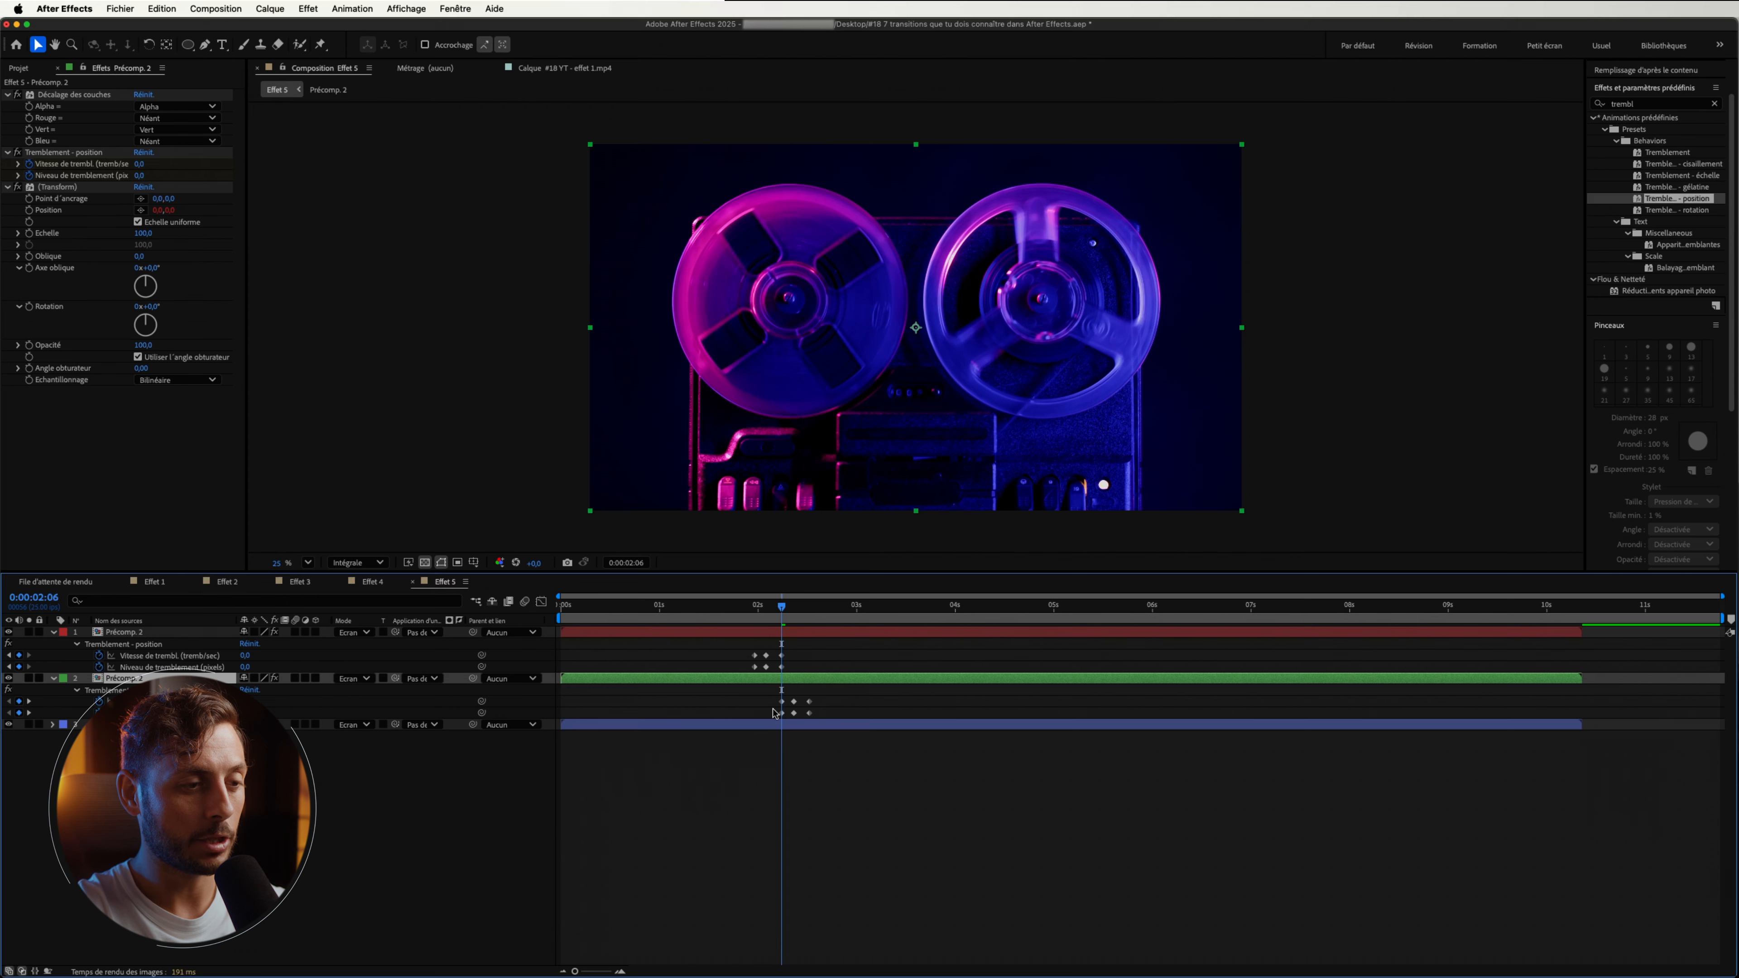
pyautogui.click(754, 607)
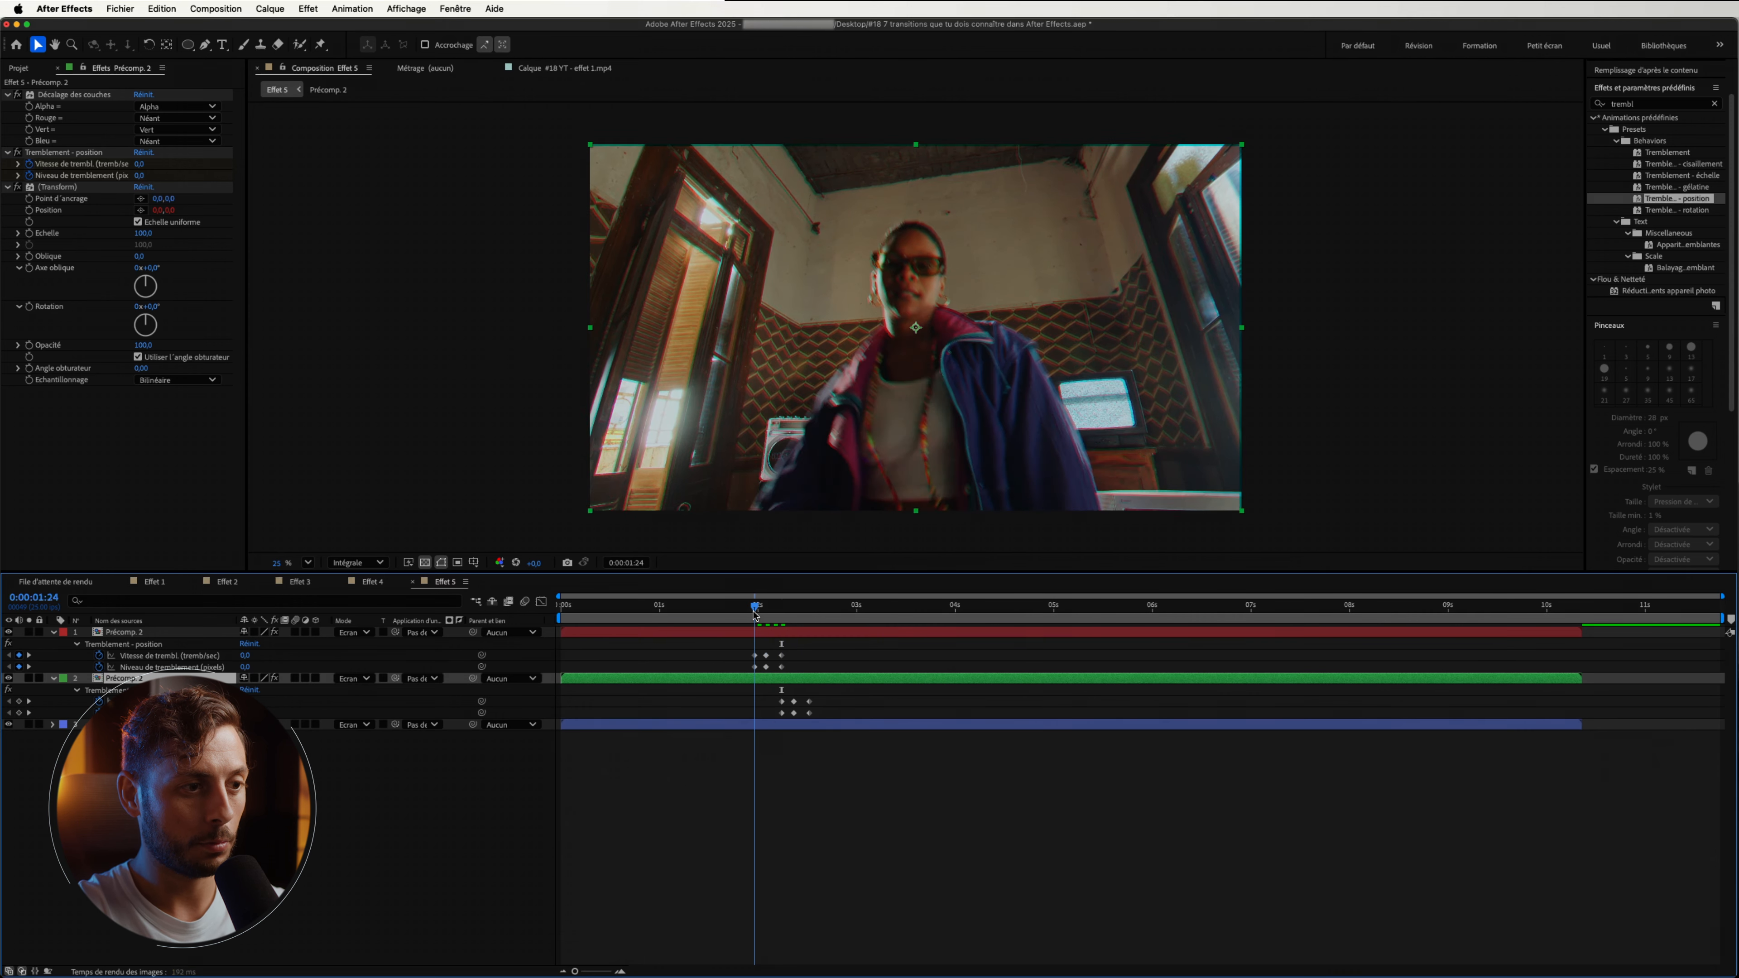
pyautogui.moveTo(836, 715); pyautogui.dragTo(767, 710)
pyautogui.click(830, 711)
pyautogui.press('k')
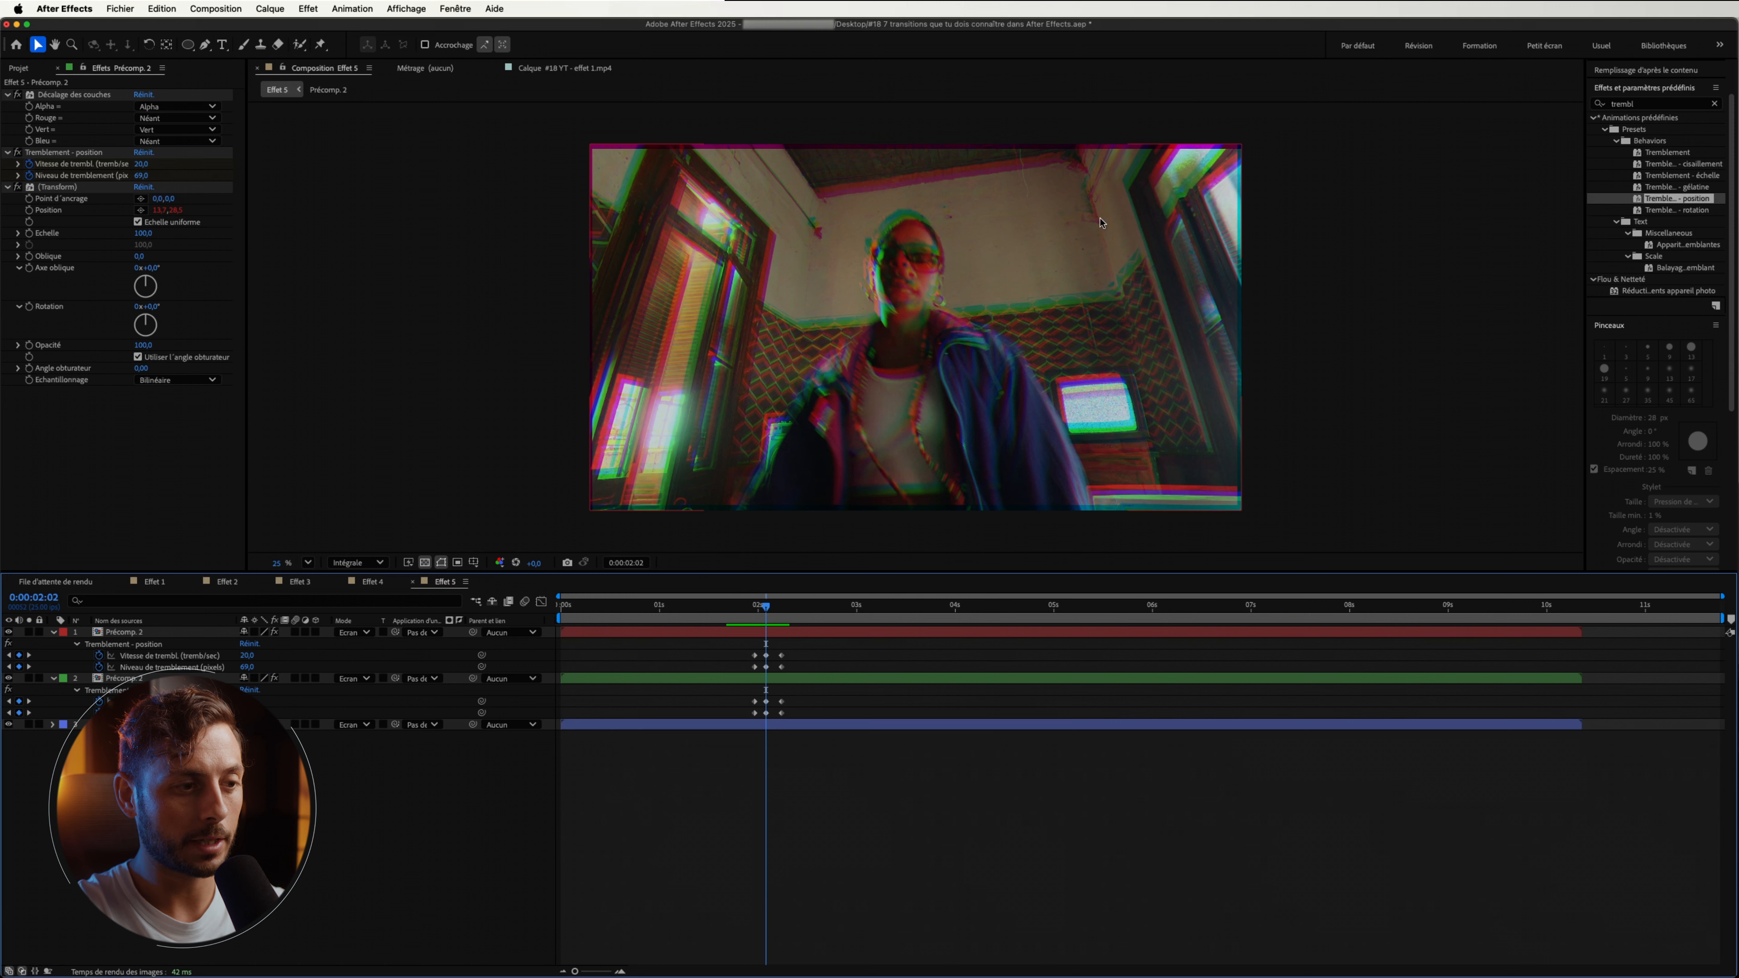
# Precompose the three colour-channel layers, transferring all attributes into the new composition, and show the resulting layer's scale.
pyautogui.moveTo(202, 796); pyautogui.dragTo(128, 638)
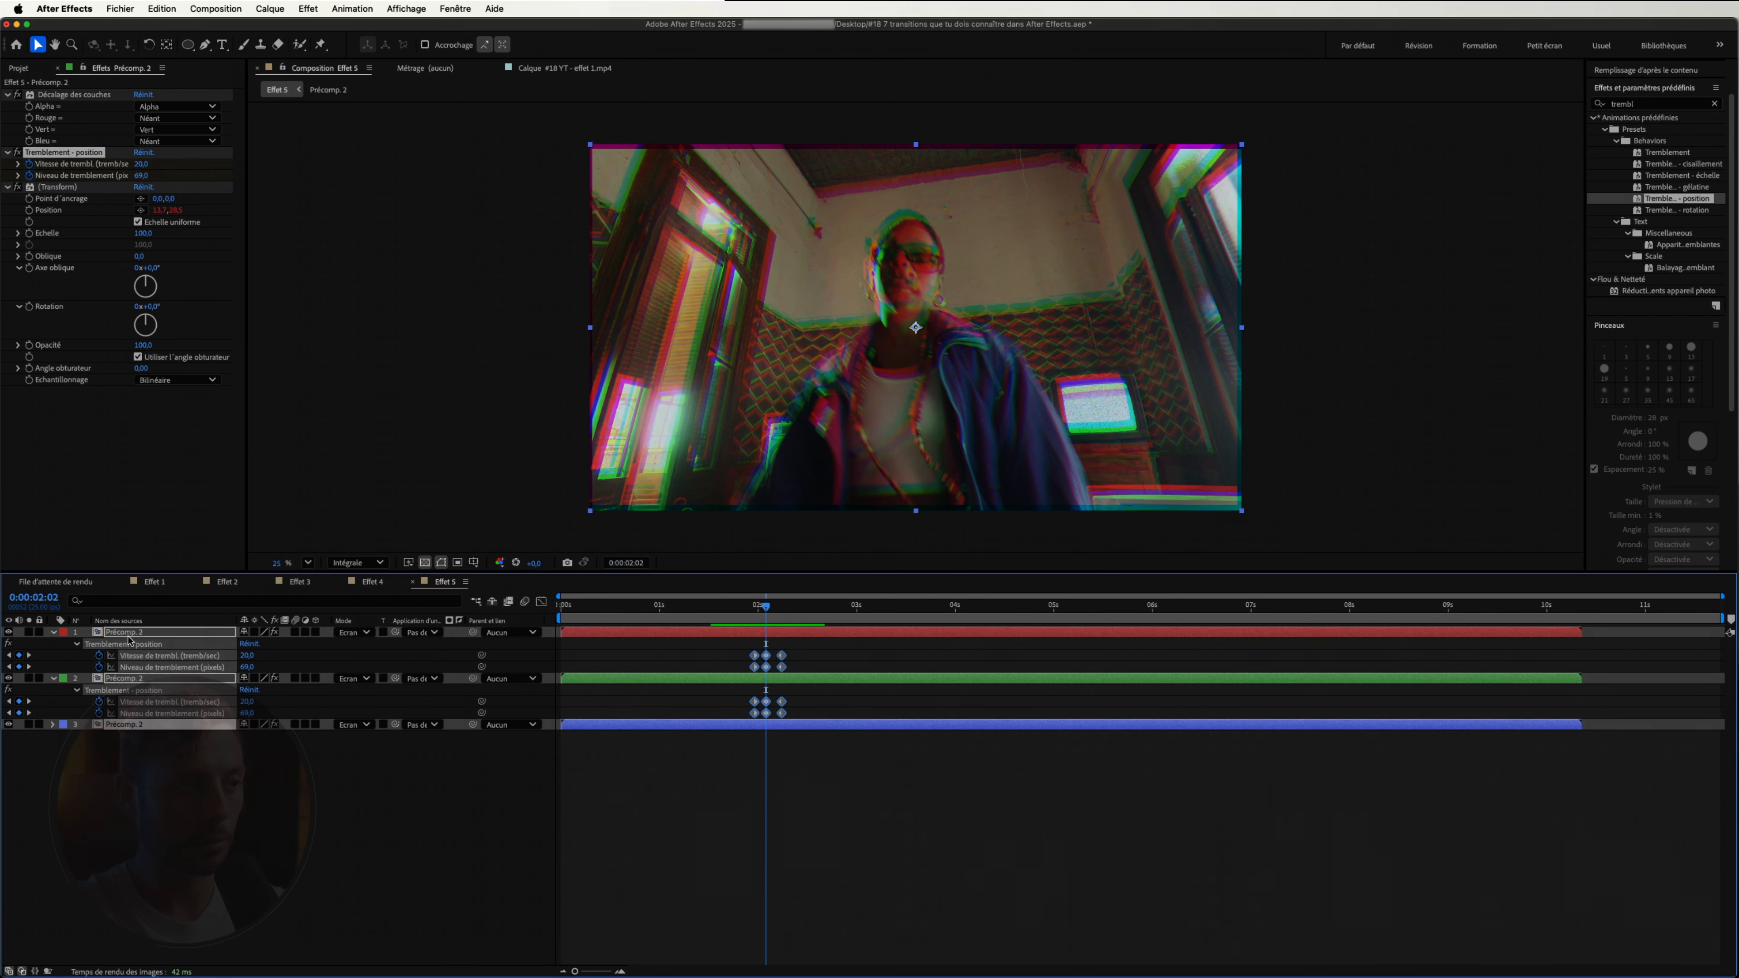
pyautogui.rightClick(134, 636)
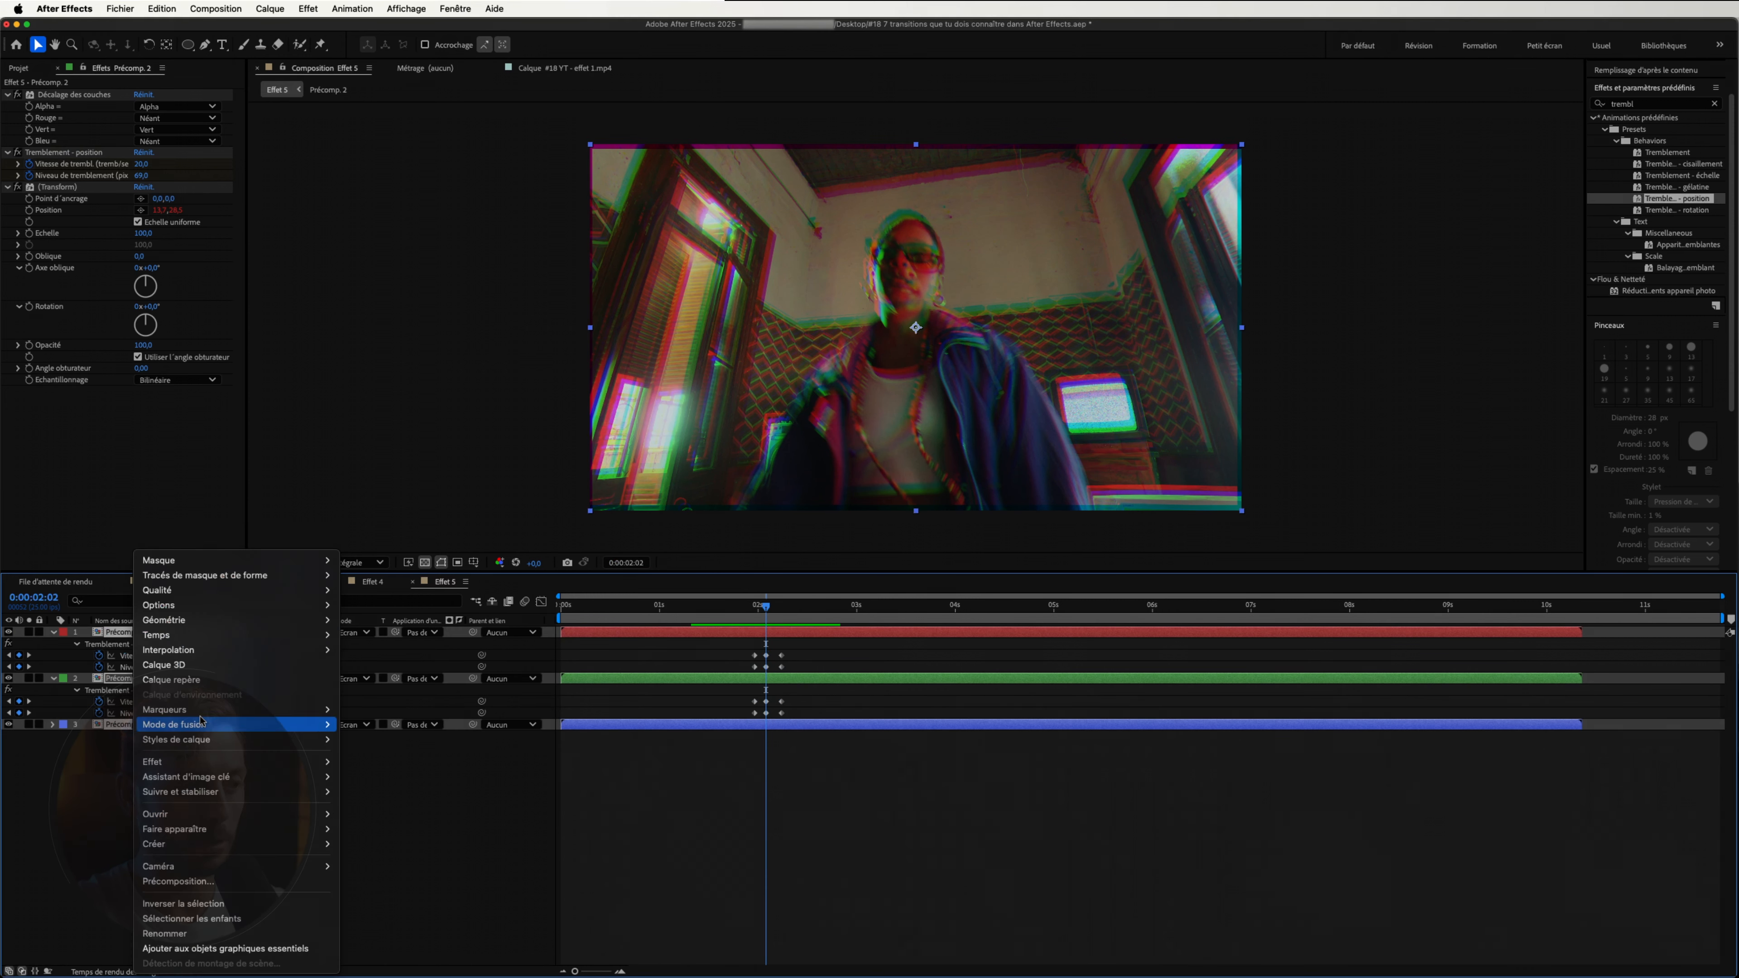
pyautogui.click(205, 879)
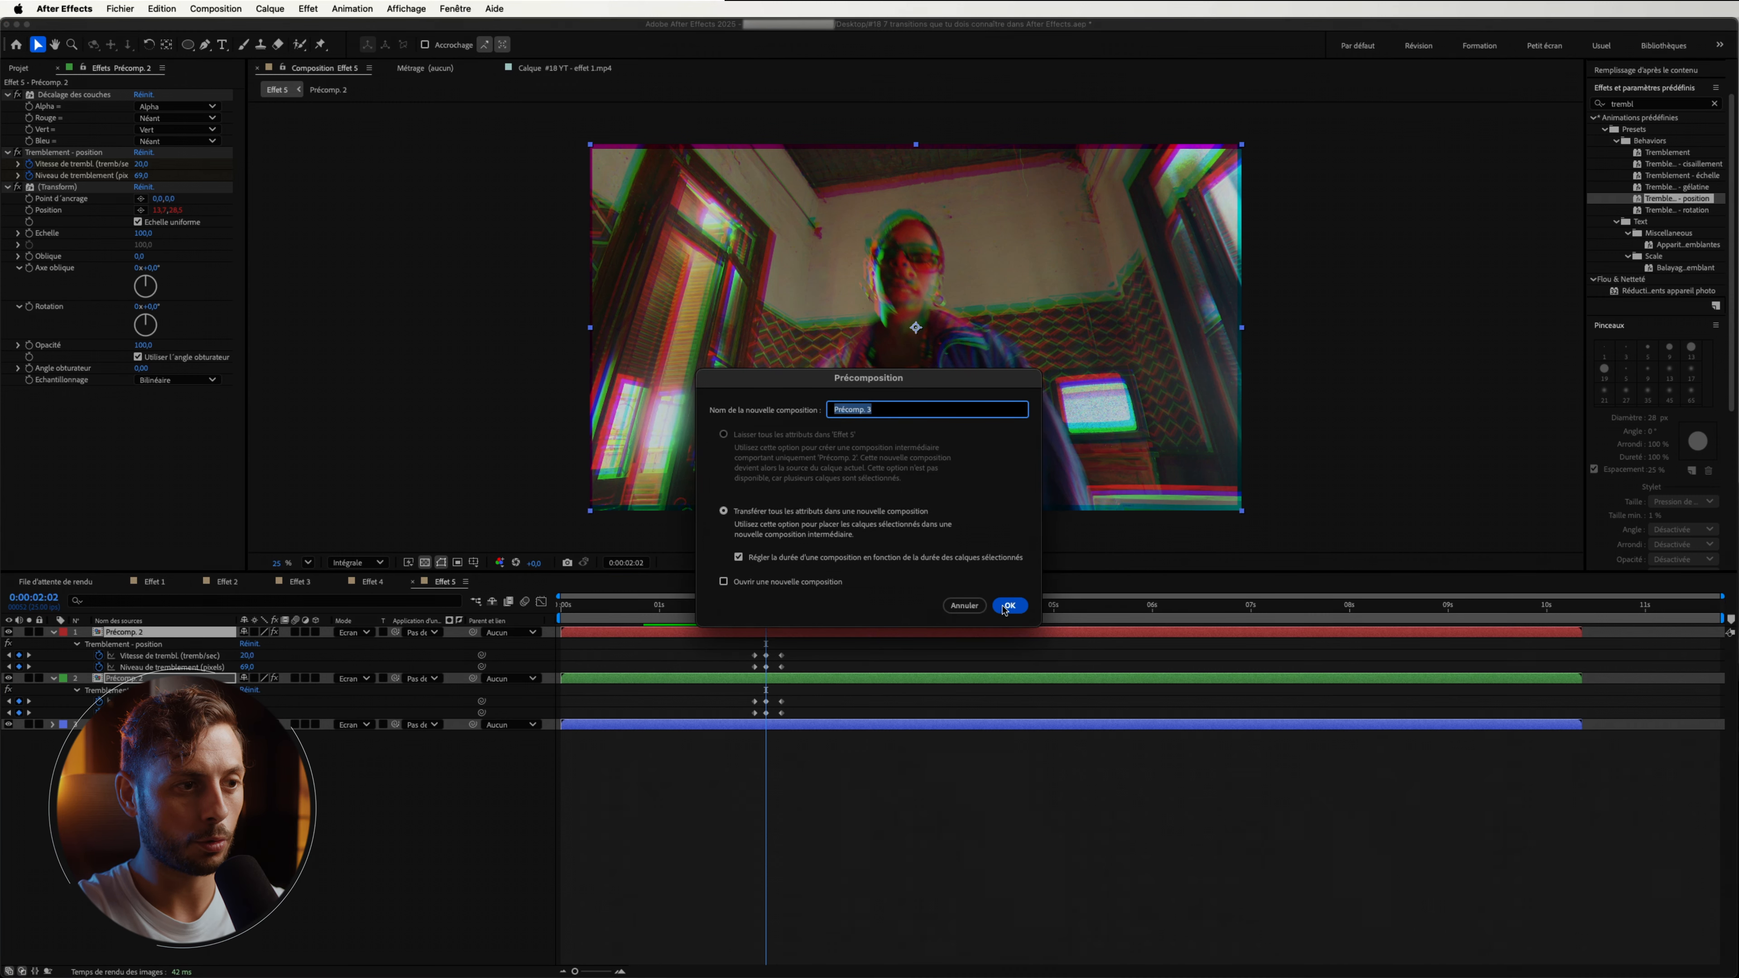
pyautogui.click(1008, 606)
pyautogui.press('s')
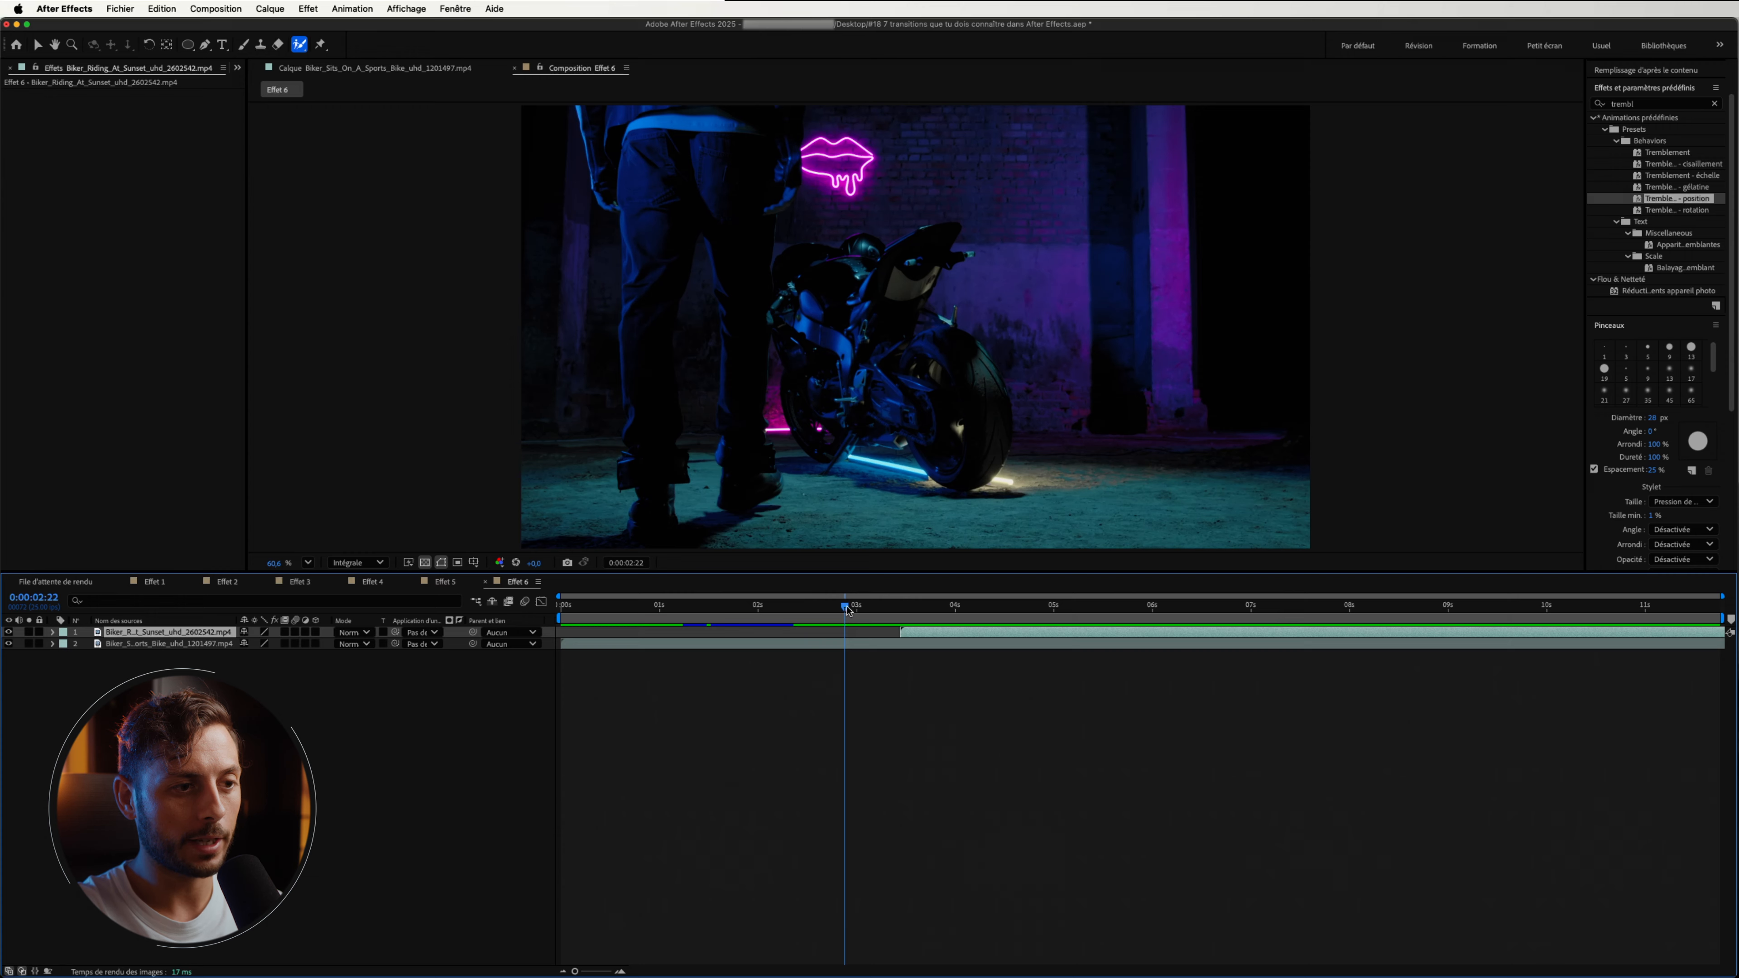
# In Effet 6, split the sunset biker clip at 0:00:04:03 and select its first segment.
pyautogui.moveTo(847, 609); pyautogui.dragTo(968, 630)
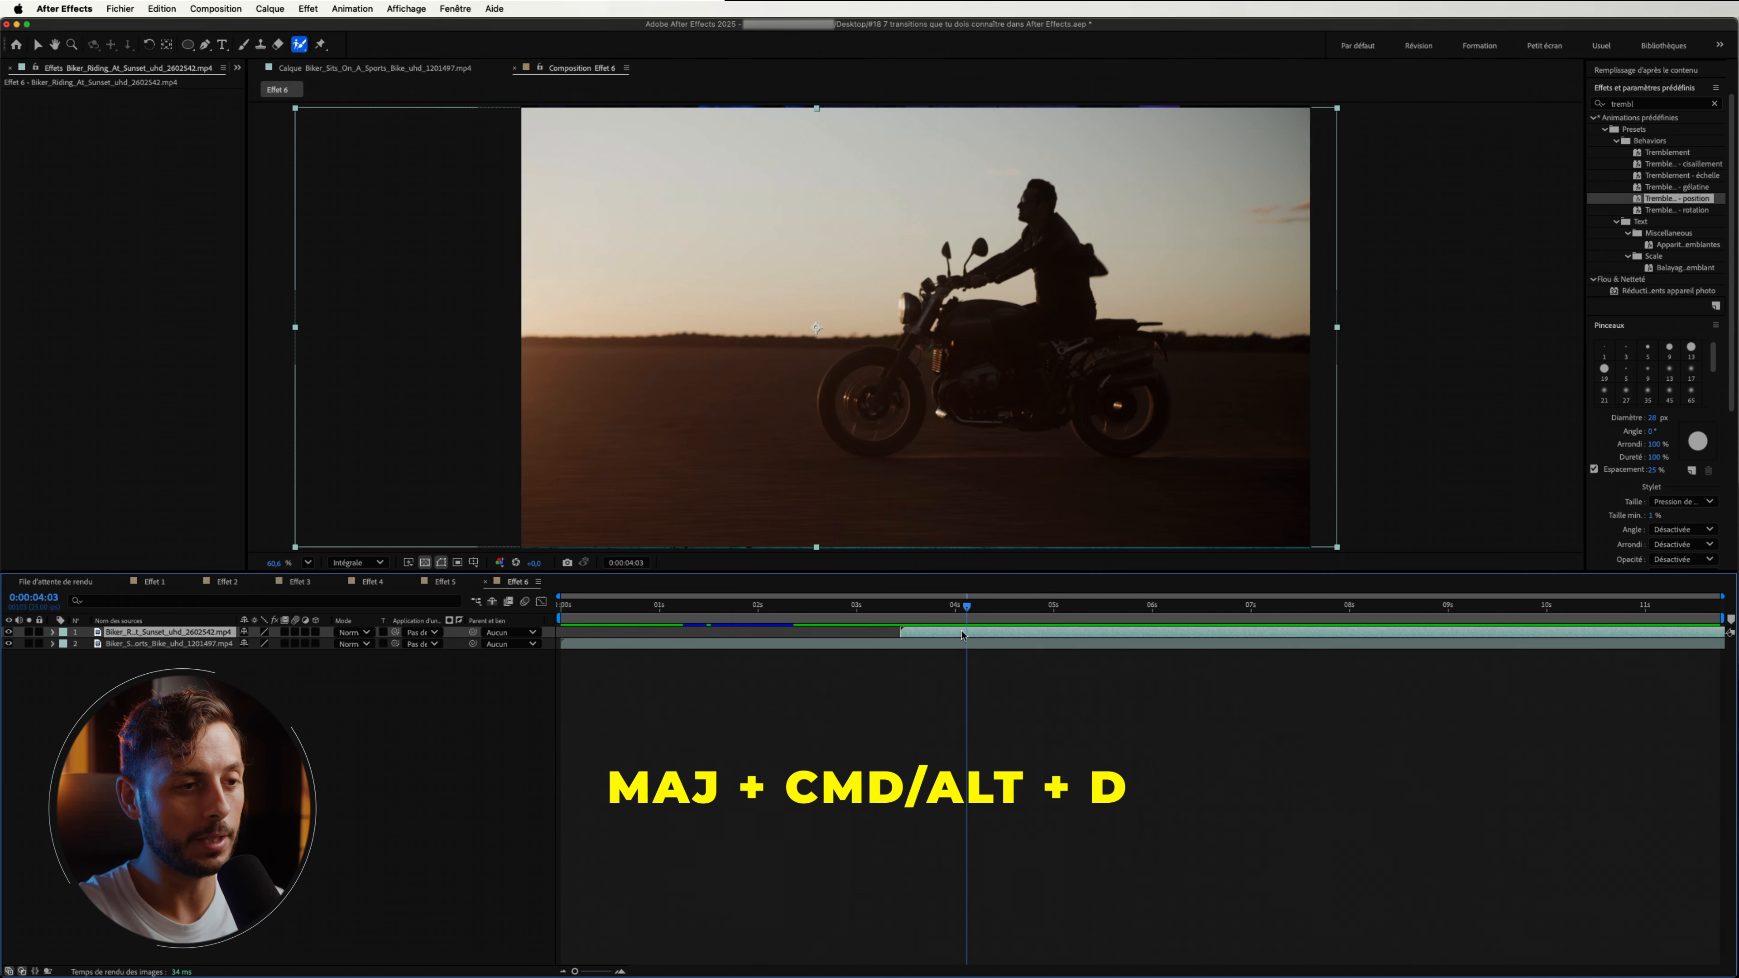
pyautogui.press('super+shift+d')
pyautogui.click(929, 649)
# Cut out the rider and motorcycle in the first segment with the Roto Brush, freeze the propagation and return to the composition.
pyautogui.moveTo(918, 606)
pyautogui.mouseDown()
pyautogui.moveTo(901, 606)
pyautogui.moveTo(927, 606)
pyautogui.mouseUp()
pyautogui.doubleClick(193, 647)
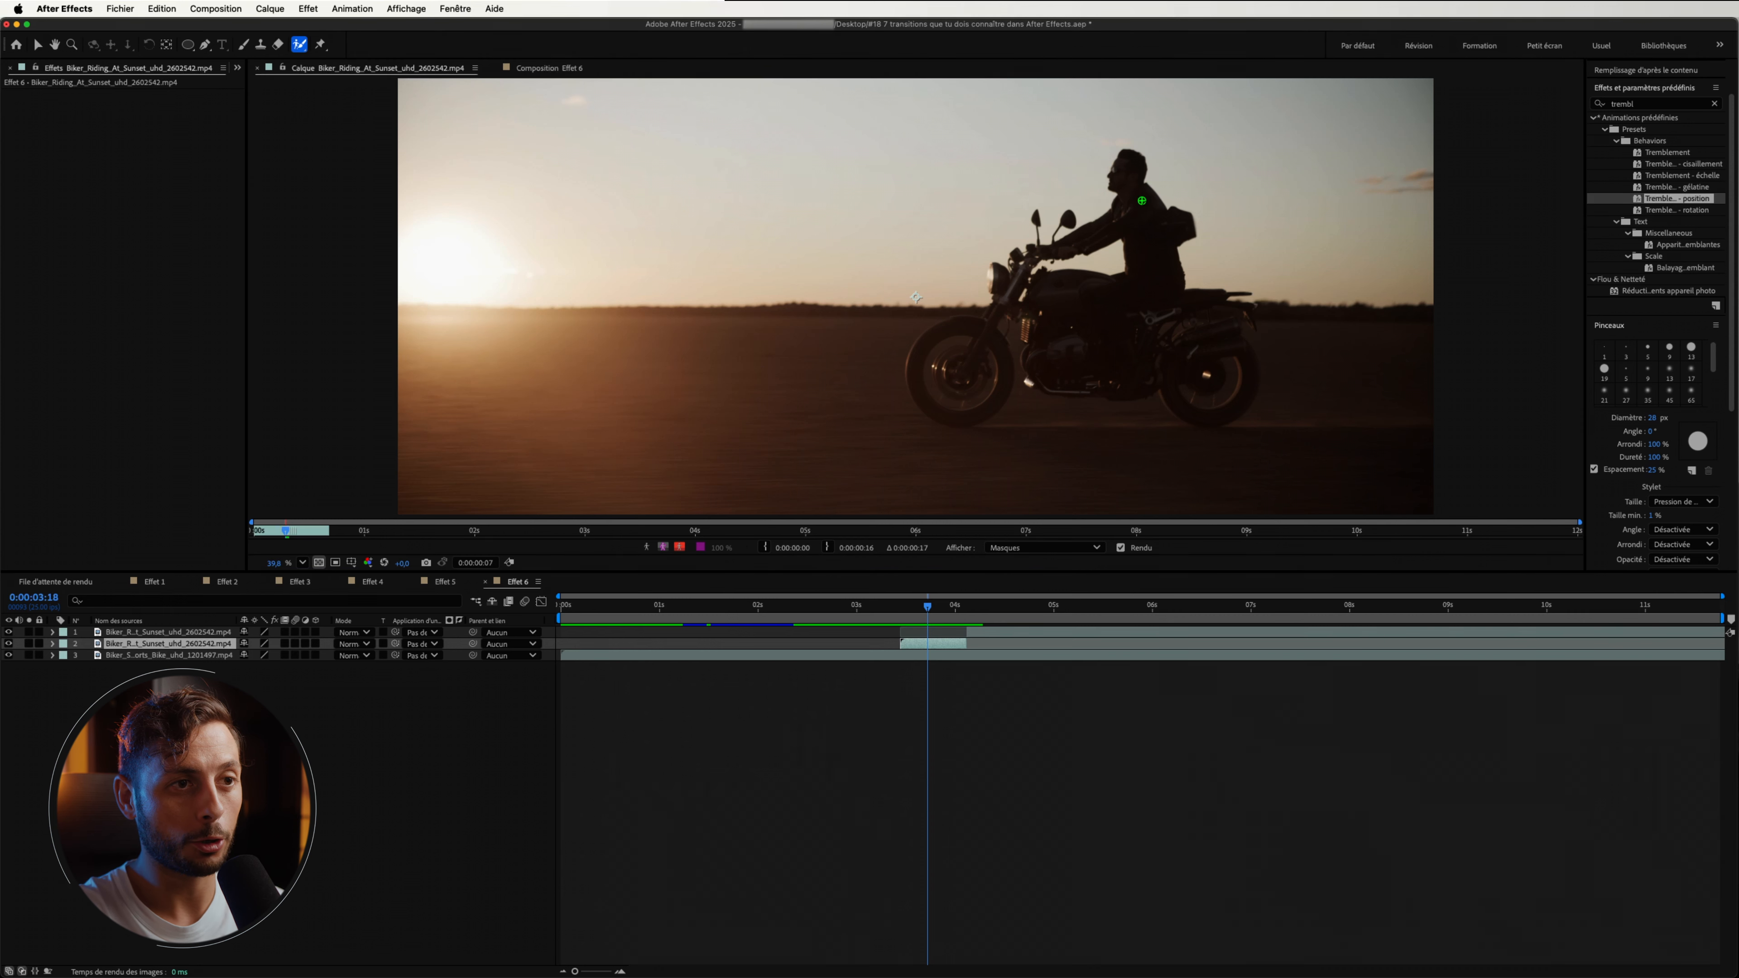
pyautogui.moveTo(1122, 181)
pyautogui.mouseDown()
pyautogui.moveTo(1142, 302)
pyautogui.moveTo(952, 323)
pyautogui.mouseUp()
pyautogui.moveTo(1129, 374)
pyautogui.mouseDown()
pyautogui.moveTo(1251, 357)
pyautogui.moveTo(1162, 293)
pyautogui.mouseUp()
pyautogui.moveTo(1067, 216); pyautogui.dragTo(1032, 237)
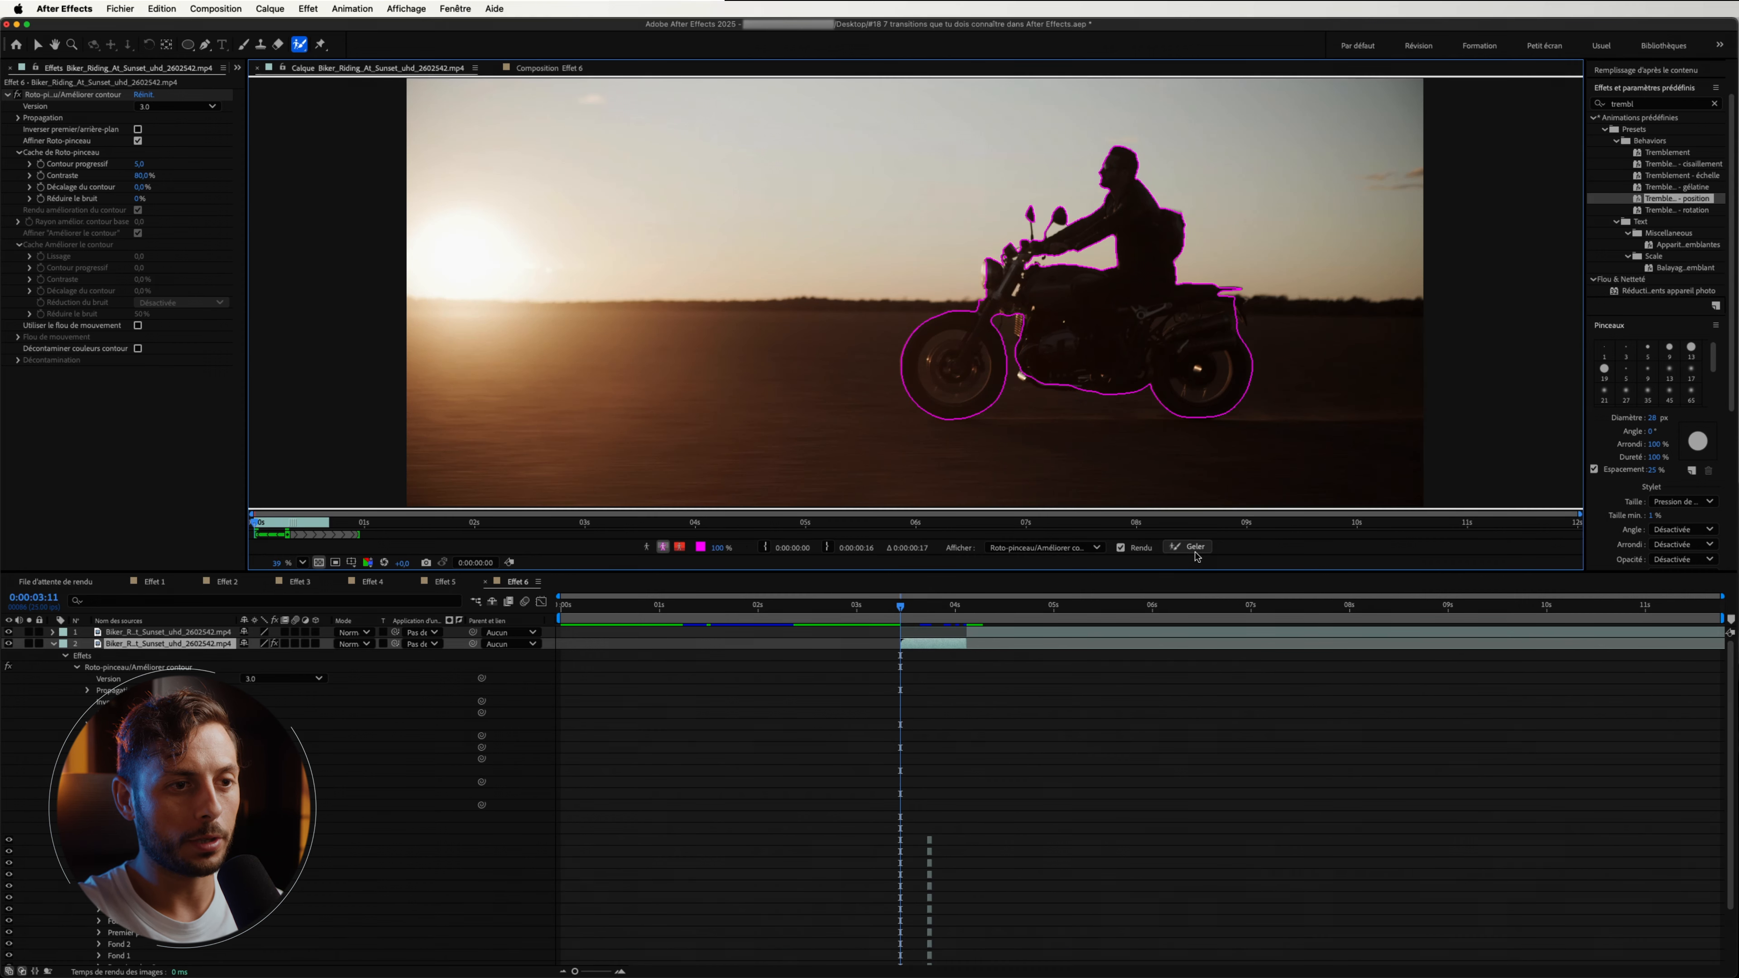
pyautogui.click(1192, 548)
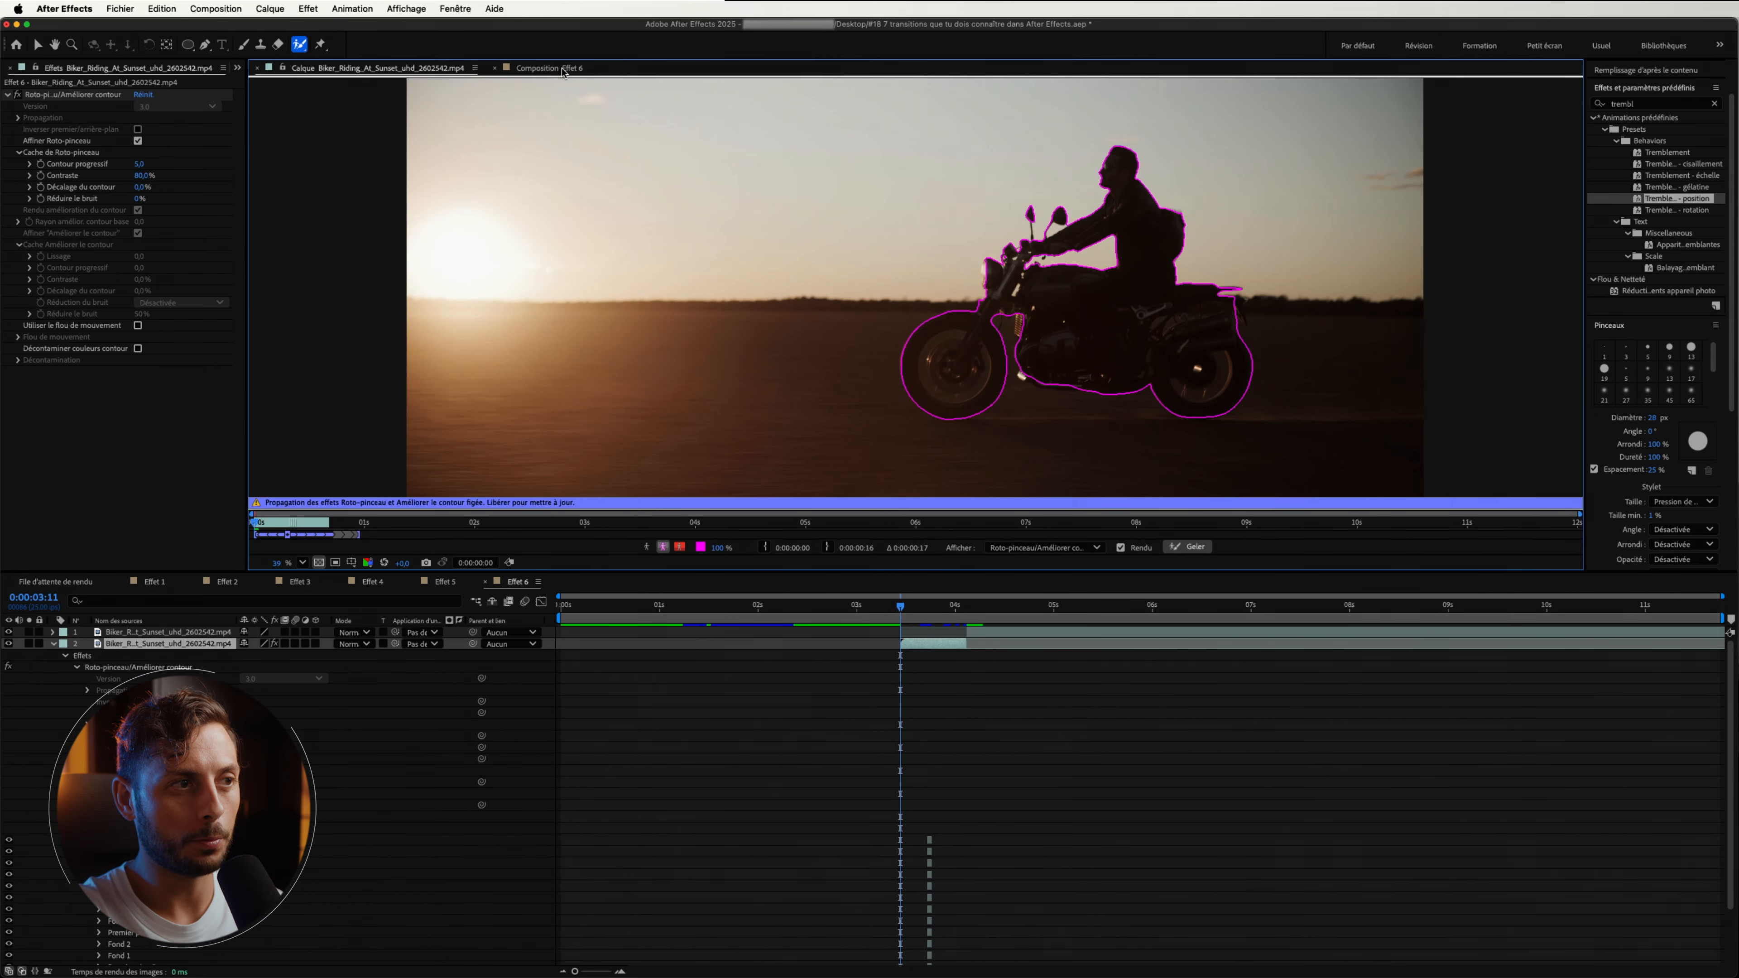
pyautogui.click(562, 70)
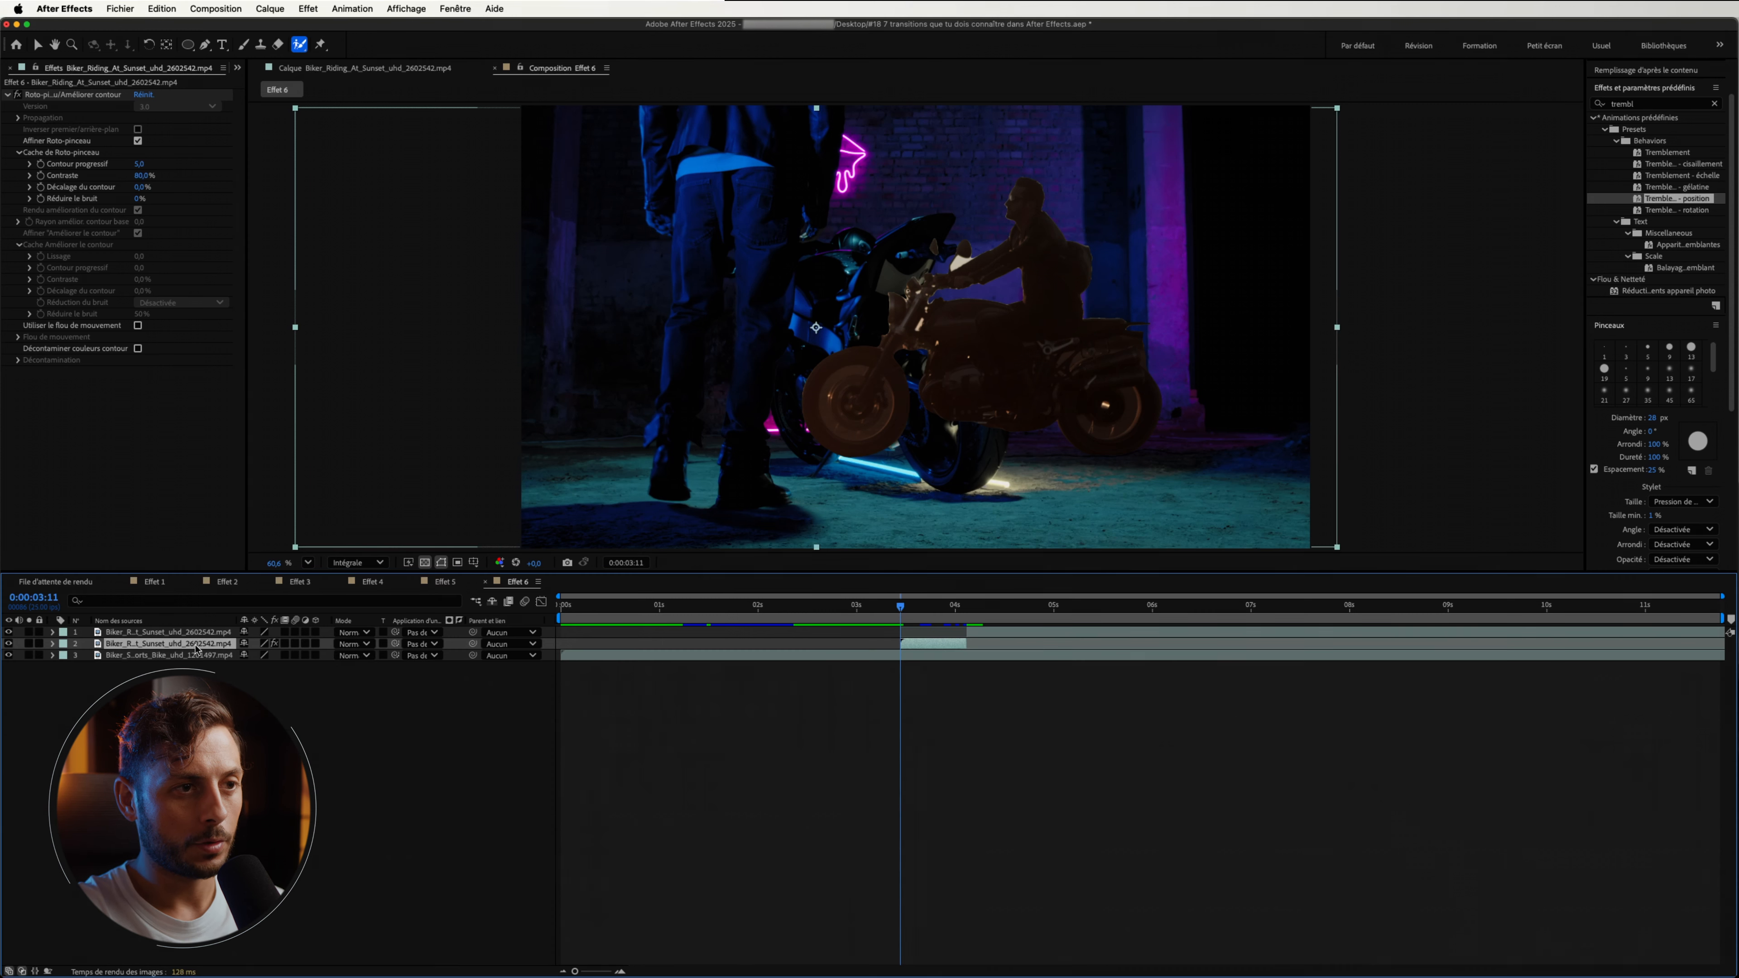
# Add Position keyframes to the cut-out rider segment at 0:00:03:11 and 0:00:04:03.
pyautogui.press('p')
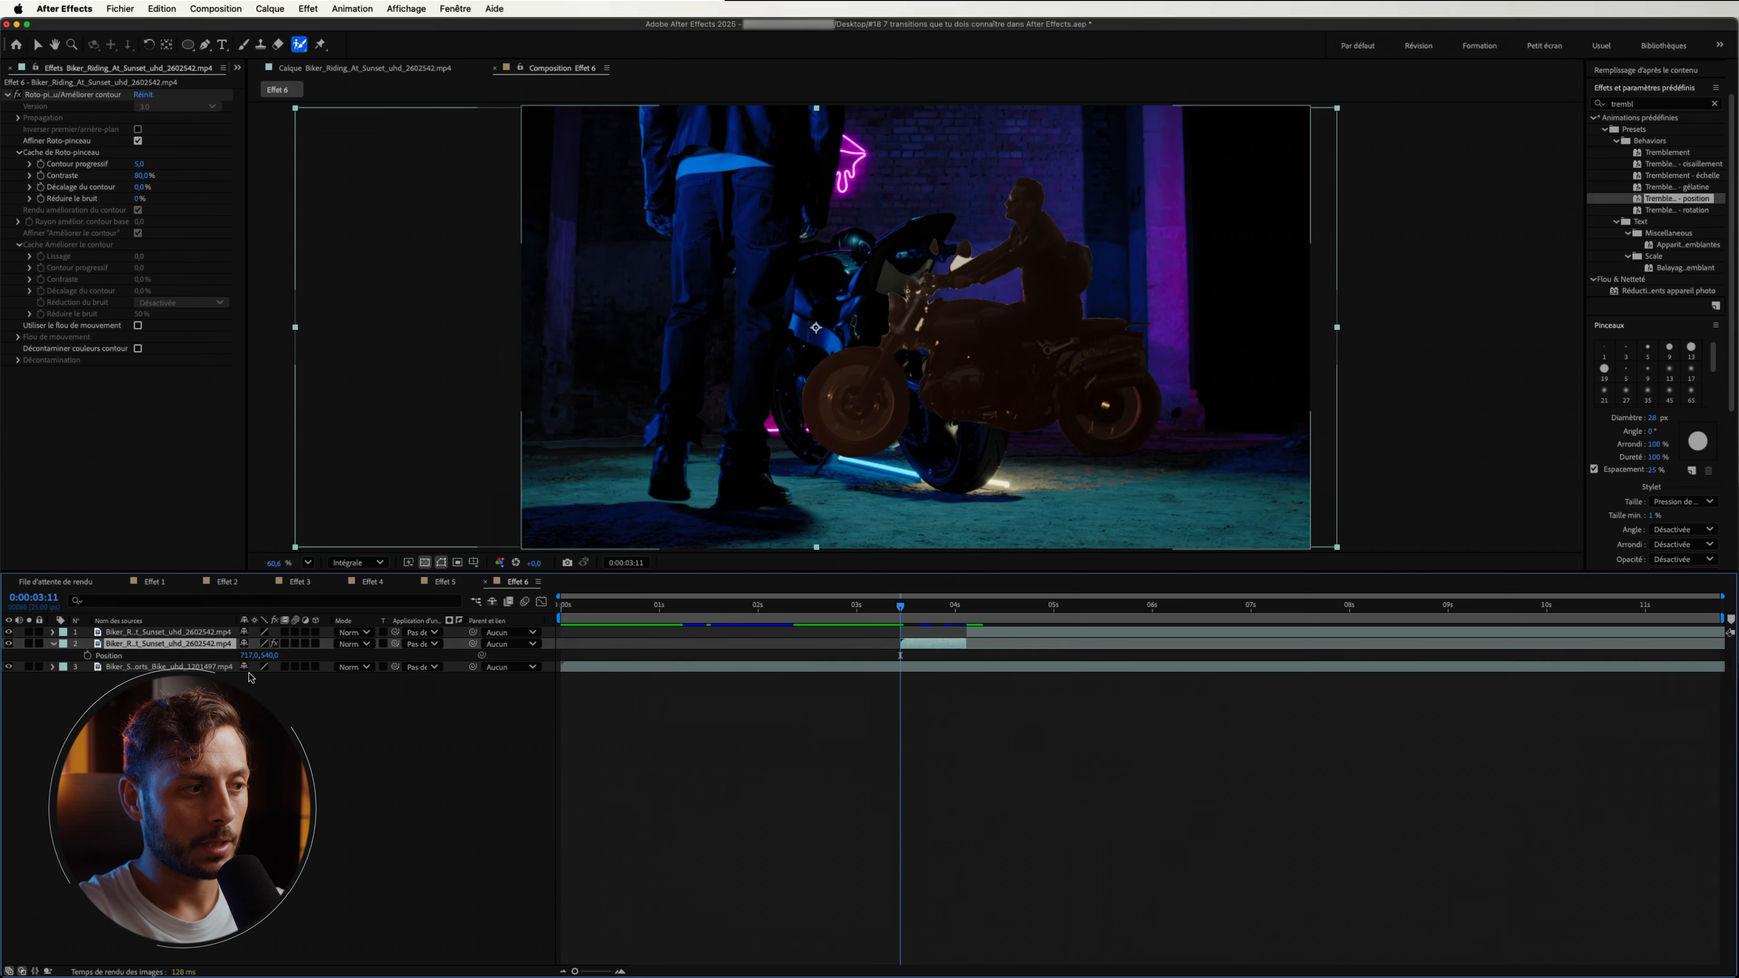
pyautogui.click(88, 656)
pyautogui.moveTo(901, 606); pyautogui.dragTo(966, 616)
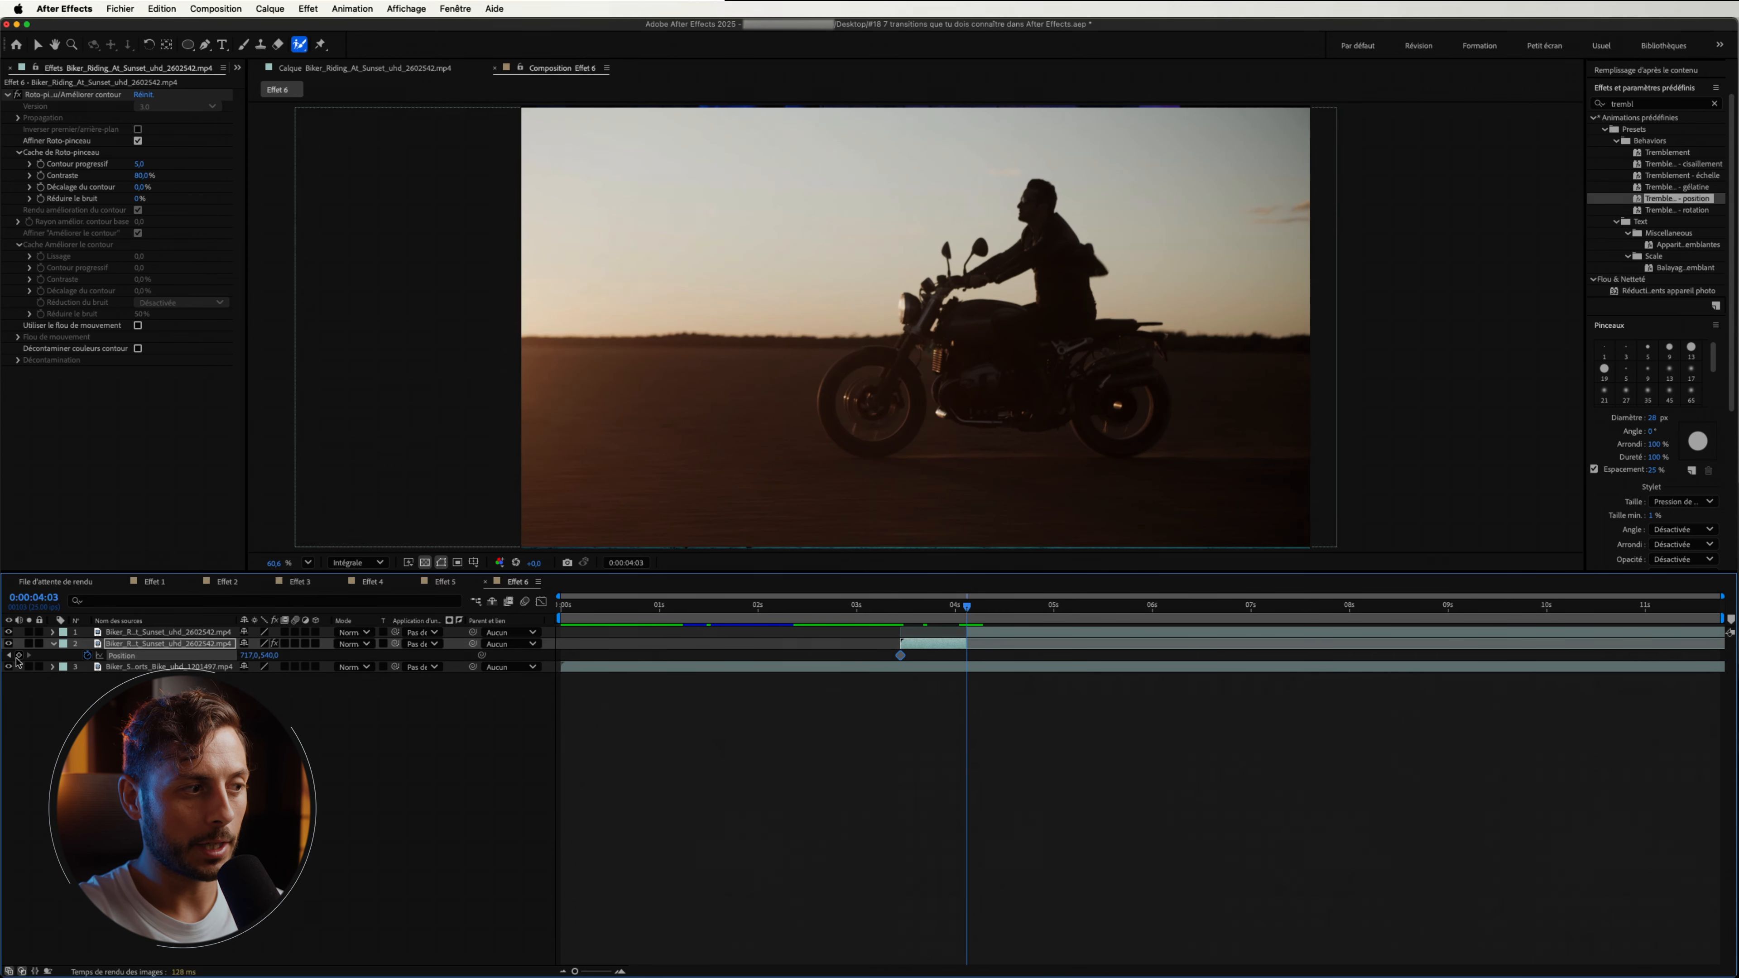
pyautogui.moveTo(967, 606); pyautogui.dragTo(930, 610)
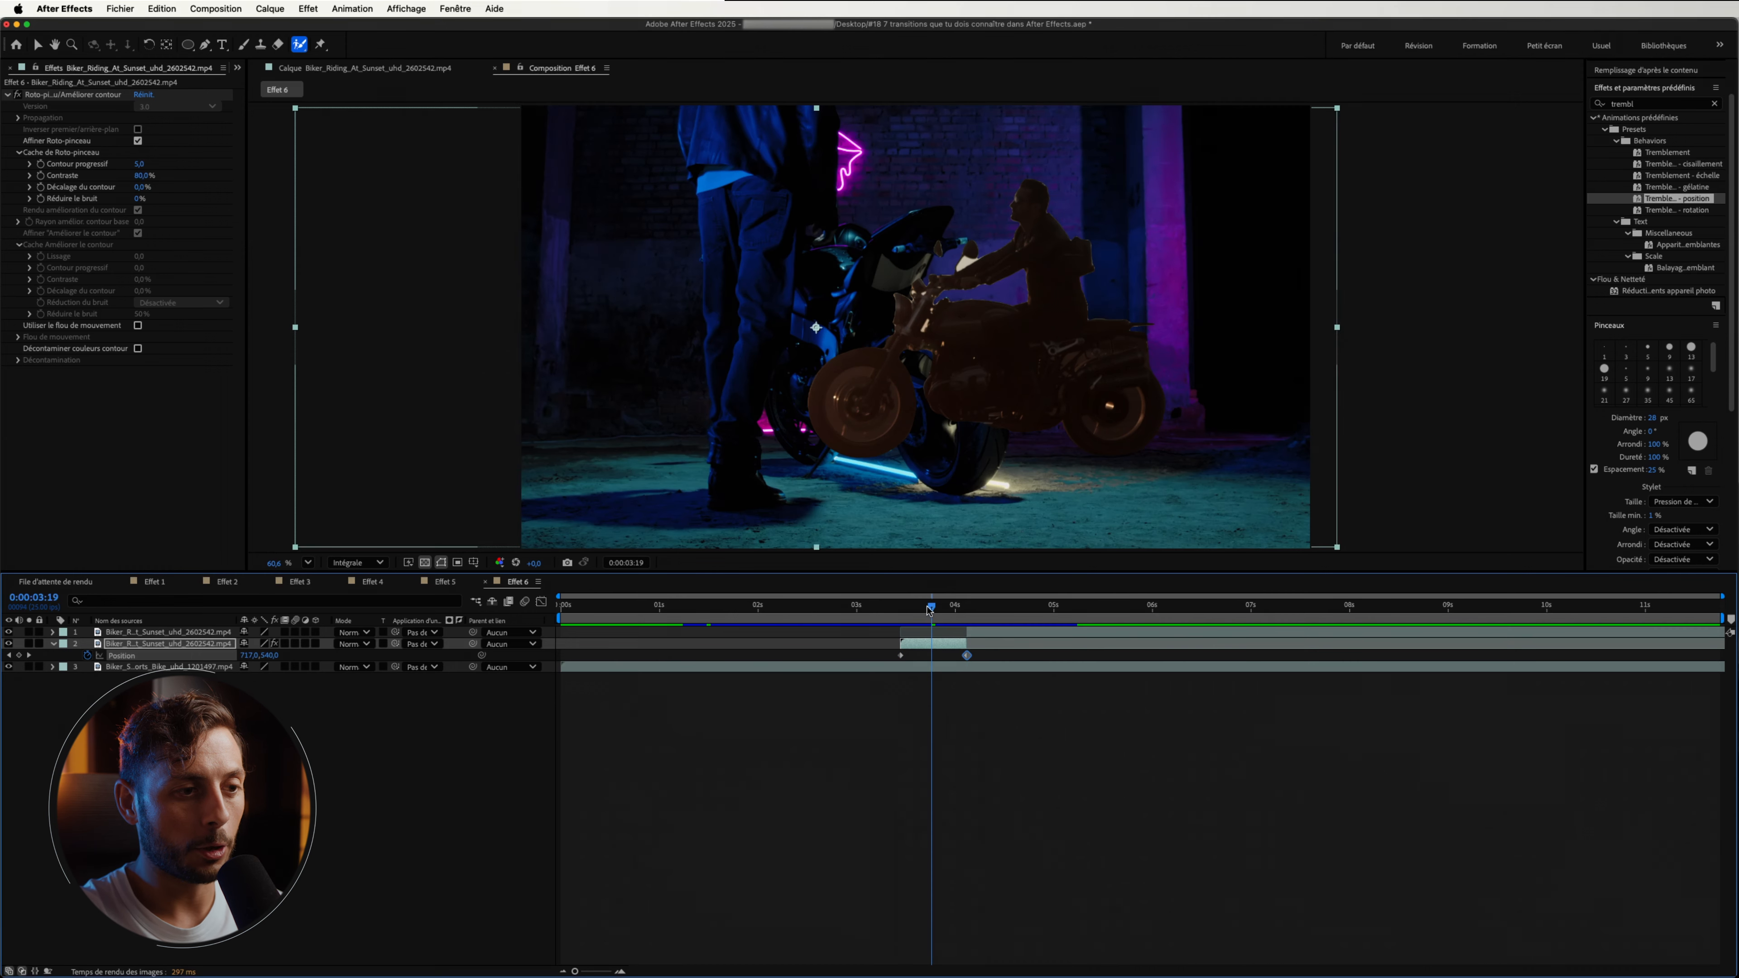
# Shift the cut-out rider's horizontal Position to the right at the first keyframe and enable motion blur for the composition.
pyautogui.press('j')
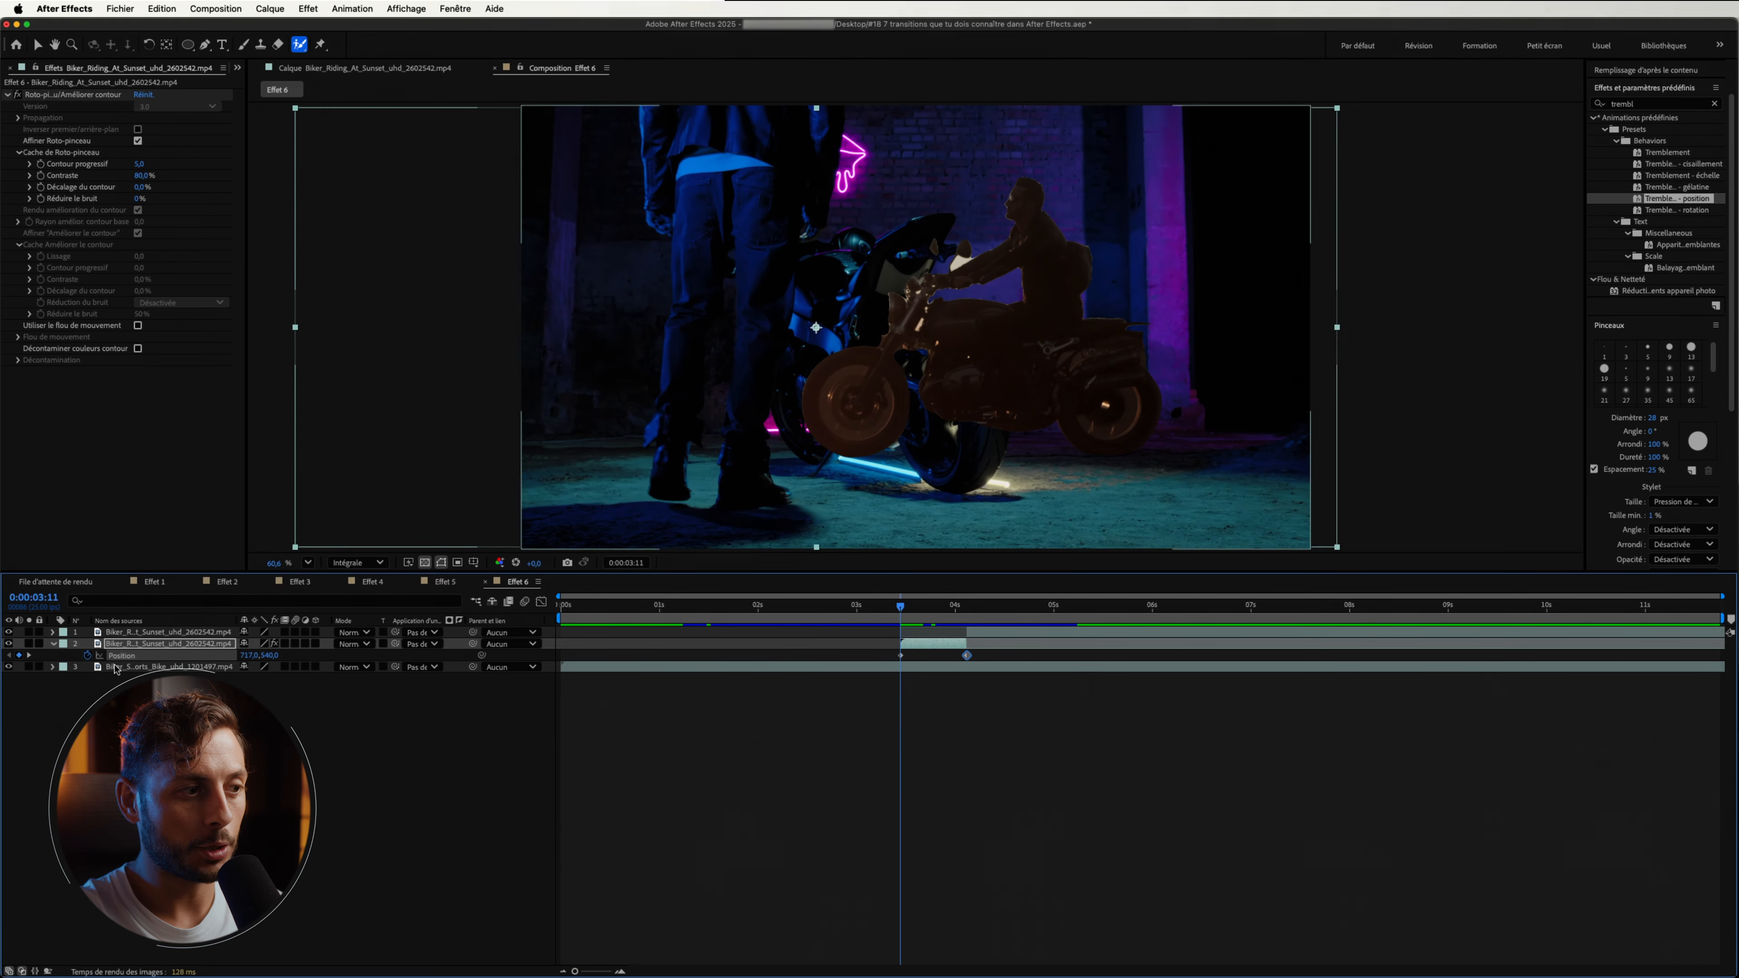
pyautogui.moveTo(250, 655); pyautogui.dragTo(304, 657)
pyautogui.click(525, 602)
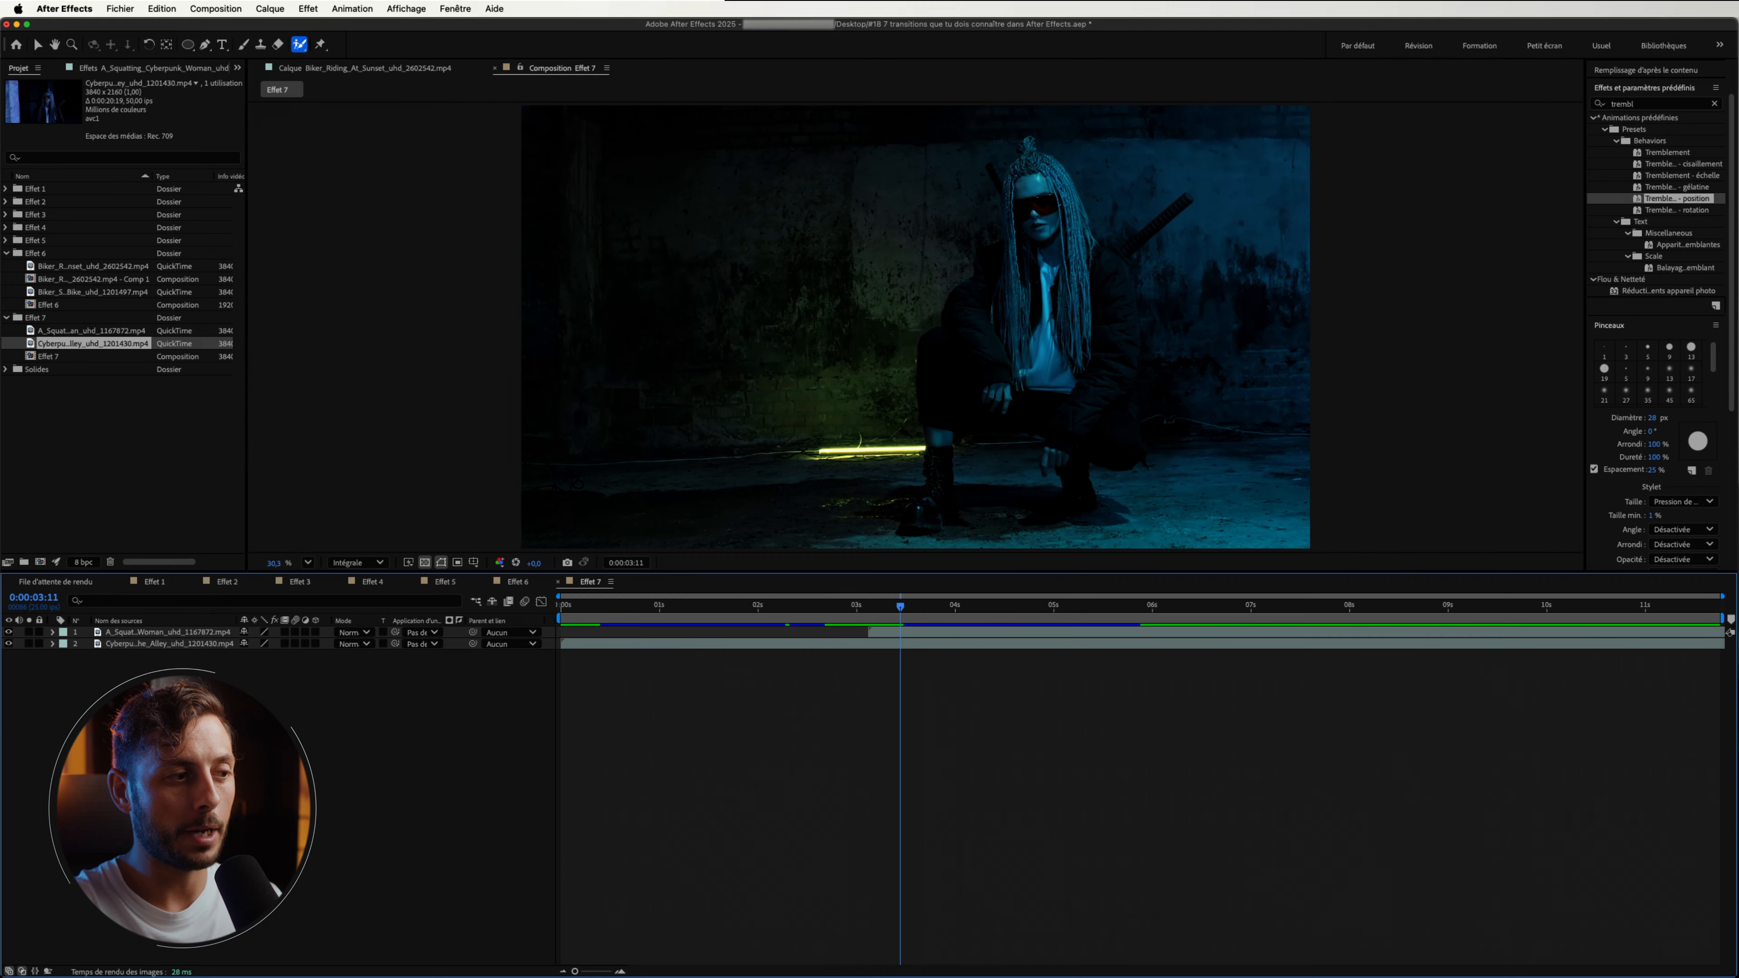
# In Effet 7, precompose the two cyberpunk clips and apply the Tremblement - position preset to the precomposition.
pyautogui.moveTo(225, 681); pyautogui.dragTo(171, 633)
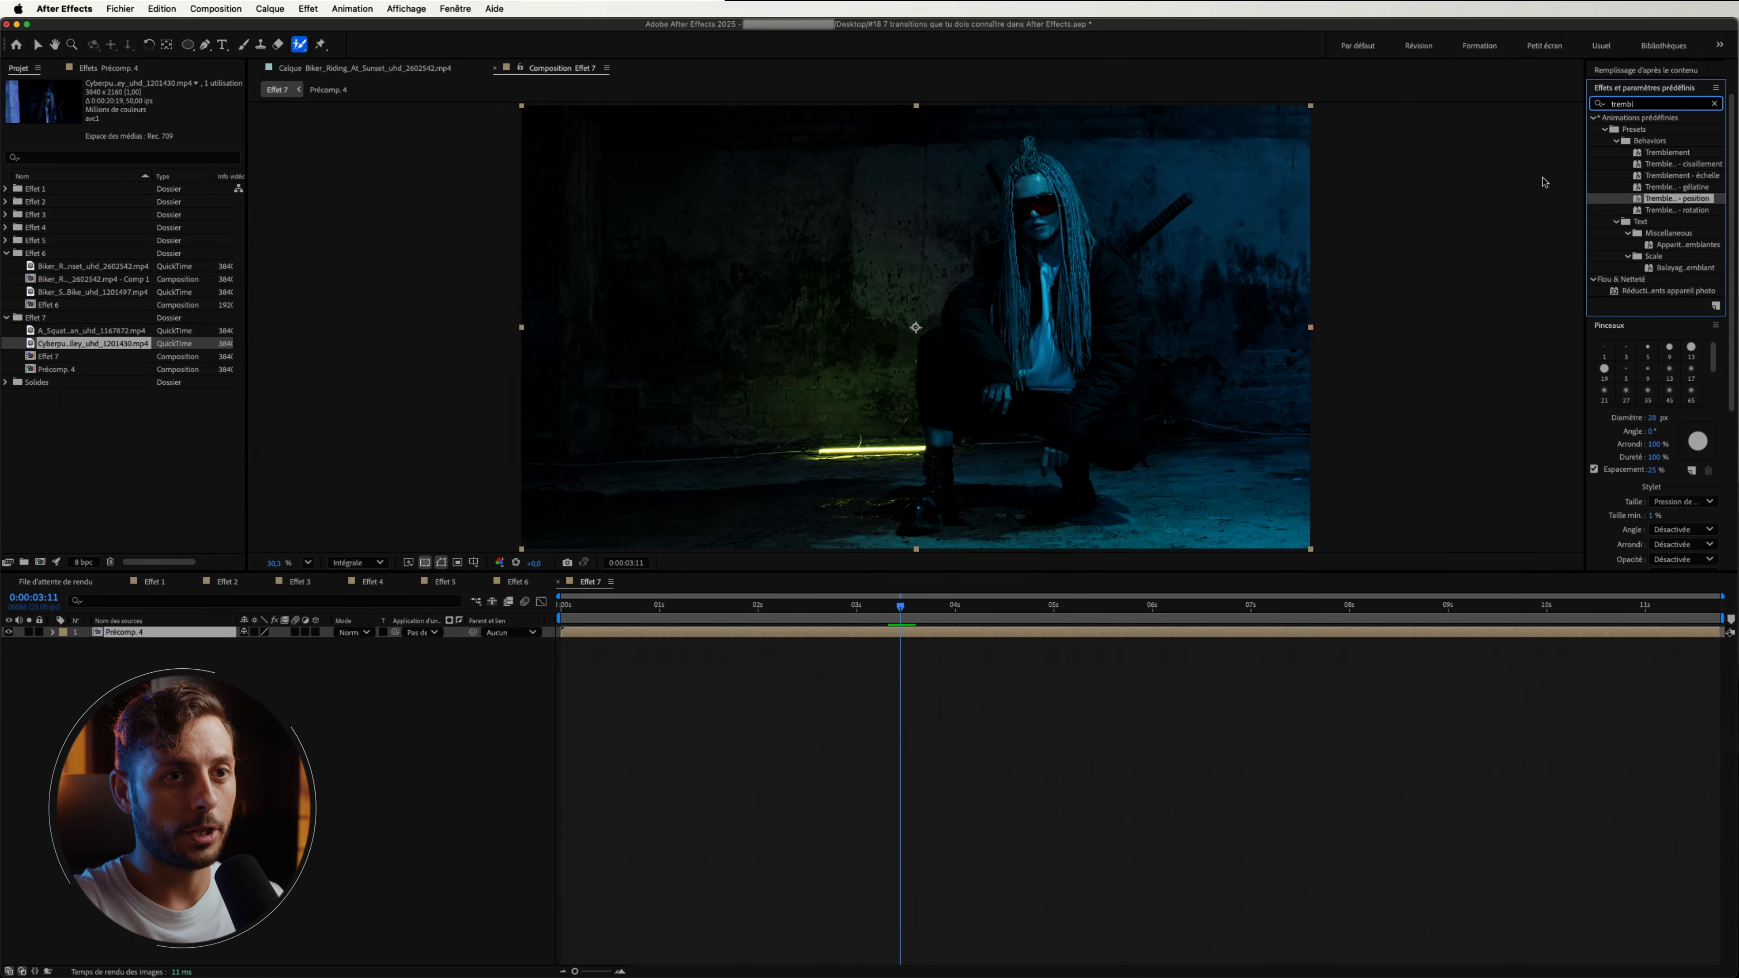
pyautogui.moveTo(1672, 204); pyautogui.dragTo(183, 634)
pyautogui.press('v')
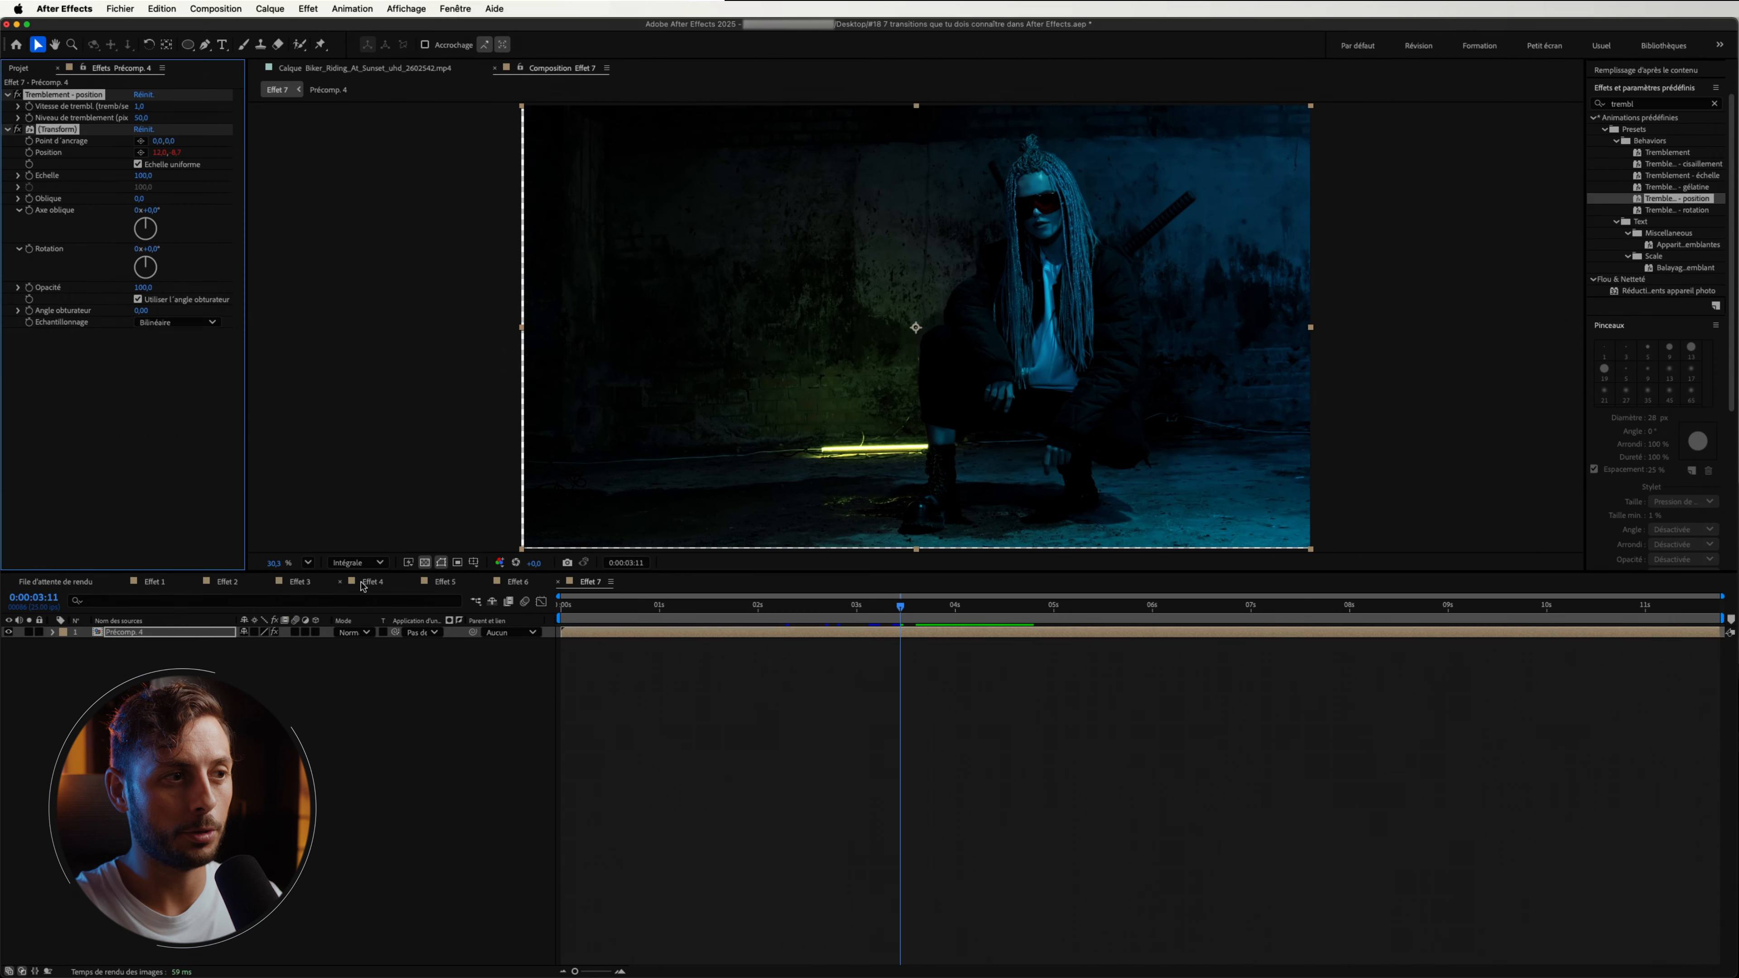
# Start keyframing the precomposition's shake at 0:00:03:03, with speed 20 and level 0.
pyautogui.click(865, 607)
pyautogui.moveTo(866, 611); pyautogui.dragTo(870, 611)
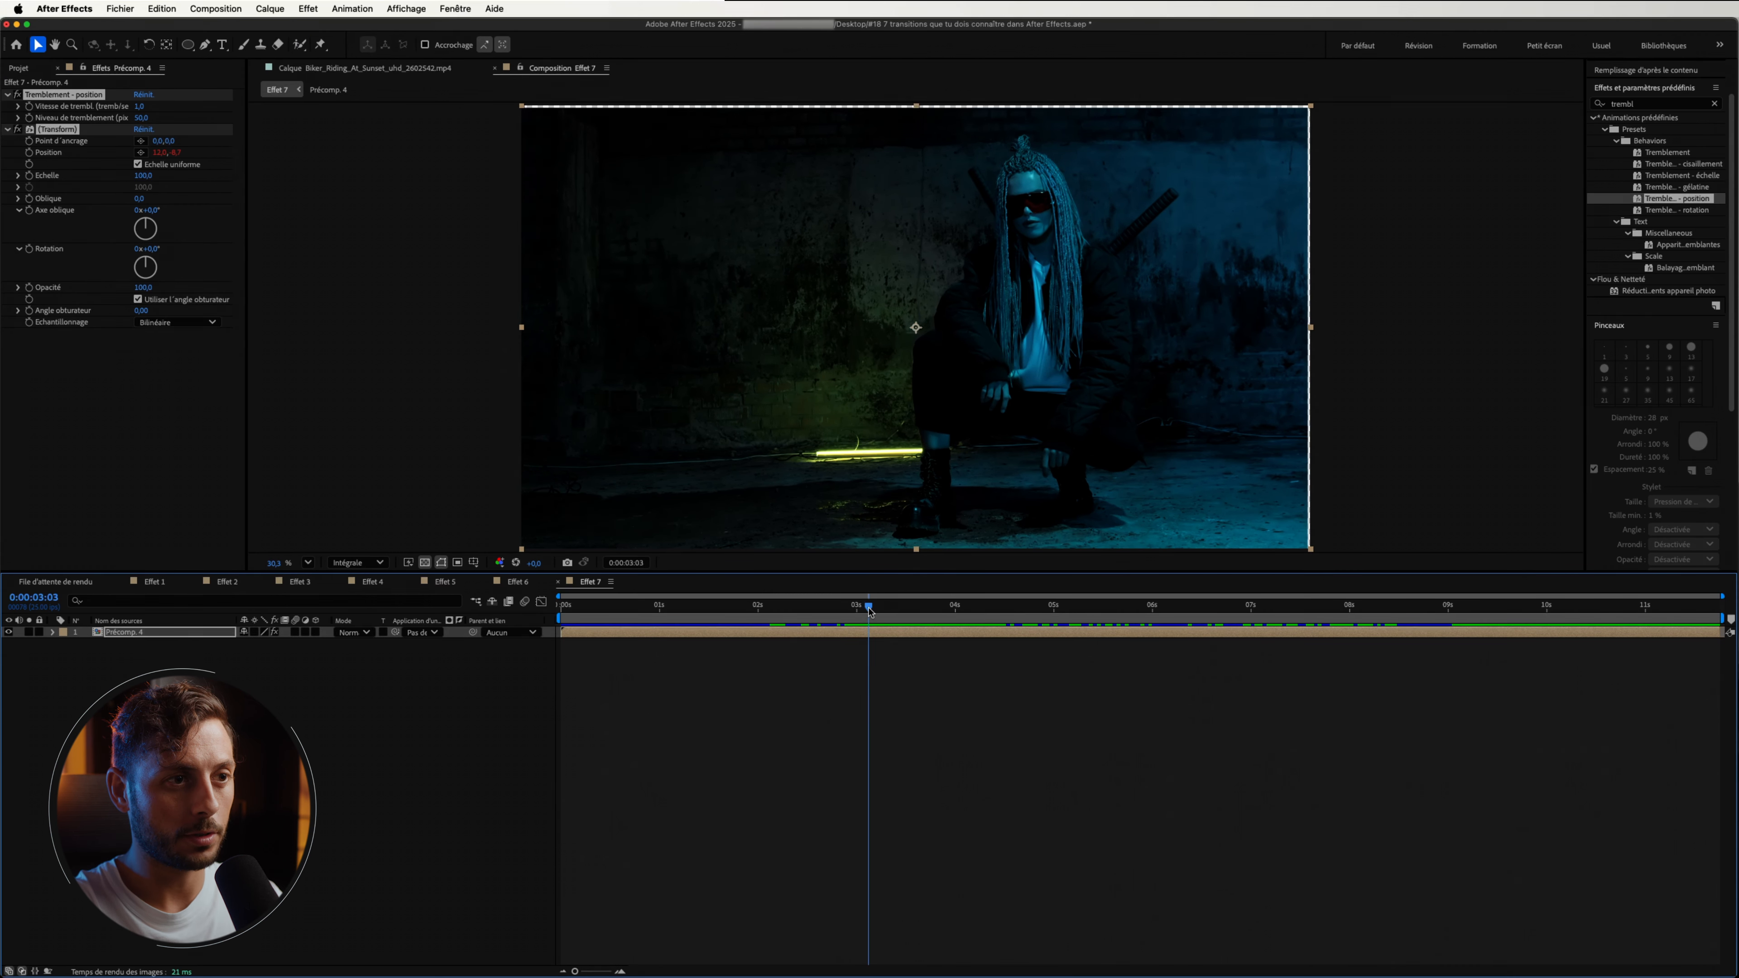
pyautogui.click(29, 106)
pyautogui.moveTo(139, 106); pyautogui.dragTo(166, 112)
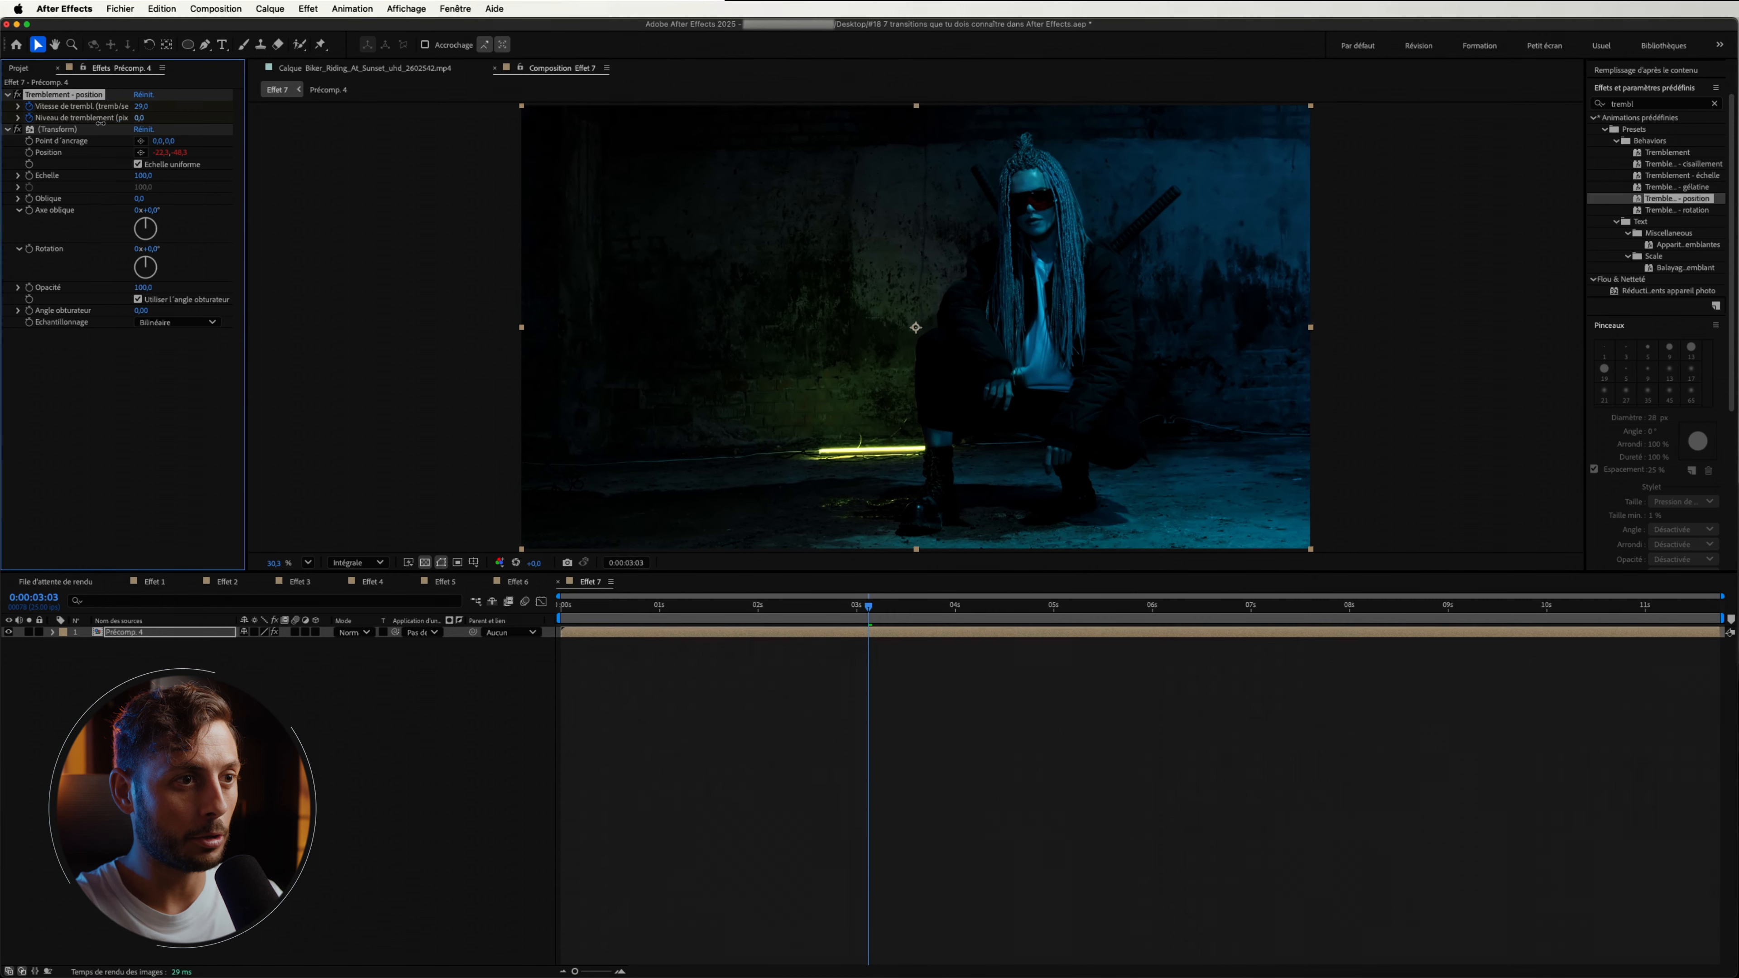
# Keyframe the precomposition's shake speed at 0 about ten frames before the shake keyframes at 0:00:03:03.
pyautogui.moveTo(868, 609); pyautogui.dragTo(828, 620)
pyautogui.click(142, 106)
pyautogui.write('0')
pyautogui.press('Return')
# Add zero-value shake keyframes after the peak to end the shake, and ease the speed and level keyframes.
pyautogui.moveTo(829, 610); pyautogui.dragTo(884, 649)
pyautogui.click(167, 636)
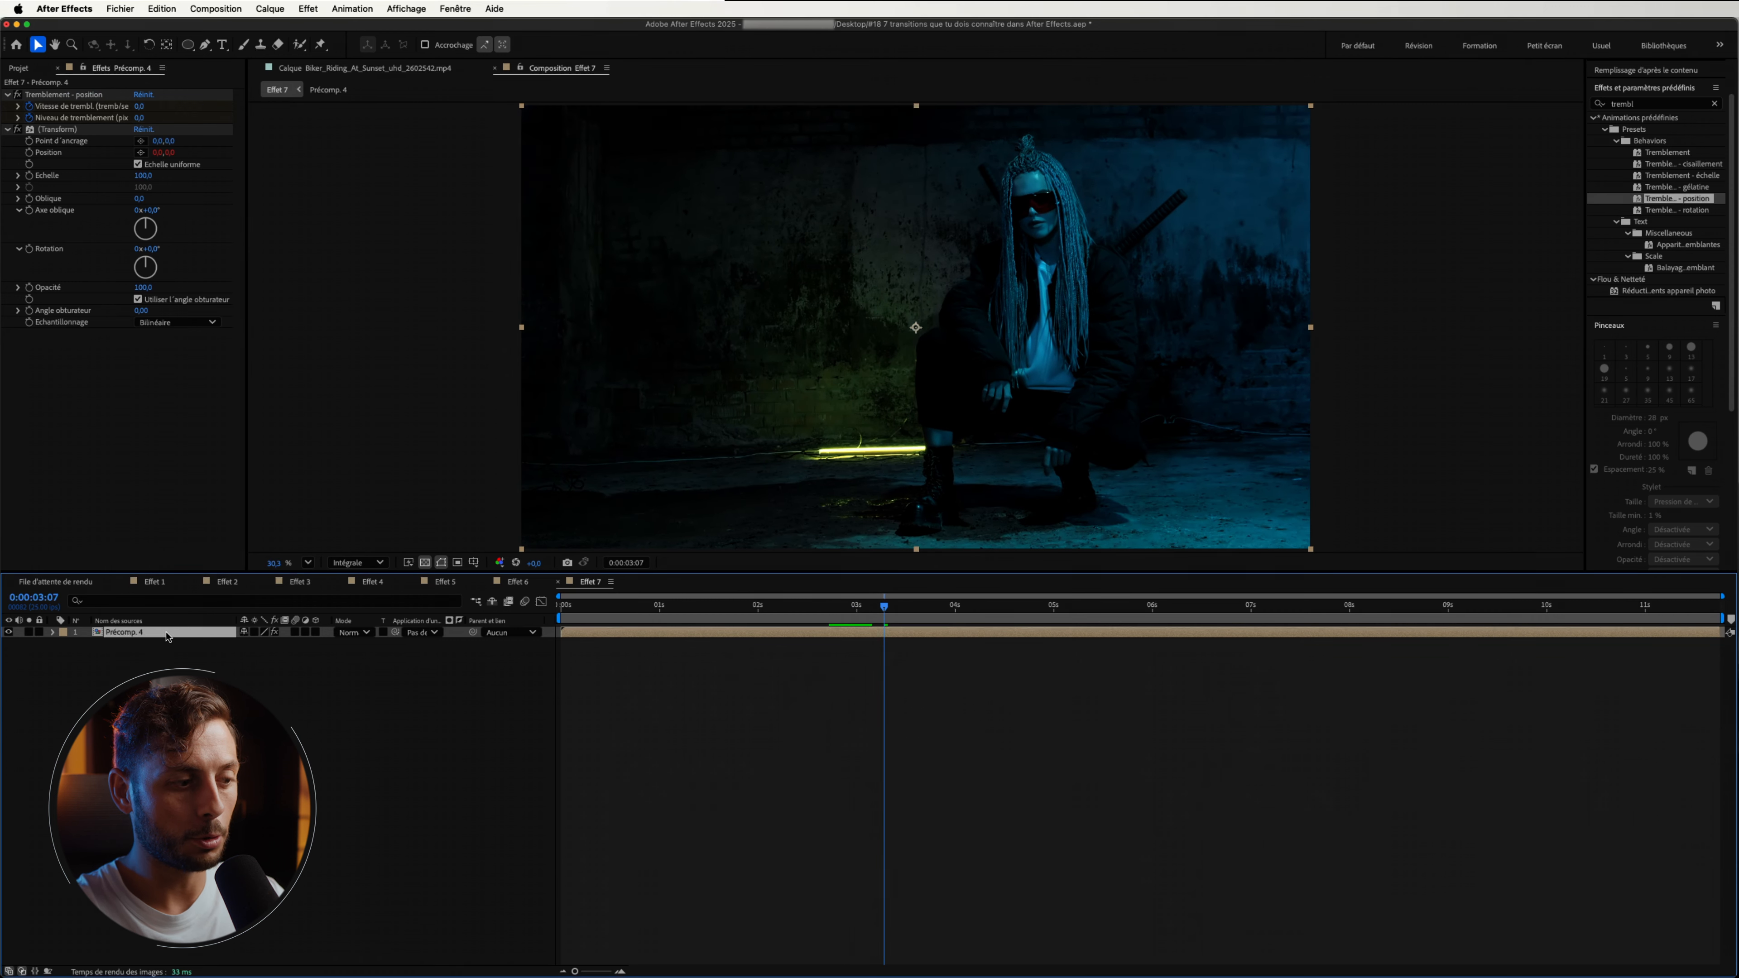
pyautogui.click(884, 663)
pyautogui.click(889, 662)
pyautogui.moveTo(895, 679); pyautogui.dragTo(881, 650)
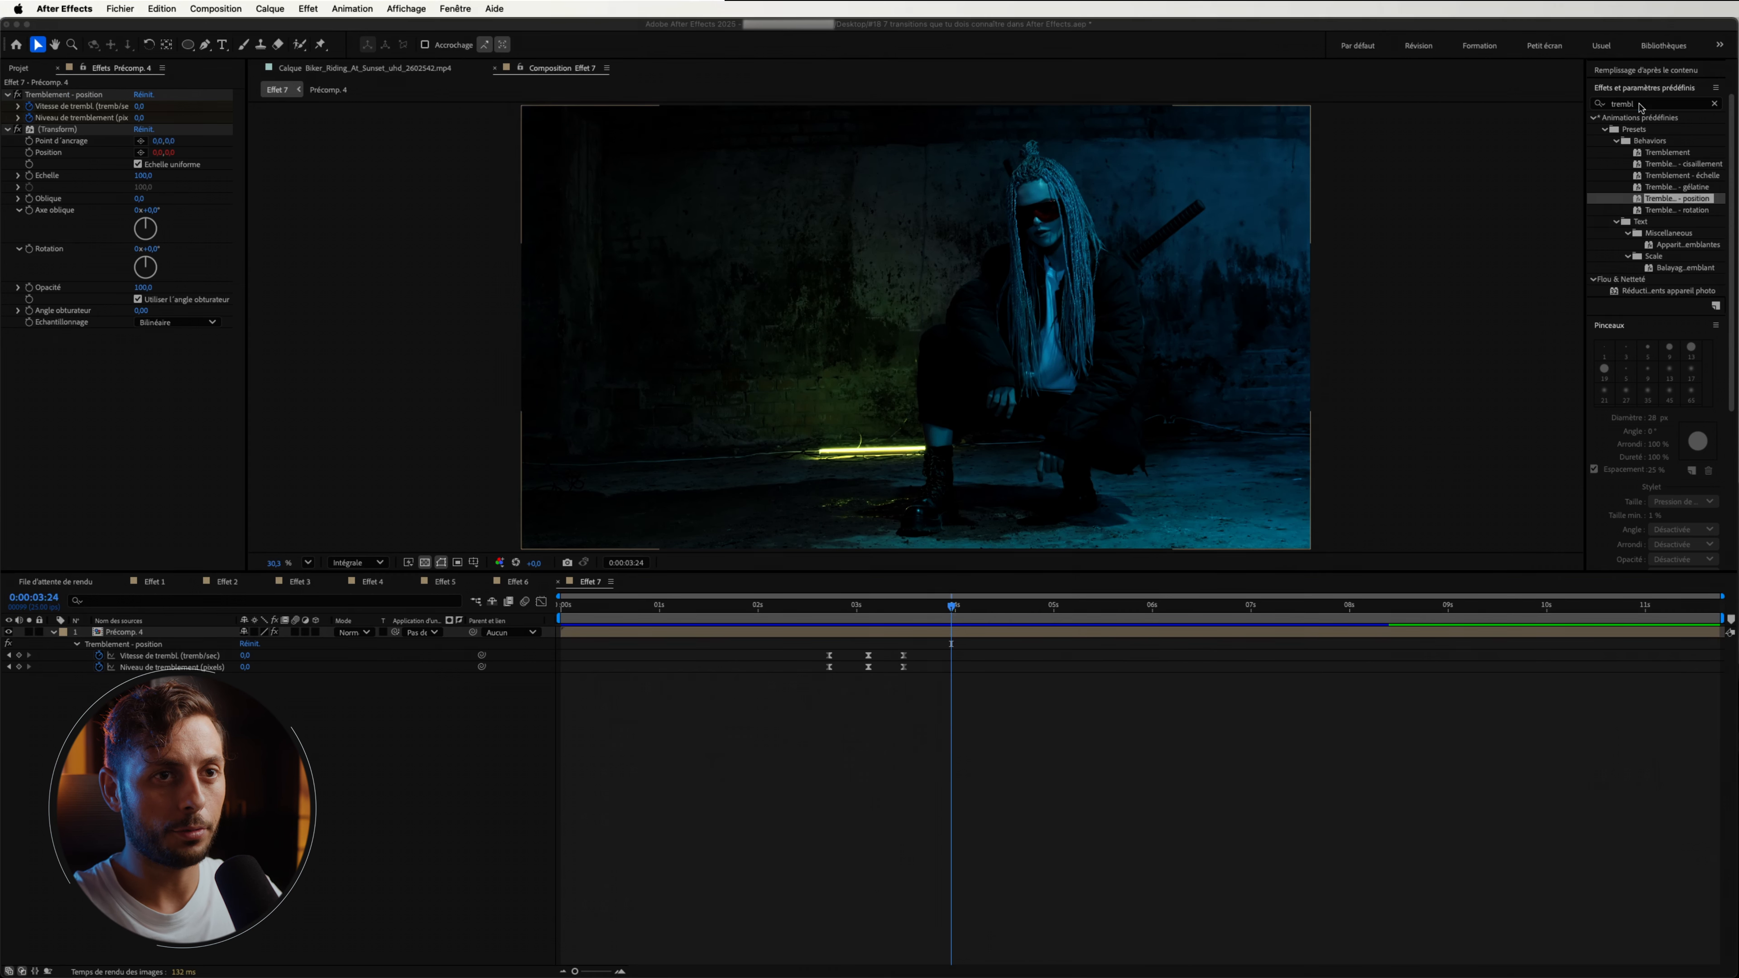
# Apply the Echo effect to the precomposition, with 6 echoes and an attenuation (Atténuation) of 0.
pyautogui.click(1639, 104)
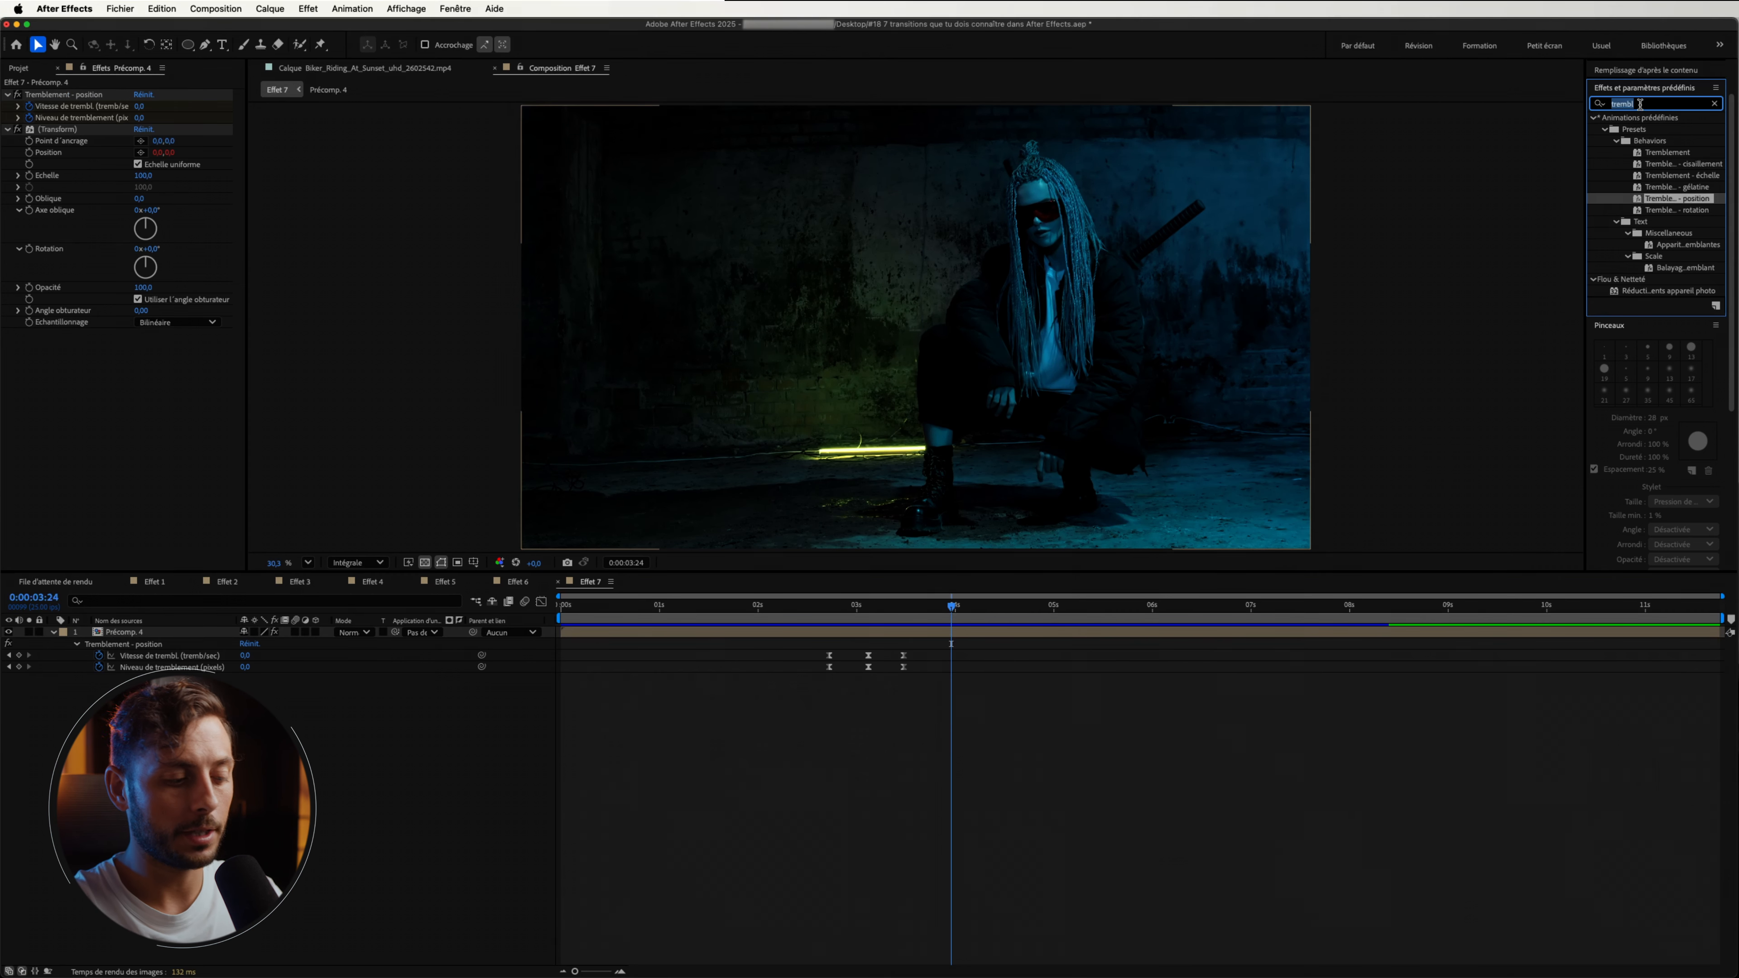
pyautogui.write('echo')
pyautogui.moveTo(1630, 210); pyautogui.dragTo(184, 637)
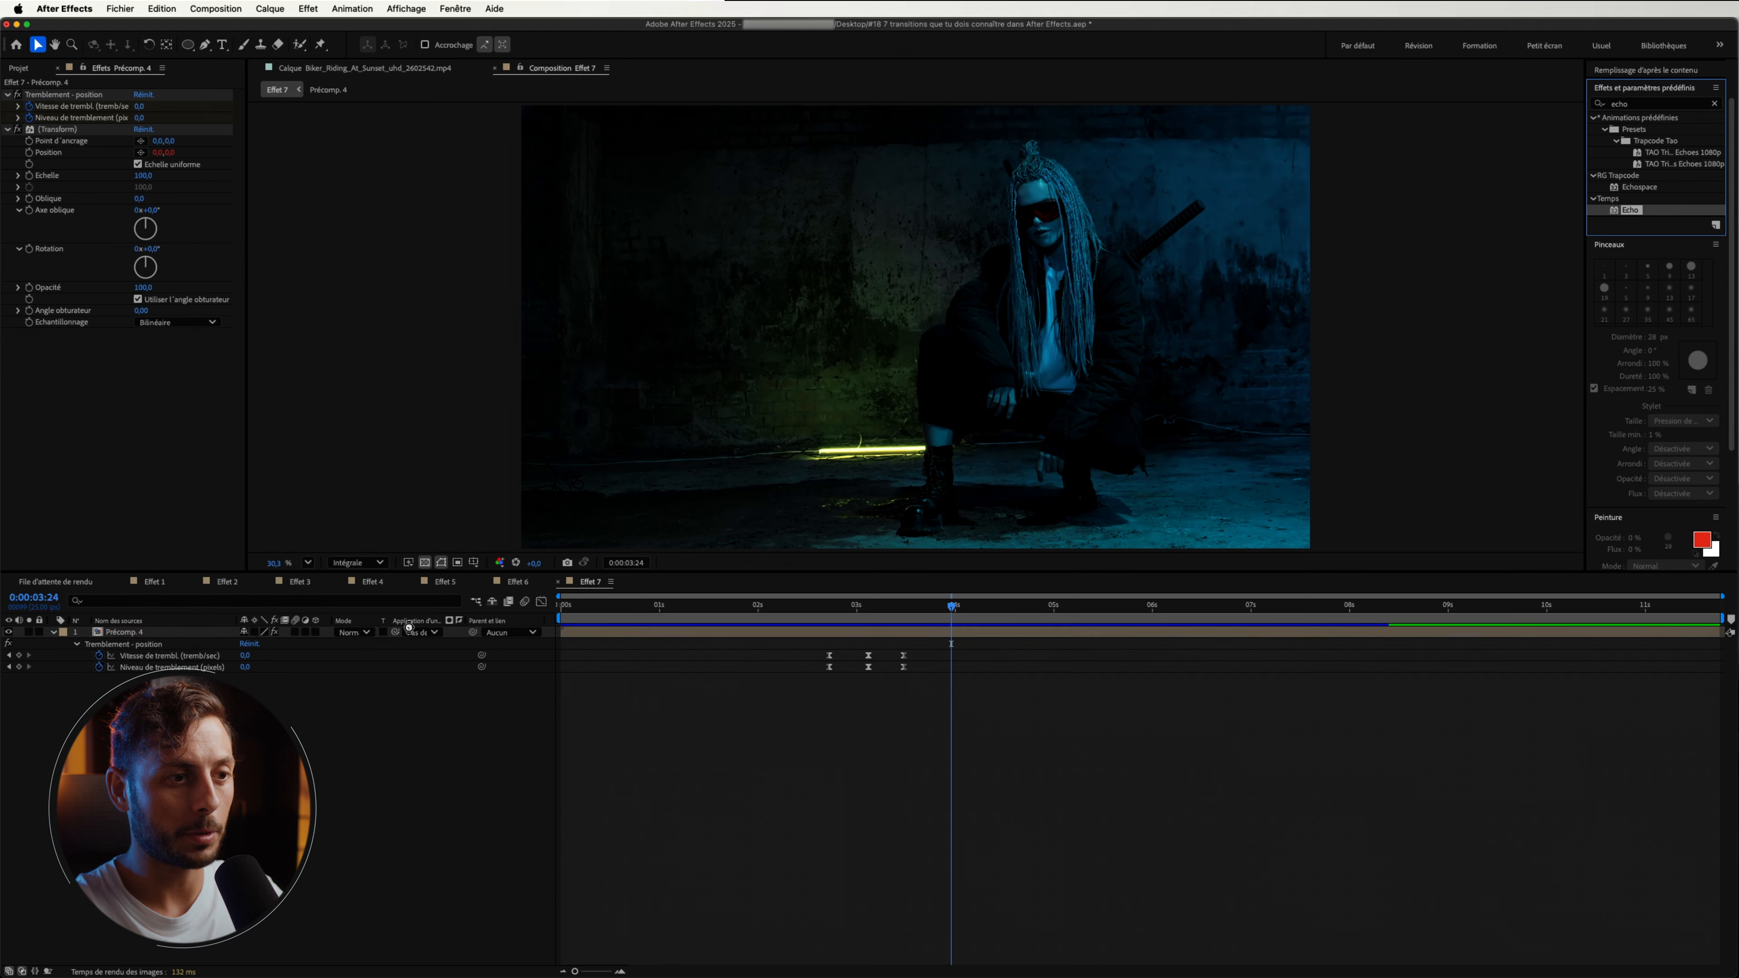
pyautogui.click(146, 357)
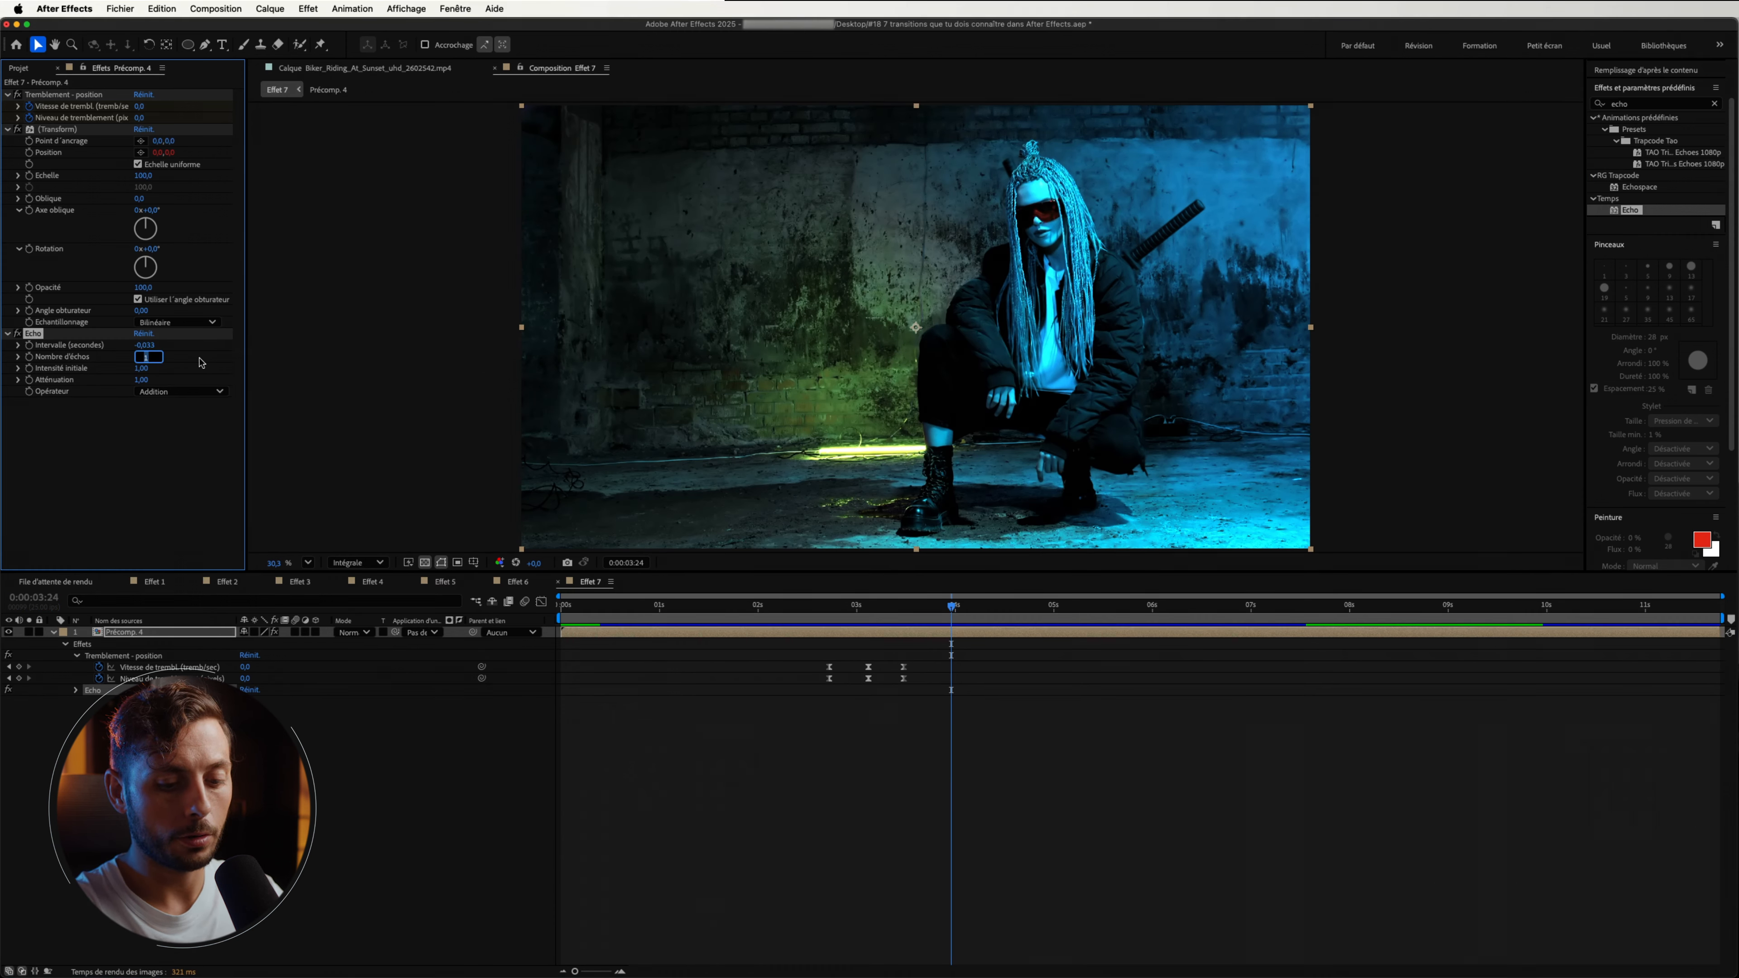
pyautogui.click(146, 380)
pyautogui.write('0')
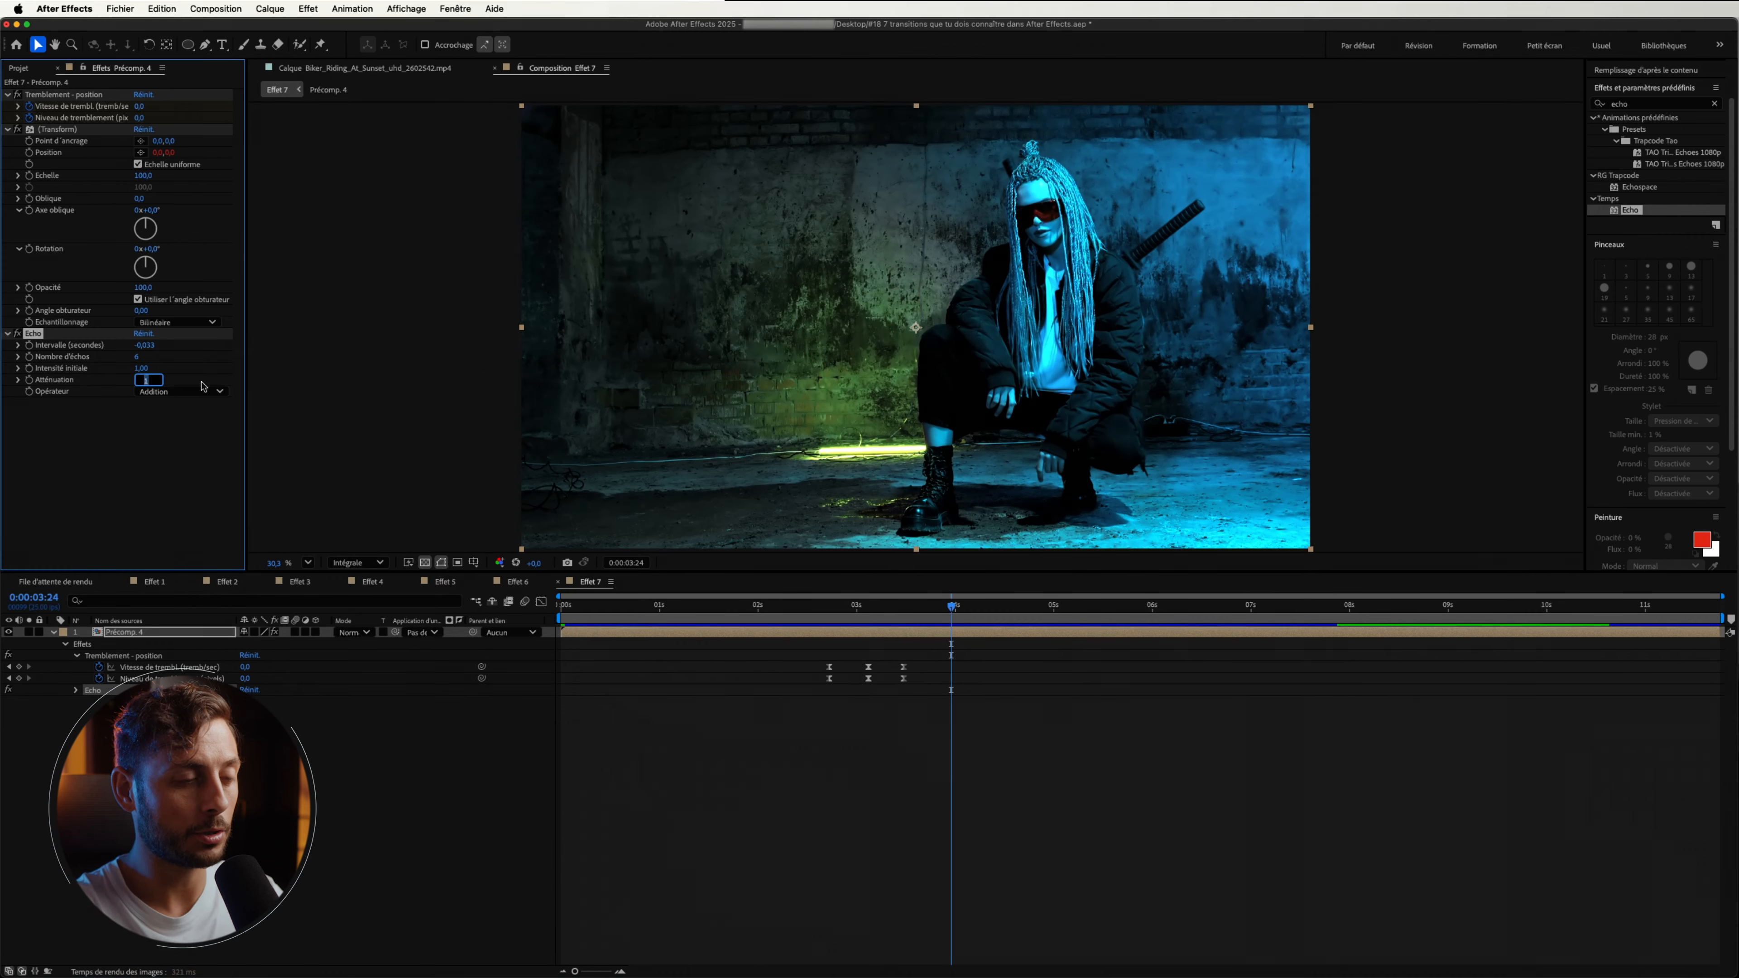
pyautogui.press('Return')
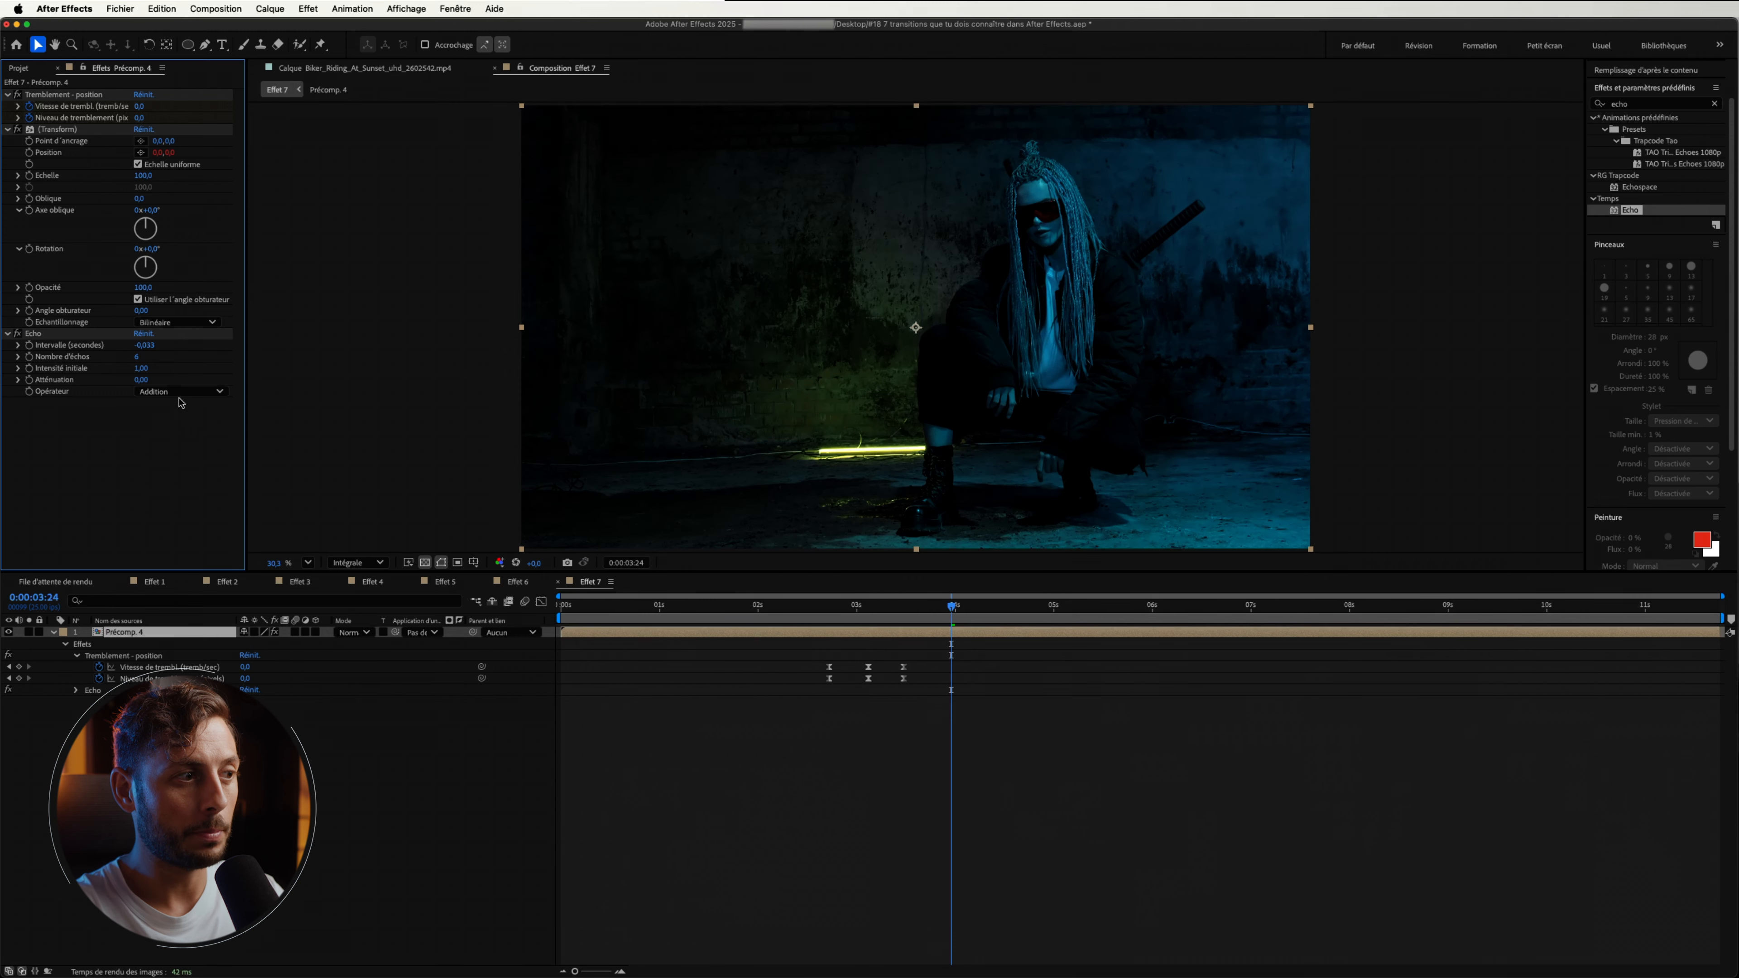
# Compare the Maximum and Minimum operators of the Echo effect and keep Maximum.
pyautogui.click(179, 391)
pyautogui.click(189, 422)
pyautogui.click(179, 391)
pyautogui.click(175, 435)
pyautogui.click(185, 393)
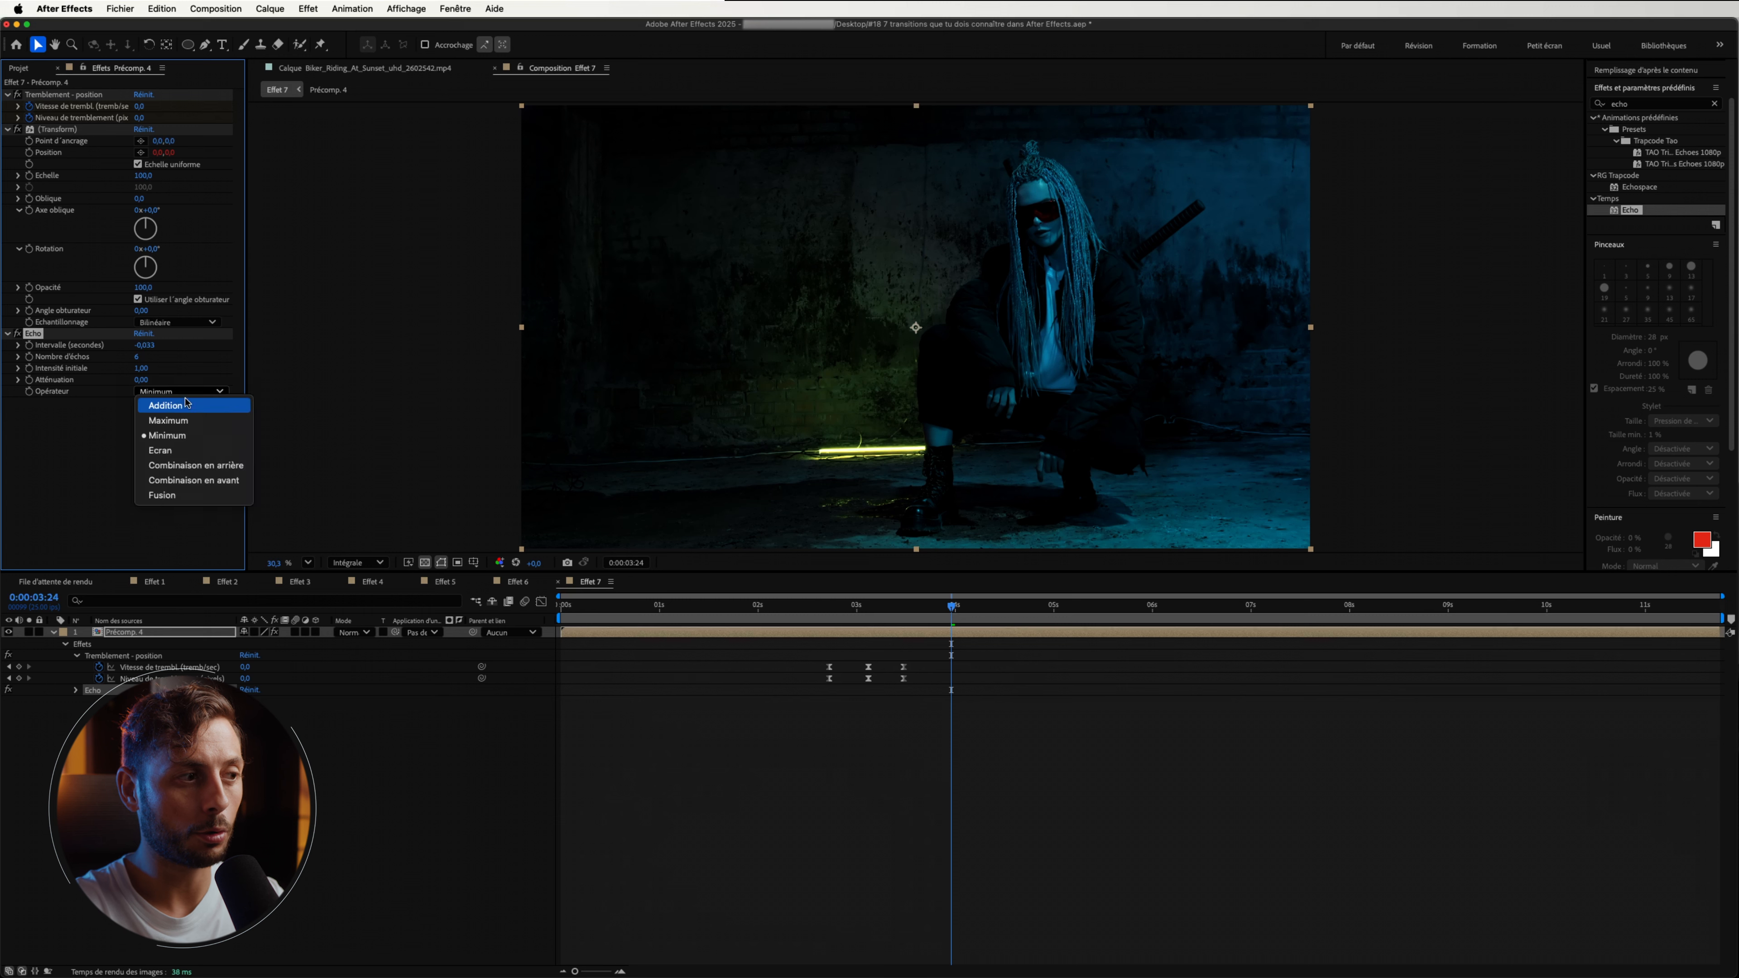
pyautogui.click(185, 422)
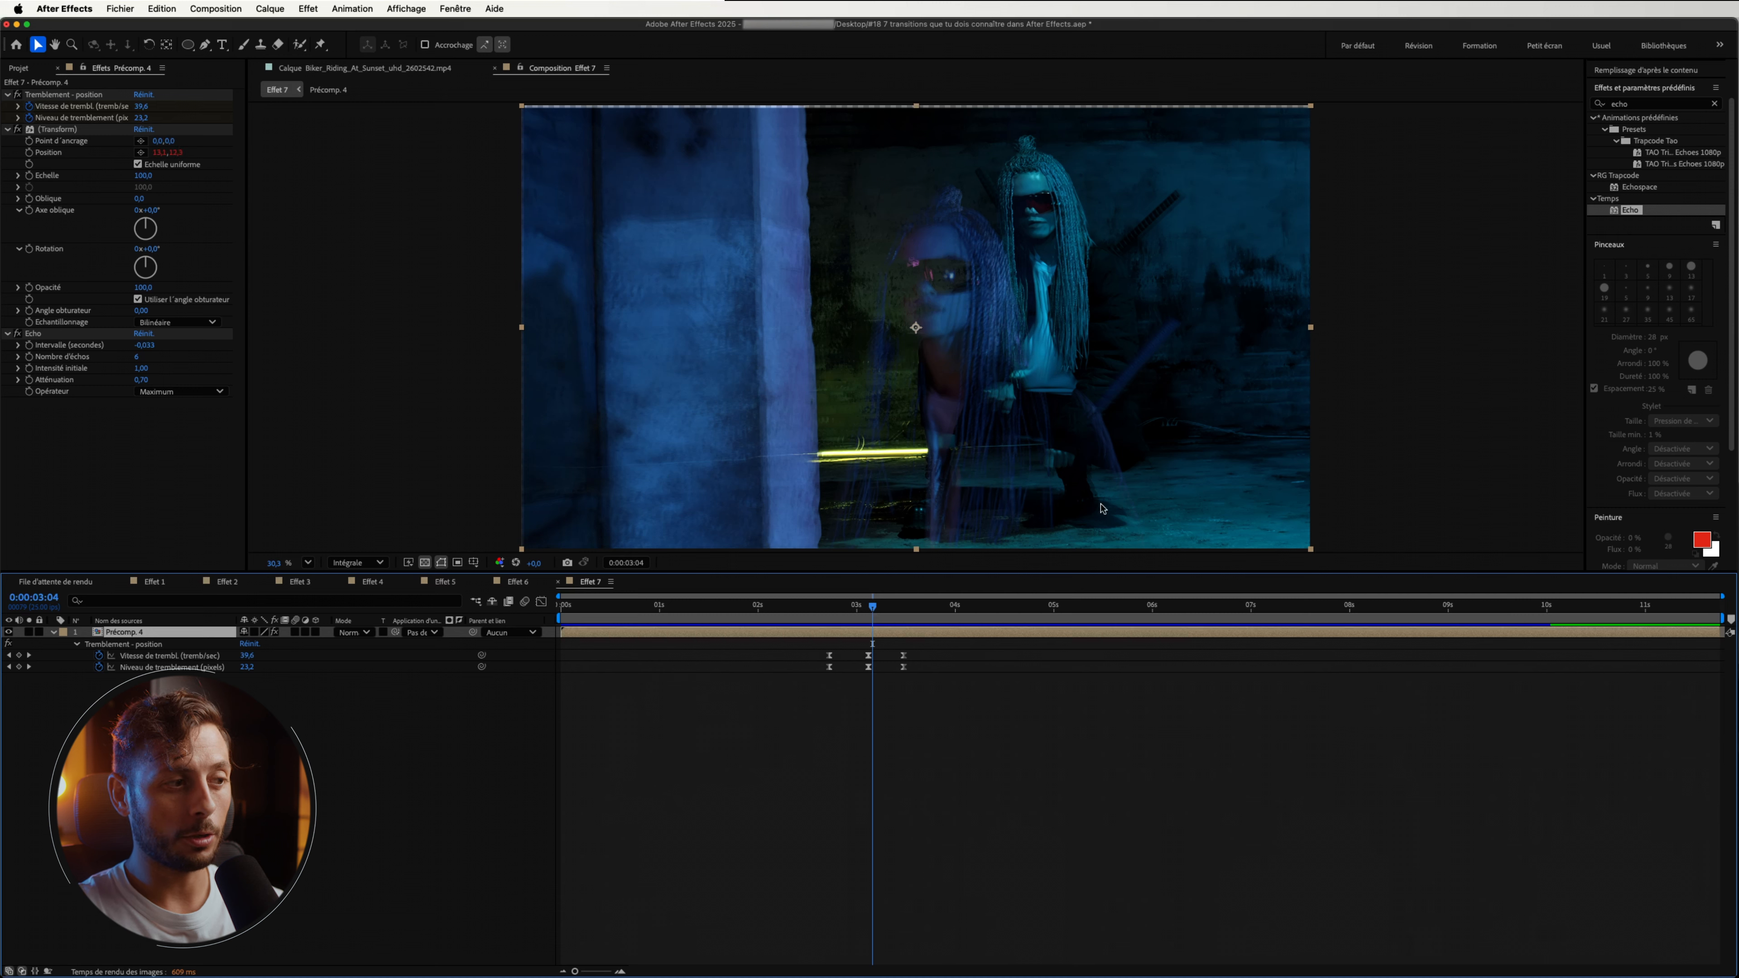
# Scale the precomposition up to about 107% to cover the frame edges exposed by the shake.
pyautogui.press('s')
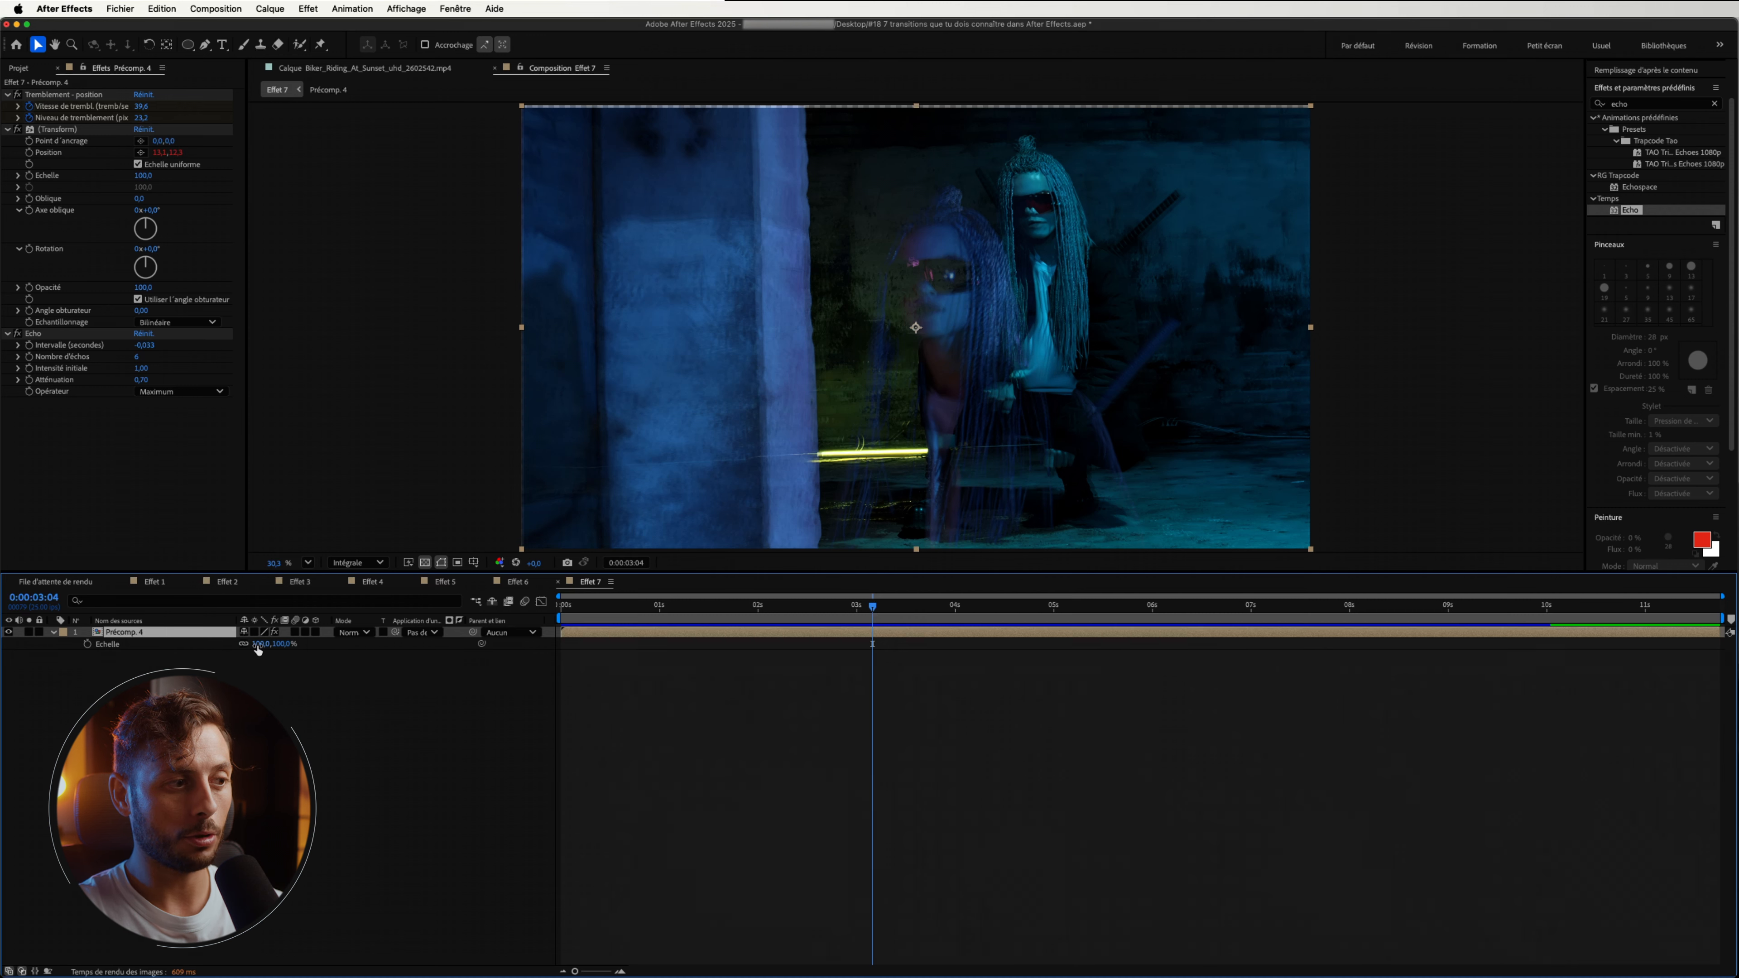
pyautogui.moveTo(260, 644); pyautogui.dragTo(264, 645)
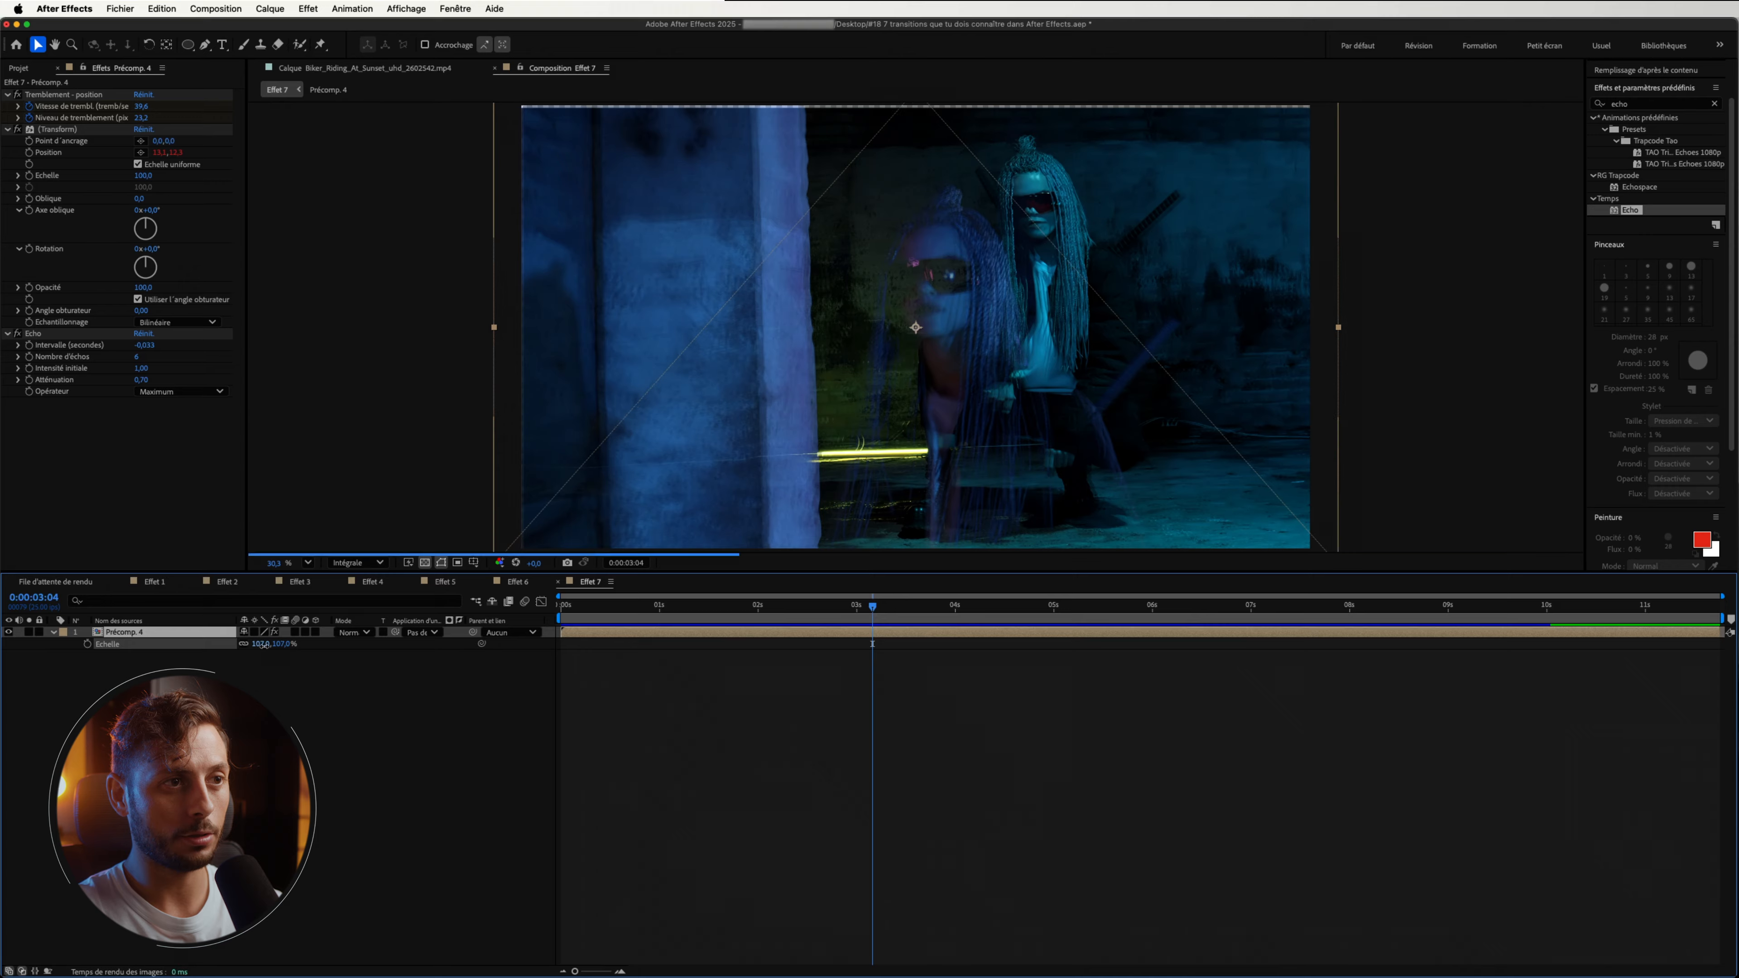